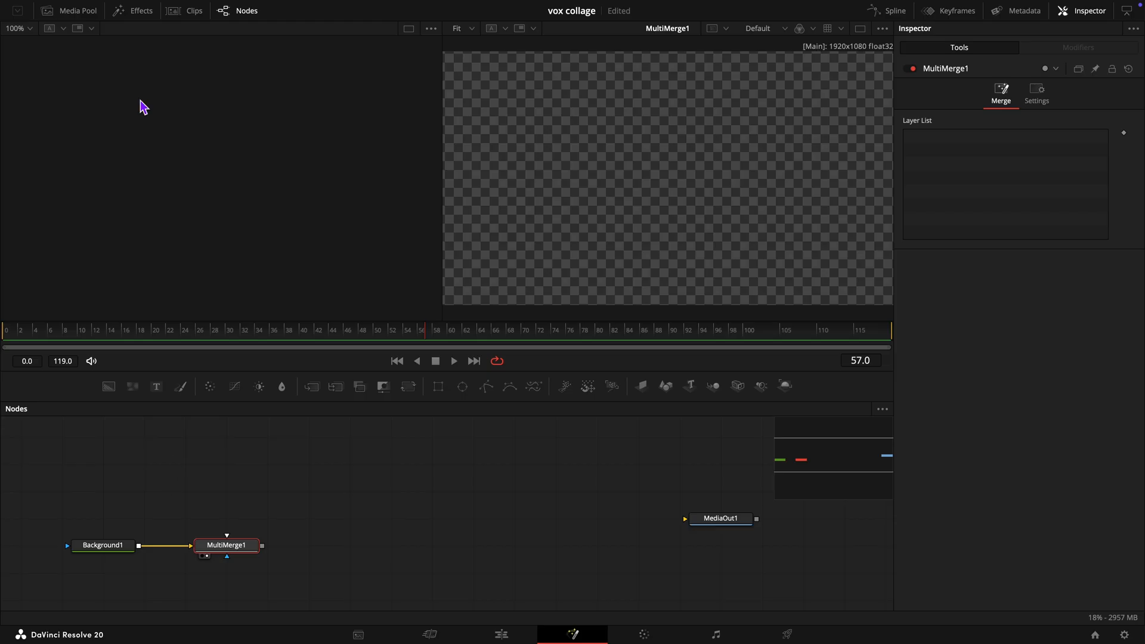
Step: Import the images G1.jpeg, G2.jpg, G3.jpg, G4.jpg and the India map into the Master bin of the media pool
click(77, 12)
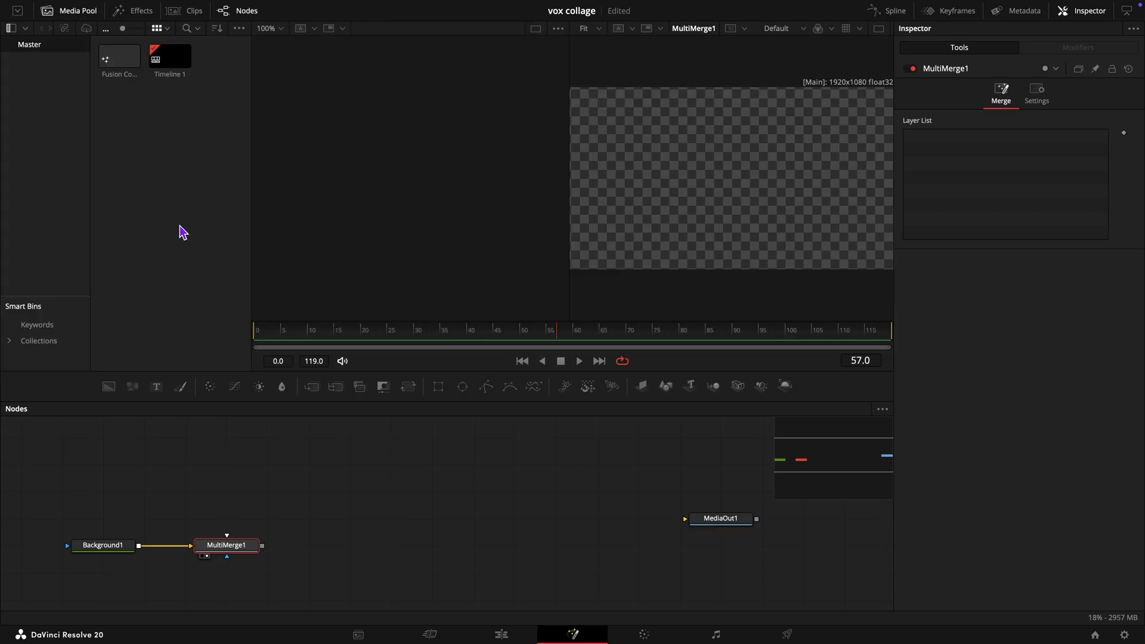
right_click(167, 180)
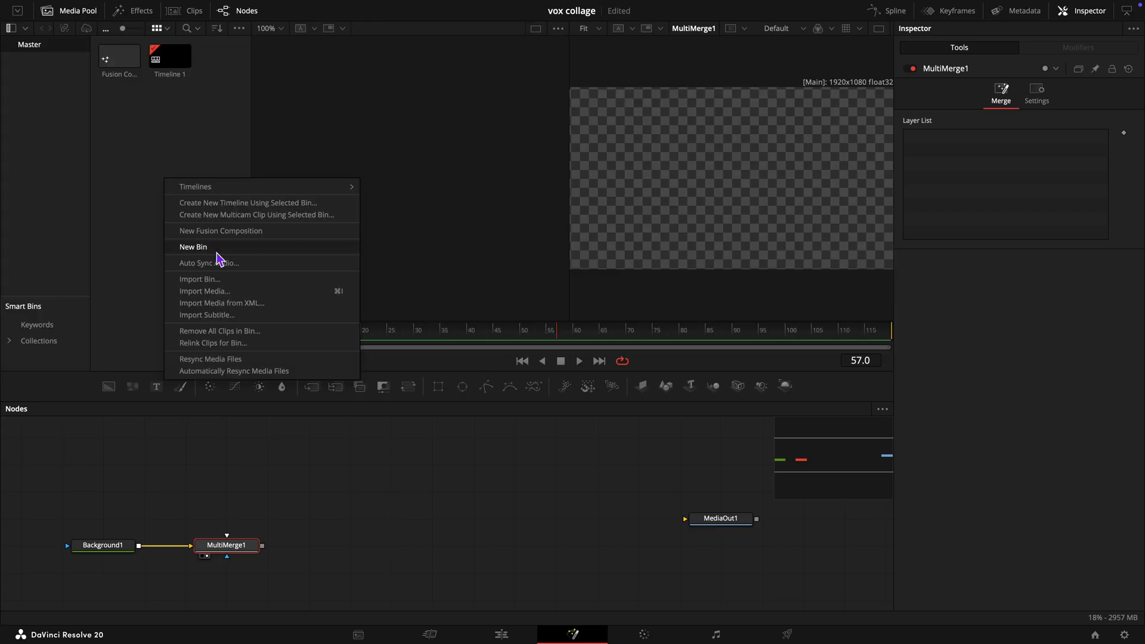
click(224, 291)
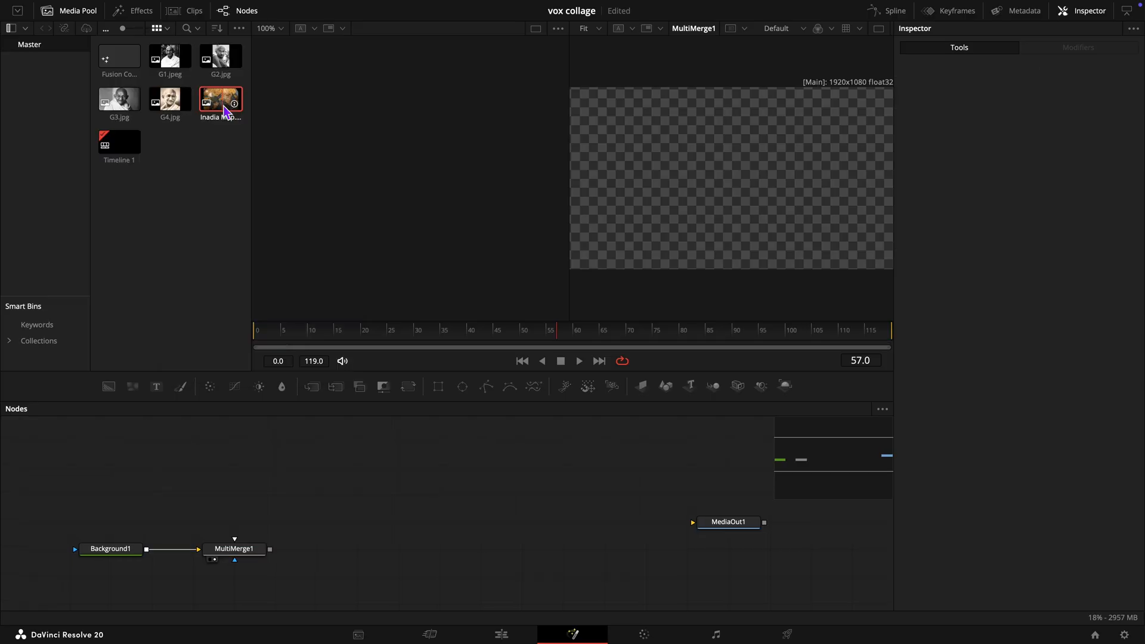
Step: Add the India map image to the node graph above Background1 and preview it in the first viewer
drag(220, 99, 116, 510)
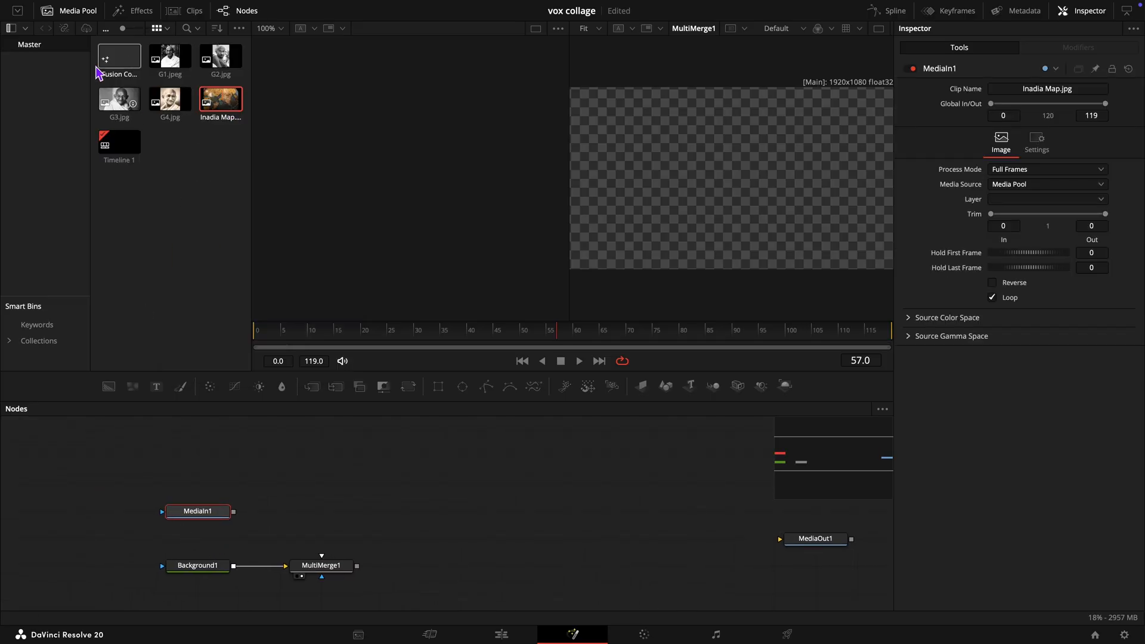
click(79, 13)
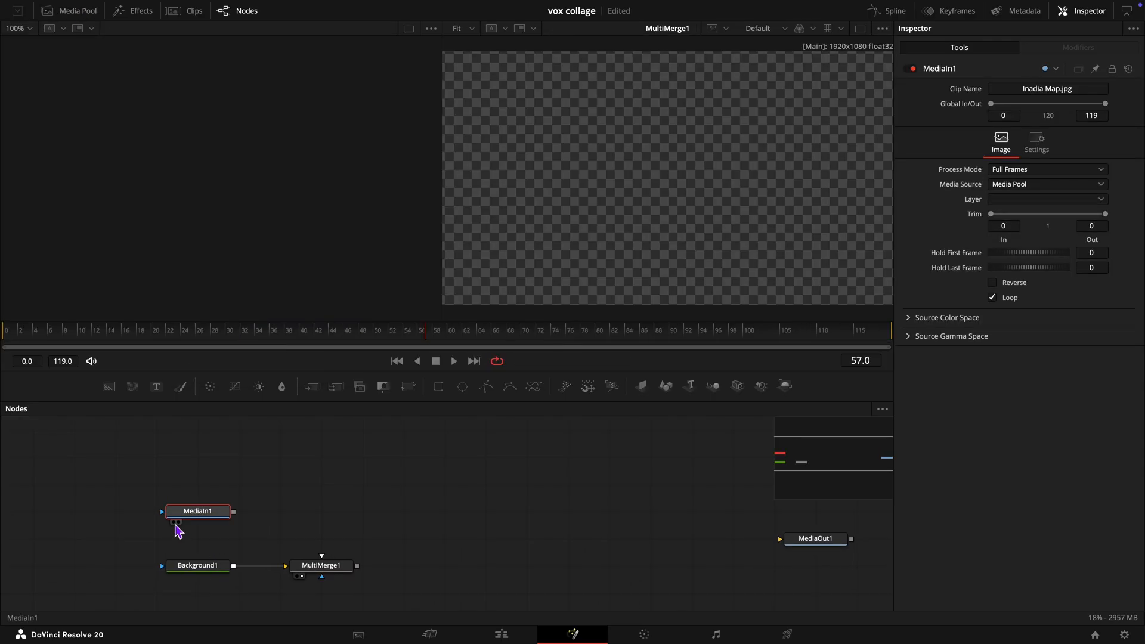
click(174, 523)
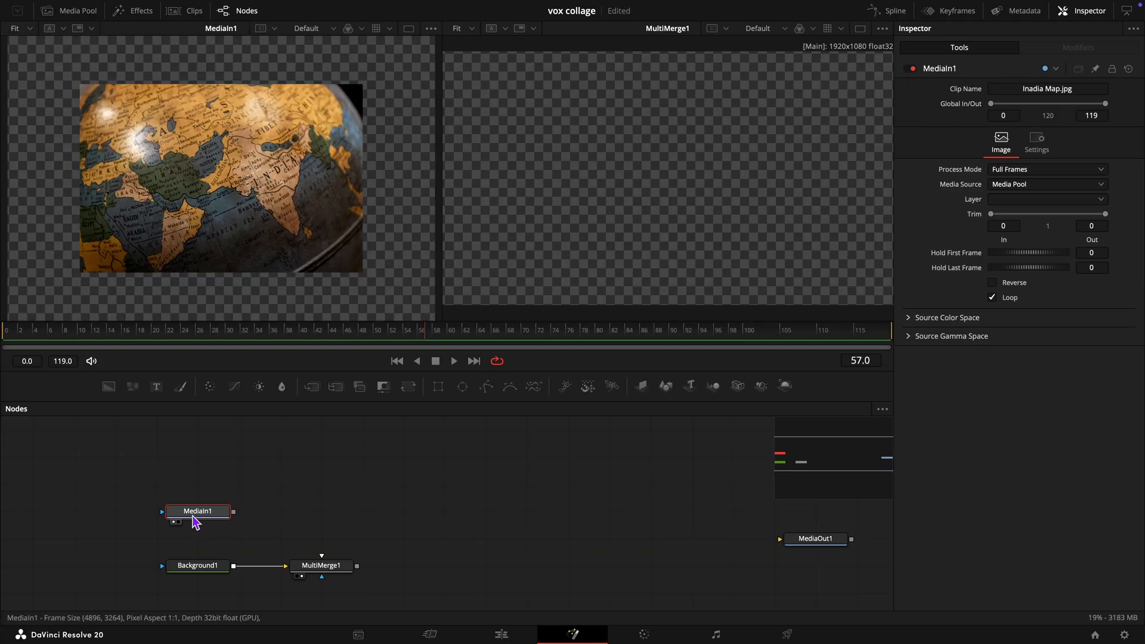
Step: Add a Resize node after MediaIn1, preview it in the second viewer and make it keep the frame aspect
key(shift+space)
text(res)
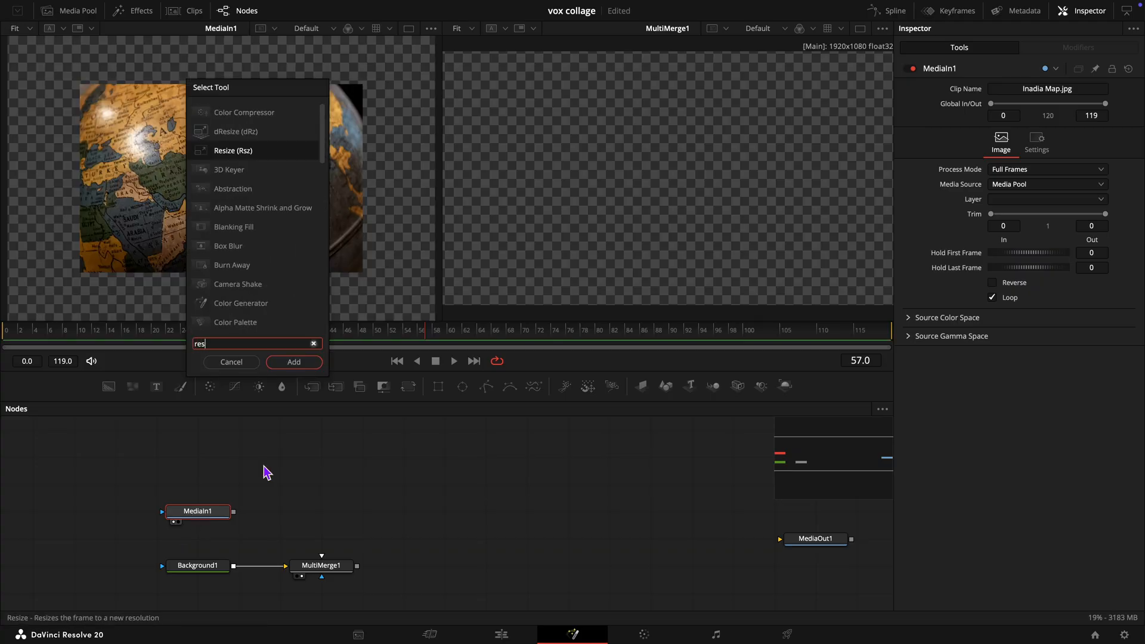
click(293, 362)
click(260, 522)
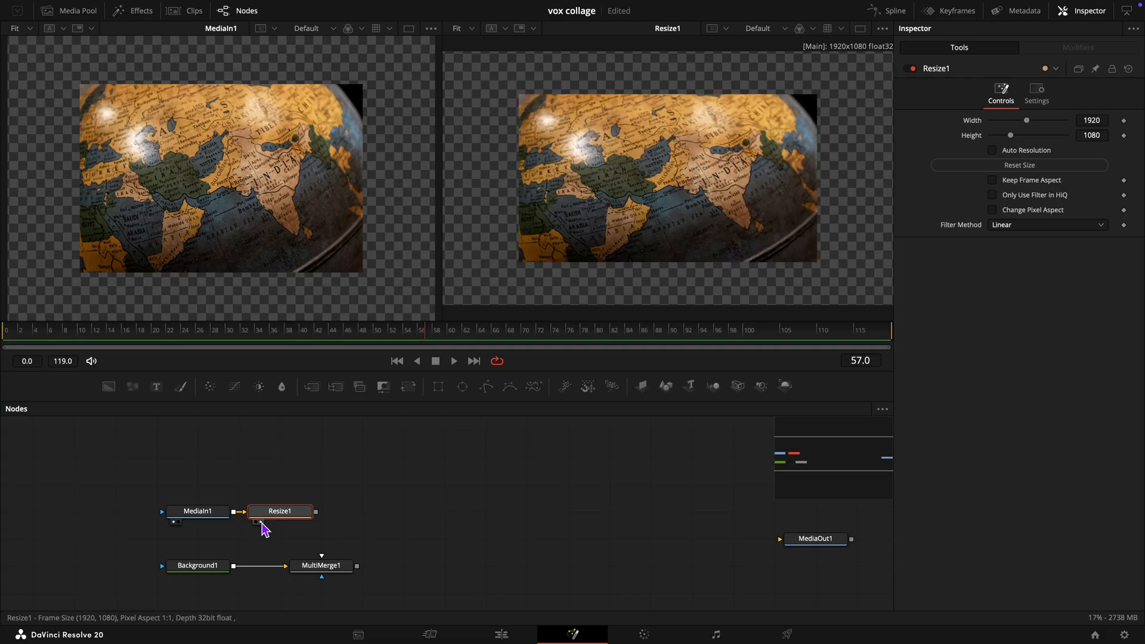
click(992, 180)
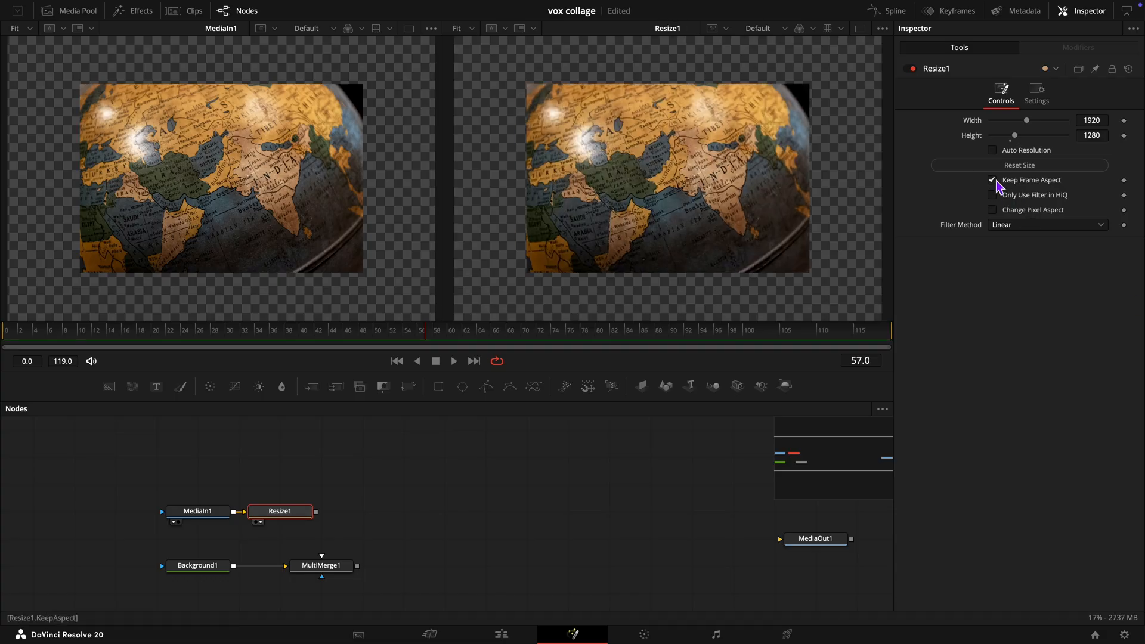
Step: Move the MediaIn1 and Resize1 nodes together further away from MultiMerge1 to make room in the node graph
drag(167, 485, 179, 517)
click(244, 516)
scroll(245, 517, left, 3)
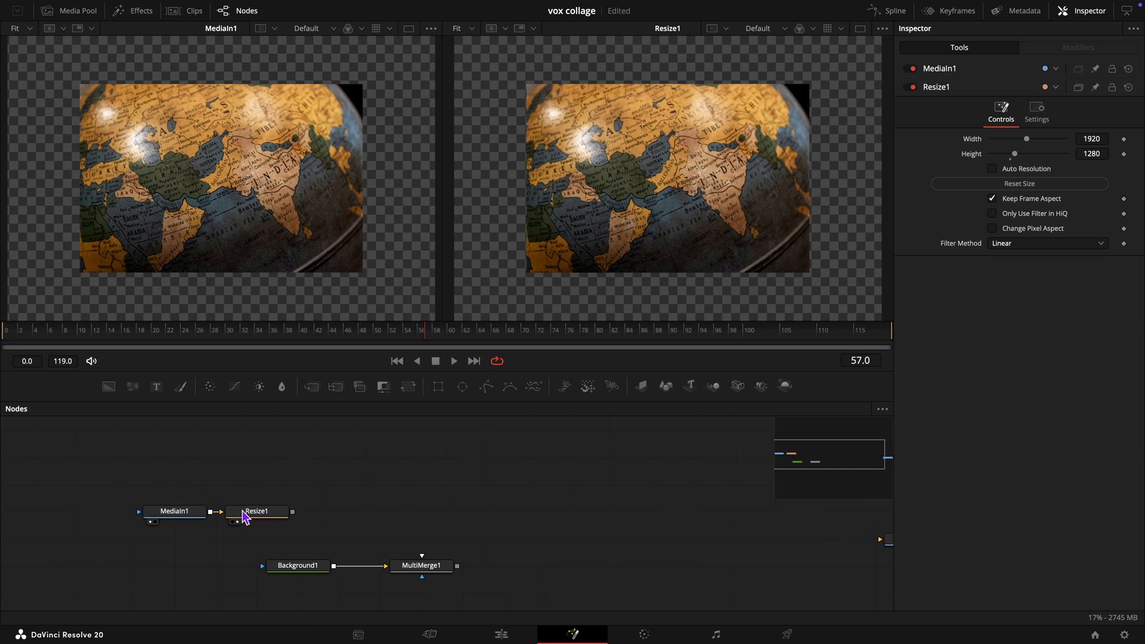
Step: Duplicate the MediaIn1 map node directly above the original and preview the copy in the first viewer
click(182, 519)
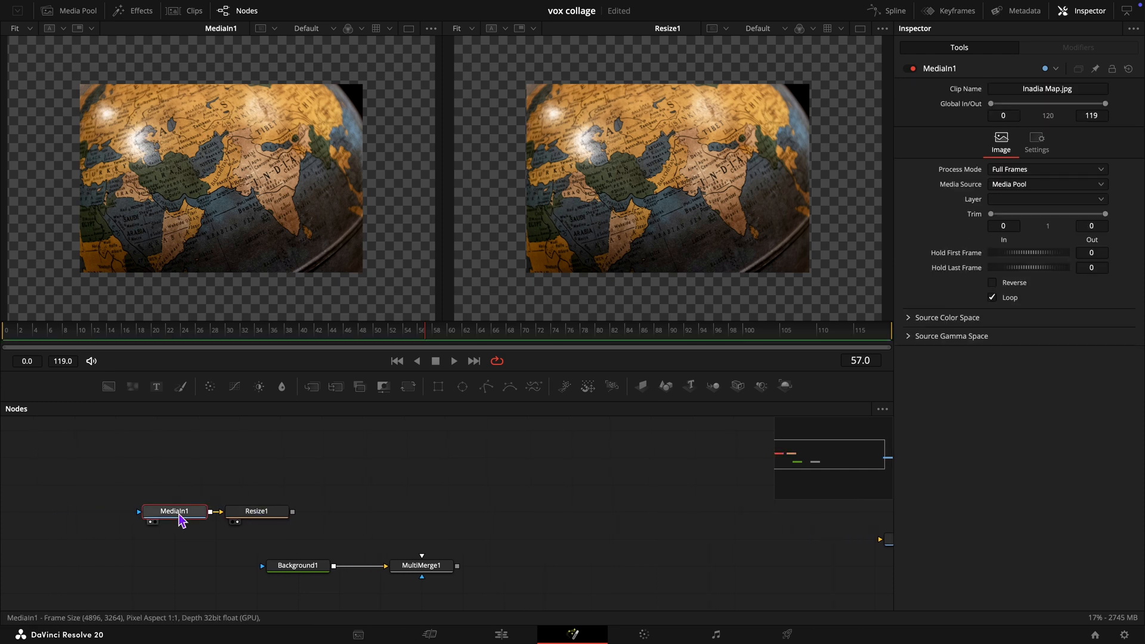
key(ctrl+c)
key(ctrl+v)
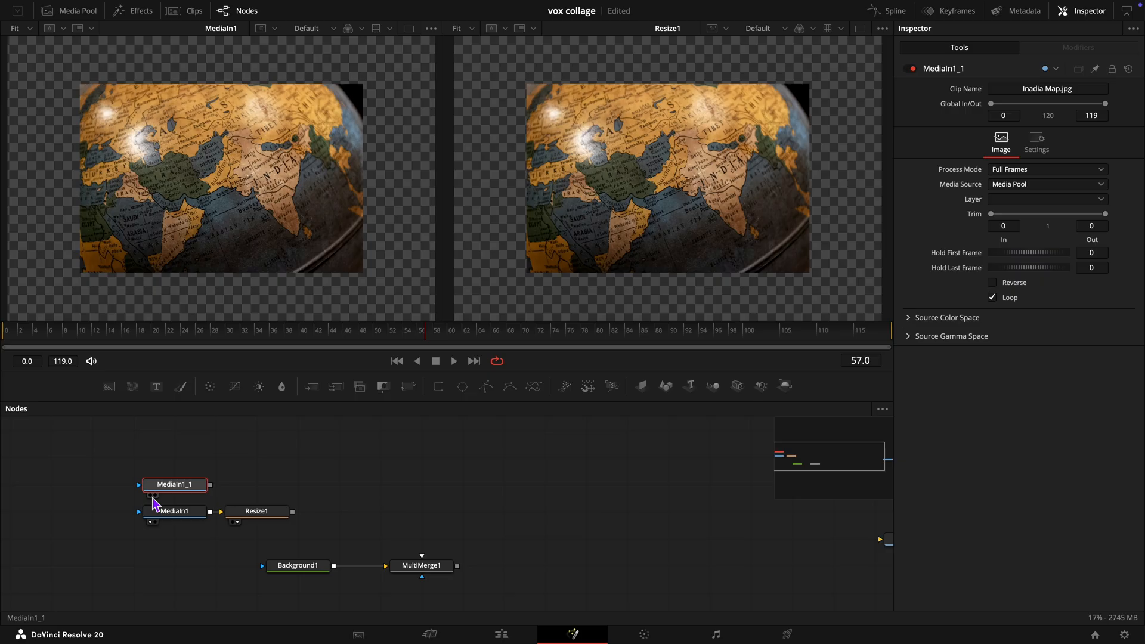
click(150, 494)
Step: Attach a Polygon mask to MediaIn1 and trace a closed outline around India on the uncropped map copy
click(161, 515)
drag(487, 386, 174, 518)
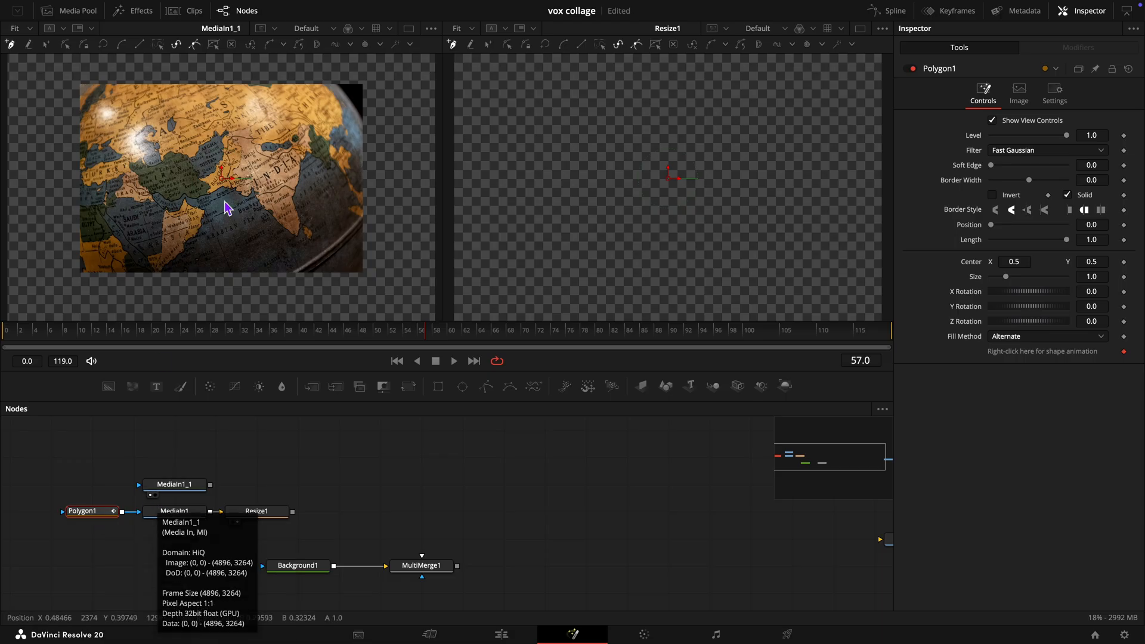
scroll(250, 213, up, 2)
scroll(251, 214, up, 2)
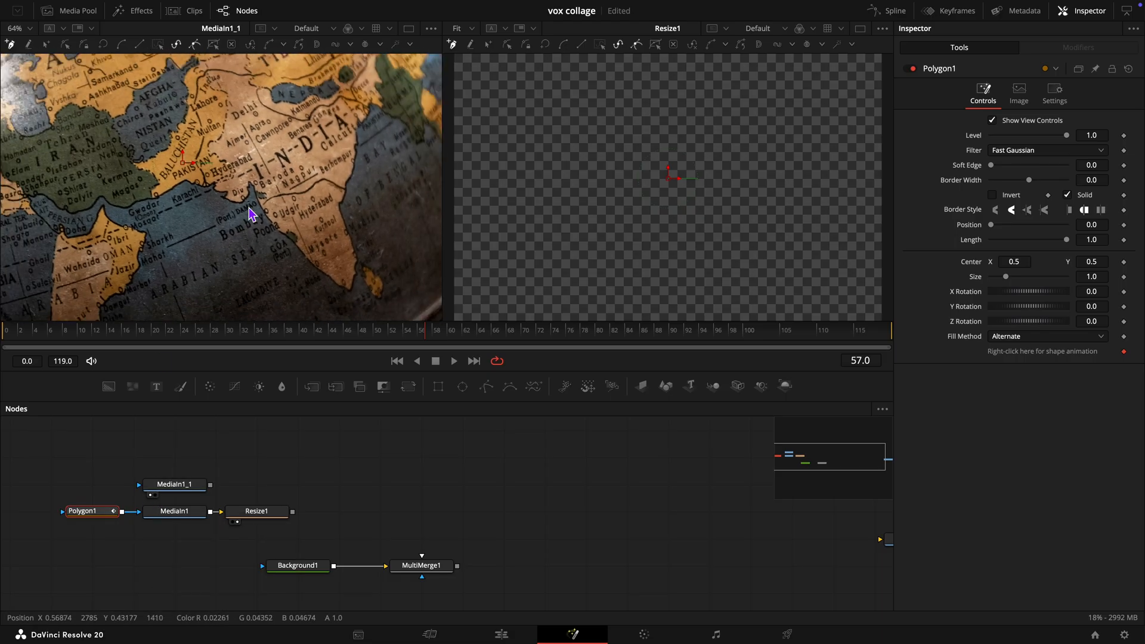
scroll(251, 214, down, 1)
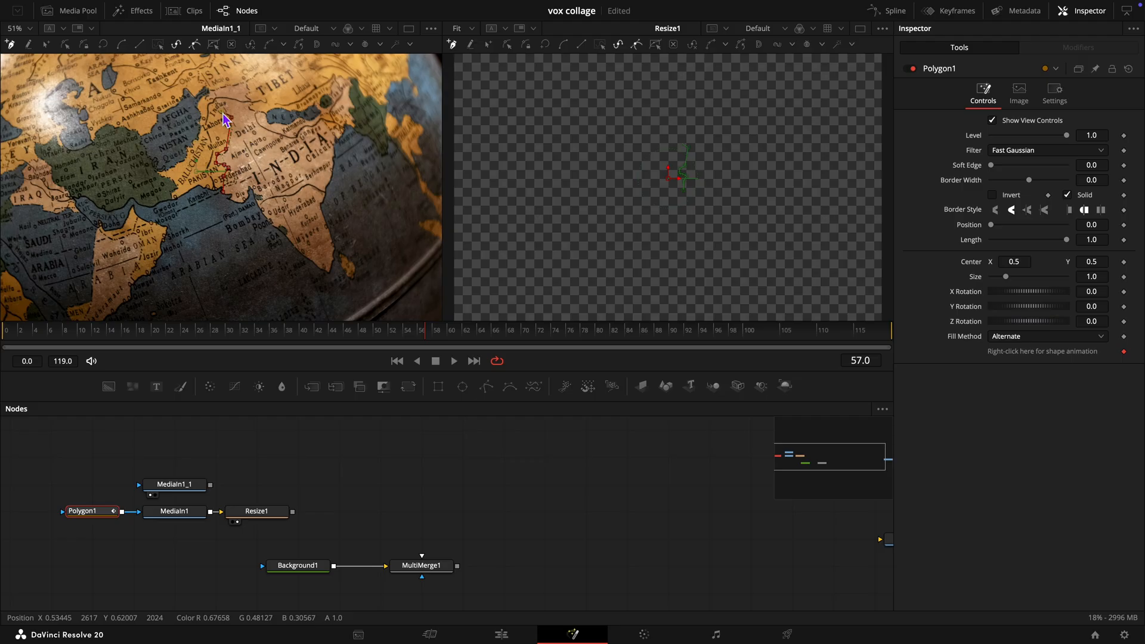
click(216, 96)
click(248, 100)
click(256, 113)
click(270, 127)
click(323, 205)
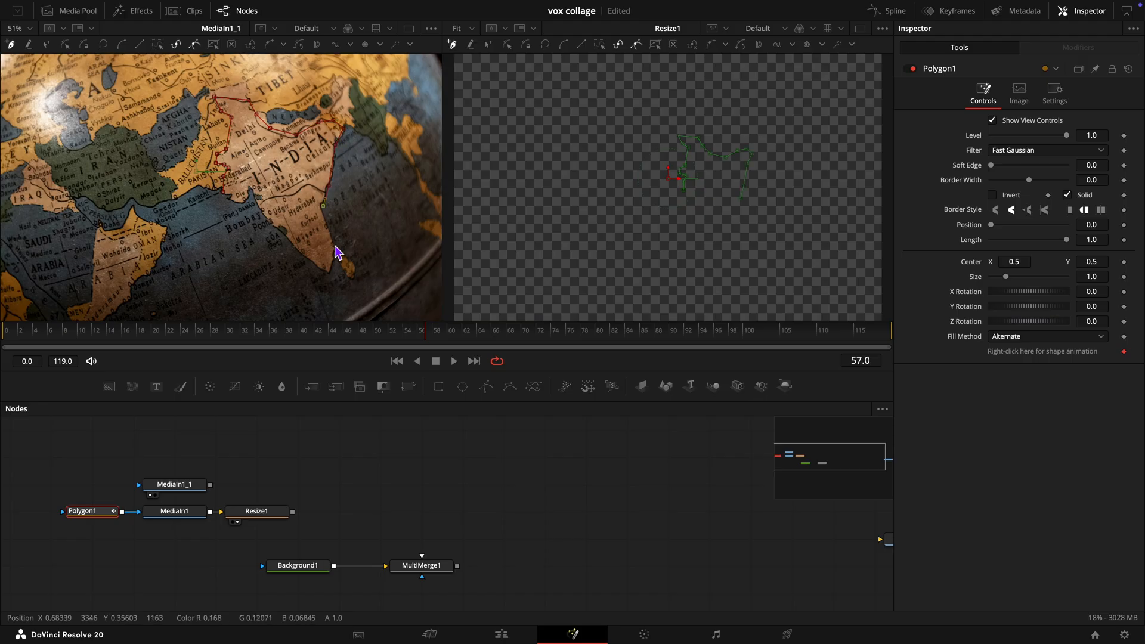
click(332, 242)
click(332, 271)
click(260, 195)
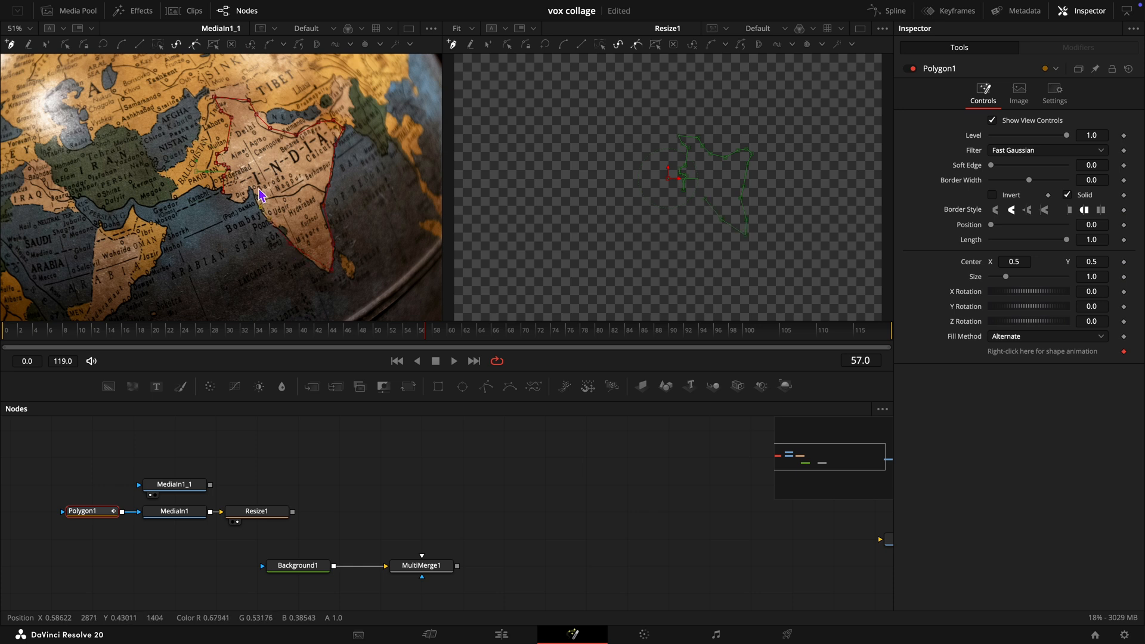
click(224, 195)
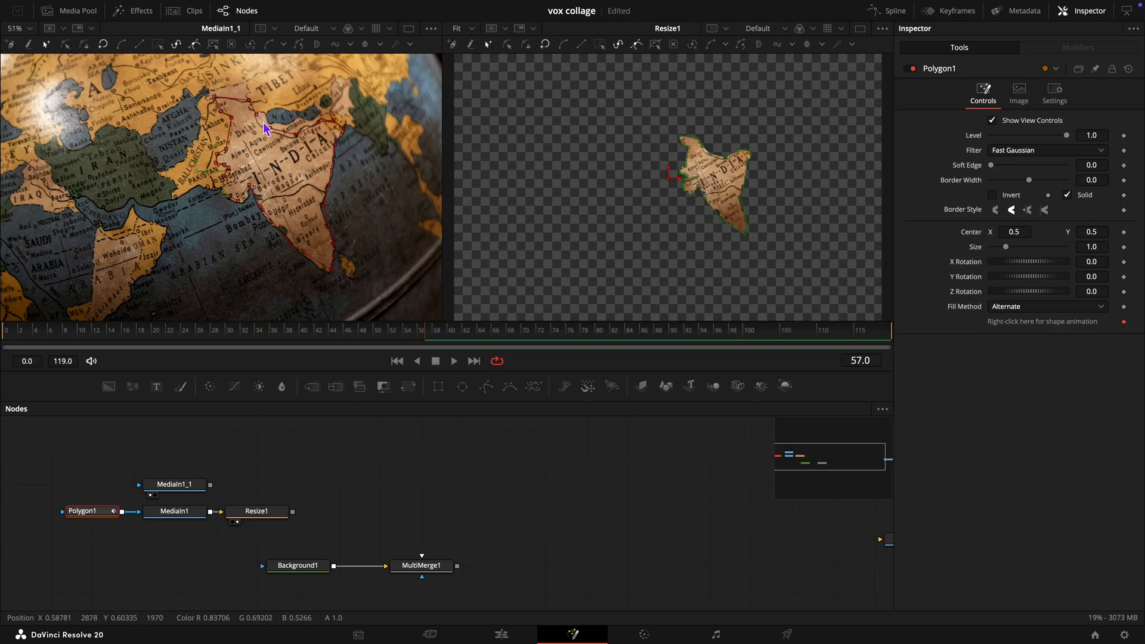
Step: Delete the duplicate map node and remove the shape animation from the Polygon1 mask
click(171, 485)
key(Delete)
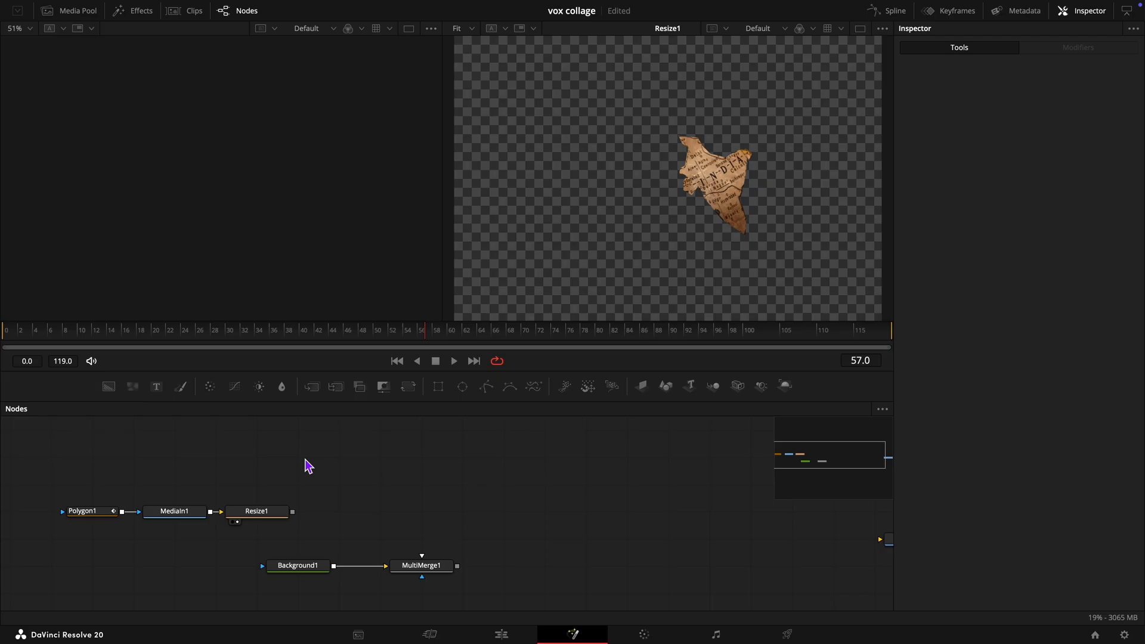
click(90, 511)
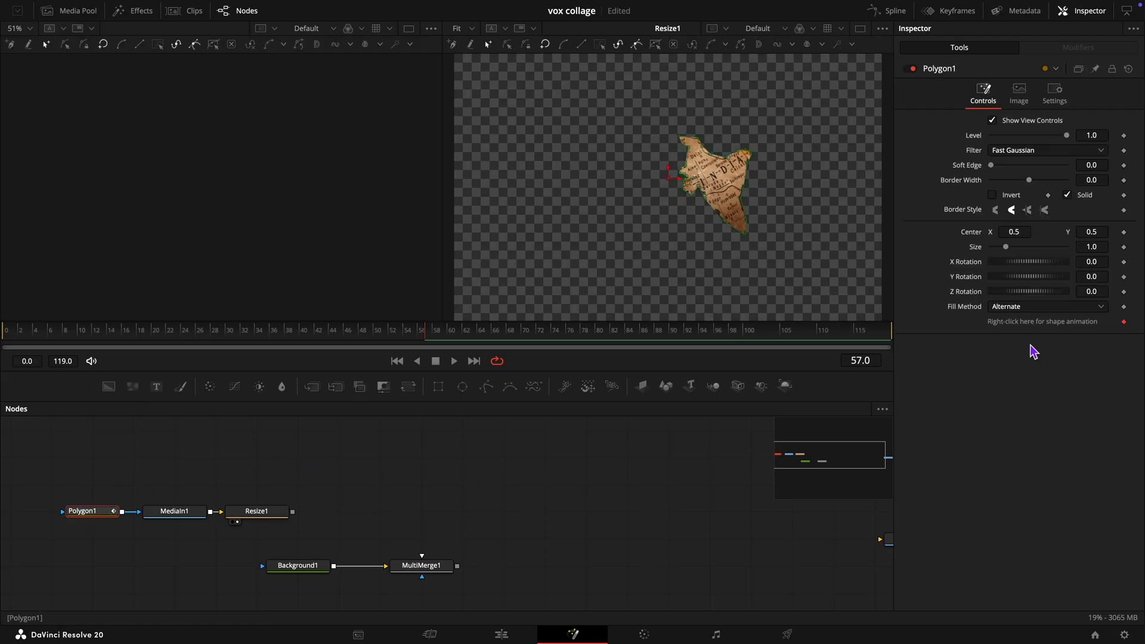
right_click(1016, 324)
click(1042, 489)
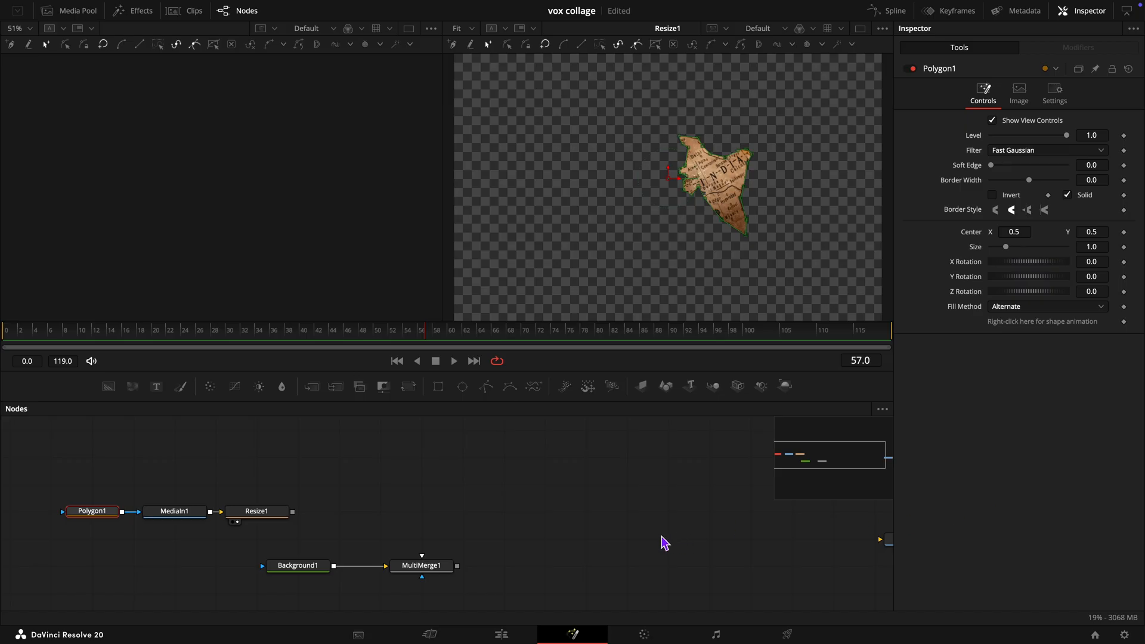
Step: Add a Transform node after Resize1, connect it to MultiMerge1 as a layer and preview the merge
click(276, 519)
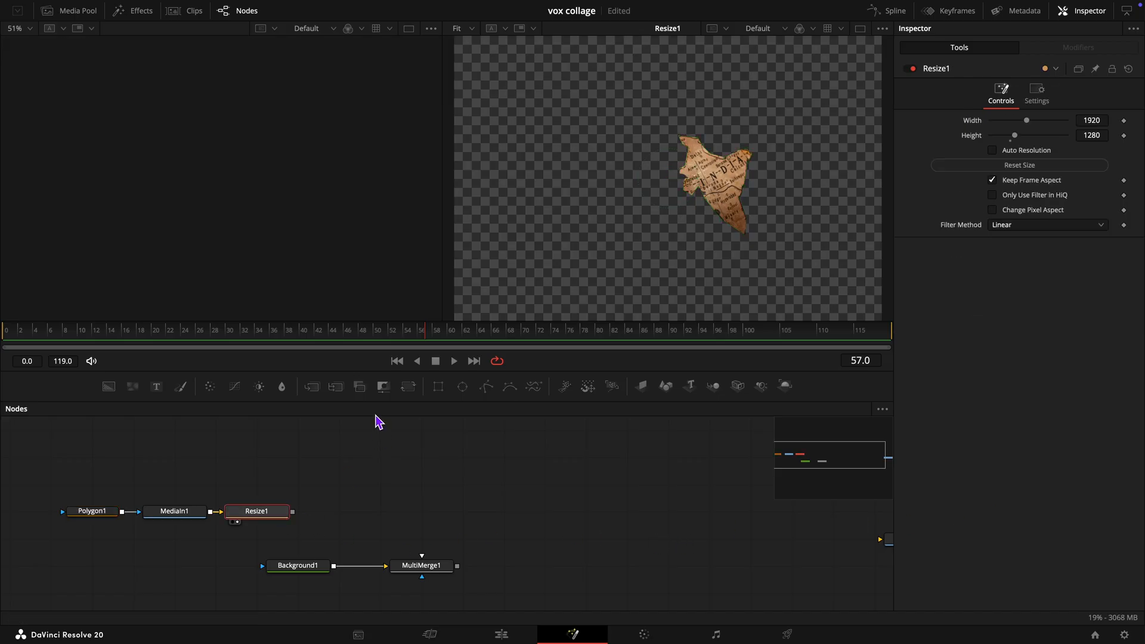
click(408, 385)
drag(360, 516, 529, 584)
click(525, 576)
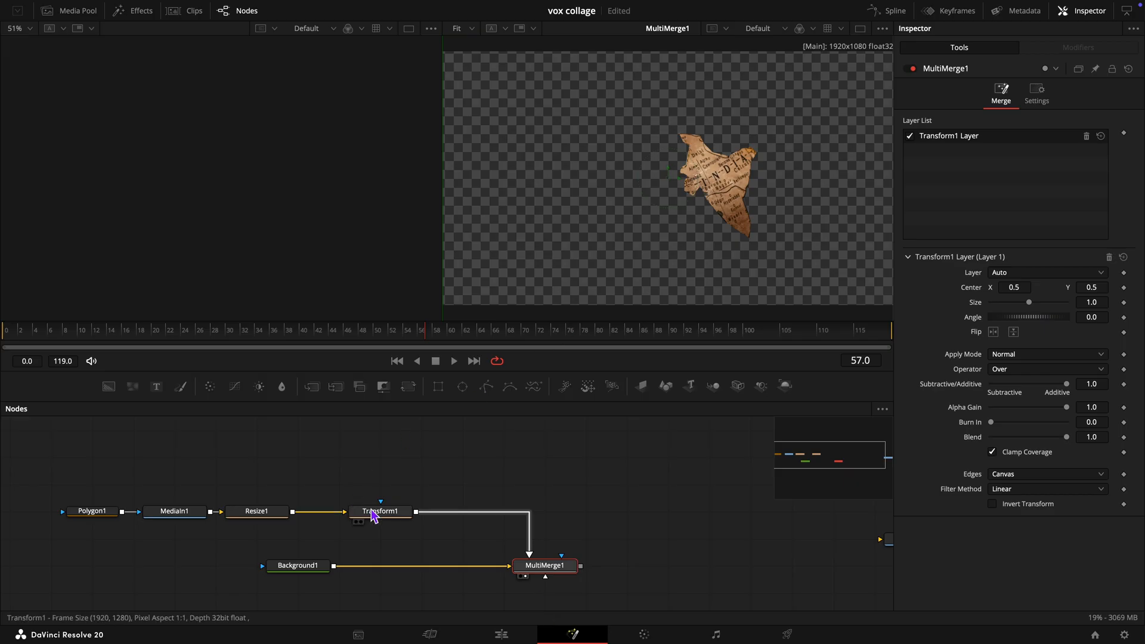
Step: Set the size of the map's Transform1 node to 1.25
click(378, 511)
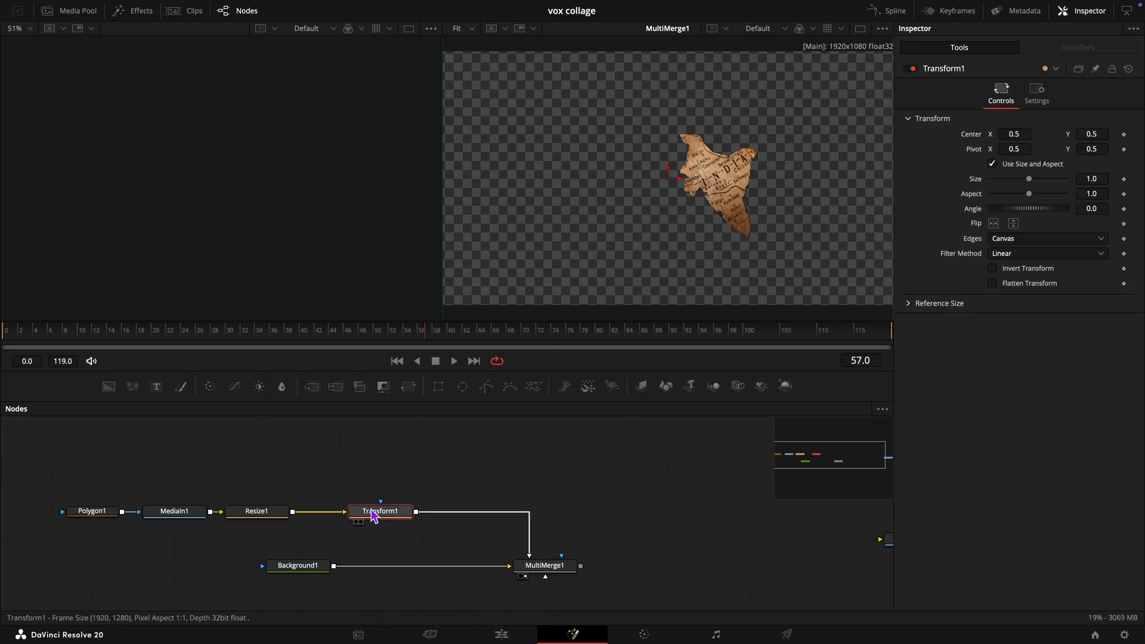
click(1103, 179)
text(1.25)
key(Tab)
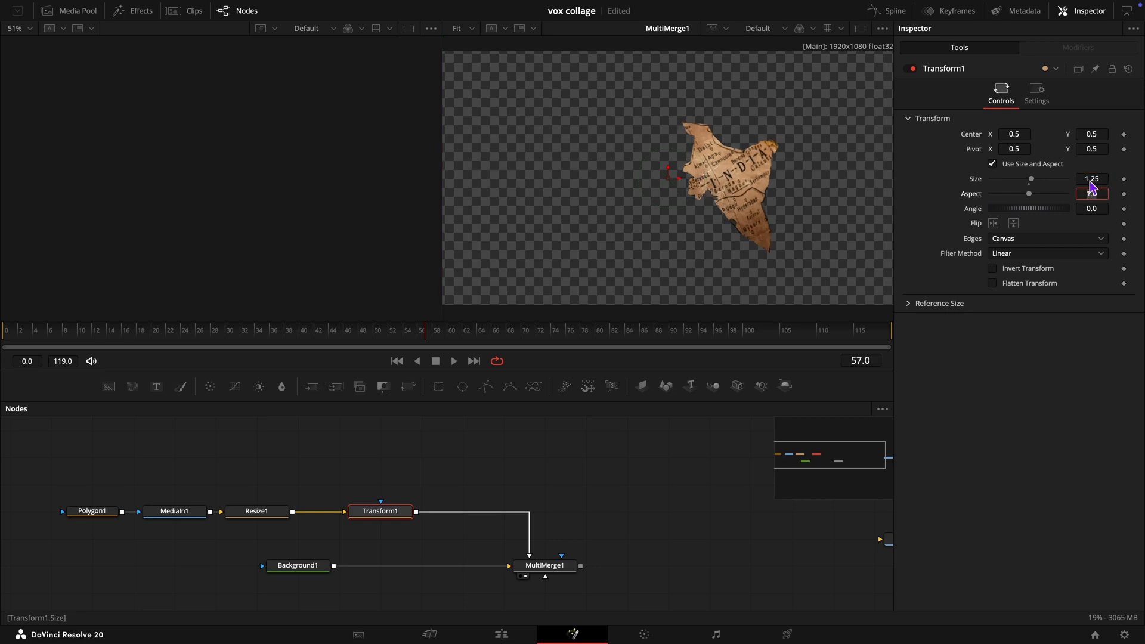
Step: Set Transform1's Center X to 0.3 and its Pivot X to 0.7
click(1021, 135)
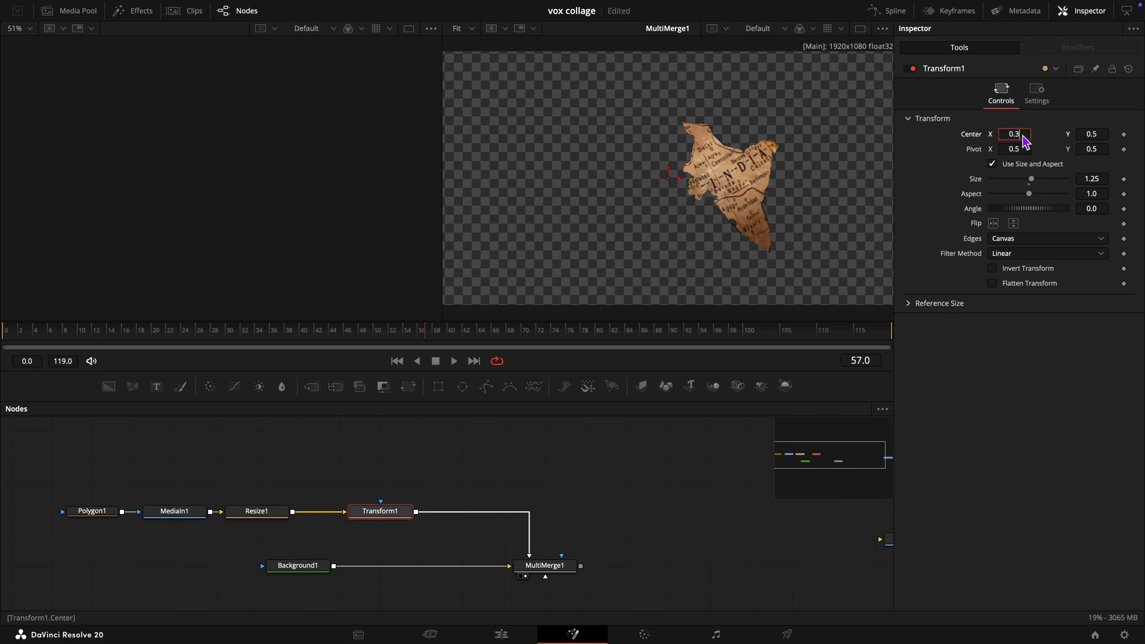
text(0.3)
key(Return)
click(1024, 151)
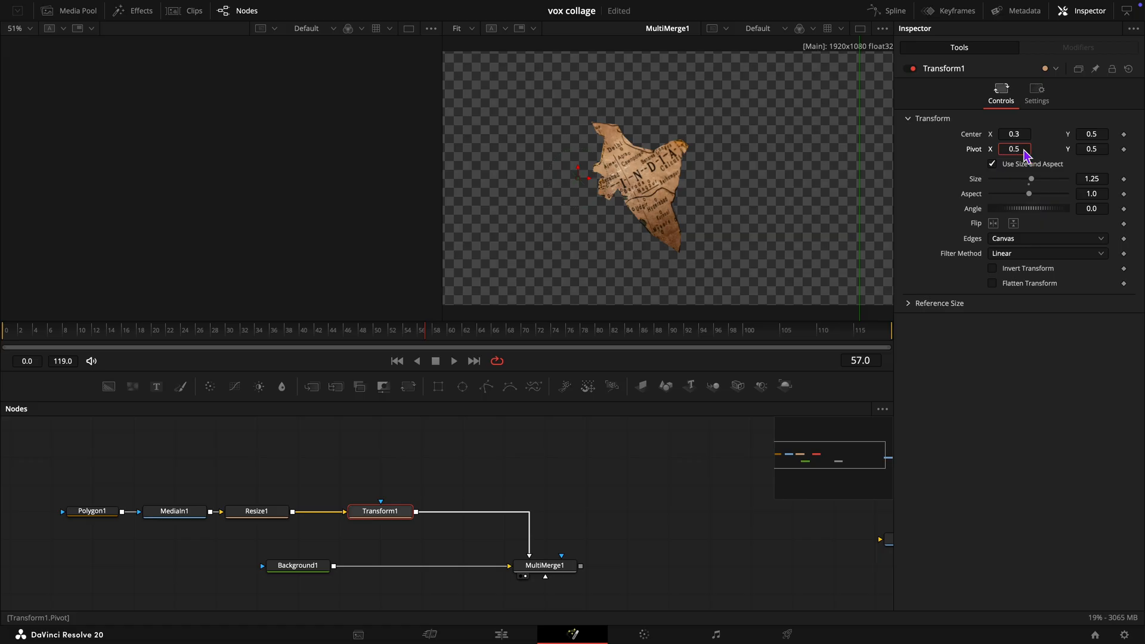
text(0.7)
key(Tab)
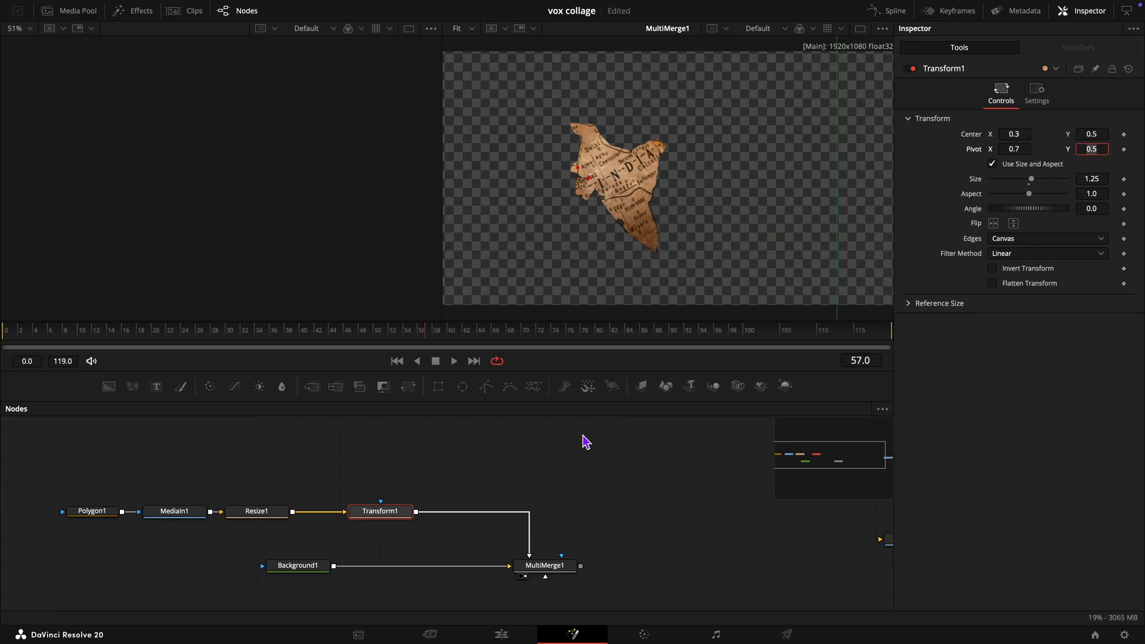
Step: Add the G1.jpeg image to the node graph and place its node directly above MediaIn1
scroll(437, 472, left, 2)
scroll(437, 473, up, 2)
click(183, 460)
click(183, 468)
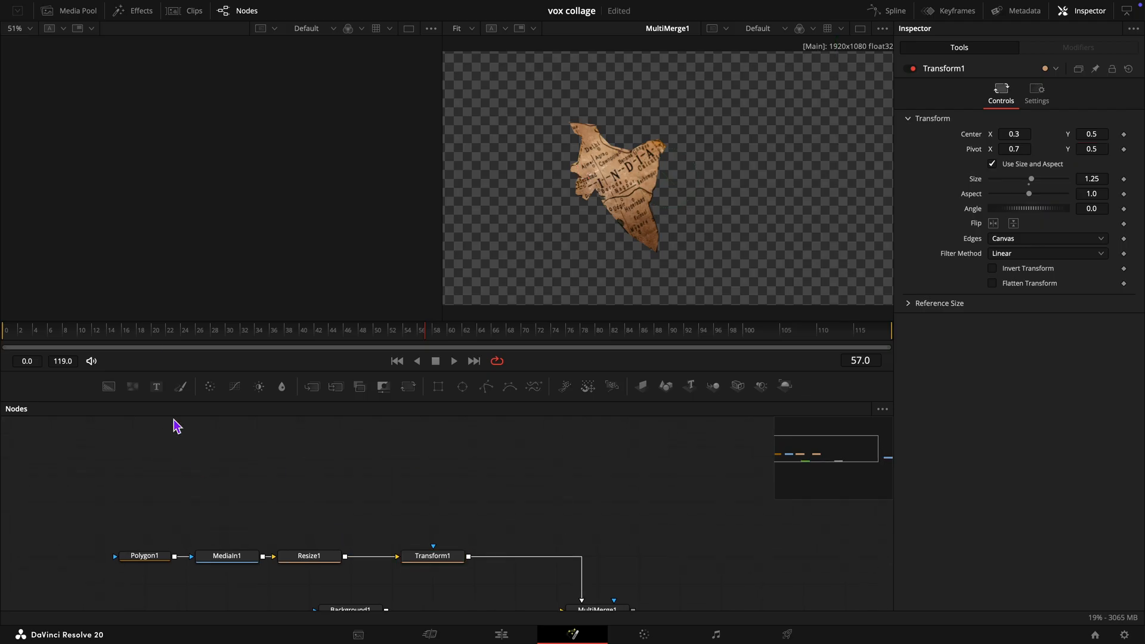
click(87, 11)
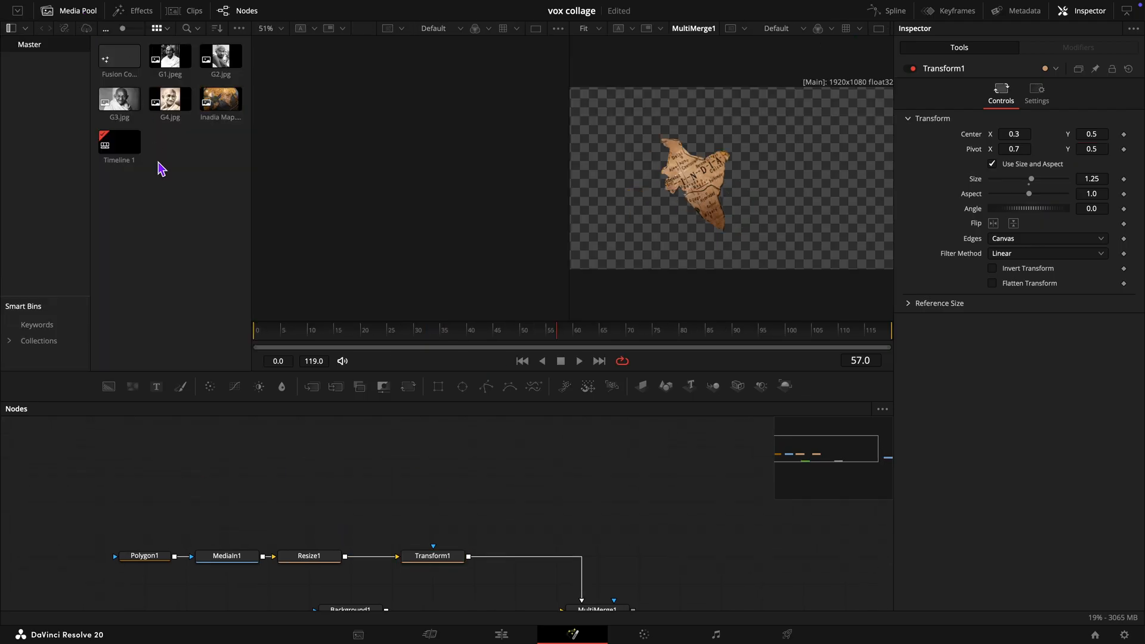
drag(174, 66, 221, 507)
click(77, 15)
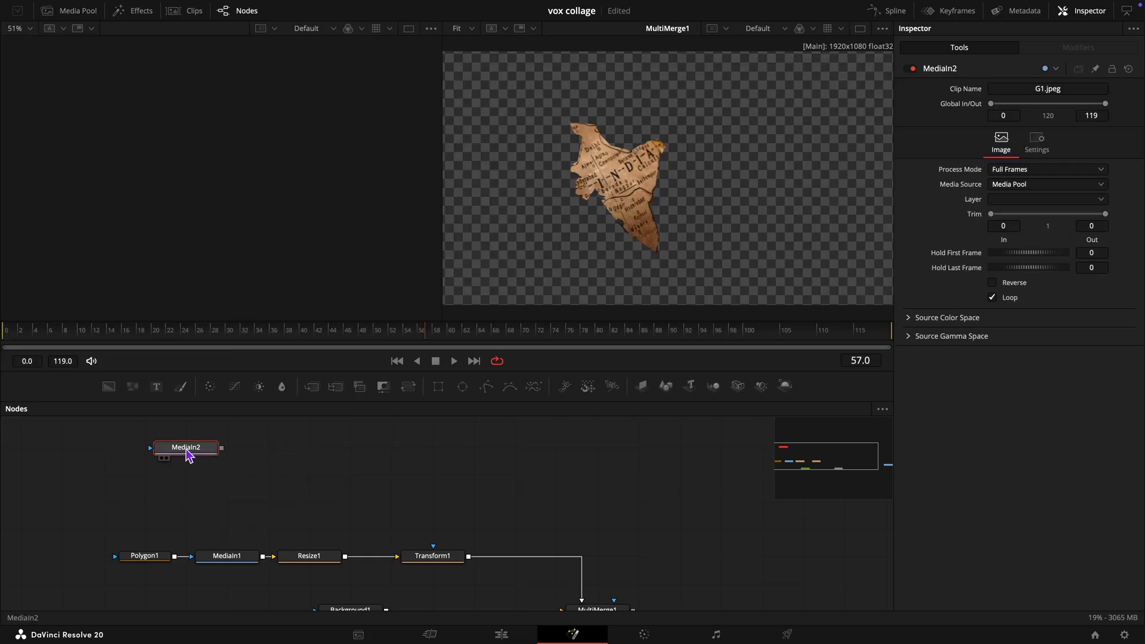
drag(186, 456, 241, 534)
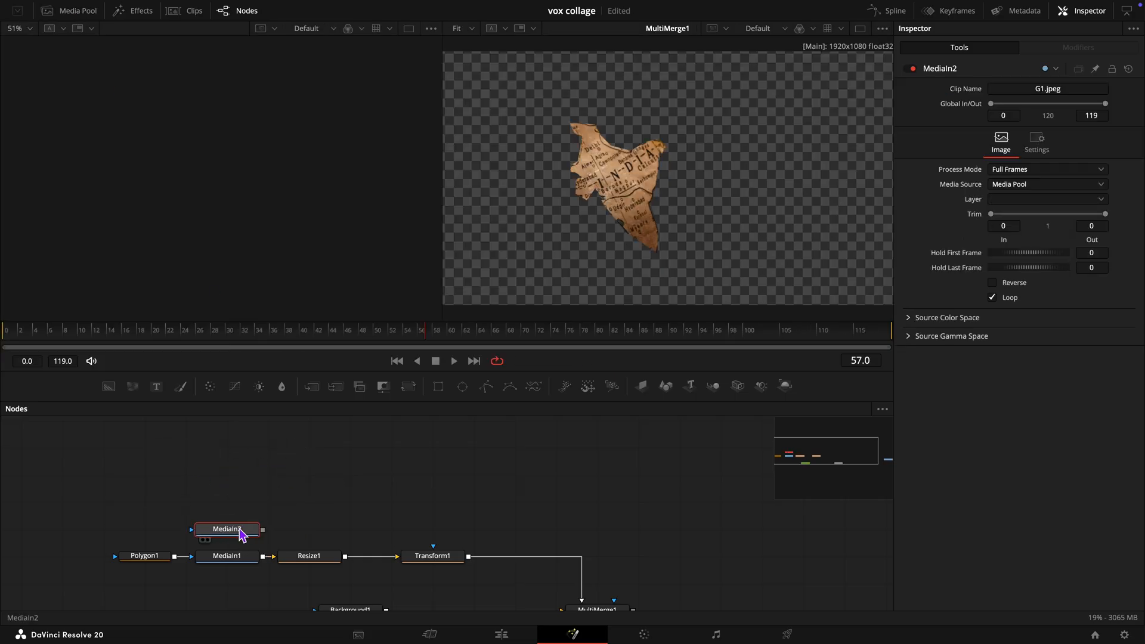
Step: Add a Resize node after MediaIn2 and preview it in the second viewer
key(shift+space)
text(res)
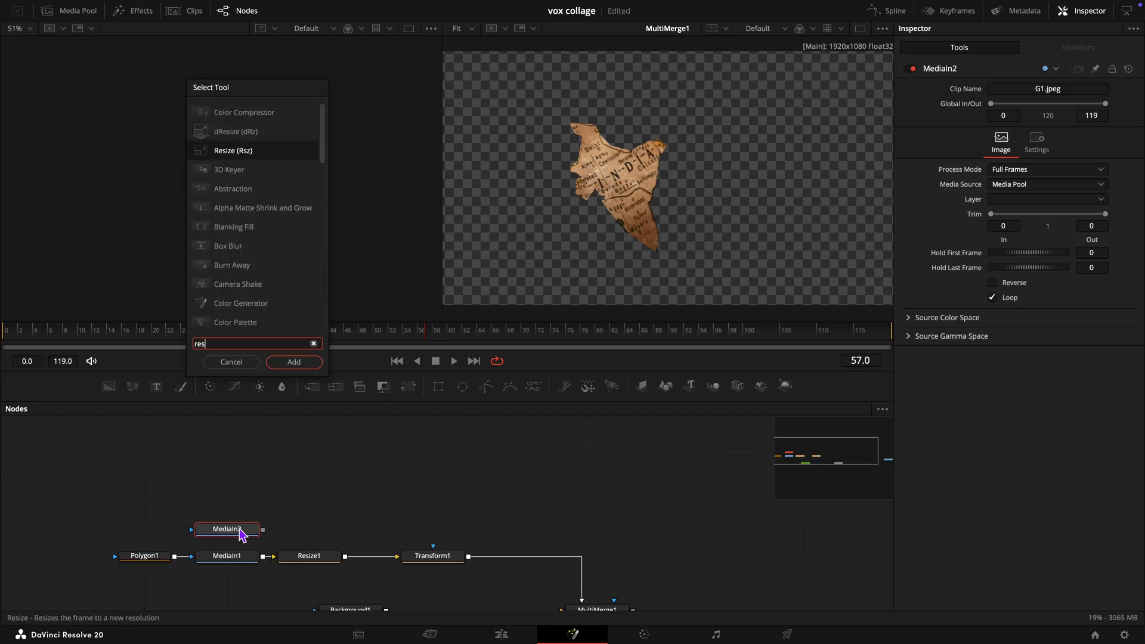
click(292, 362)
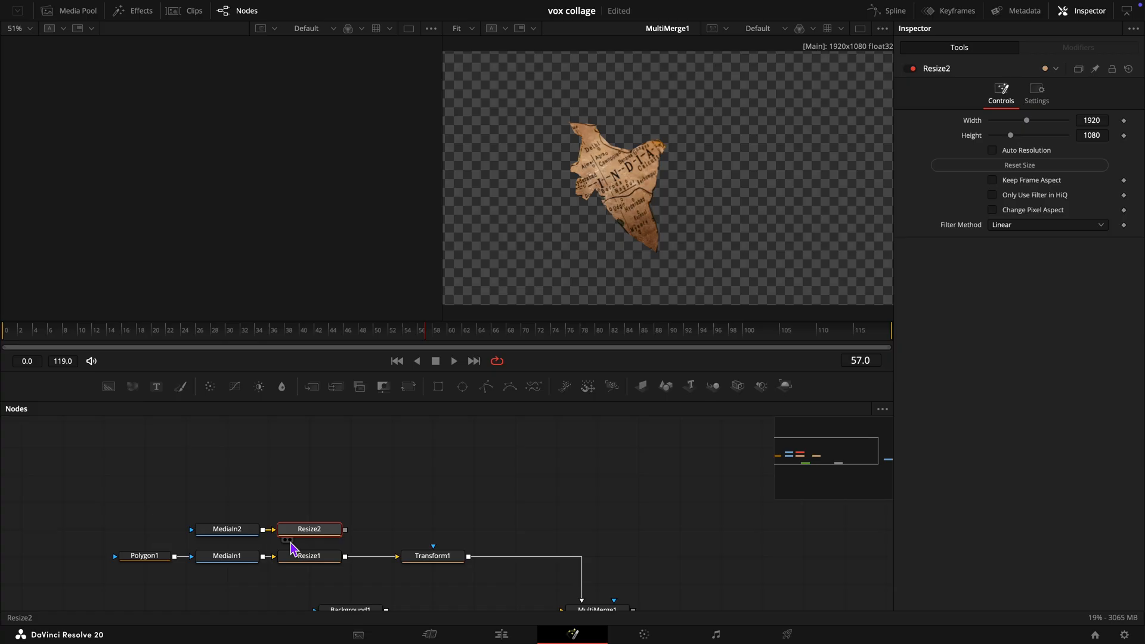
click(290, 540)
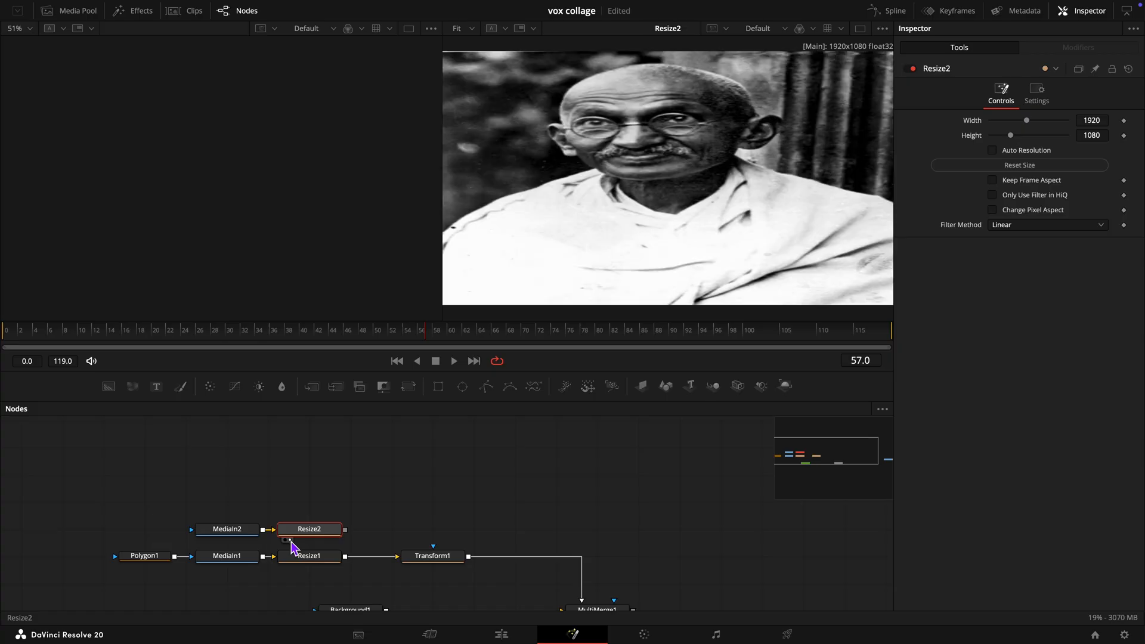
Step: Make Resize2 keep the frame aspect, and preview a copy of the MediaIn2 node in the first viewer
click(993, 180)
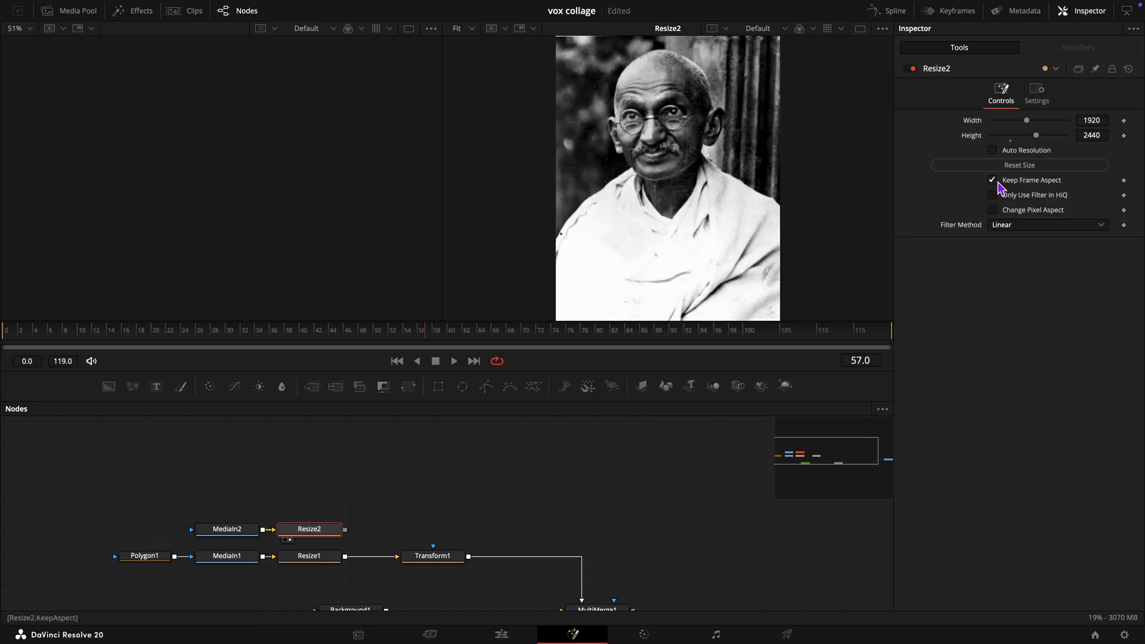
click(217, 536)
key(ctrl+v)
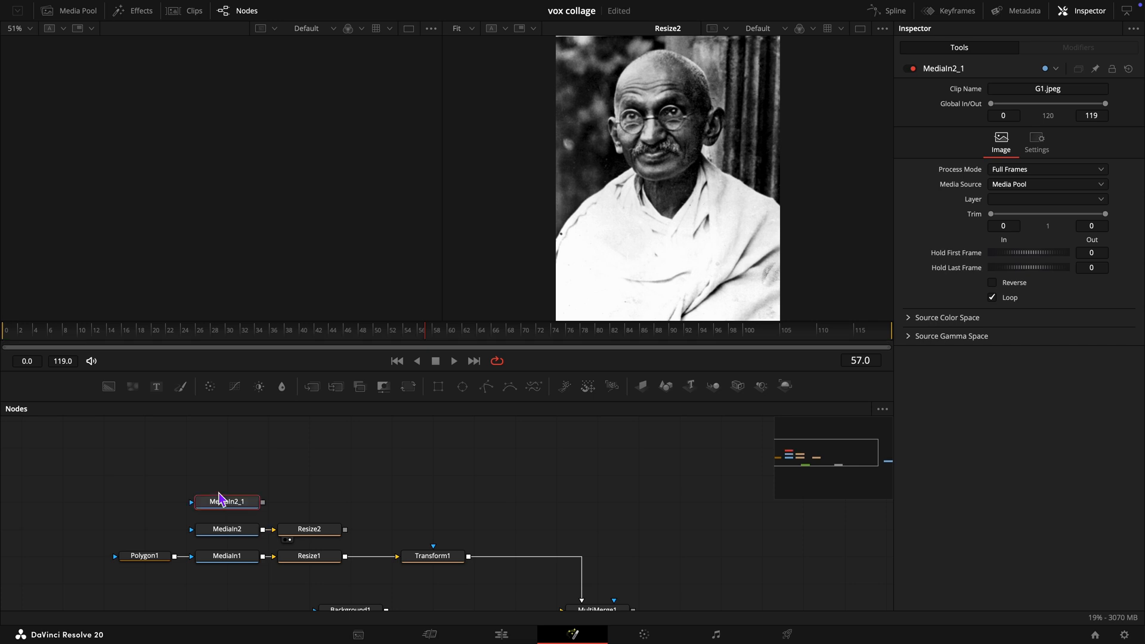
click(203, 511)
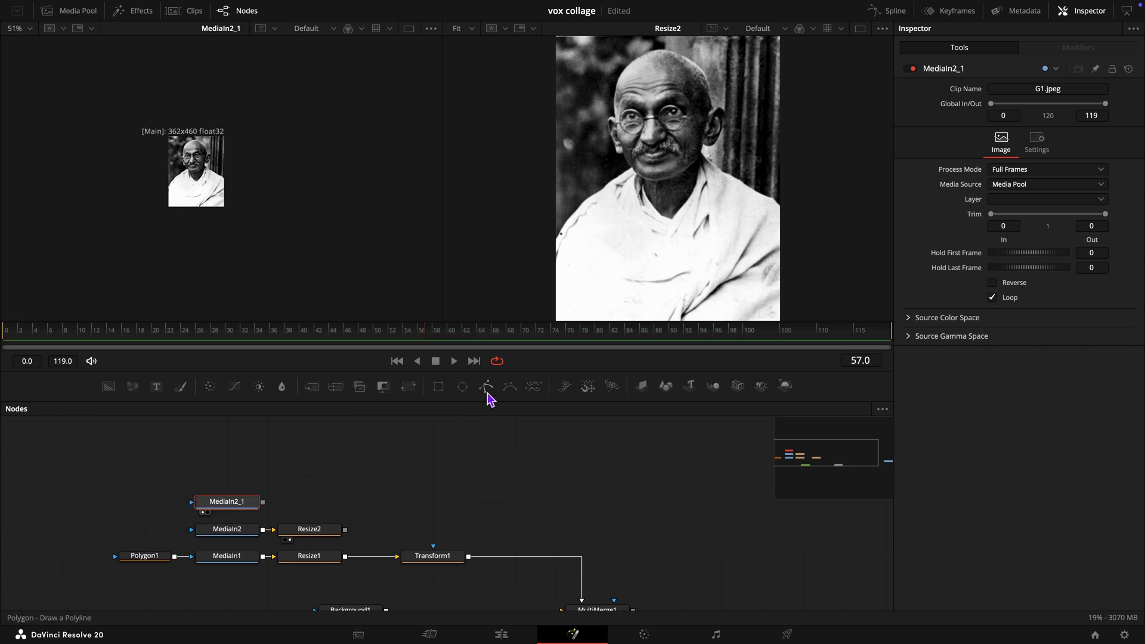
Step: Add a Polygon mask to MediaIn2 and remove the polyline animation from its shape
drag(488, 398, 244, 533)
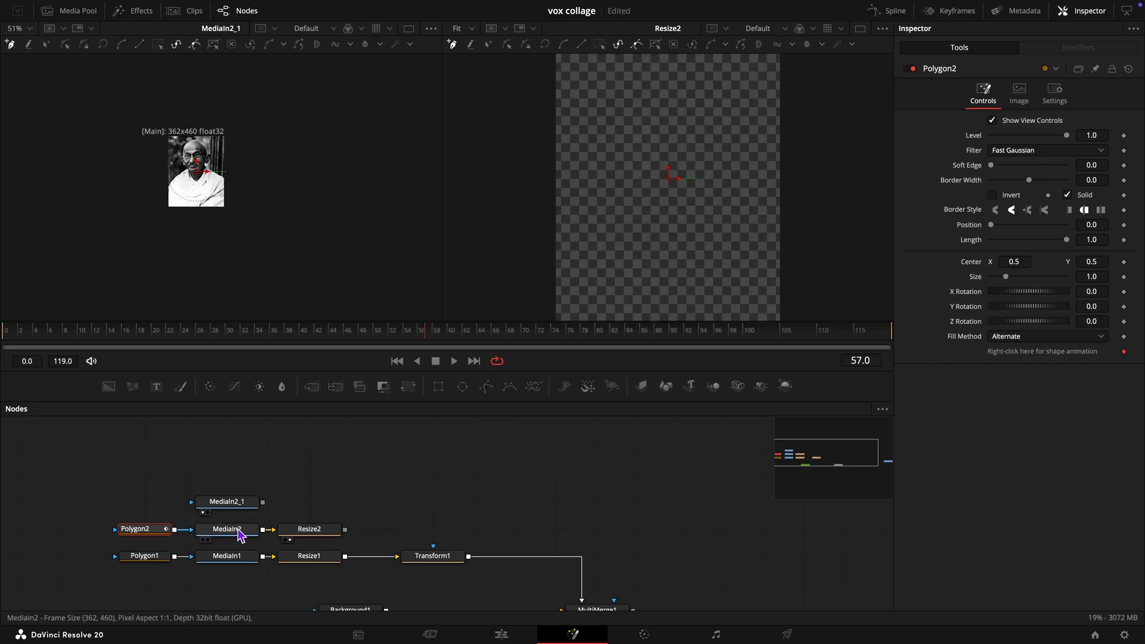
right_click(1033, 360)
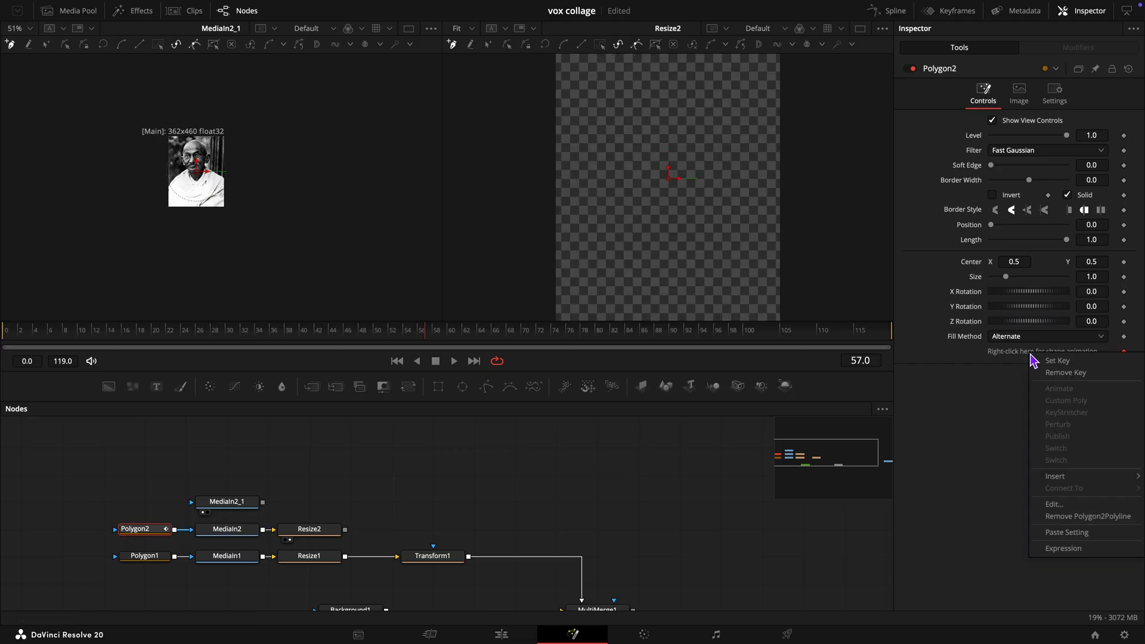
click(1073, 519)
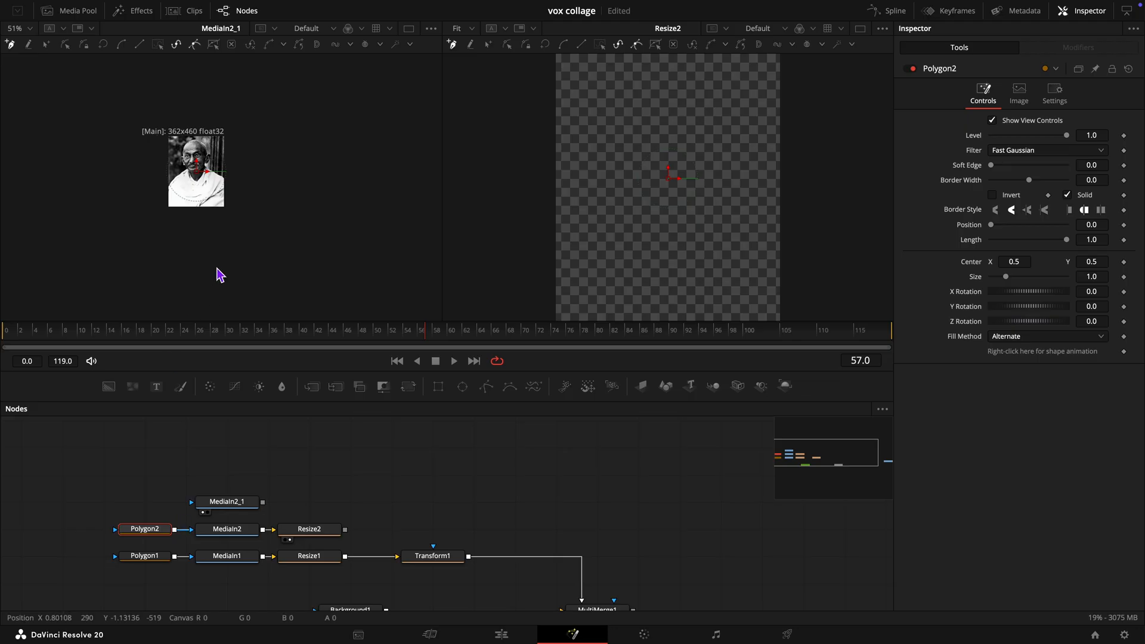
Step: Draw a closed Polygon2 mask over one side of the portrait's forehead and one eye, and delete the MediaIn2_1 copy
scroll(205, 236, up, 1)
scroll(204, 229, up, 4)
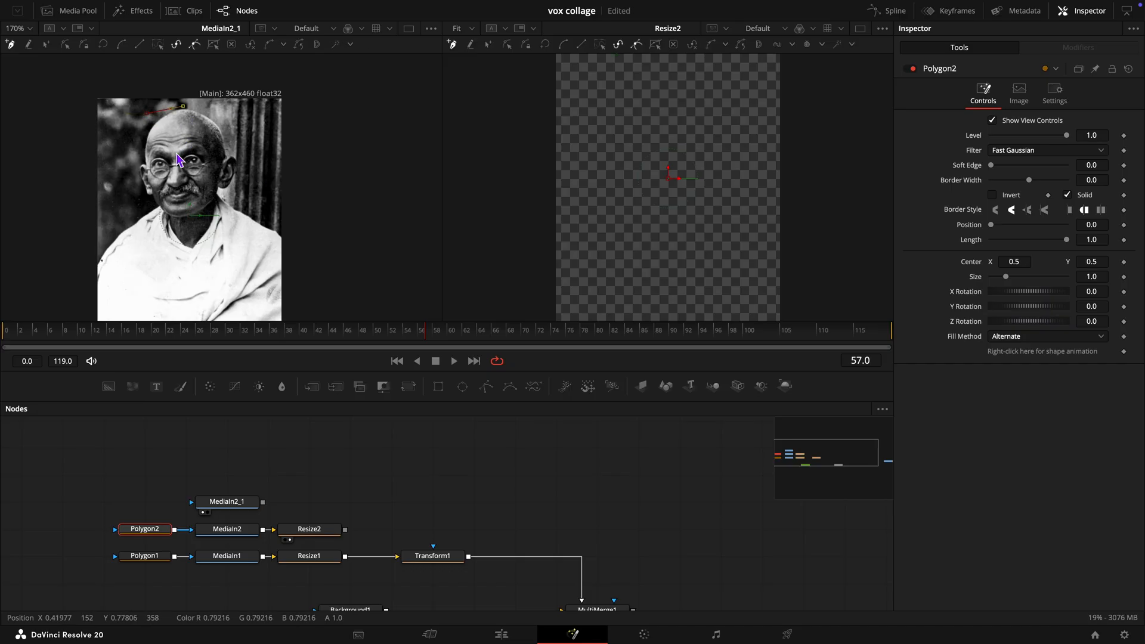
click(140, 173)
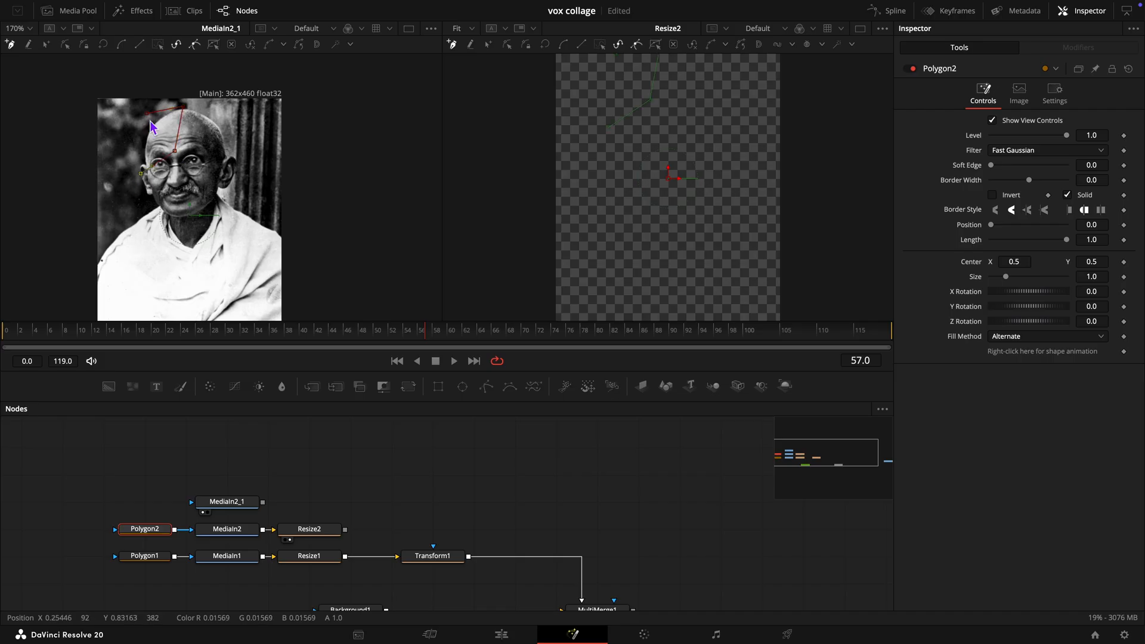
click(148, 115)
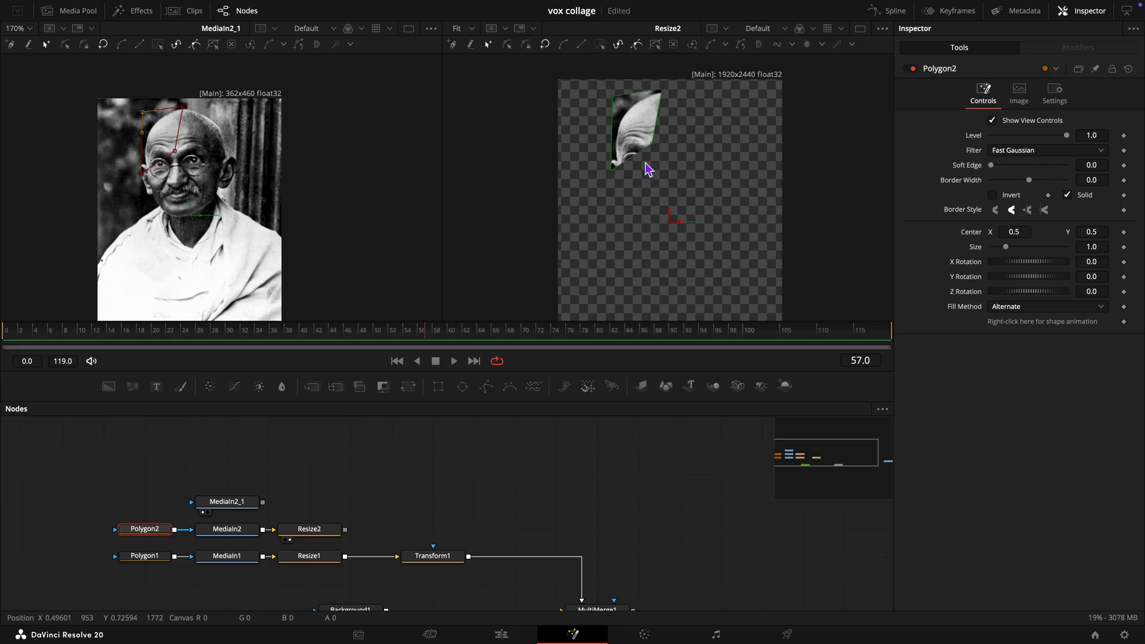
drag(176, 151, 139, 180)
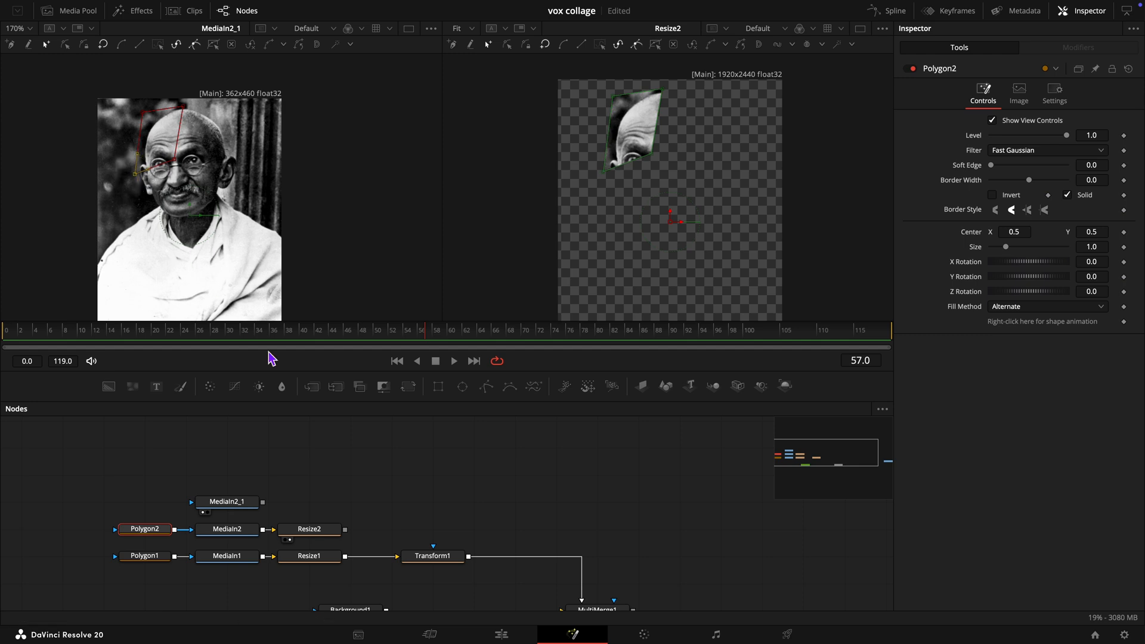
click(236, 504)
key(Delete)
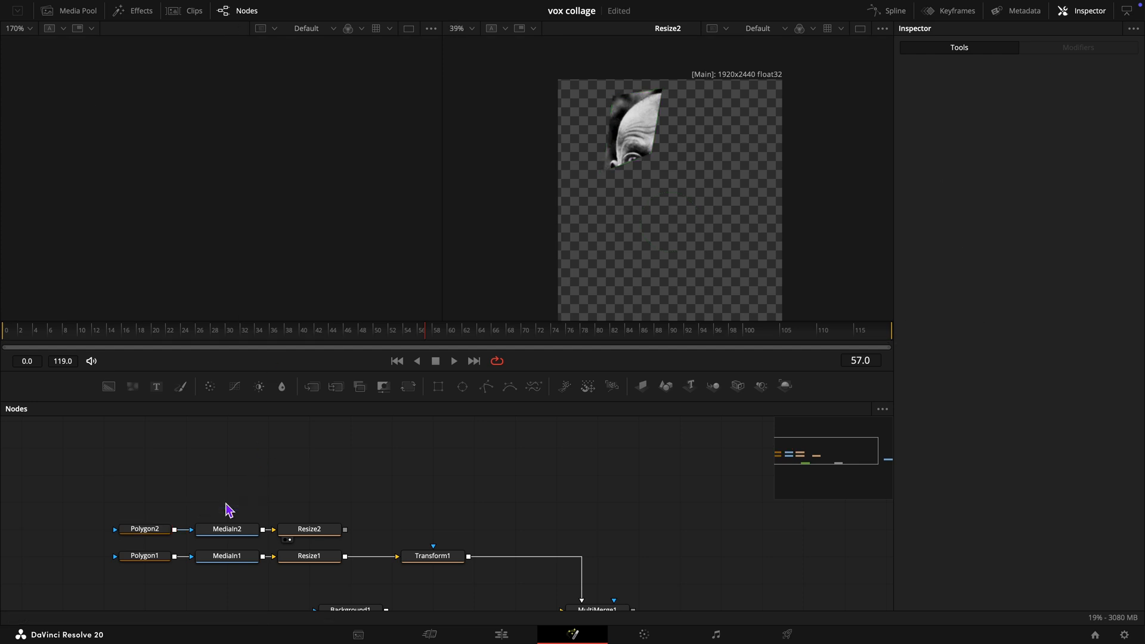
Step: Add a Transform node after Resize2, connect it to MultiMerge1 and preview MultiMerge1 in the second viewer
click(321, 532)
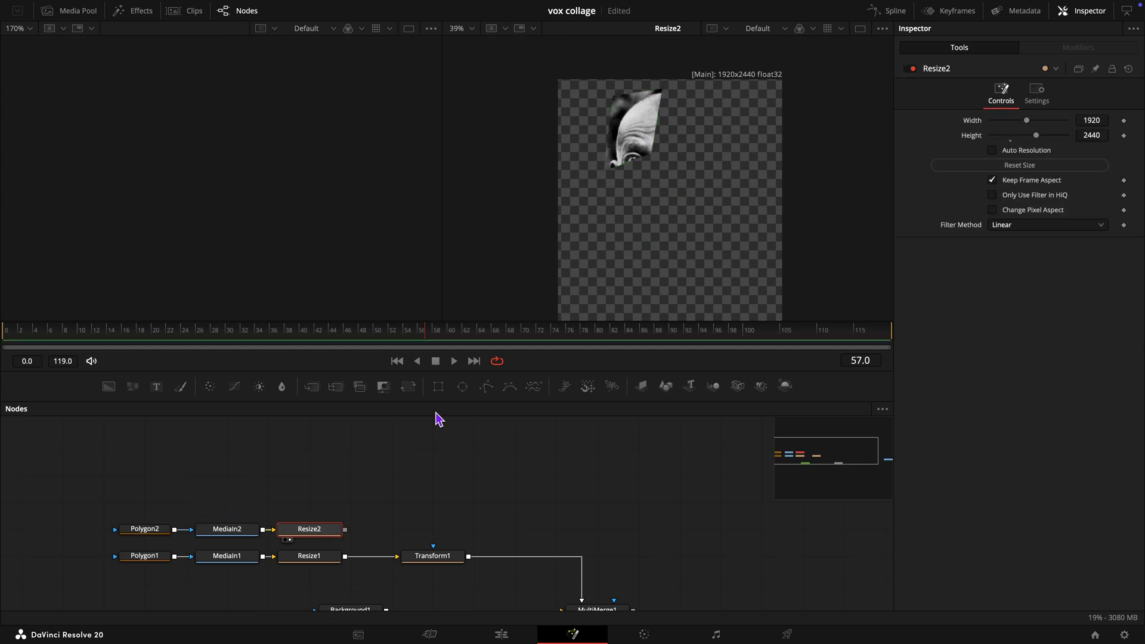
click(408, 386)
drag(394, 533, 614, 601)
scroll(654, 575, down, 2)
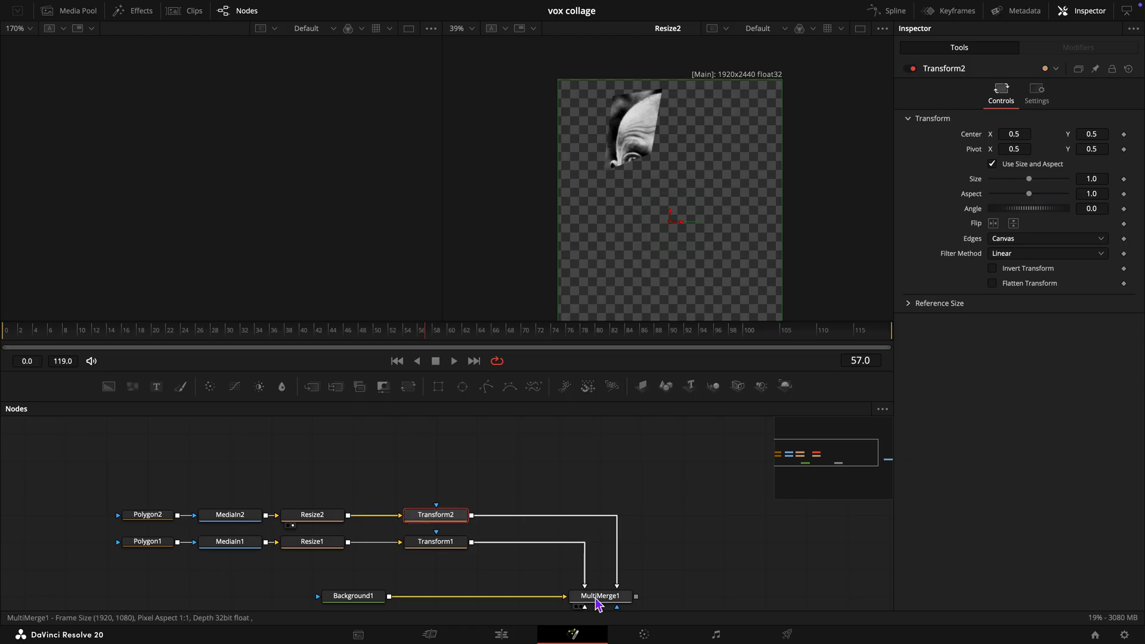
drag(594, 596, 741, 256)
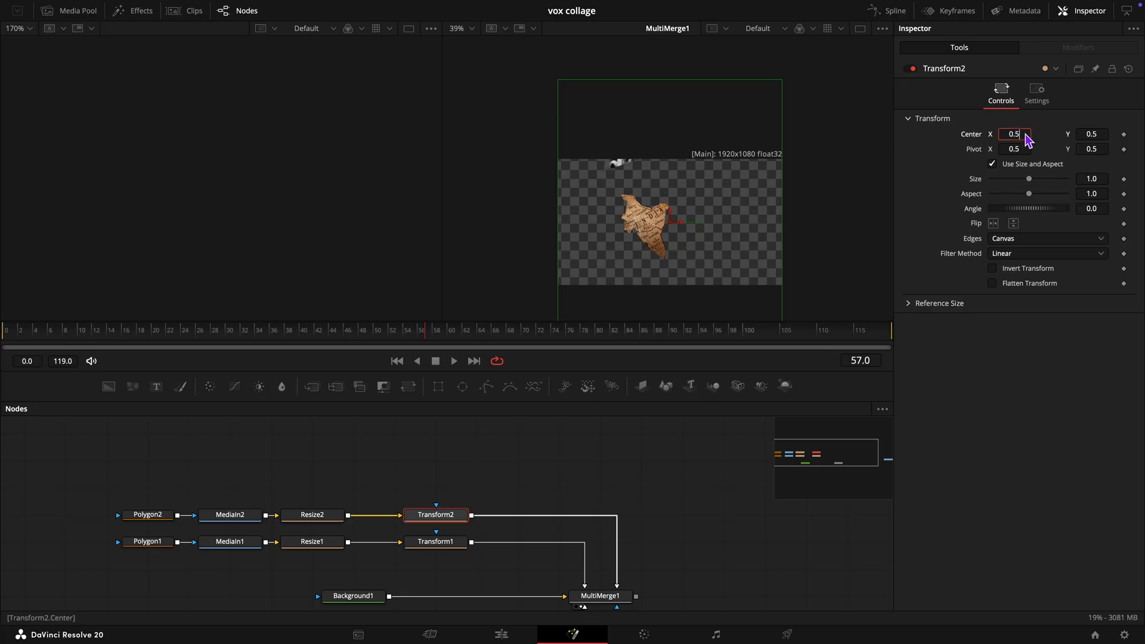
Step: Set Transform2's Center to X -0.088 and Y 0.415 and its Size to 1.1
key(Tab)
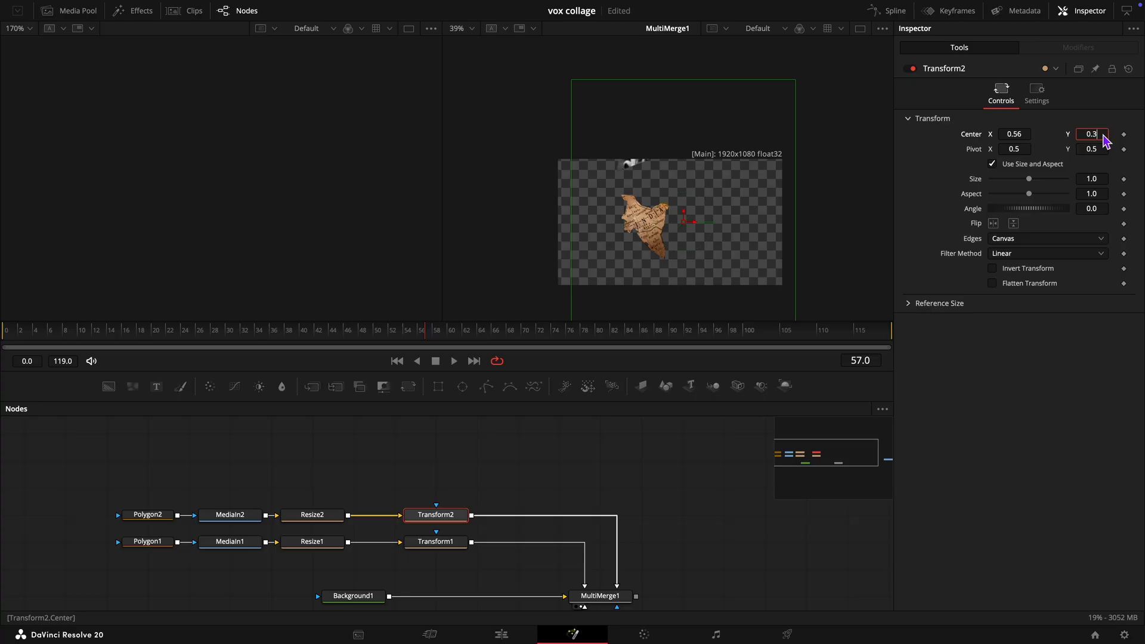
key(Tab)
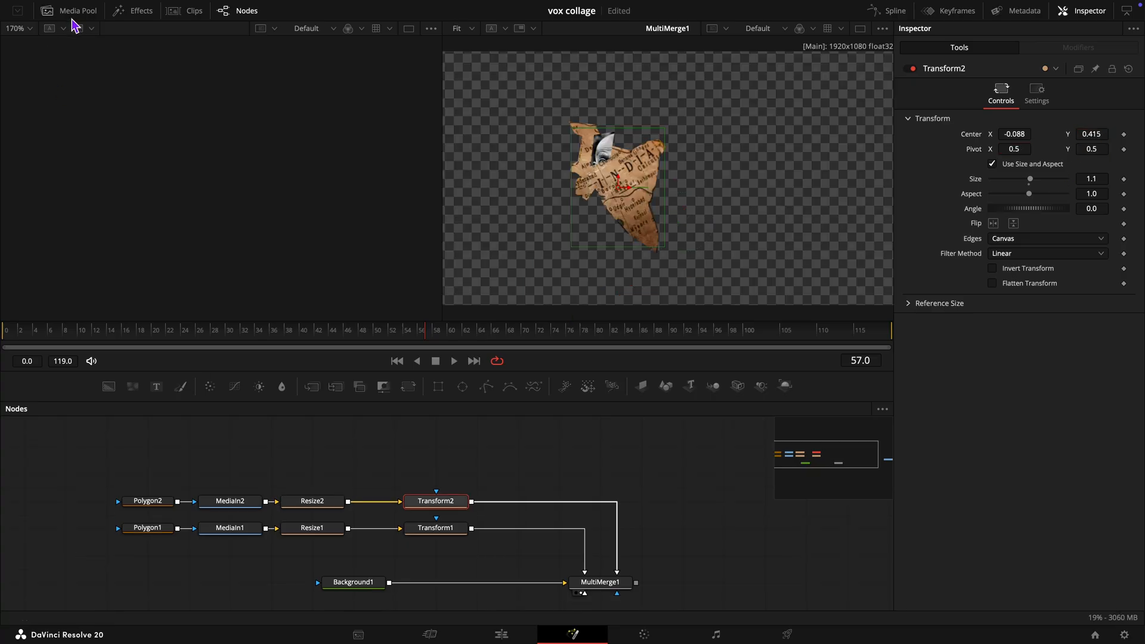
Step: Add the G2.jpg image to the node graph and place its node directly above MediaIn2
click(71, 17)
drag(210, 60, 230, 476)
click(84, 13)
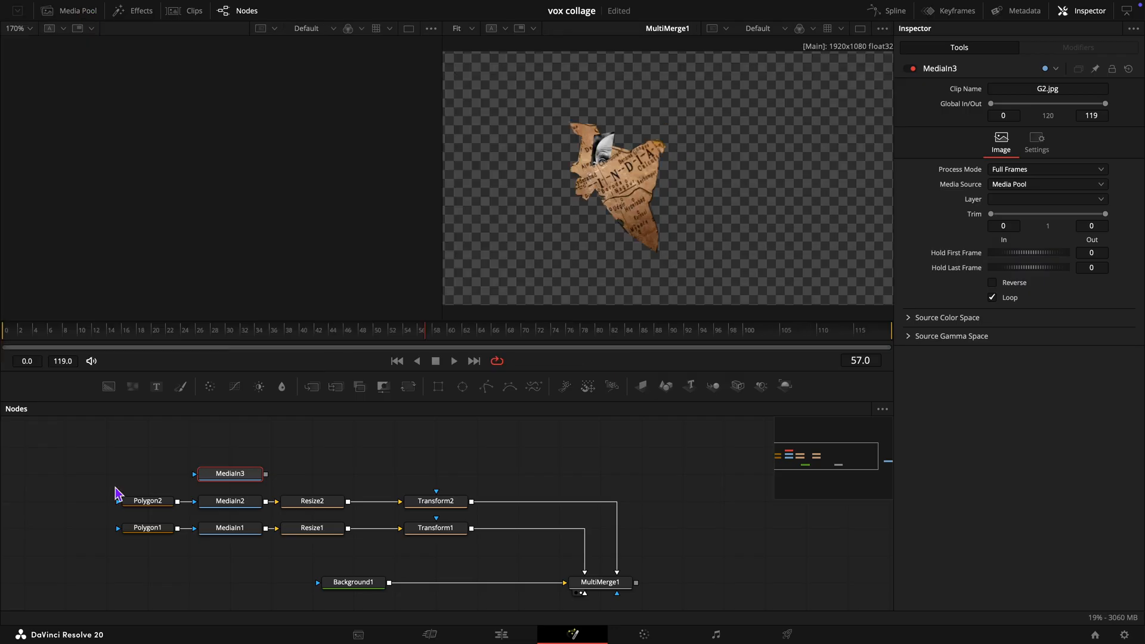
Step: Add a Resize node after MediaIn3, preview it in the second viewer and make it keep the frame aspect
key(shift+space)
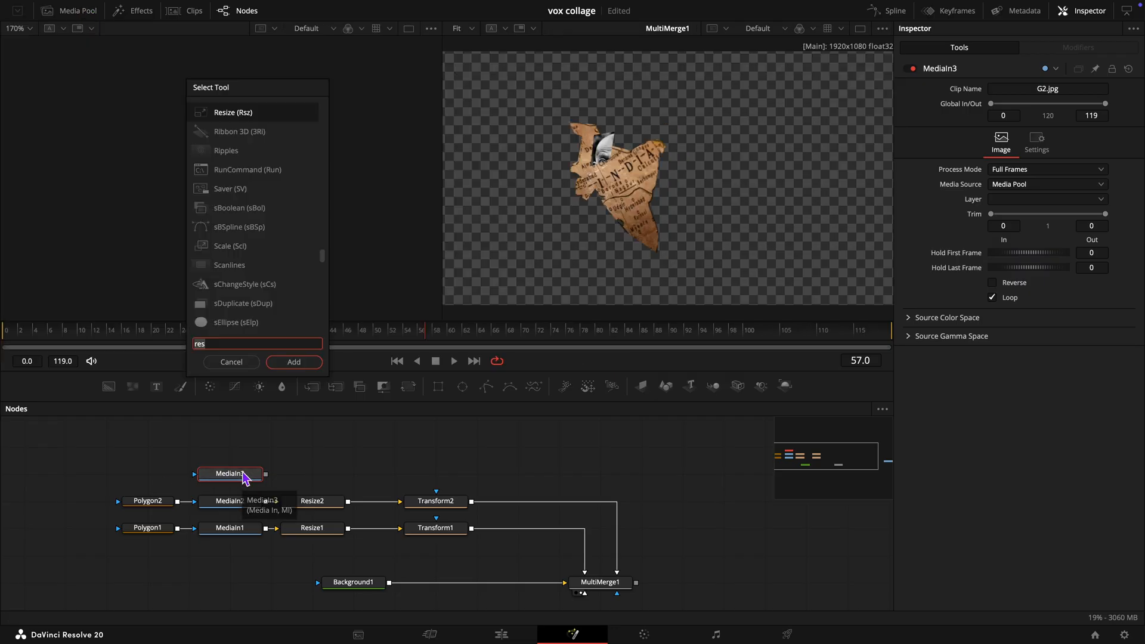
text(res)
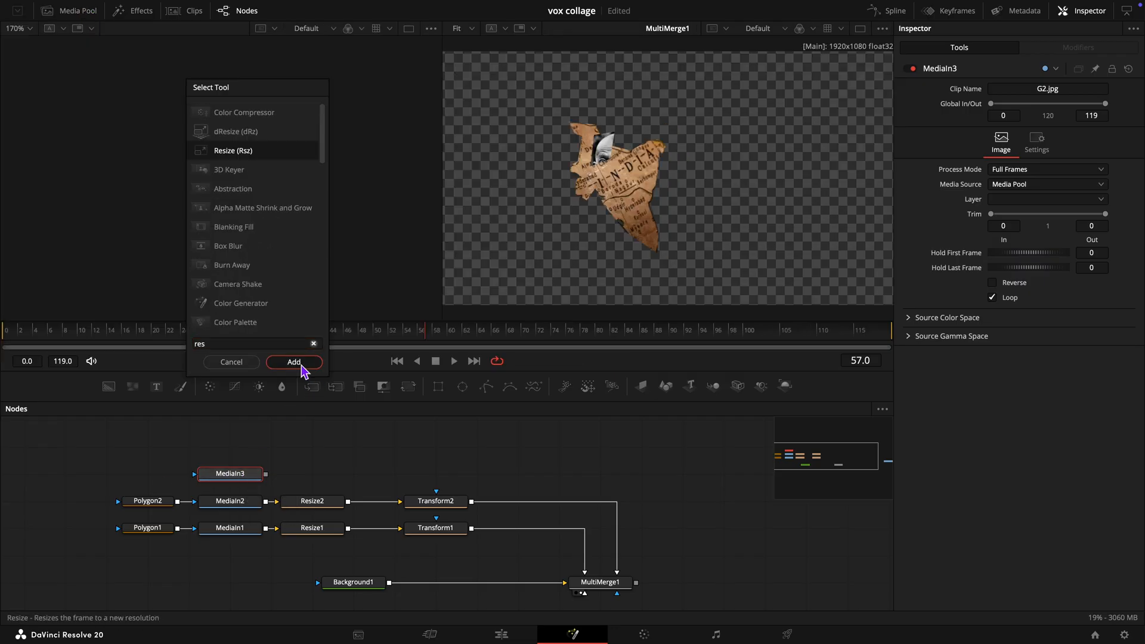
click(298, 362)
click(293, 485)
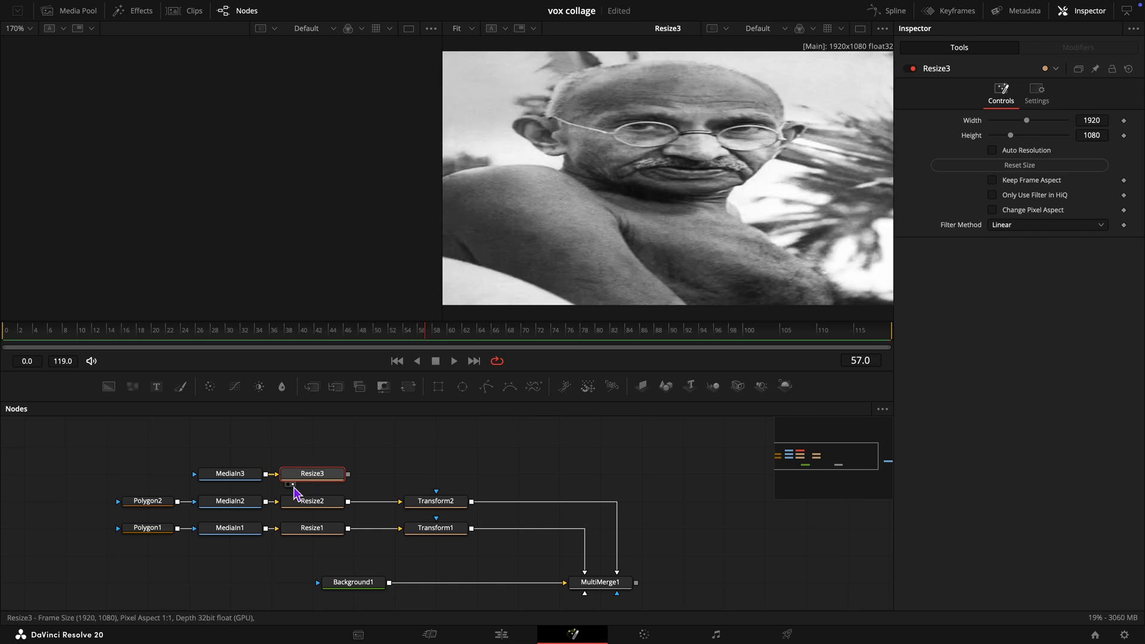
click(993, 181)
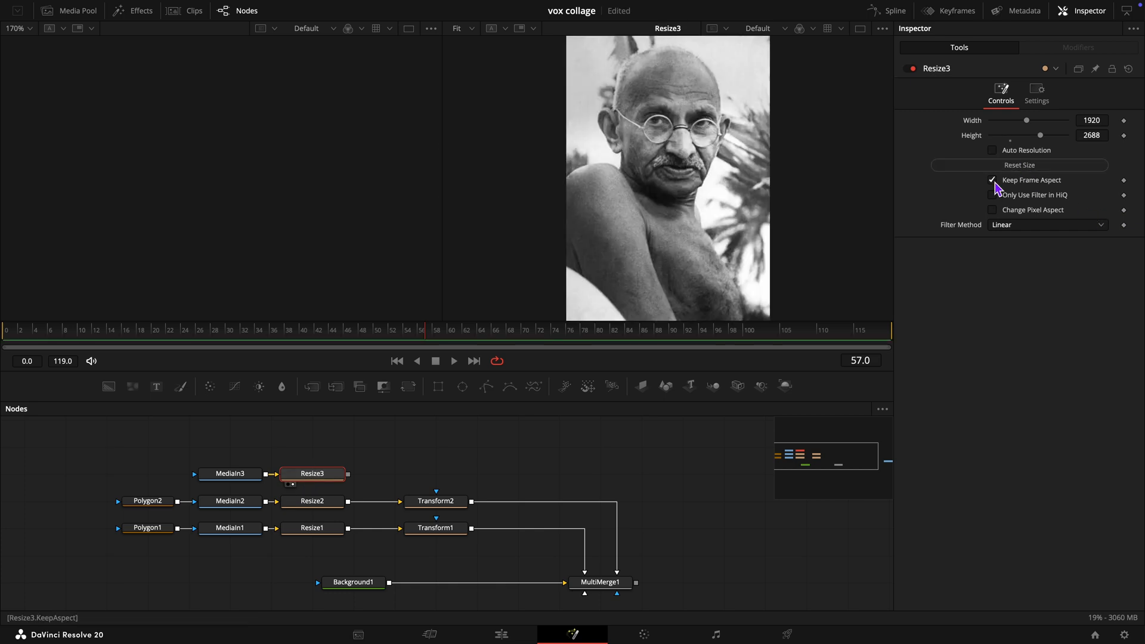
Step: Add a Polygon mask to MediaIn3 and preview a copy of MediaIn3 in the first viewer as a drawing reference
click(226, 477)
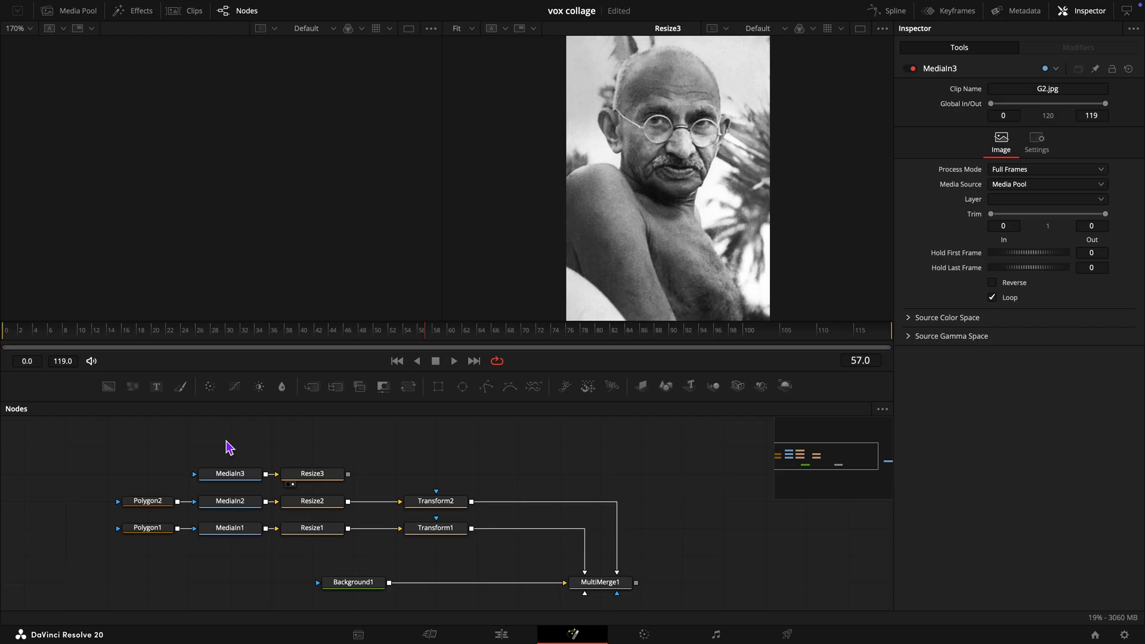
key(ctrl+v)
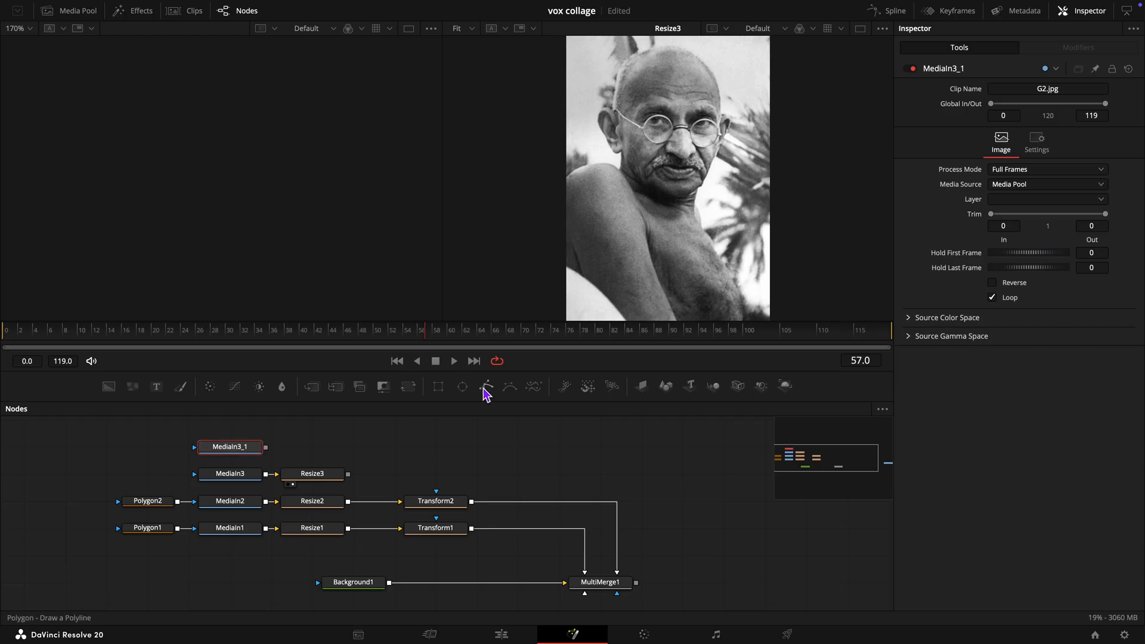
drag(487, 386, 210, 482)
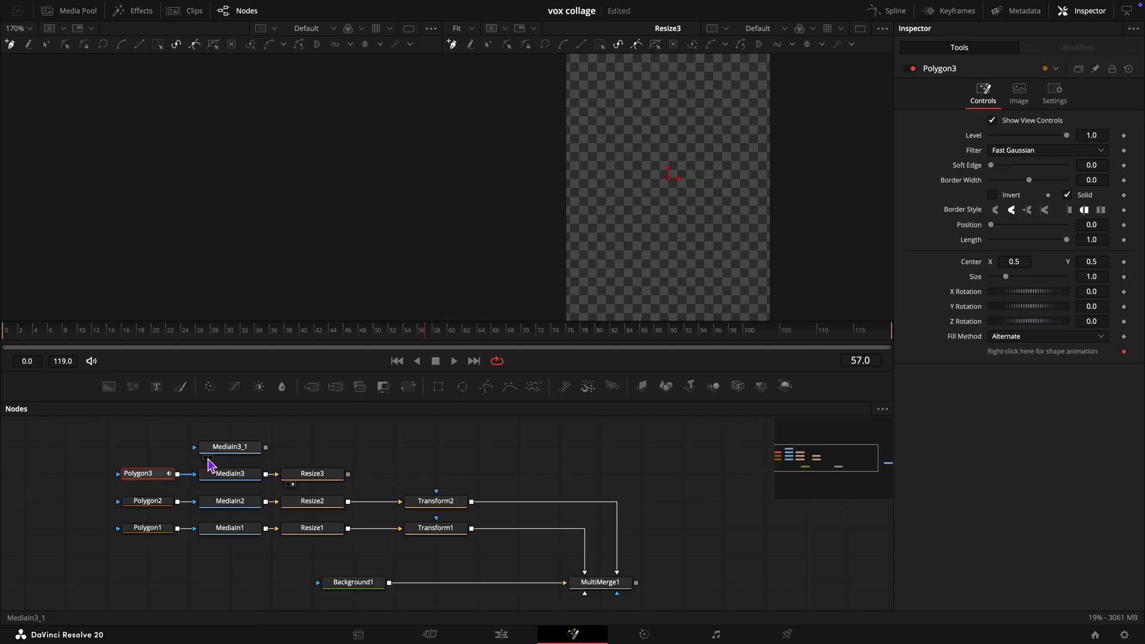
click(207, 457)
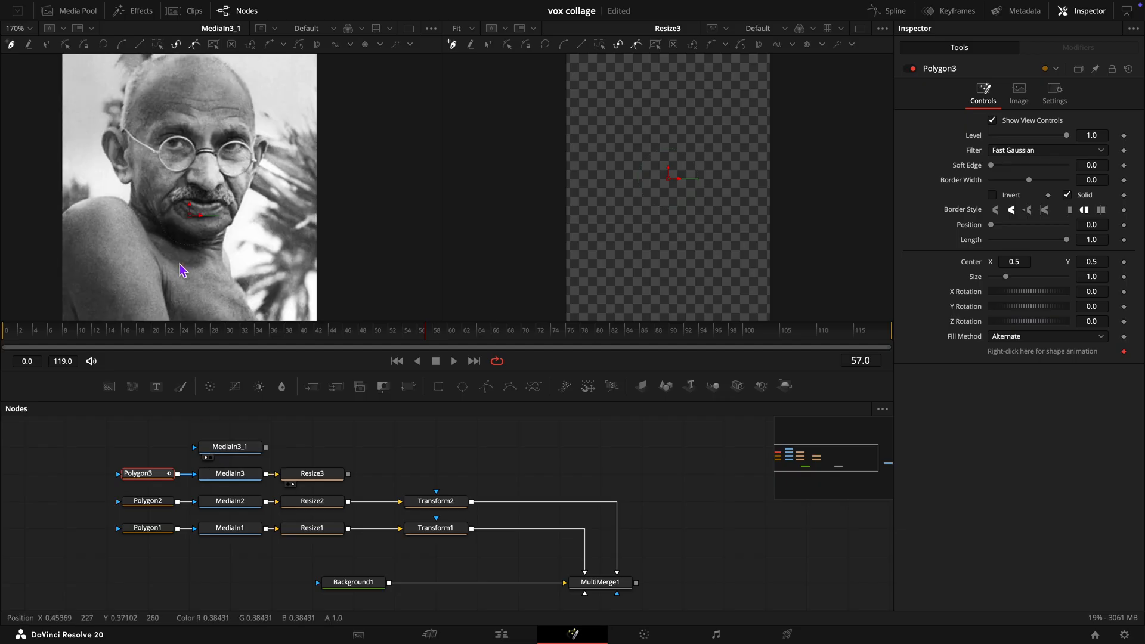
Step: Draw a closed Polygon3 mask over half of the face with a notch cut out at the eye, and delete the MediaIn3_1 copy
scroll(228, 201, up, 3)
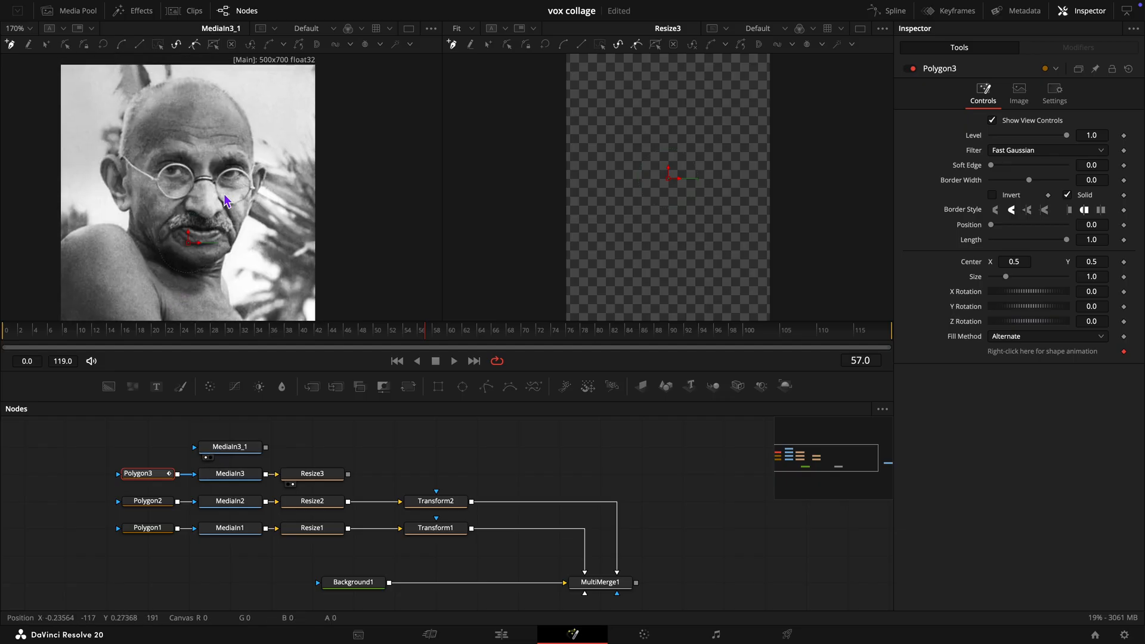
click(195, 71)
click(238, 68)
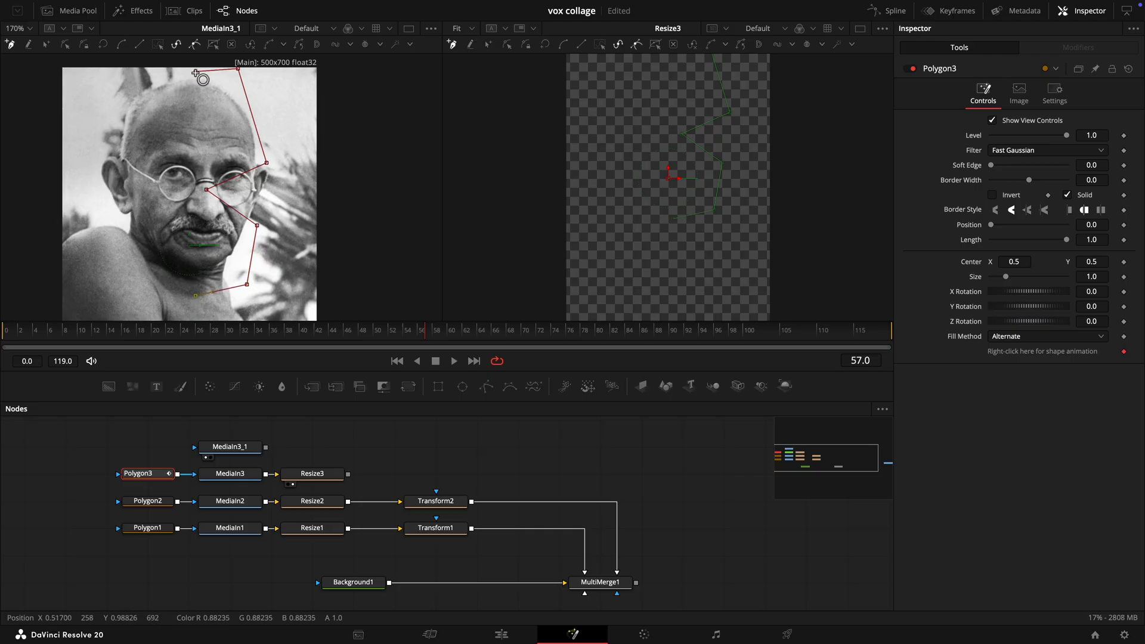
click(196, 71)
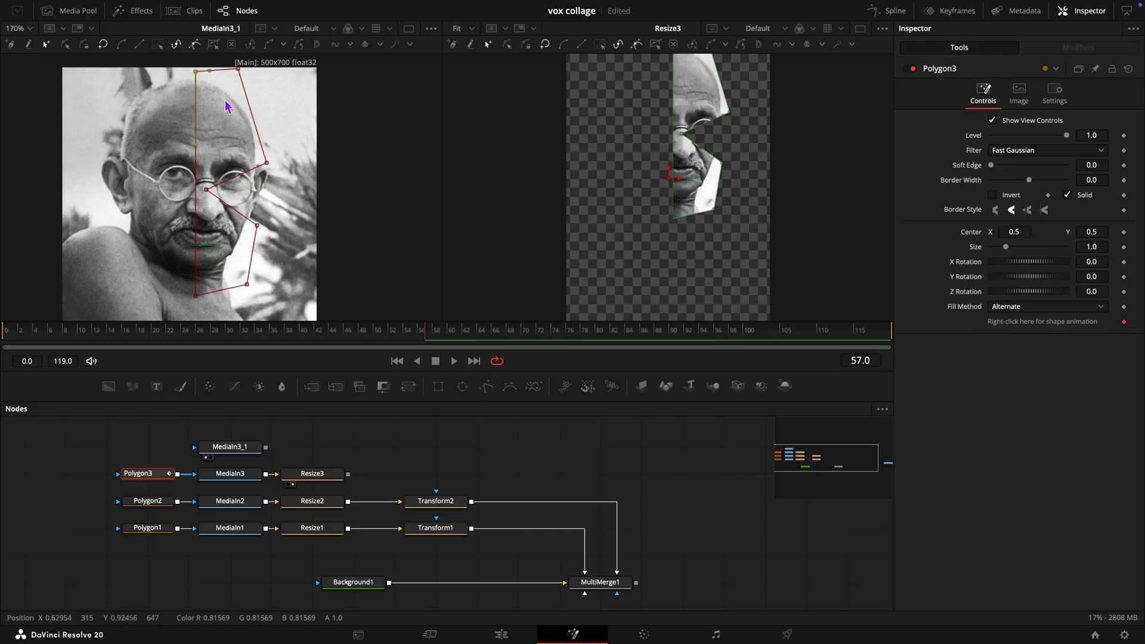
drag(207, 194, 276, 157)
click(268, 162)
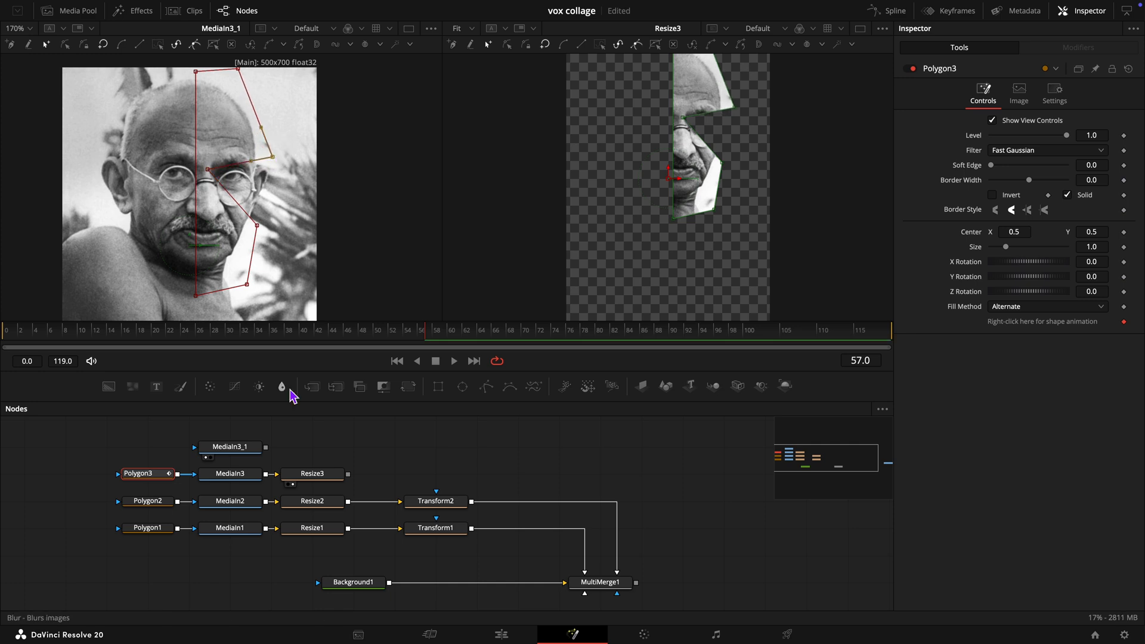
click(210, 449)
key(Delete)
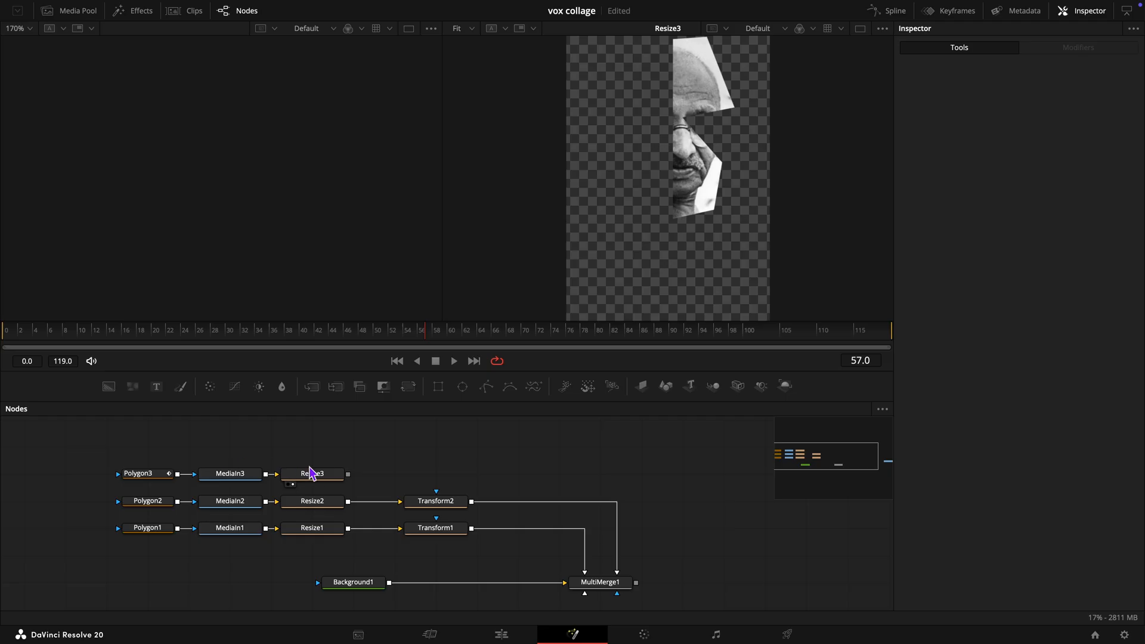
Step: Add a Transform node after Resize3, align it above Transform2, connect it to MultiMerge1 and preview the merge
click(331, 476)
click(408, 386)
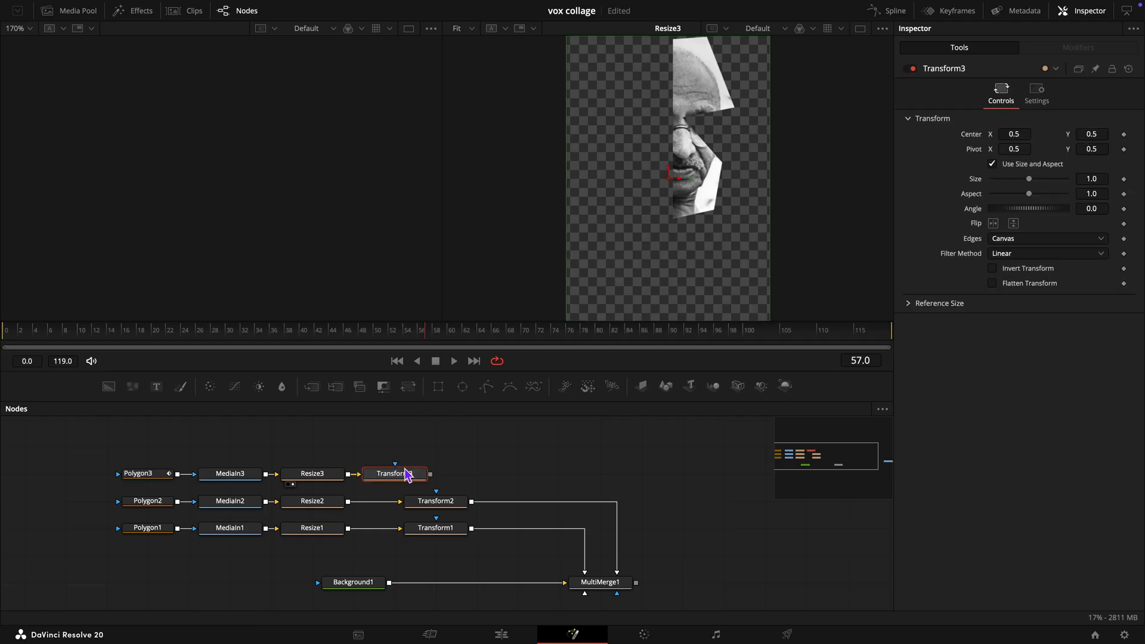
drag(407, 474, 663, 238)
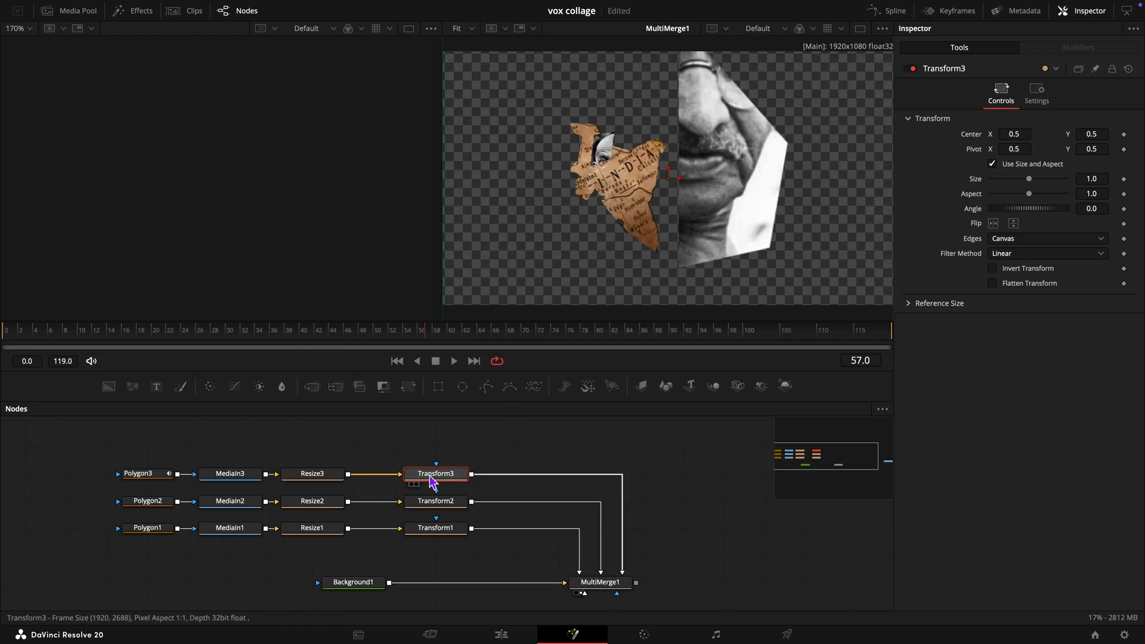
Step: Set Transform3's Size to 0.22 and its Center to X 0.382 and Y 0.47 so the half face sits over the map
drag(1029, 180, 1002, 190)
scroll(734, 210, up, 4)
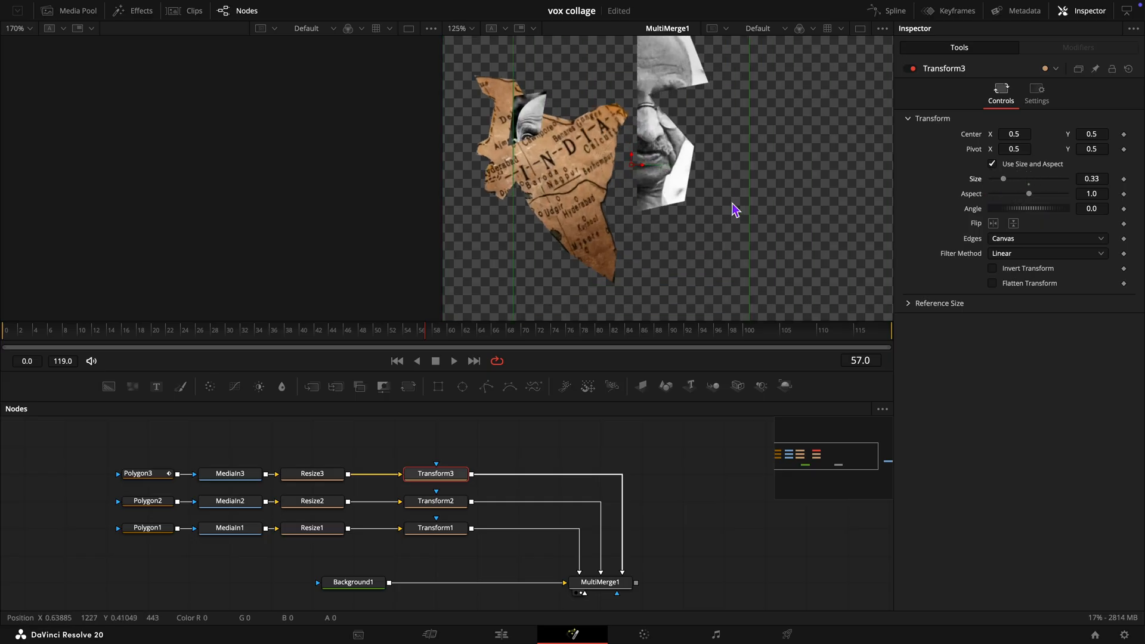
drag(1099, 182, 1017, 179)
drag(1013, 134, 951, 140)
drag(1097, 139, 1015, 134)
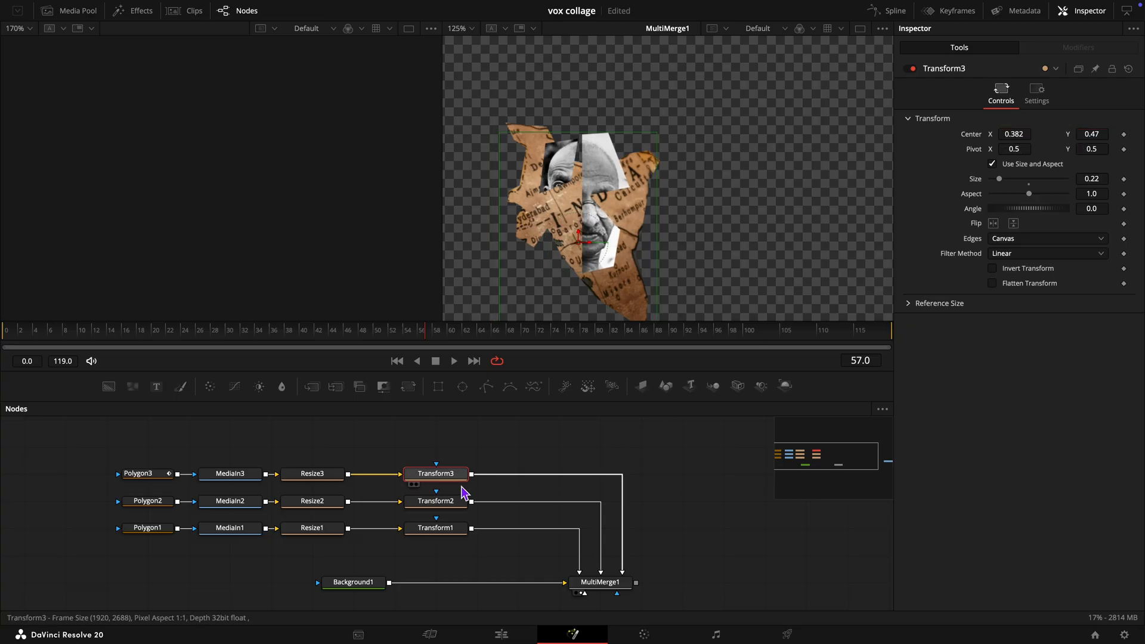
scroll(464, 492, up, 3)
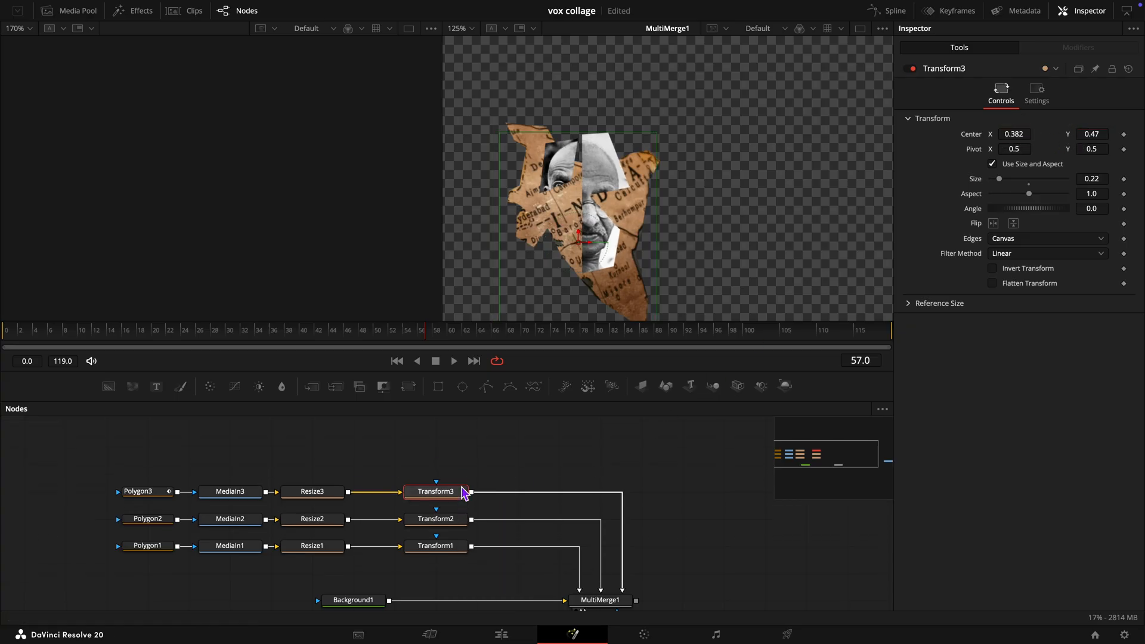
Step: Bring G3.jpg from the media pool into the node graph above MediaIn3
click(78, 10)
drag(119, 99, 220, 482)
click(77, 11)
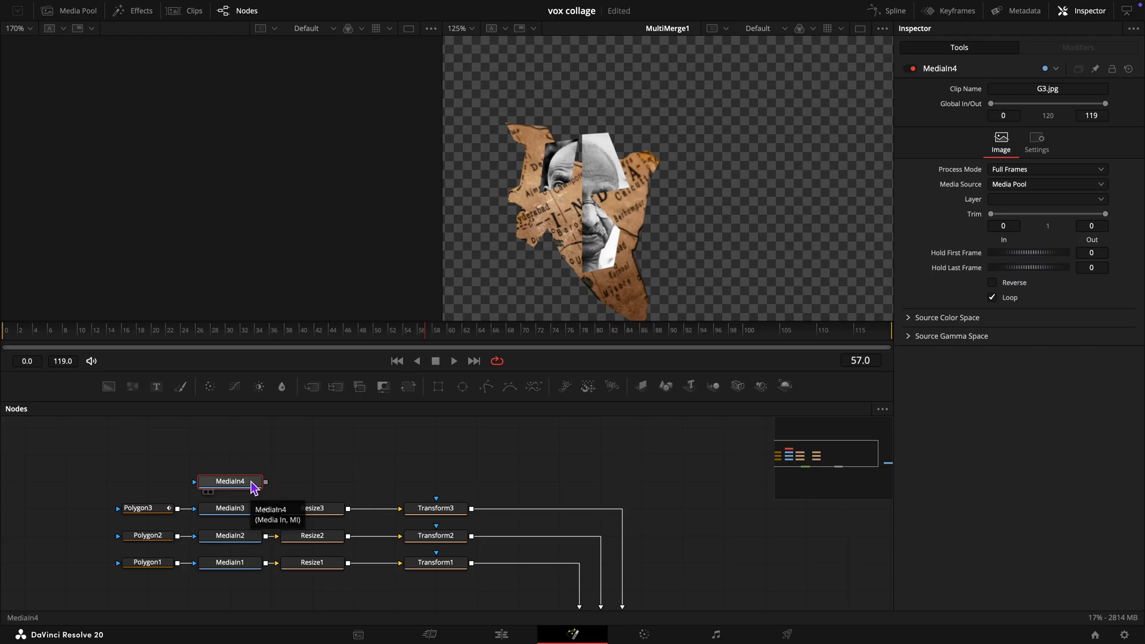
Step: Add a Resize node after MediaIn4, preview it in the second viewer and enable Keep Frame Aspect
key(shift+space)
text(res)
click(294, 361)
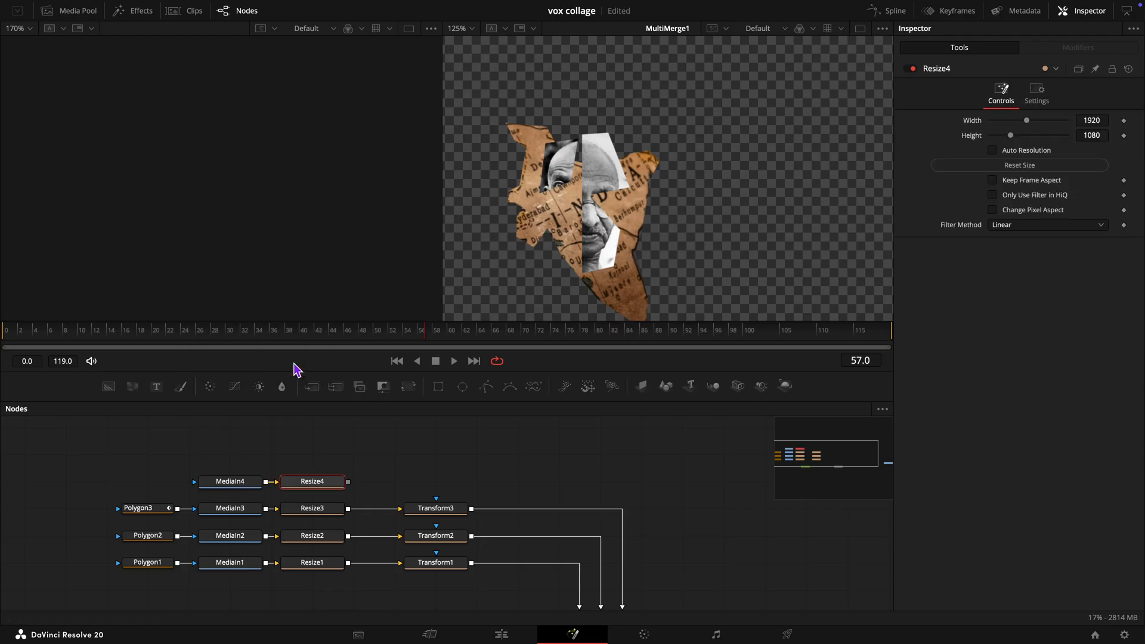
click(293, 492)
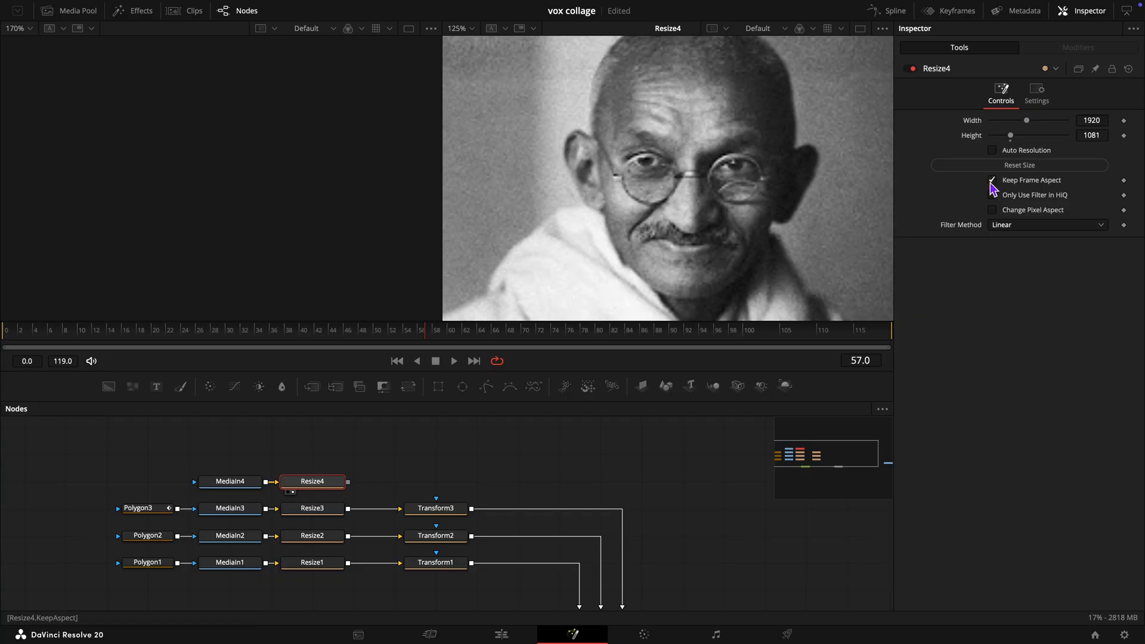
click(992, 181)
Step: Add a Polygon mask to MediaIn4 and preview a copy of MediaIn4 in the first viewer as a drawing reference
click(215, 486)
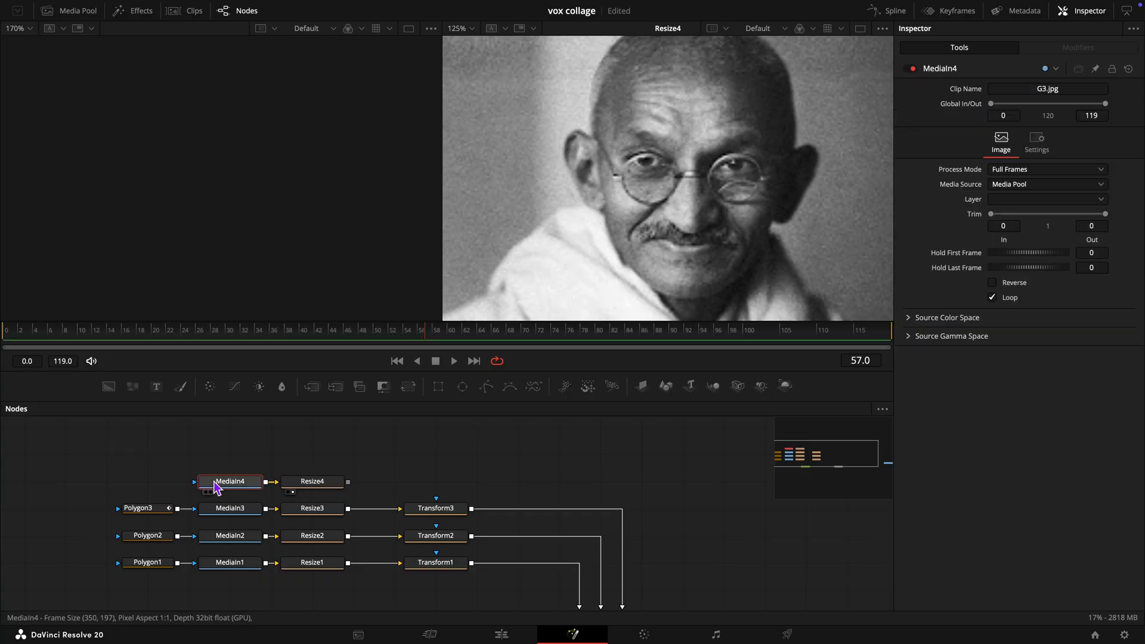
key(ctrl+v)
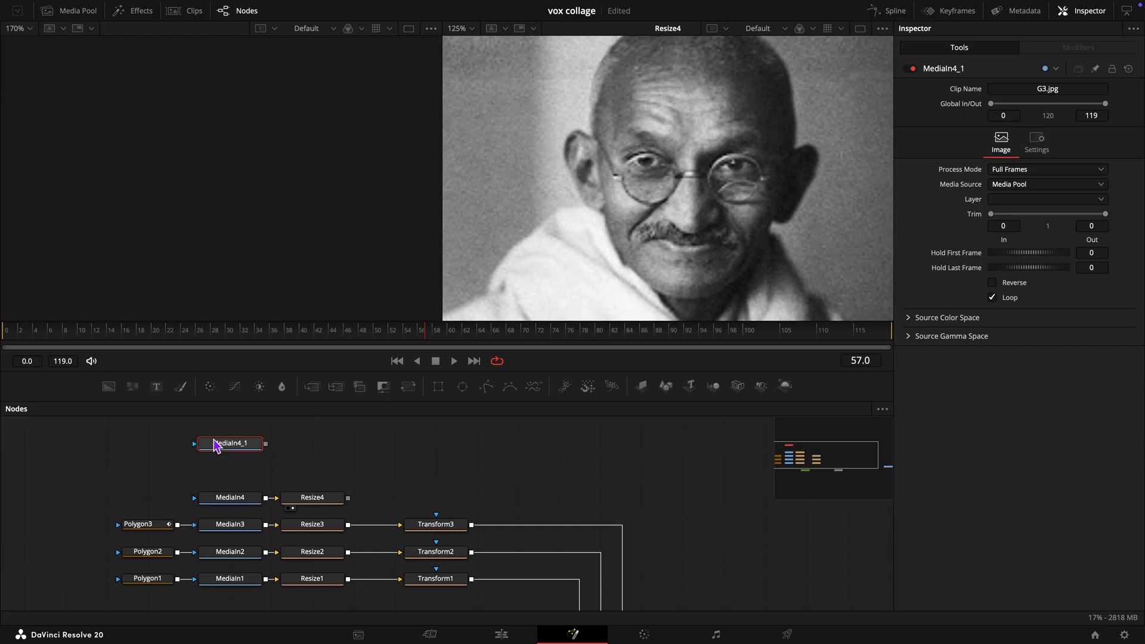
drag(486, 386, 217, 501)
click(205, 454)
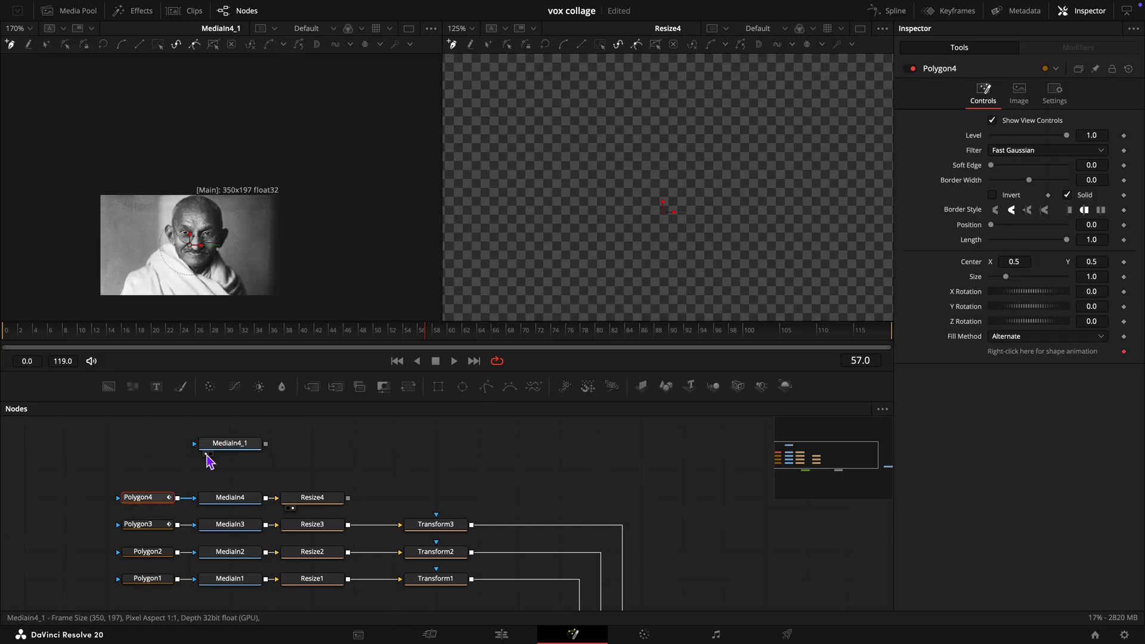
Step: Draw a closed Polygon4 mask over one eye, the cheek, half the mouth and the shawl, with a notch cut into its lower edge
scroll(198, 282, up, 5)
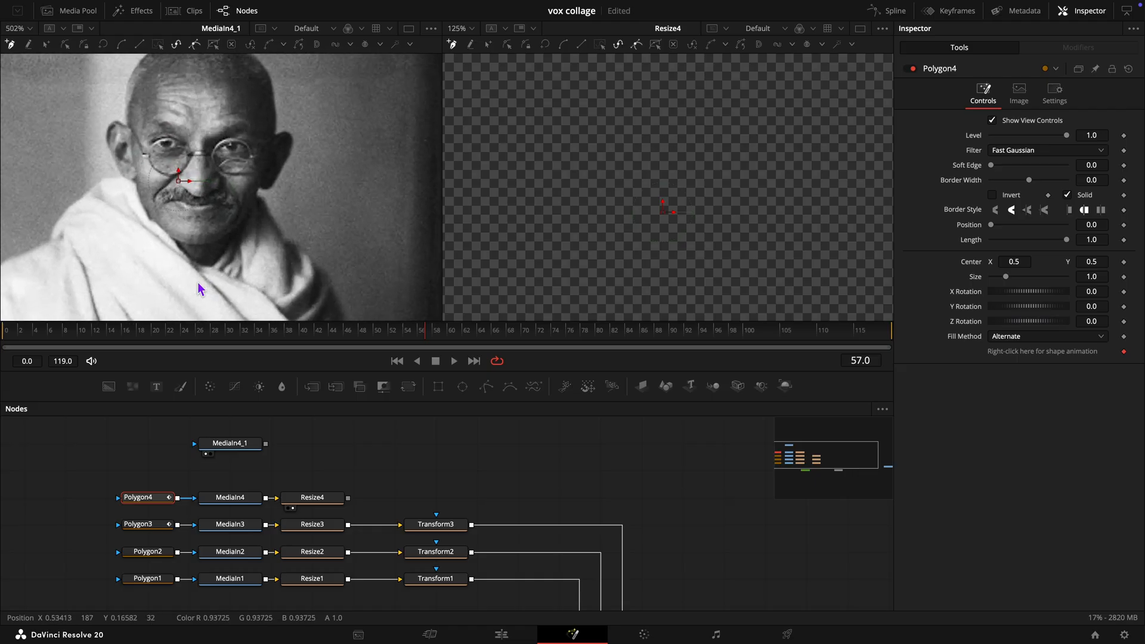
scroll(199, 283, left, 2)
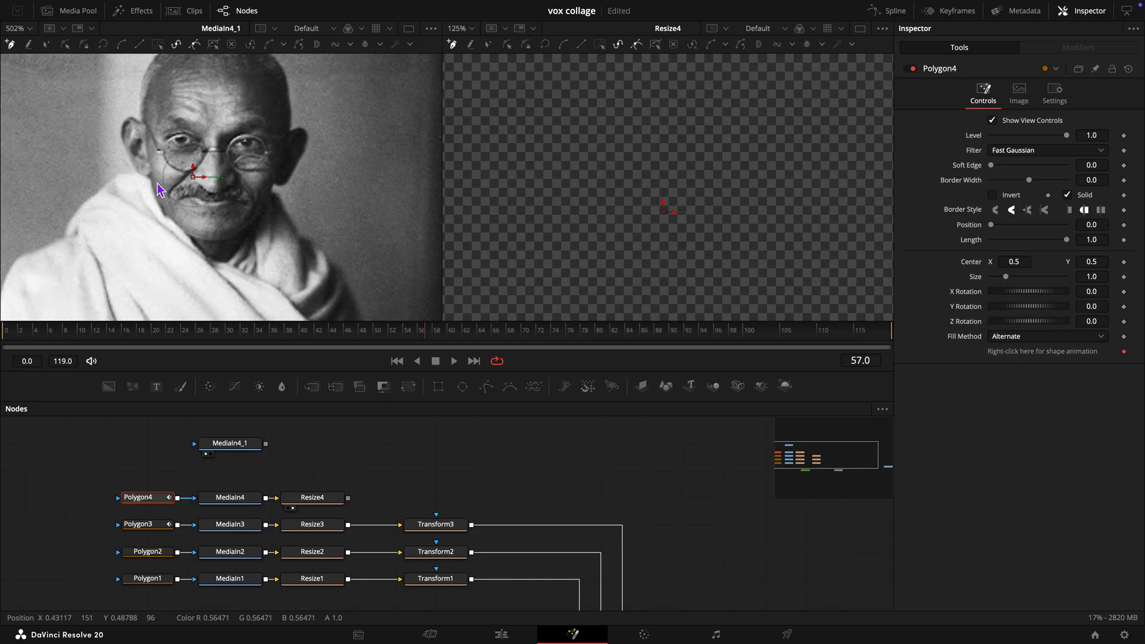
click(107, 253)
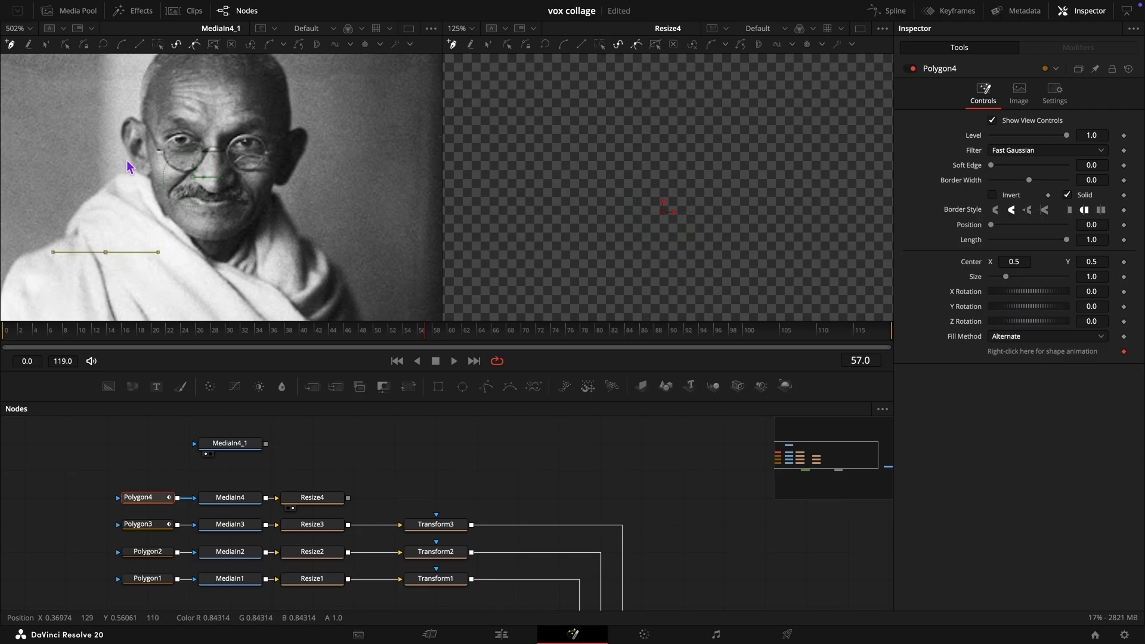
click(133, 138)
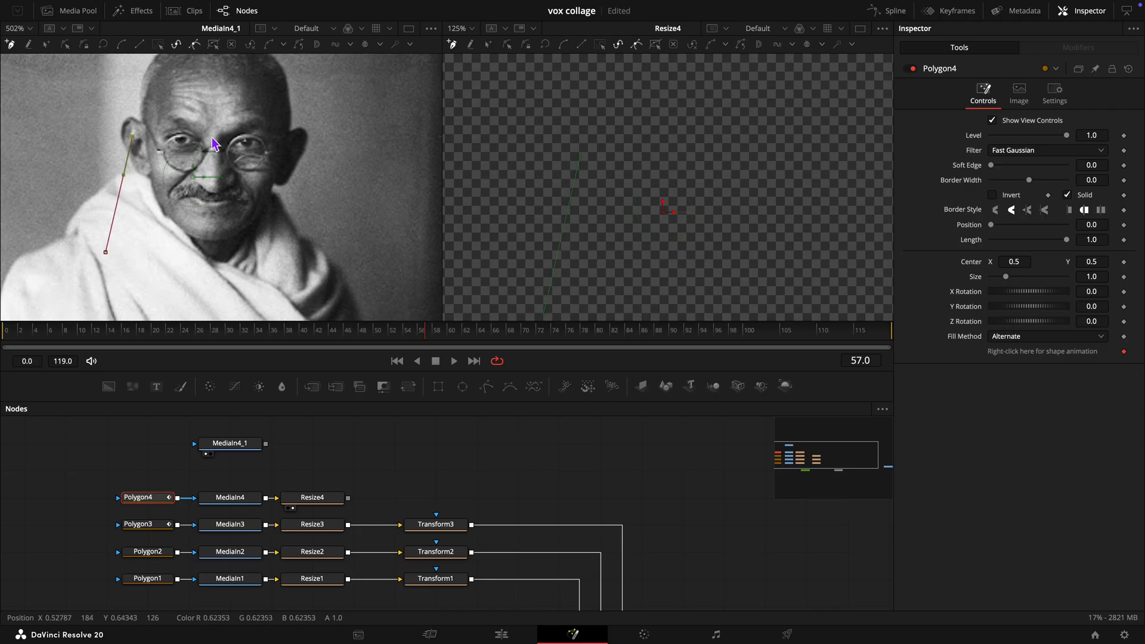
click(212, 136)
drag(205, 276, 173, 278)
drag(177, 201, 159, 173)
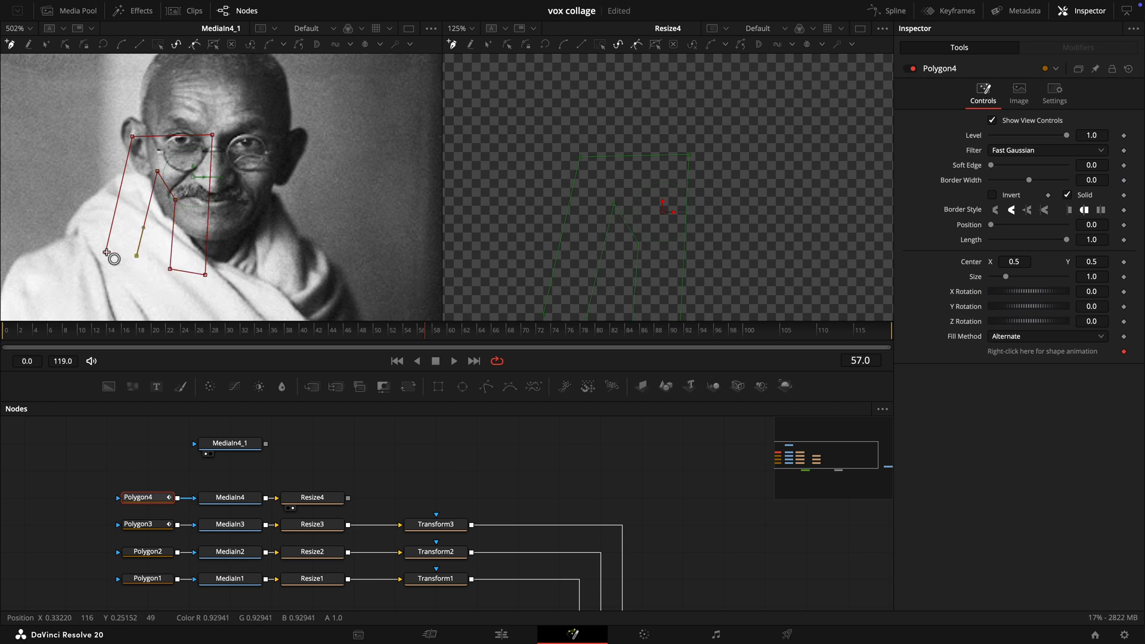
click(107, 252)
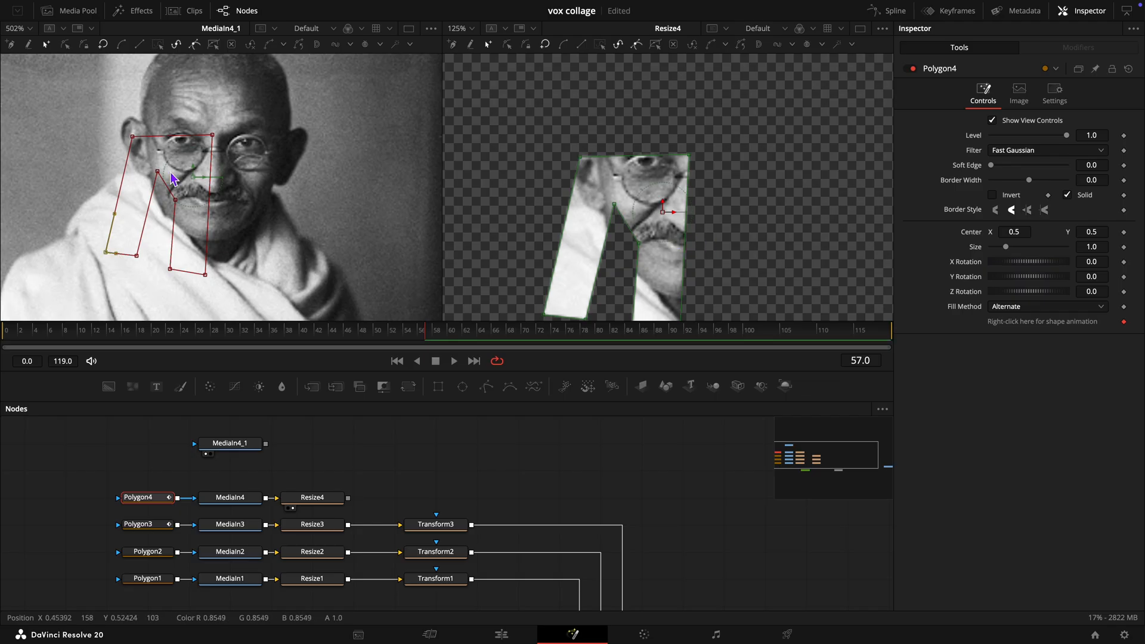
Step: Lower Polygon4's upper corner points to the nose and below the ear, shift the notch down, and delete the MediaIn4_1 copy
drag(212, 135, 209, 167)
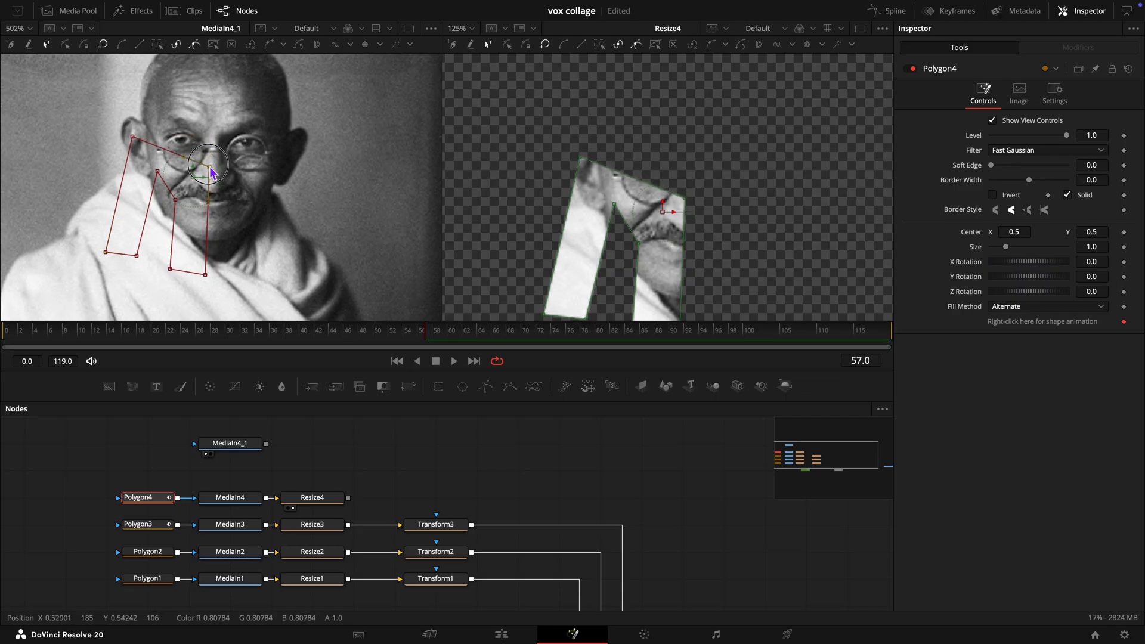
drag(133, 138, 178, 205)
click(230, 443)
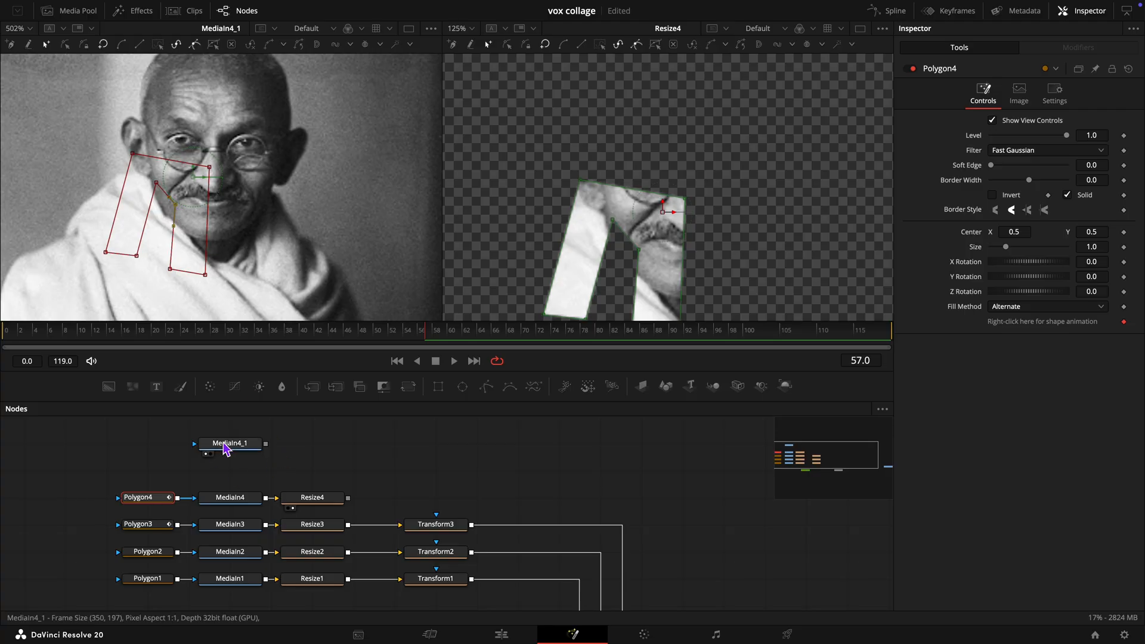
key(Delete)
Step: Add a Transform node after Resize4 and align it above Transform3
click(325, 498)
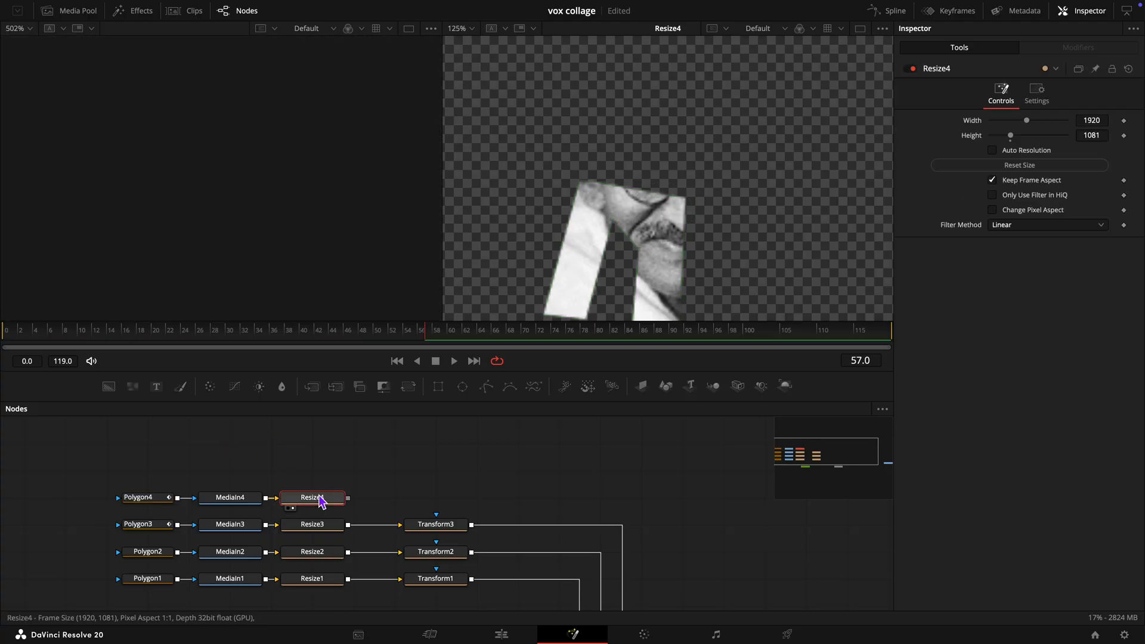
click(409, 387)
drag(412, 504, 451, 505)
scroll(519, 498, down, 3)
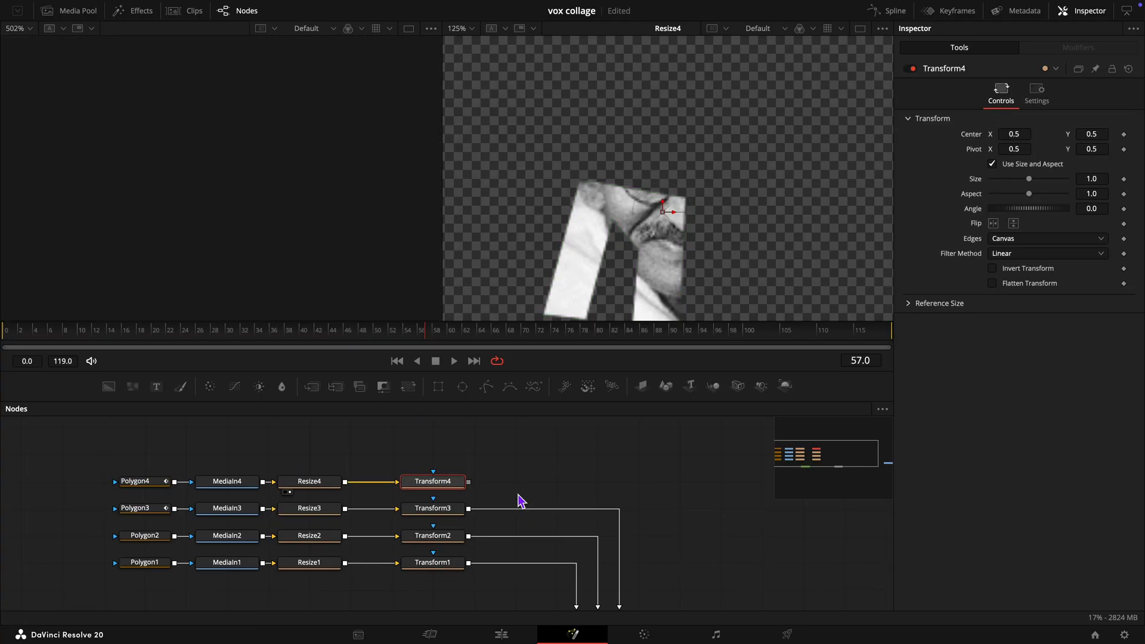
Step: Place MultiMerge1 in line with Transform4, with Transform4 connected to it, and preview the merge in the second viewer
drag(446, 442, 587, 444)
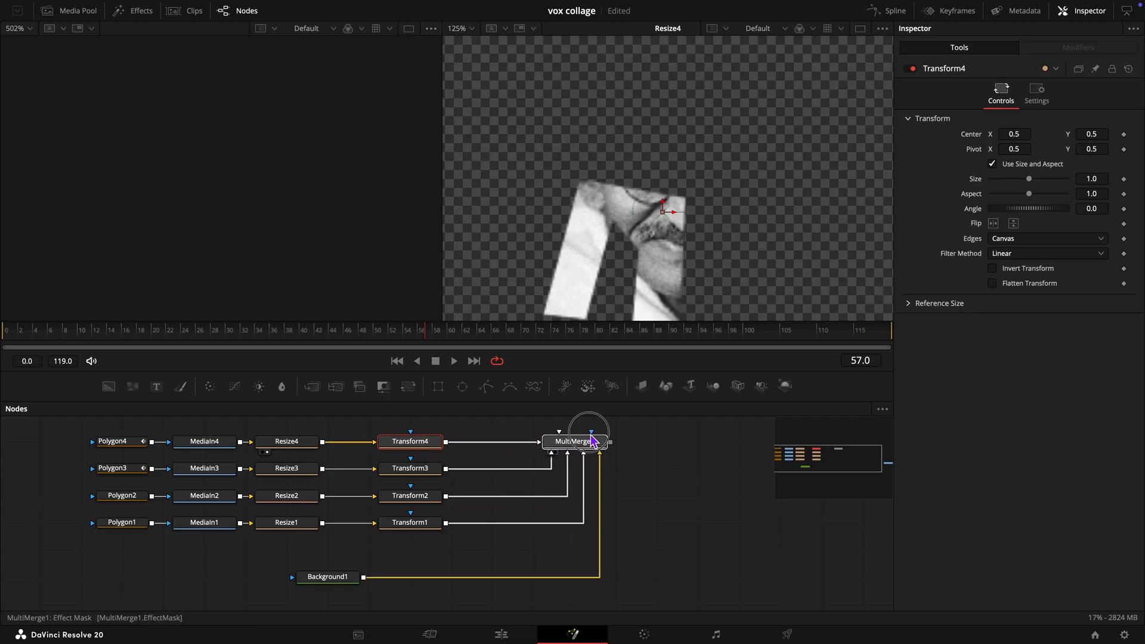
scroll(539, 468, up, 3)
drag(589, 531, 650, 166)
scroll(645, 231, down, 2)
scroll(645, 236, down, 1)
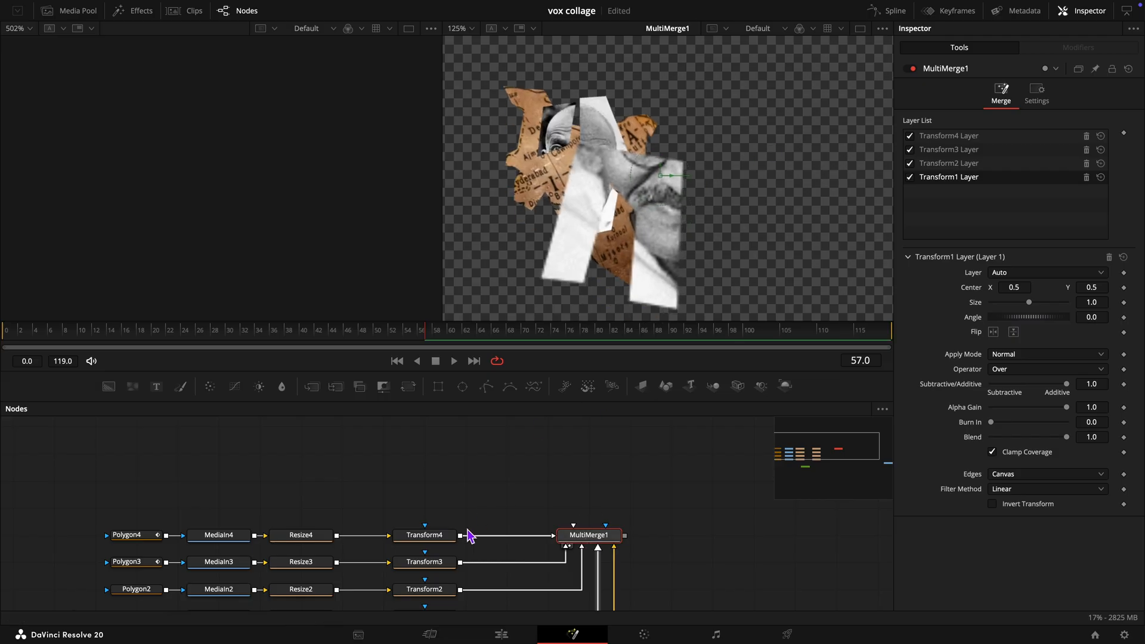
Step: Set Transform4's Size to 0.497 and its Center to X 0.364 and Y 0.502 so the piece completes the lower face
click(434, 536)
mouse_move(1028, 183)
mouse_down()
mouse_move(1037, 181)
mouse_move(1013, 181)
mouse_up()
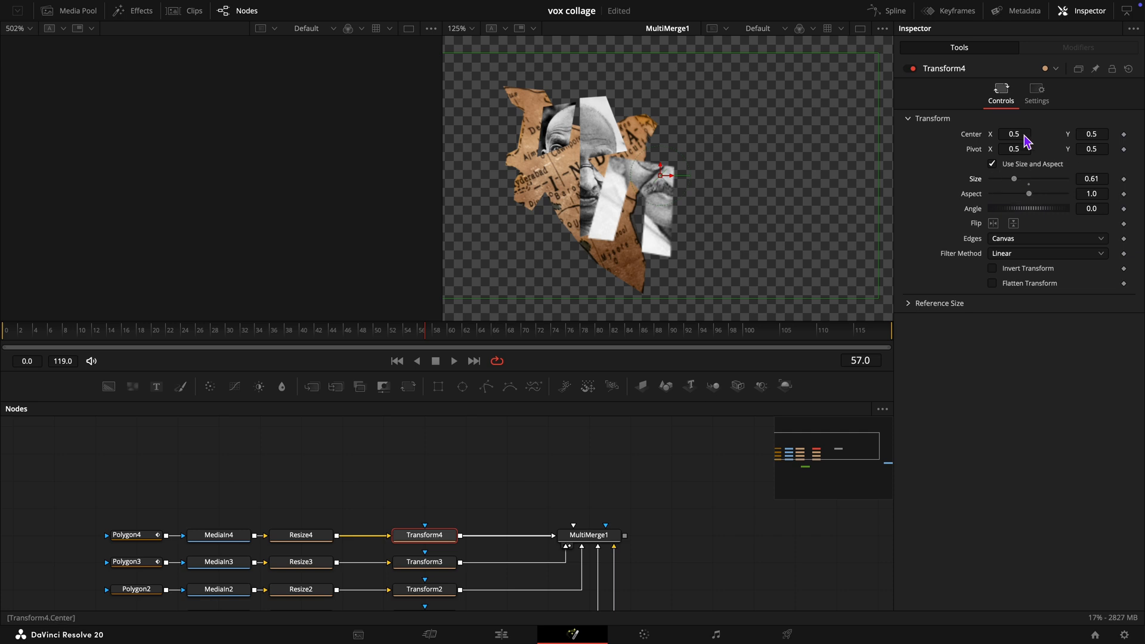
drag(1026, 141, 941, 139)
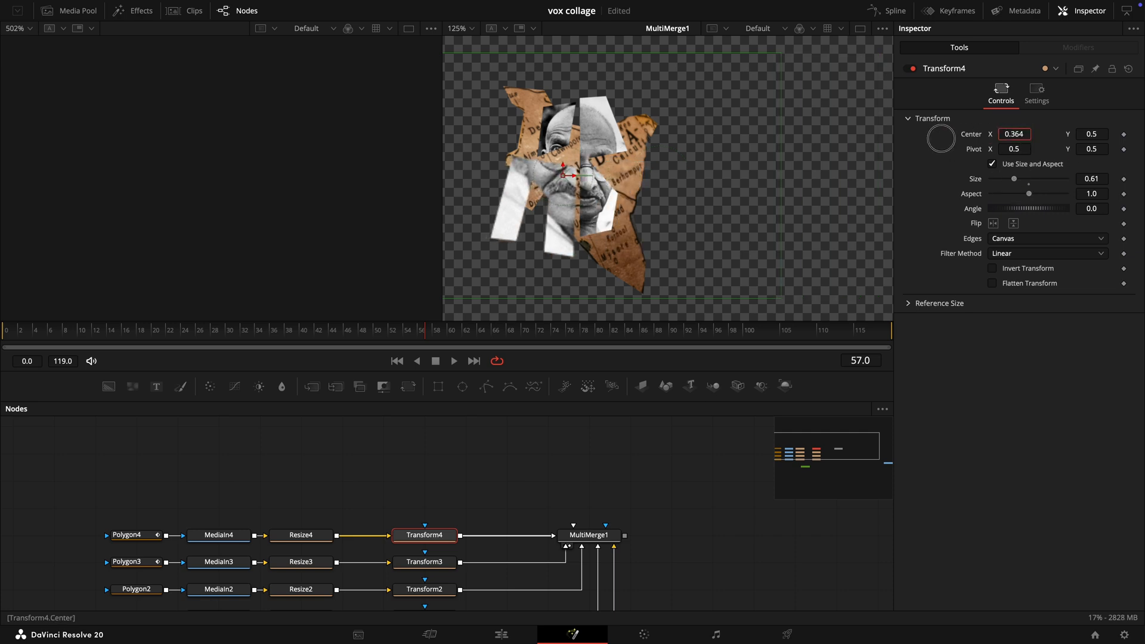
drag(1091, 141, 1104, 141)
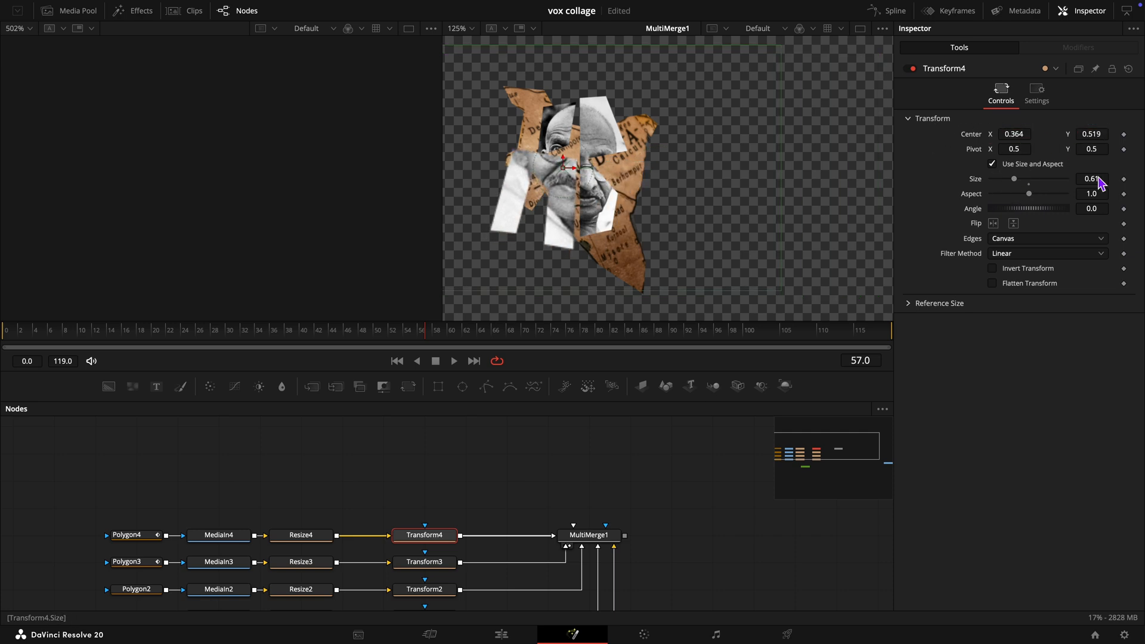
drag(1100, 181, 1083, 141)
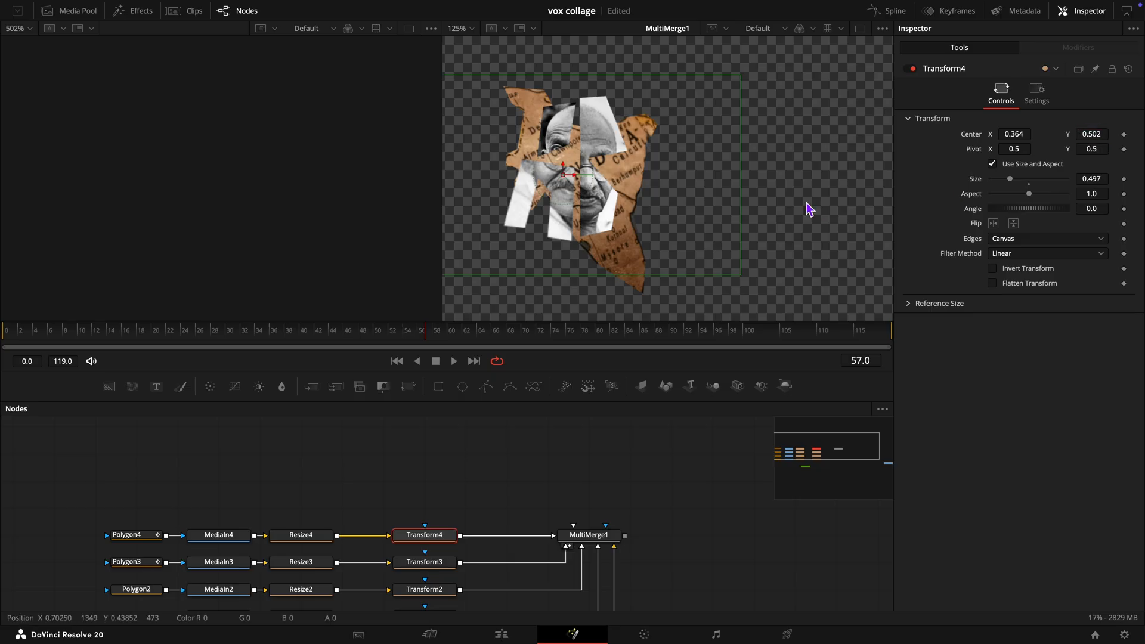
scroll(806, 203, left, 3)
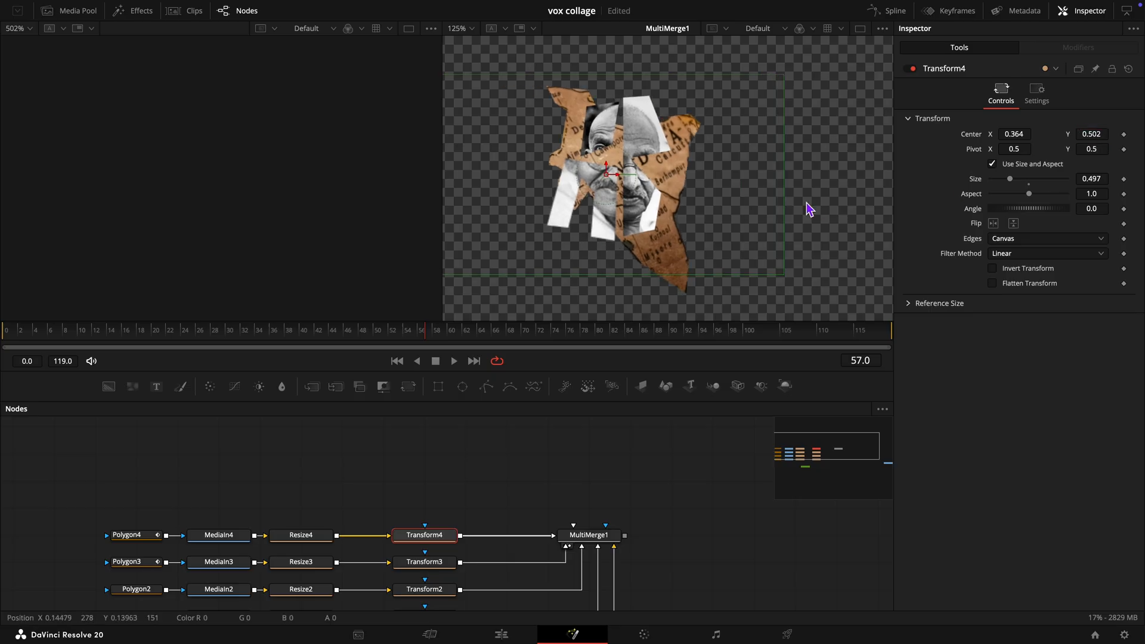
click(472, 29)
click(468, 43)
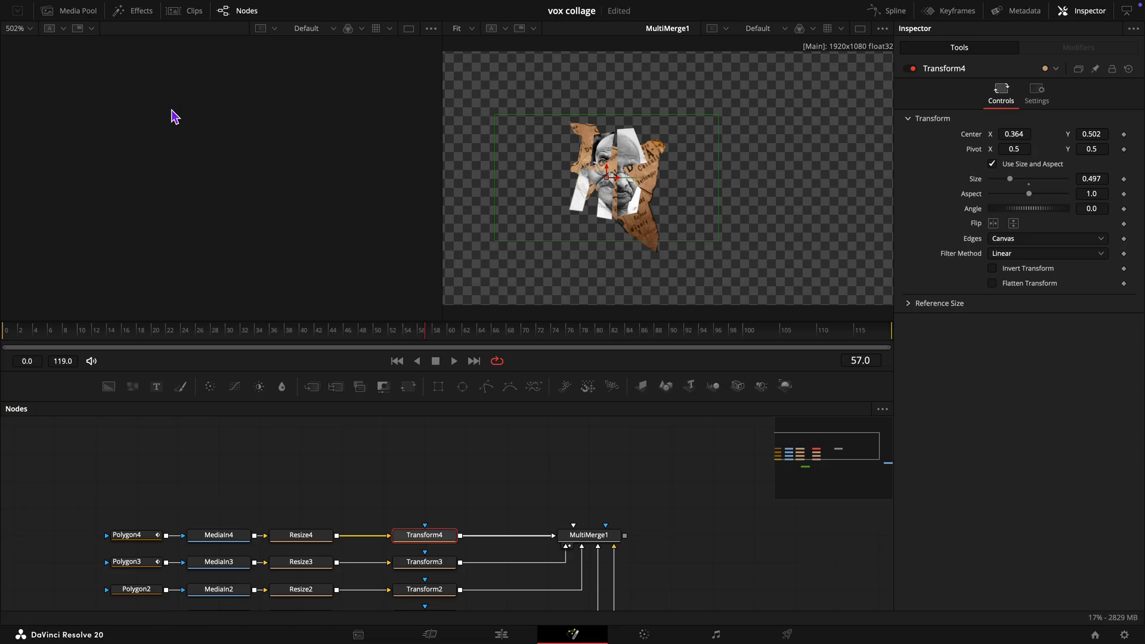
Step: Bring G4.jpg from the media pool into the node graph above MediaIn4
click(77, 11)
drag(166, 102, 222, 510)
click(78, 11)
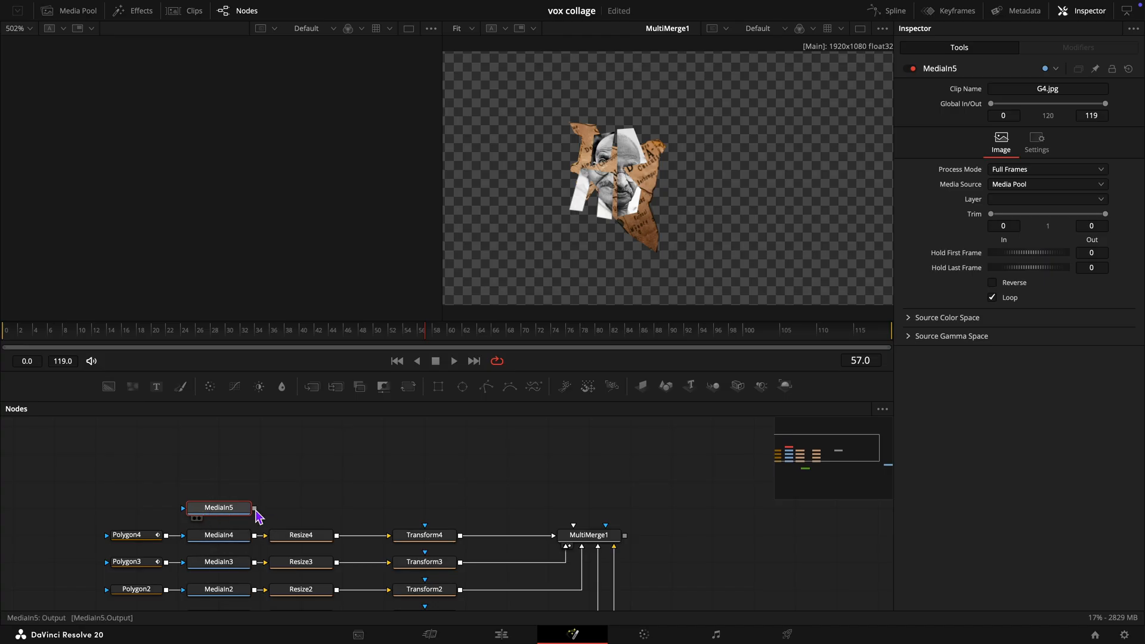
Step: Add a Resize node after MediaIn5, preview it in the second viewer and enable Keep Frame Aspect
key(shift+space)
text(res)
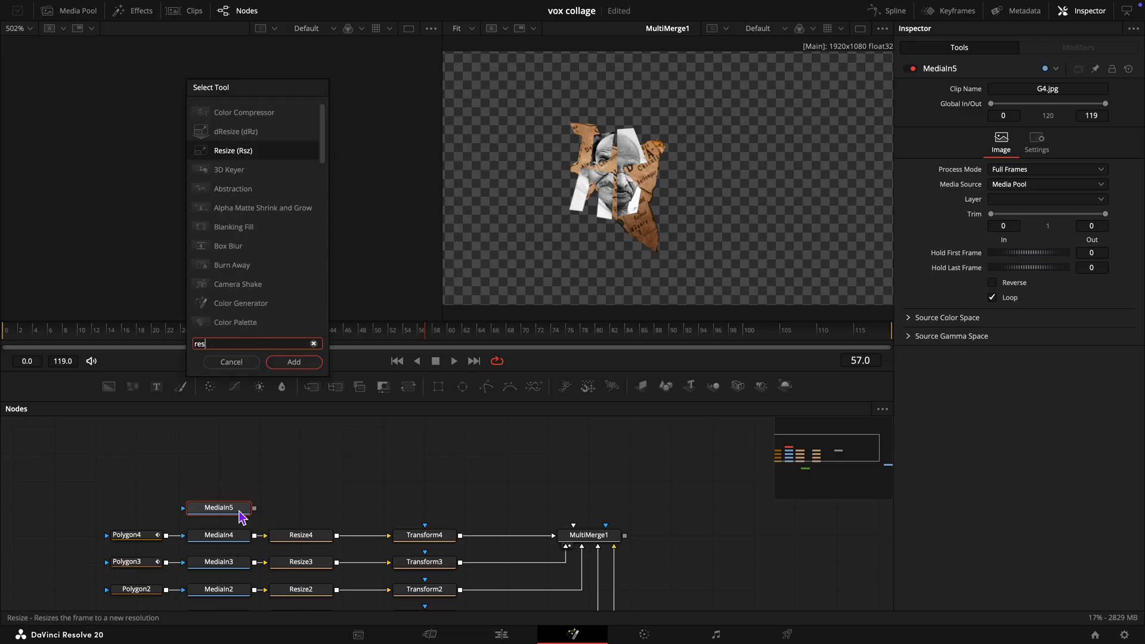
click(294, 363)
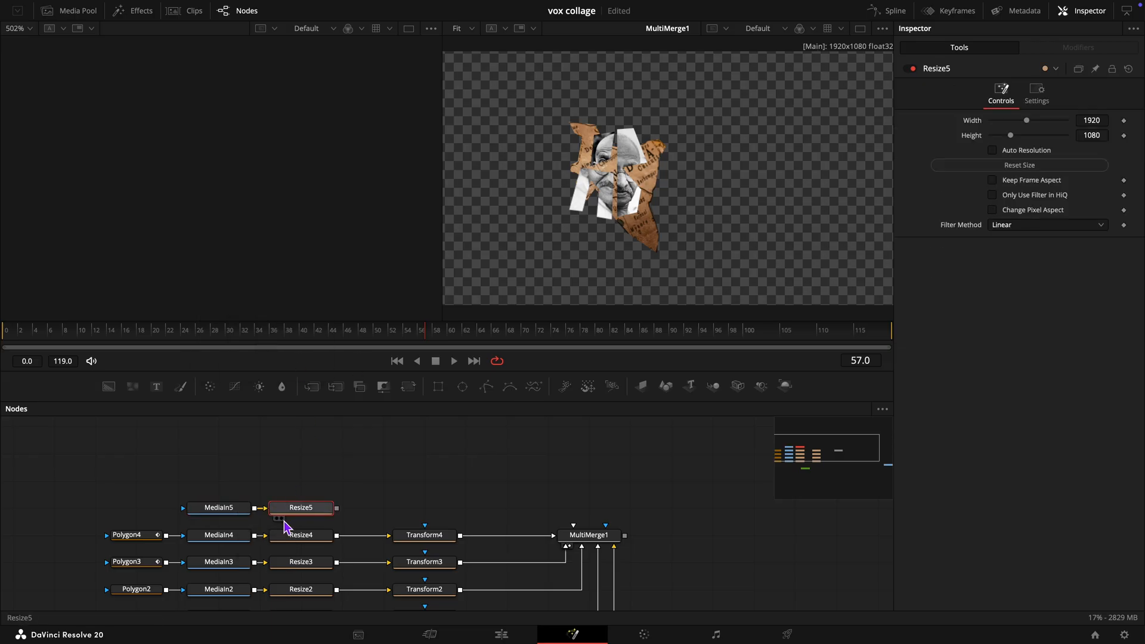
click(281, 518)
click(991, 180)
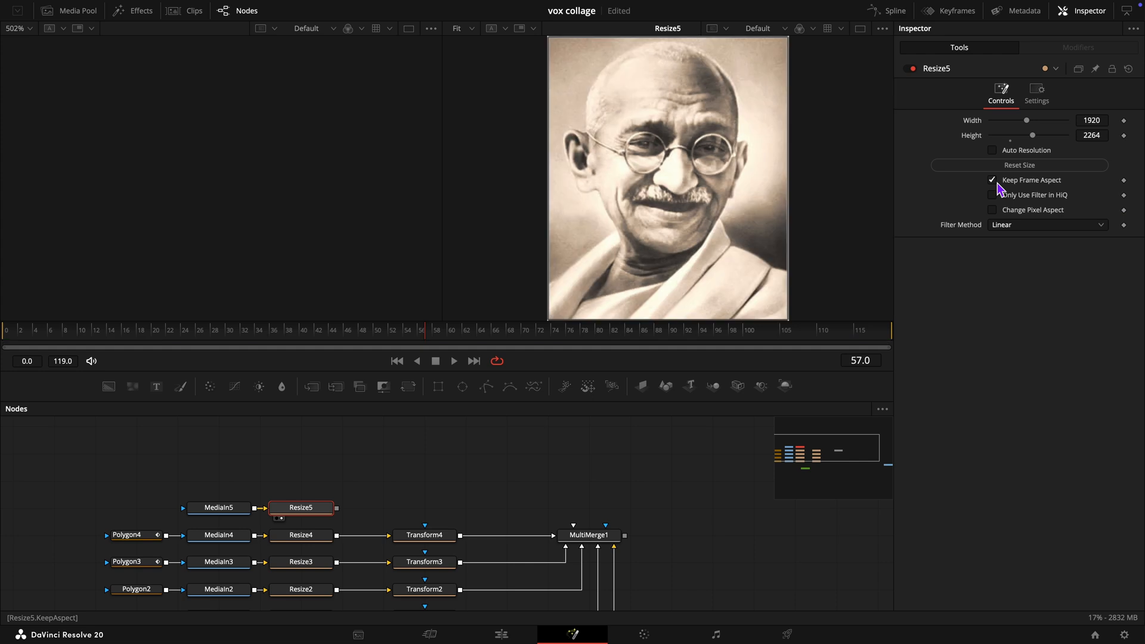
Step: Preview a copy of MediaIn5 in the first viewer as a drawing reference and add a Polygon mask to MediaIn5
click(204, 513)
key(ctrl+c)
key(ctrl+v)
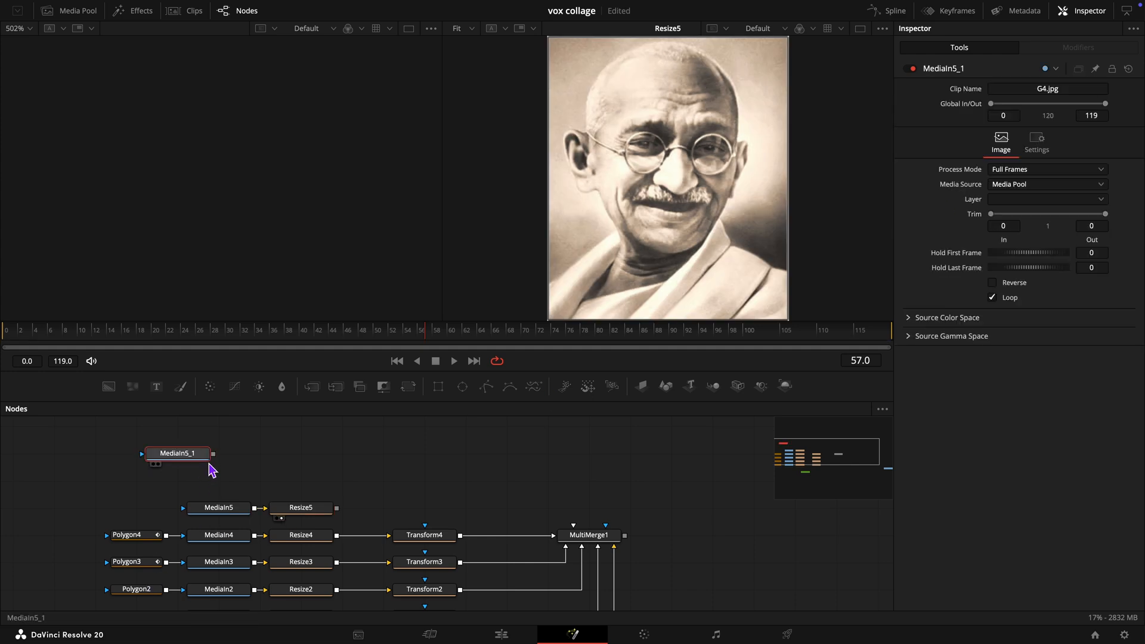
click(155, 465)
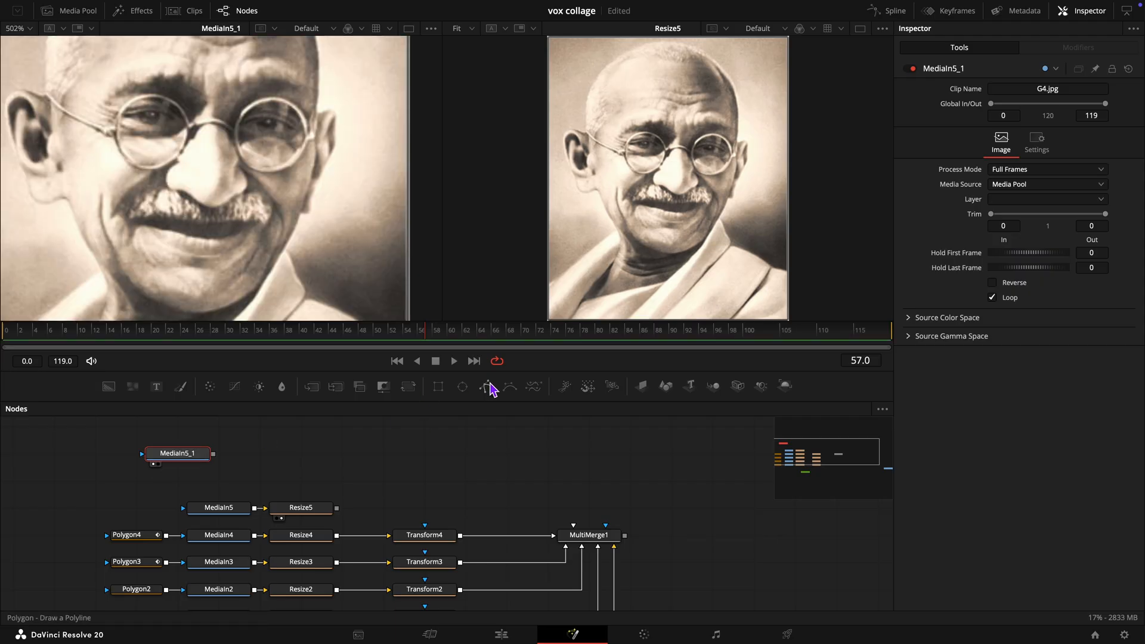
drag(486, 386, 235, 510)
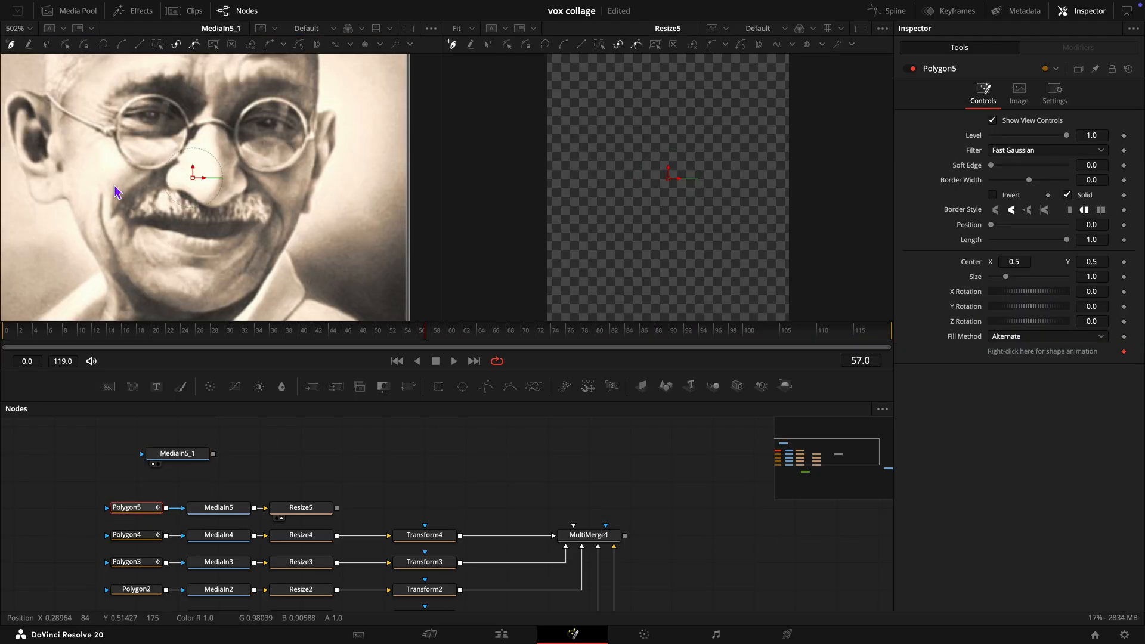
Step: Draw a closed four-sided Polygon5 mask around the eyes and glasses of the sepia portrait
scroll(115, 192, down, 4)
scroll(114, 186, up, 1)
scroll(114, 185, left, 1)
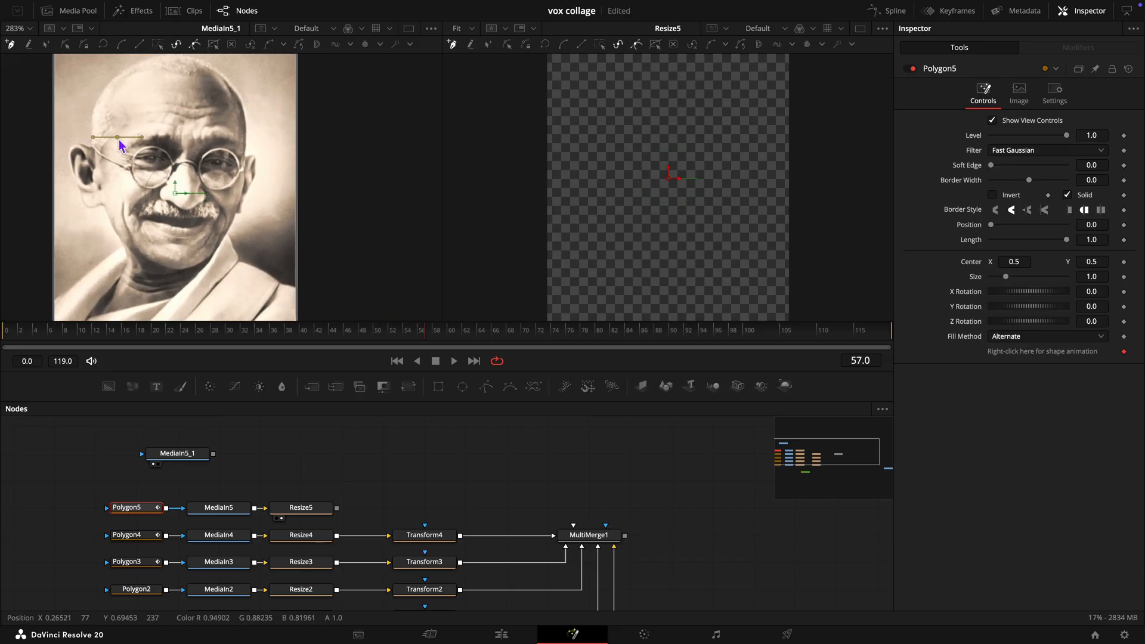
drag(117, 137, 142, 137)
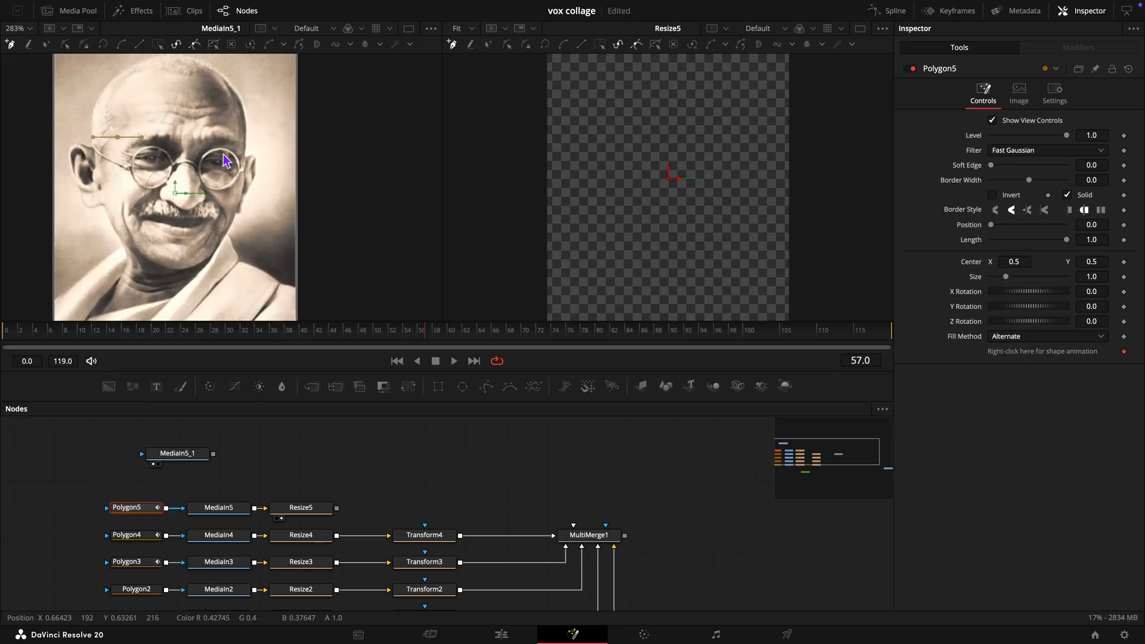
click(245, 184)
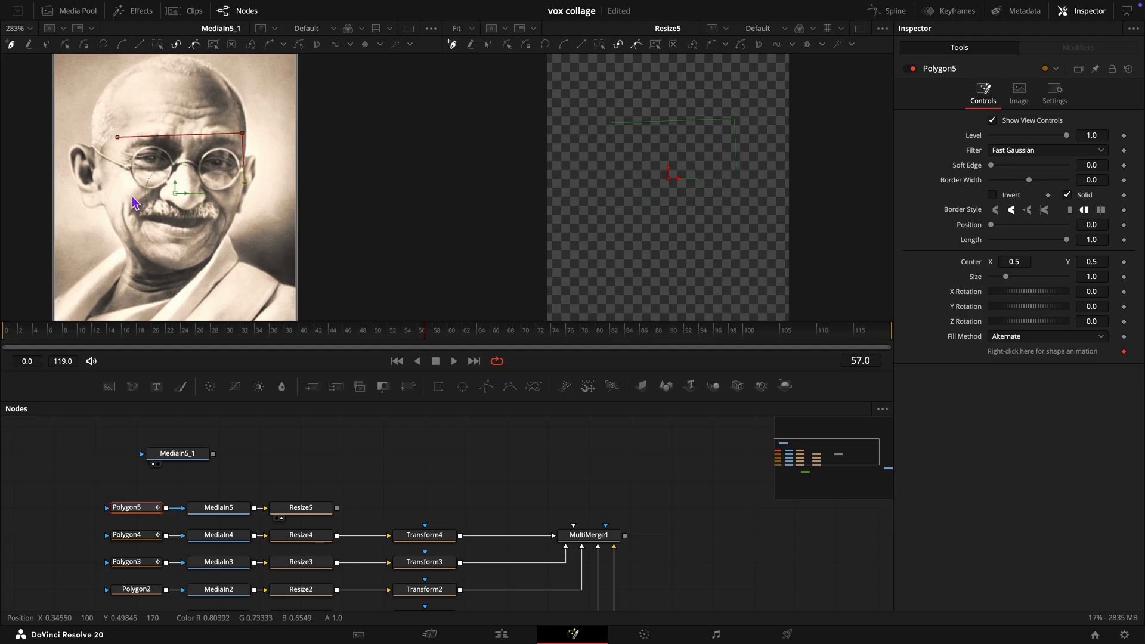
click(118, 137)
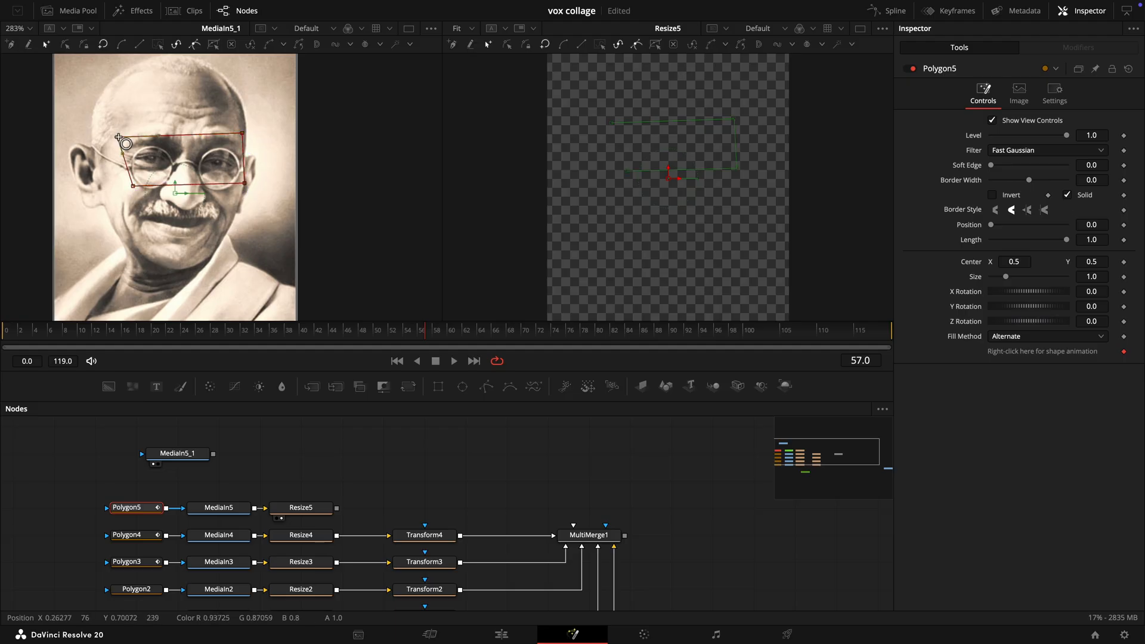
Step: Delete MediaIn5_1, add a Transform node after Resize5, connect it to MultiMerge1 and preview the merge in the second viewer
click(177, 455)
key(Delete)
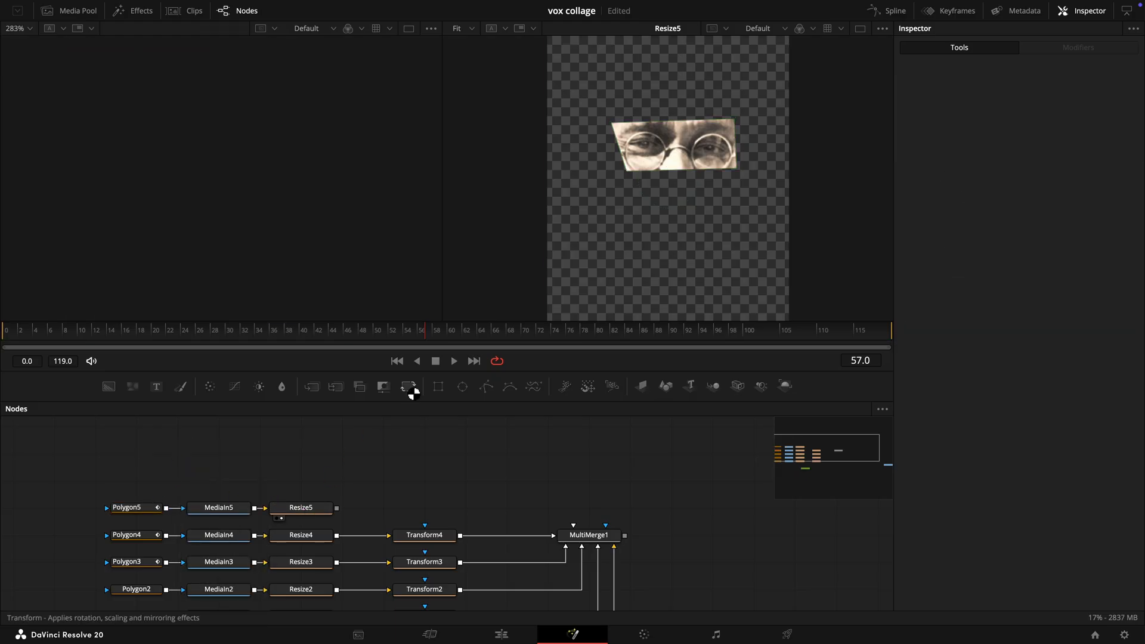
click(411, 391)
drag(176, 456, 424, 509)
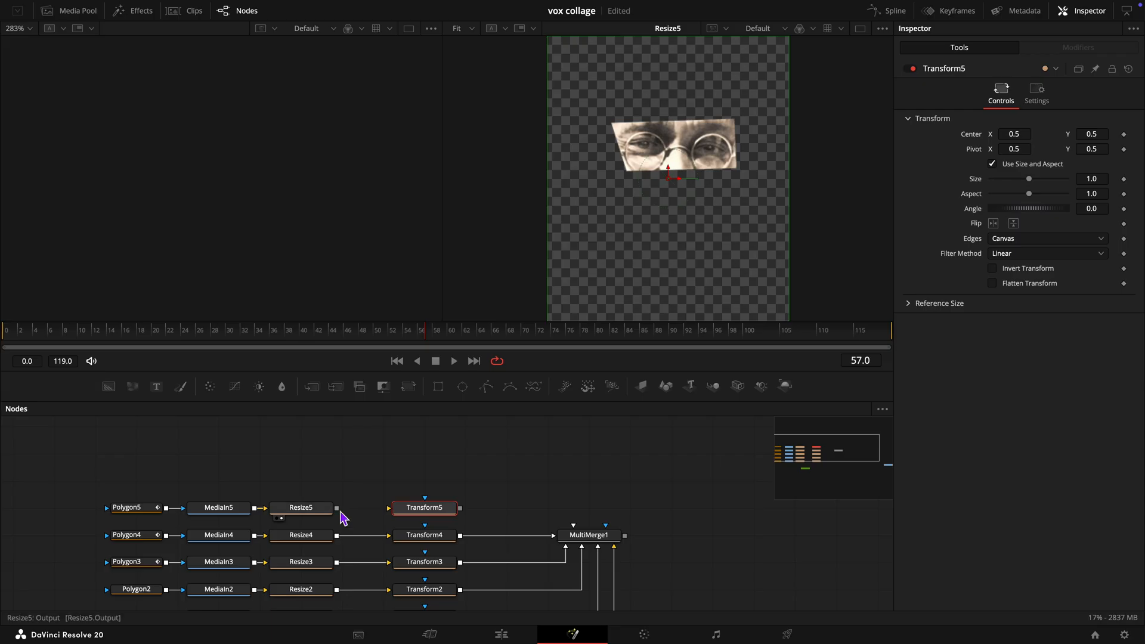
drag(337, 508, 620, 283)
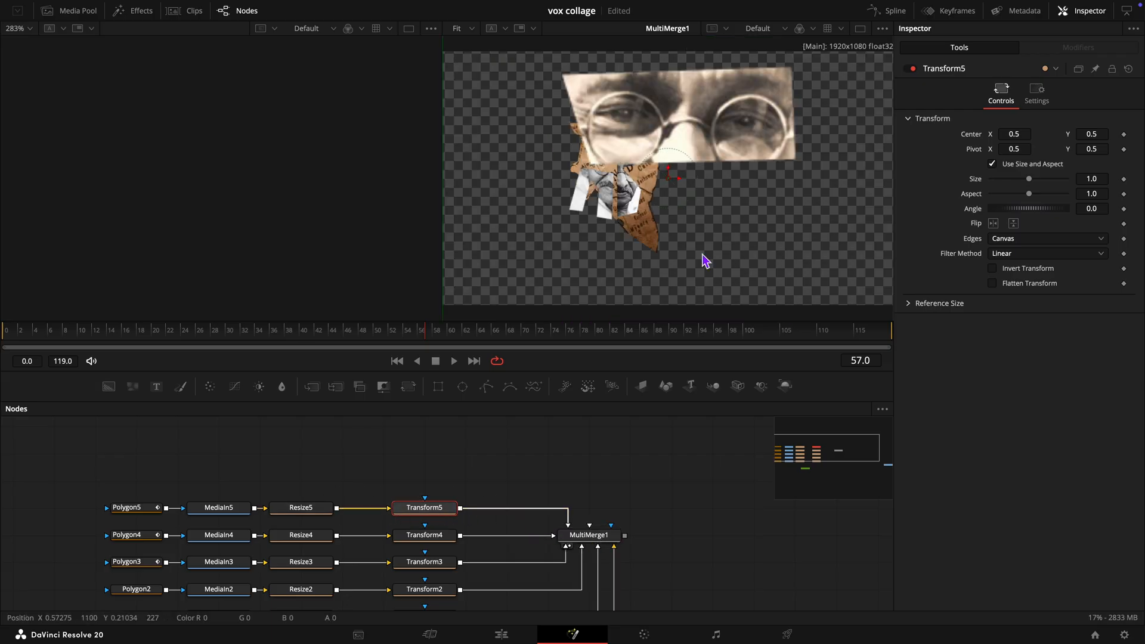
Step: Fit the sepia eyes piece over the collage face with Transform5 size 0.223 and center X 0.376, Y 0.5
drag(1100, 179, 685, 182)
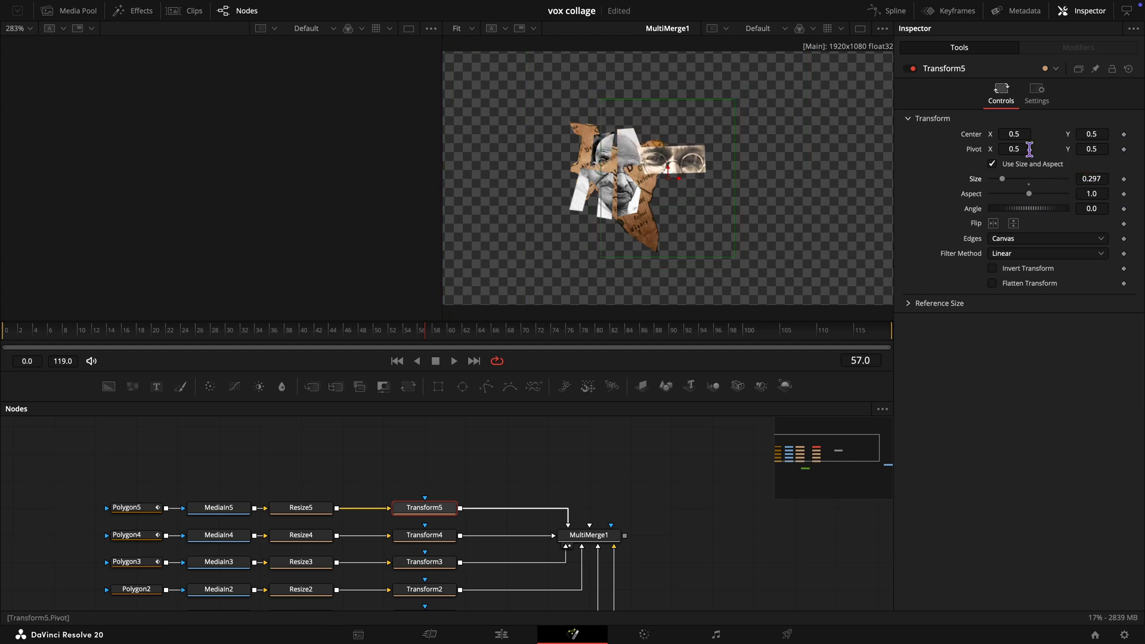
drag(1009, 134, 924, 140)
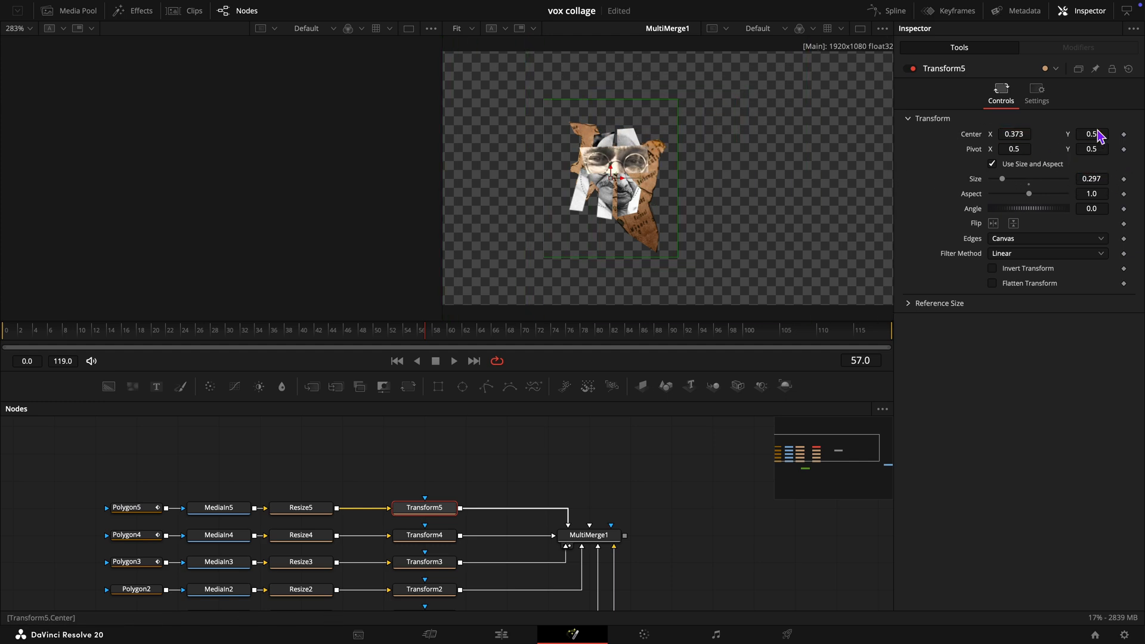
drag(1096, 135, 813, 192)
scroll(810, 192, up, 5)
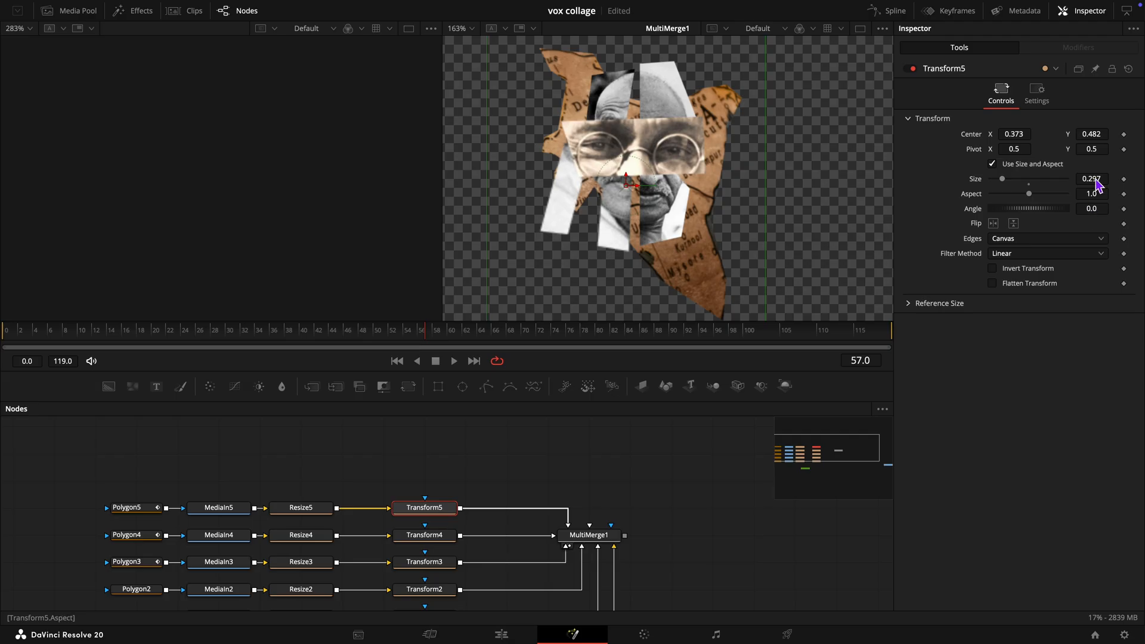
drag(1096, 185, 1018, 184)
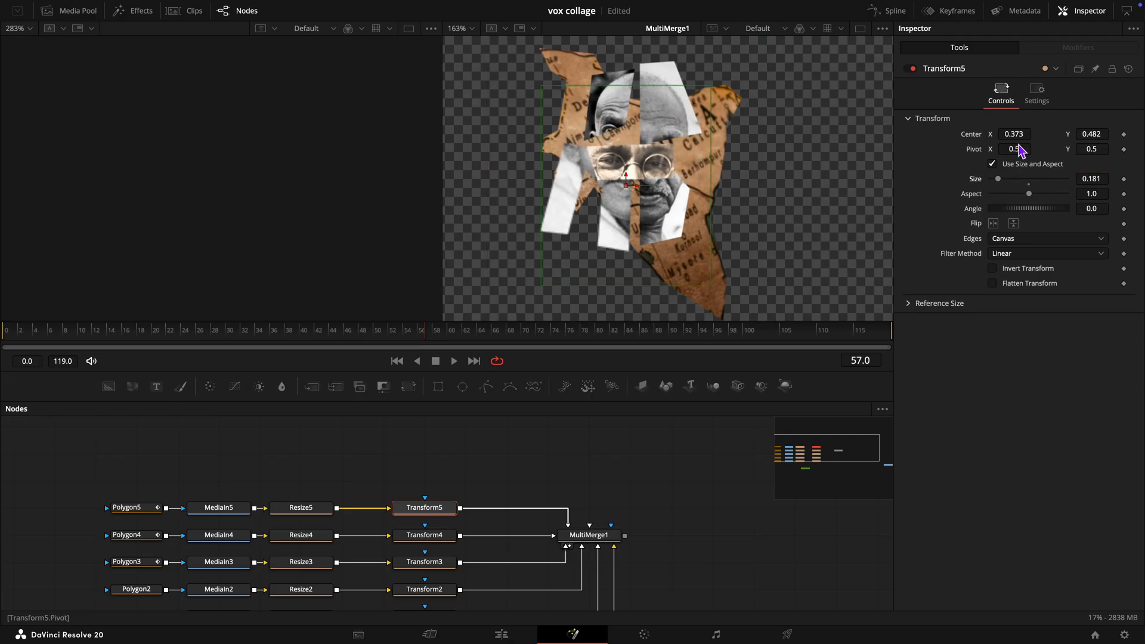
drag(1009, 138, 1022, 138)
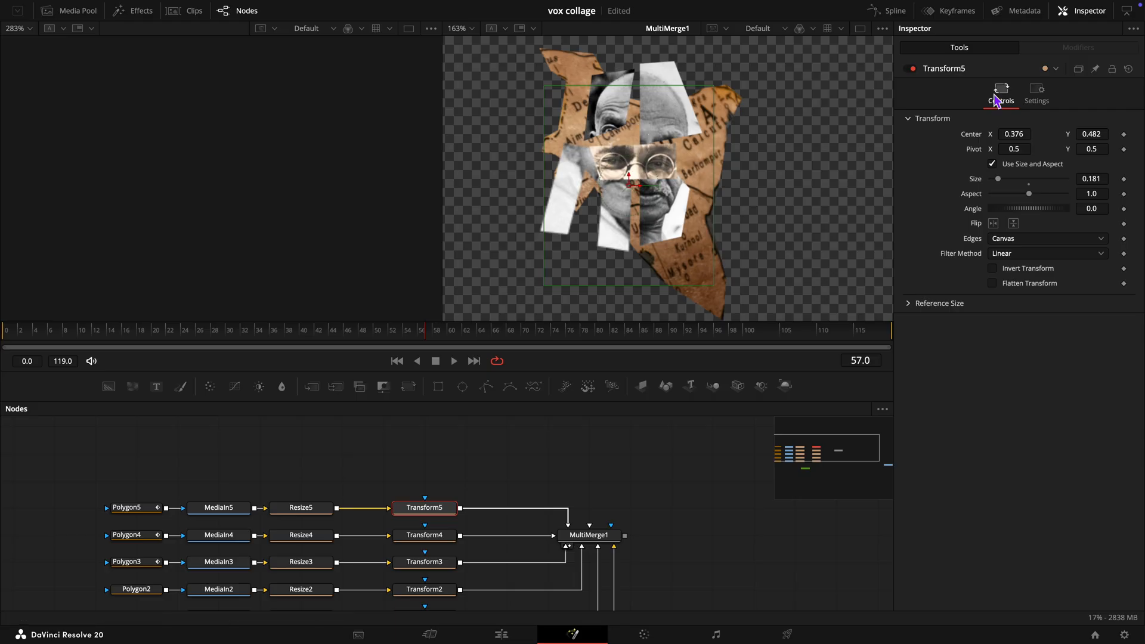
drag(1091, 135, 1094, 134)
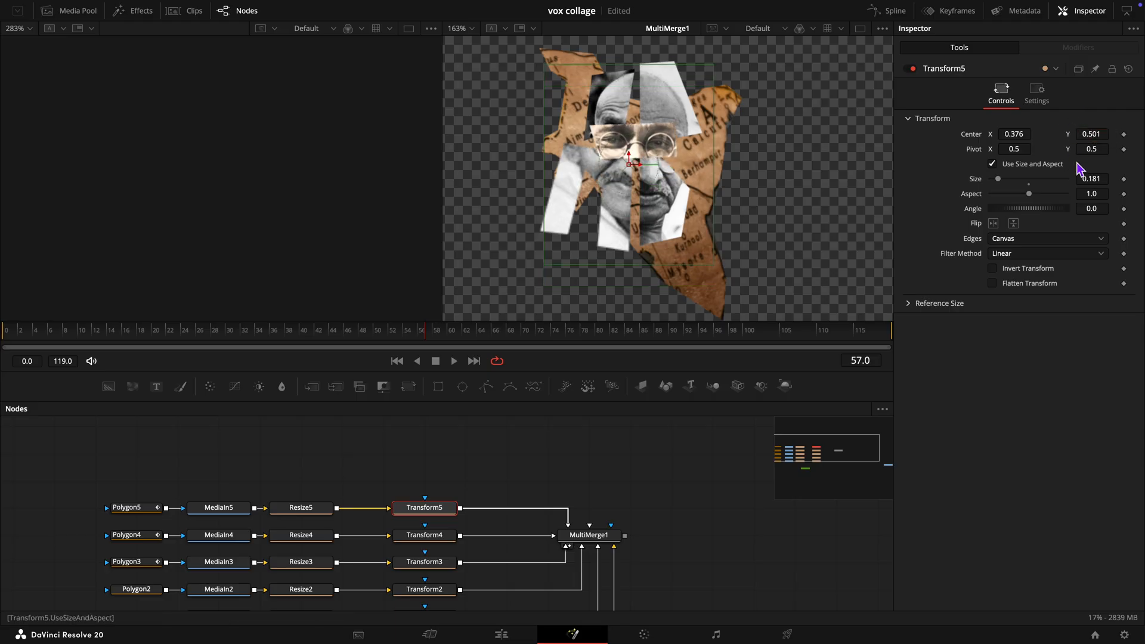
drag(1091, 179, 1101, 178)
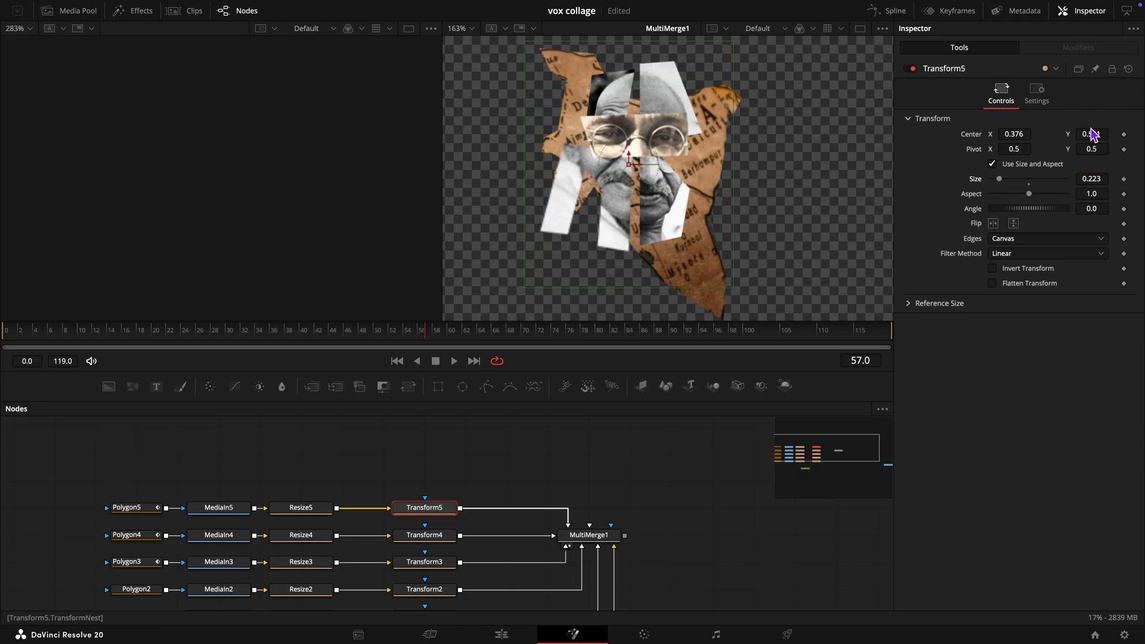
drag(1091, 134, 1093, 134)
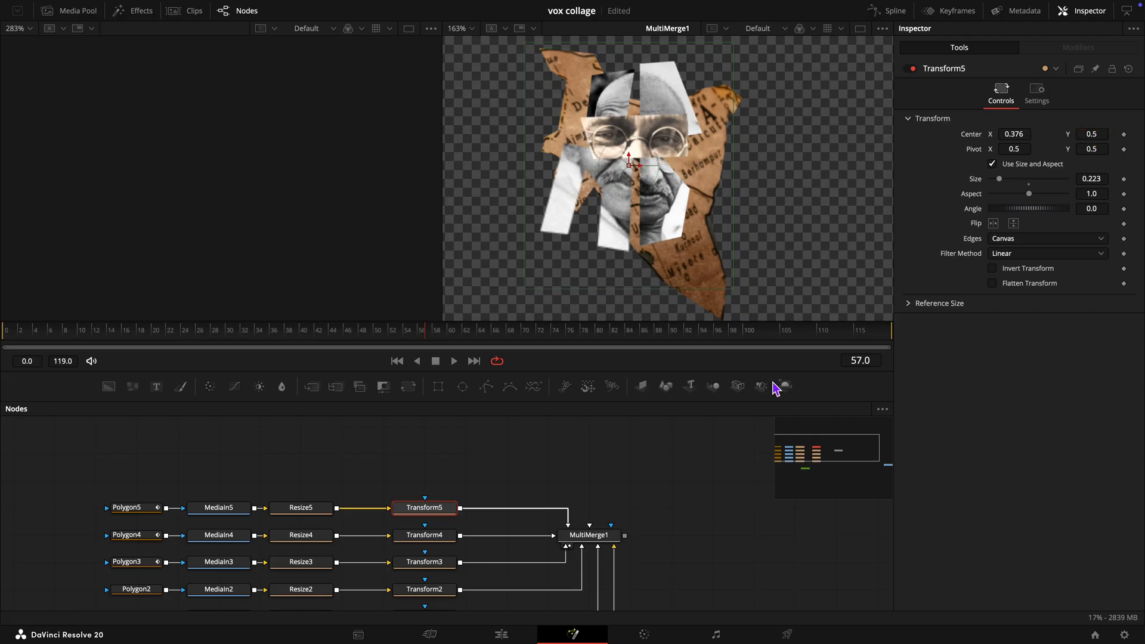
Step: Duplicate the MediaIn2 to MediaIn5 nodes with their Resize nodes and place the copies above the Polygon5 branch
scroll(433, 531, up, 2)
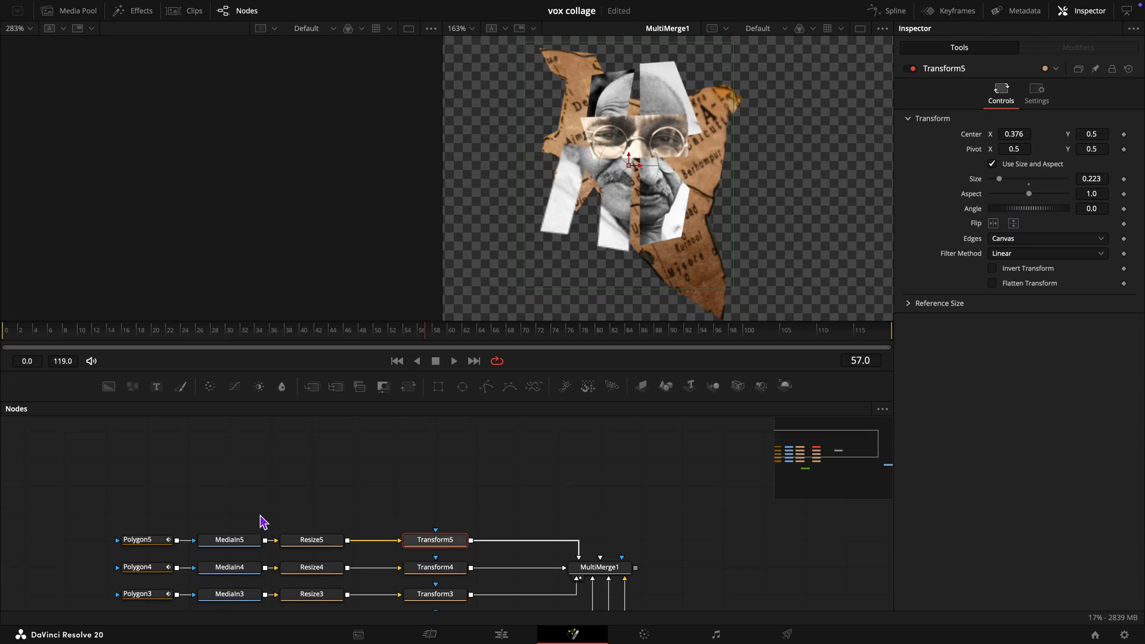
right_click(223, 511)
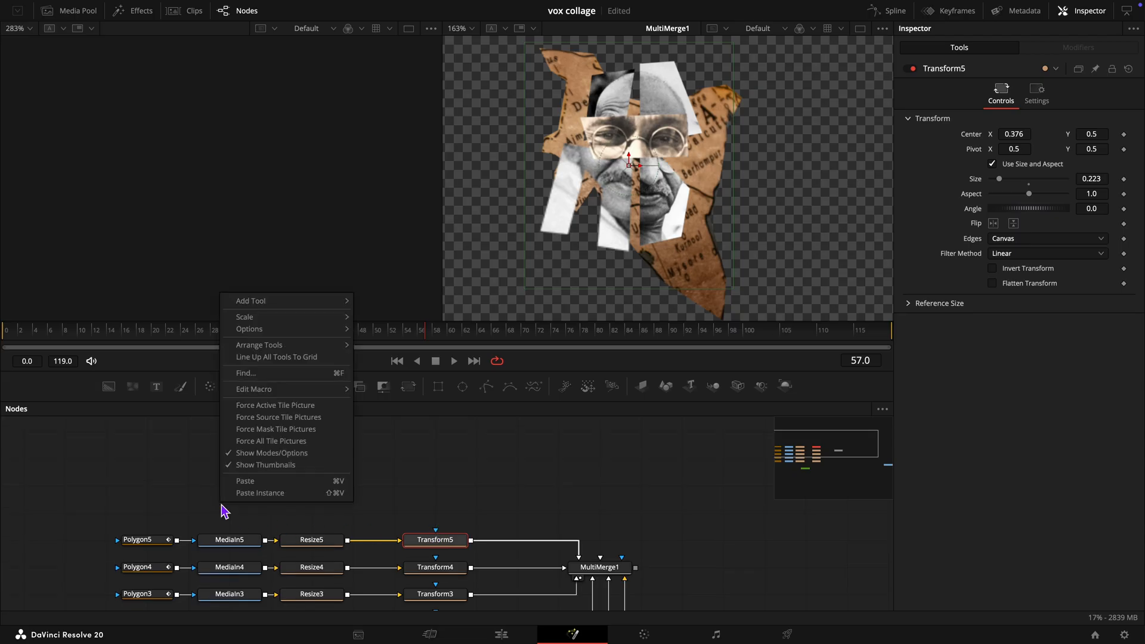
click(194, 477)
scroll(187, 469, down, 1)
drag(224, 428, 295, 550)
scroll(295, 550, up, 4)
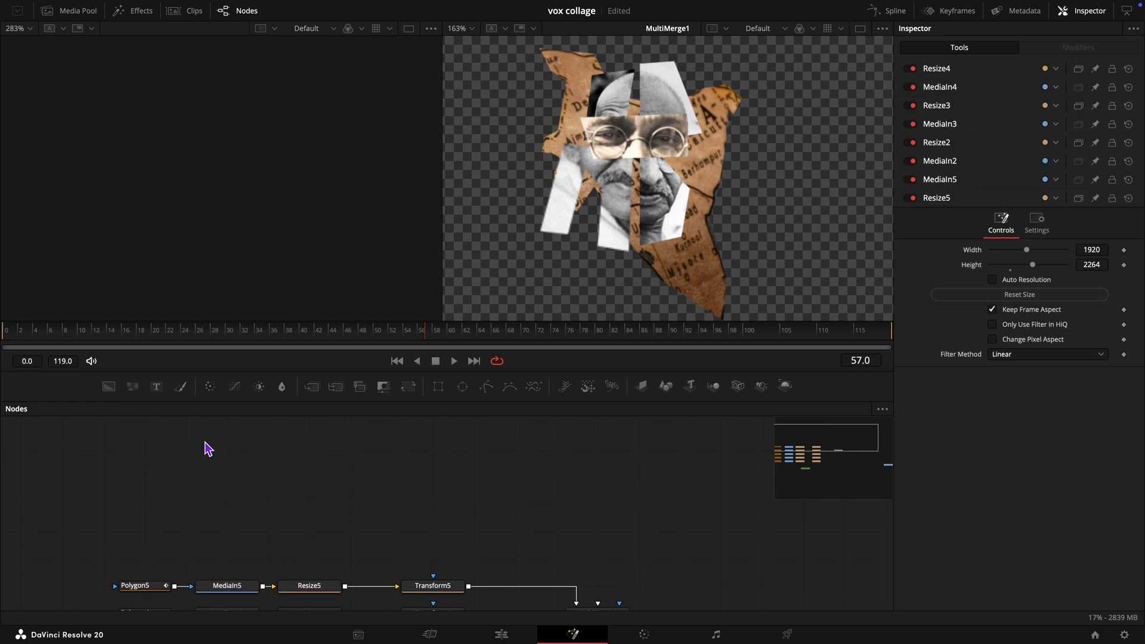
key(ctrl+v)
drag(267, 459, 307, 484)
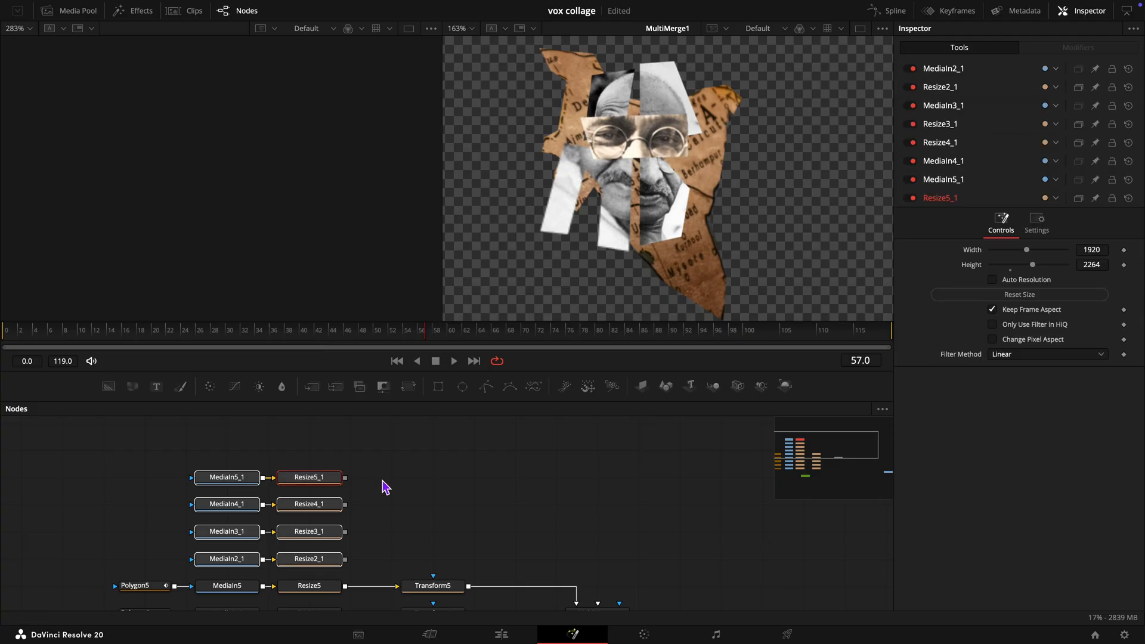
Step: Make four copies of Polygon5 and connect one as the mask of each duplicated MediaIn node
scroll(383, 486, left, 3)
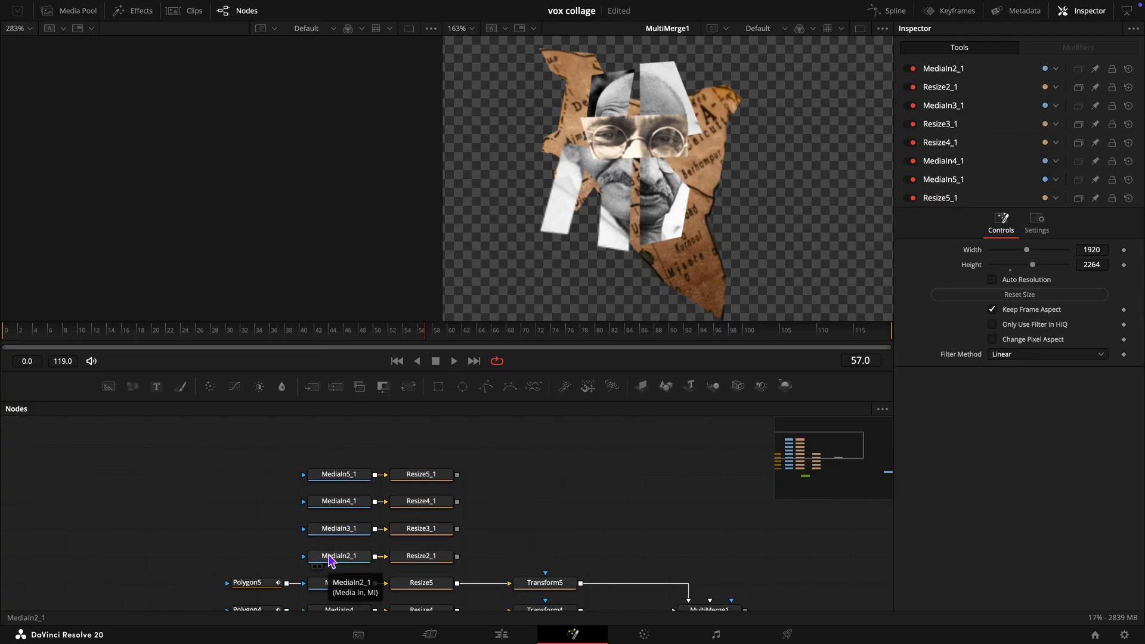
click(330, 560)
click(256, 586)
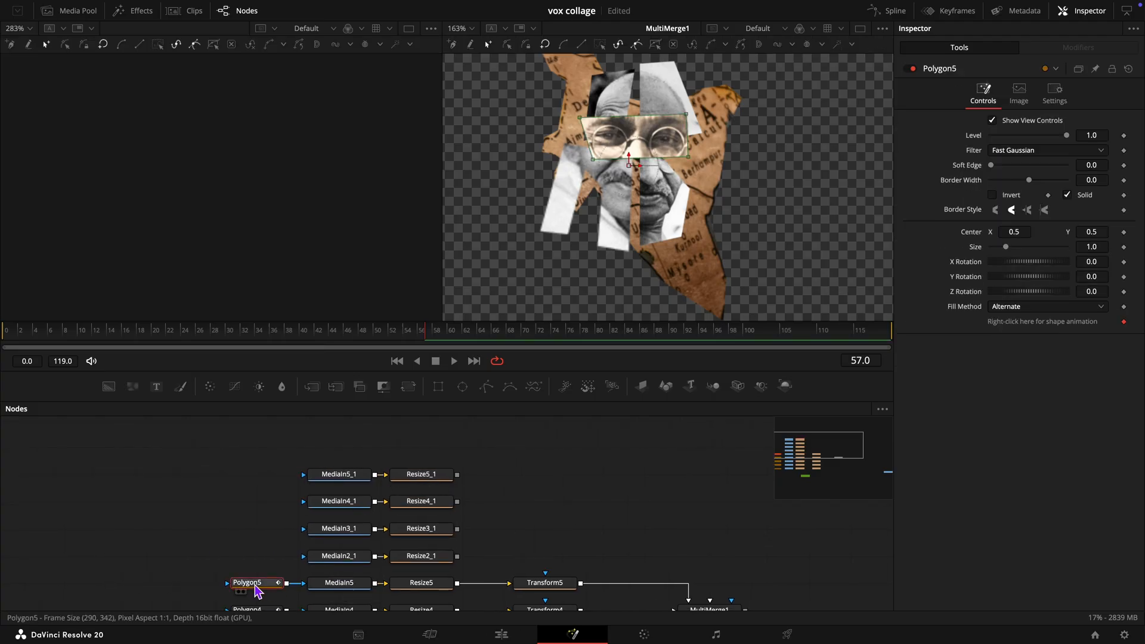
key(ctrl+v)
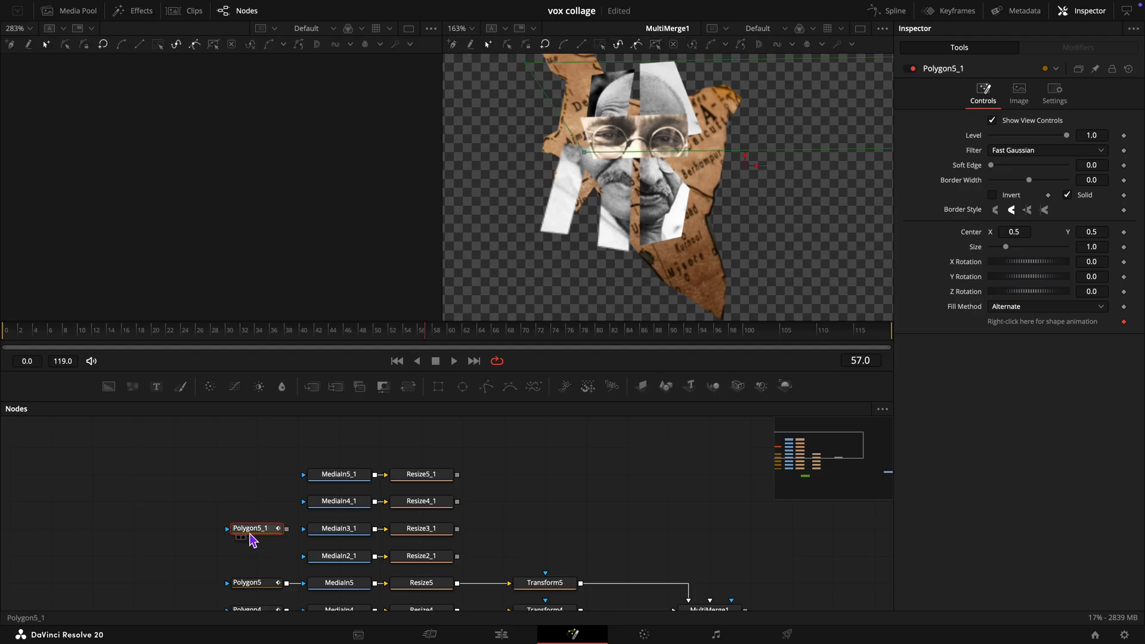
drag(250, 534, 327, 475)
click(253, 532)
key(ctrl+v)
click(251, 505)
key(ctrl+v)
click(252, 486)
key(ctrl+v)
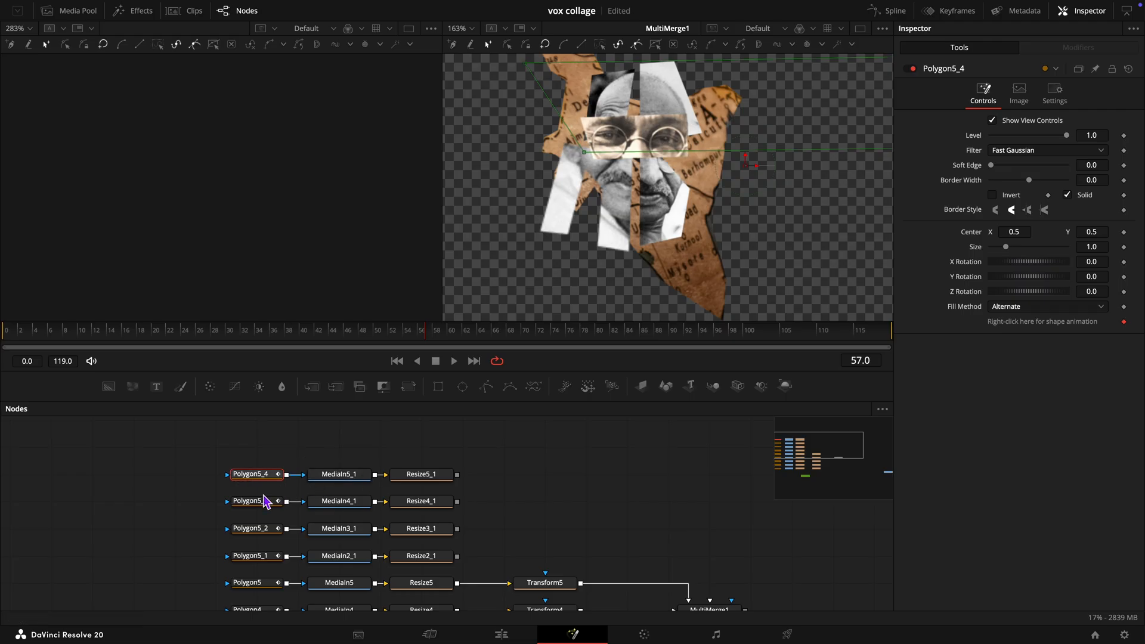
Step: Remove the polyline shape animation from the four copied polygon masks, Polygon5_1 to Polygon5_4
click(253, 558)
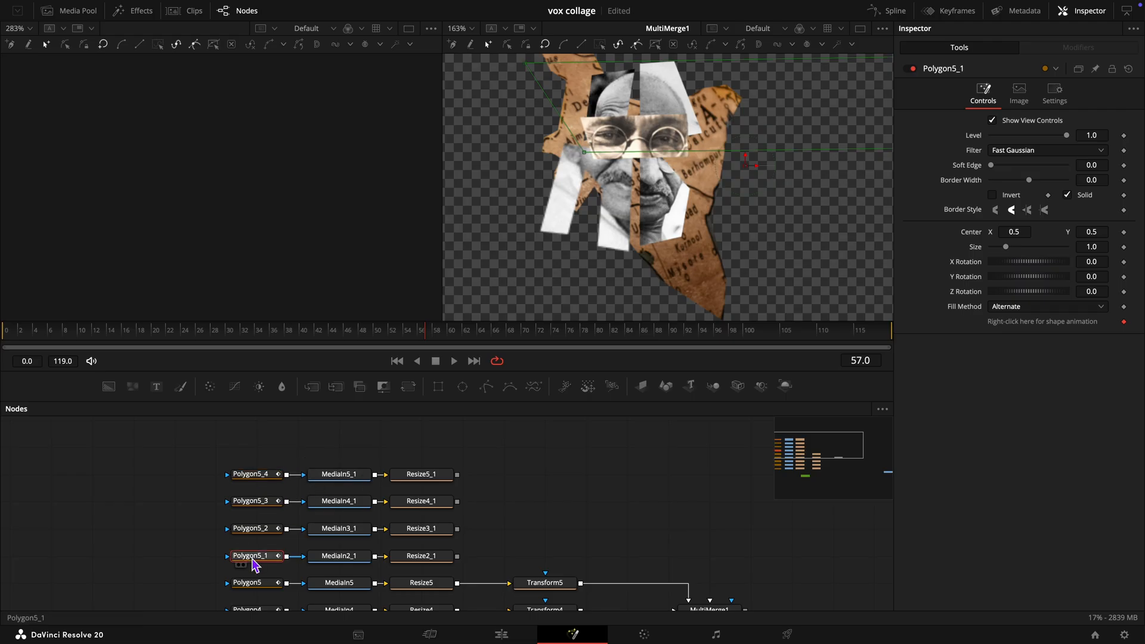
right_click(1018, 328)
click(1039, 486)
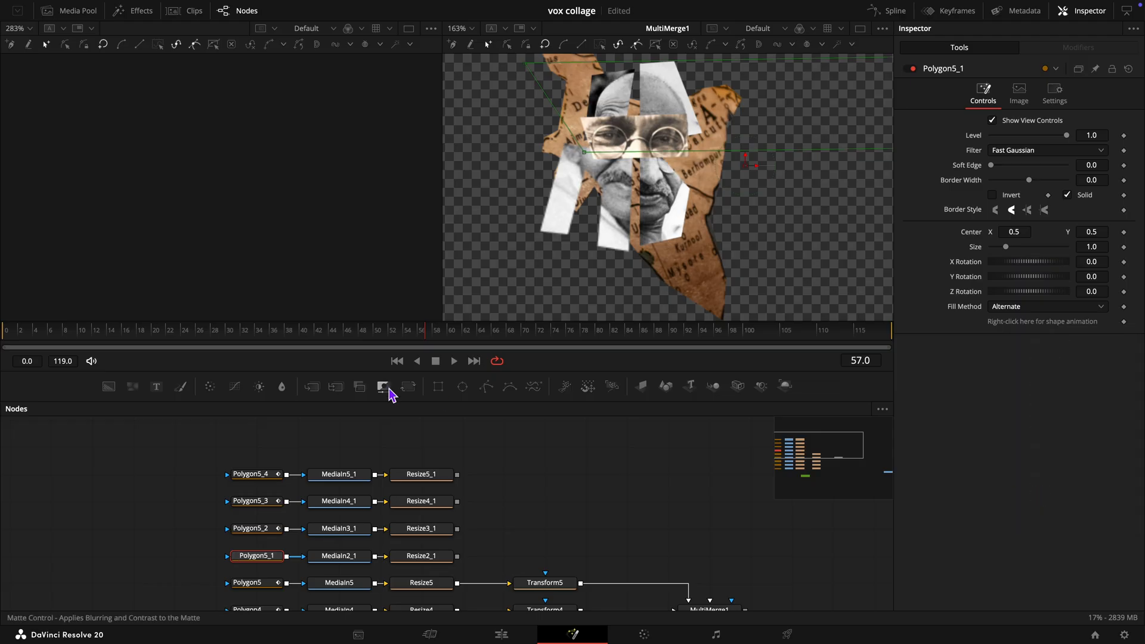
click(250, 528)
right_click(1002, 329)
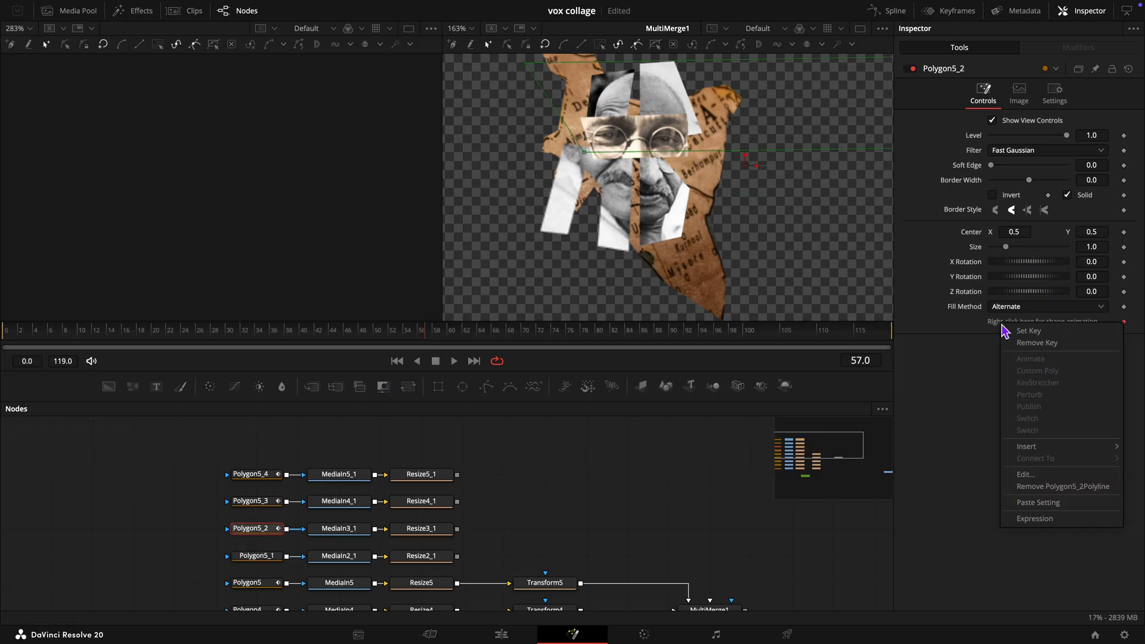
click(1087, 484)
click(256, 502)
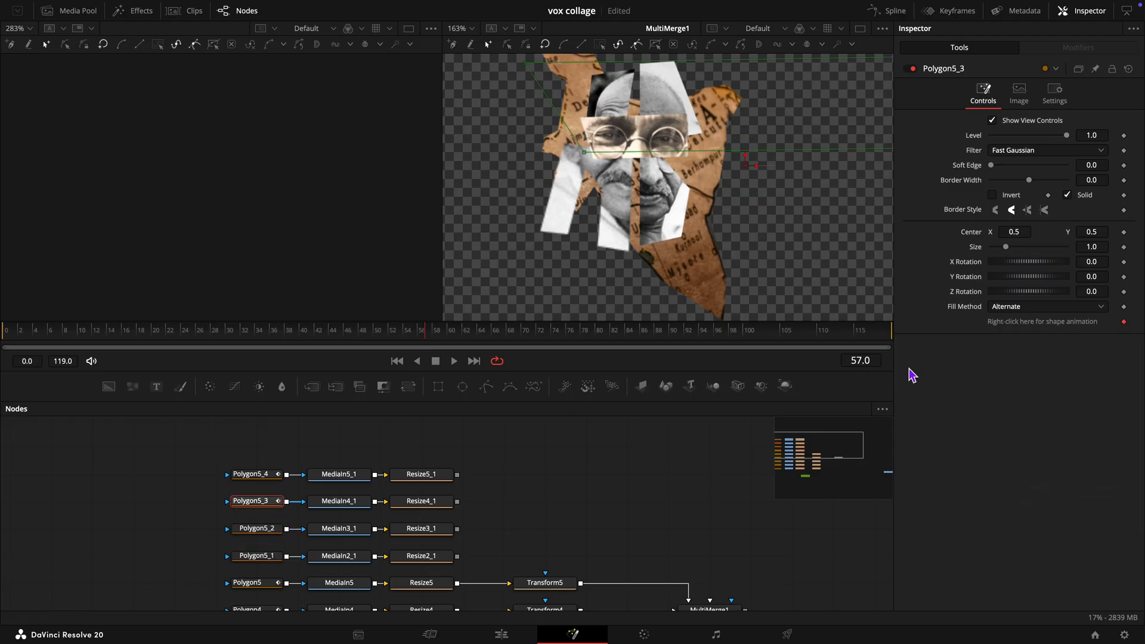
right_click(1031, 332)
click(1084, 487)
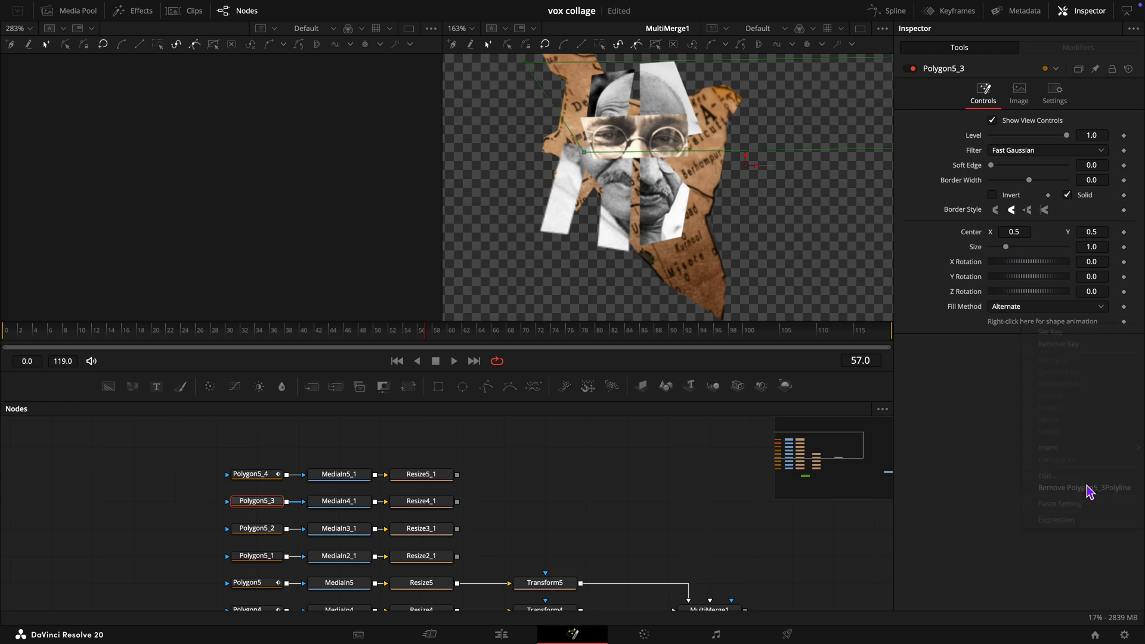
click(255, 475)
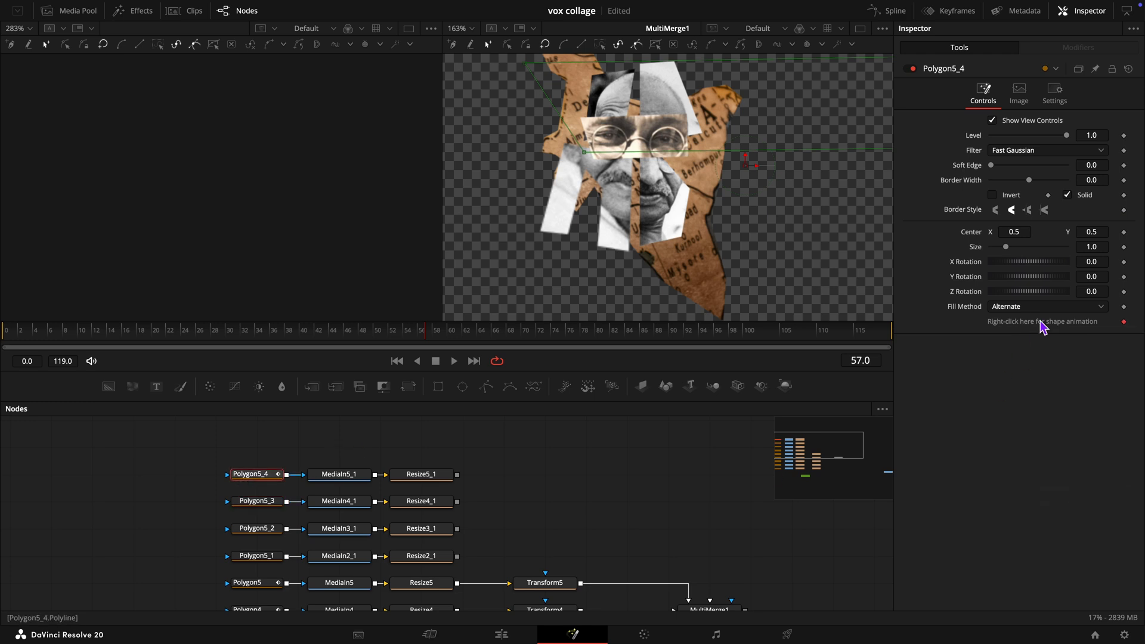
right_click(1041, 330)
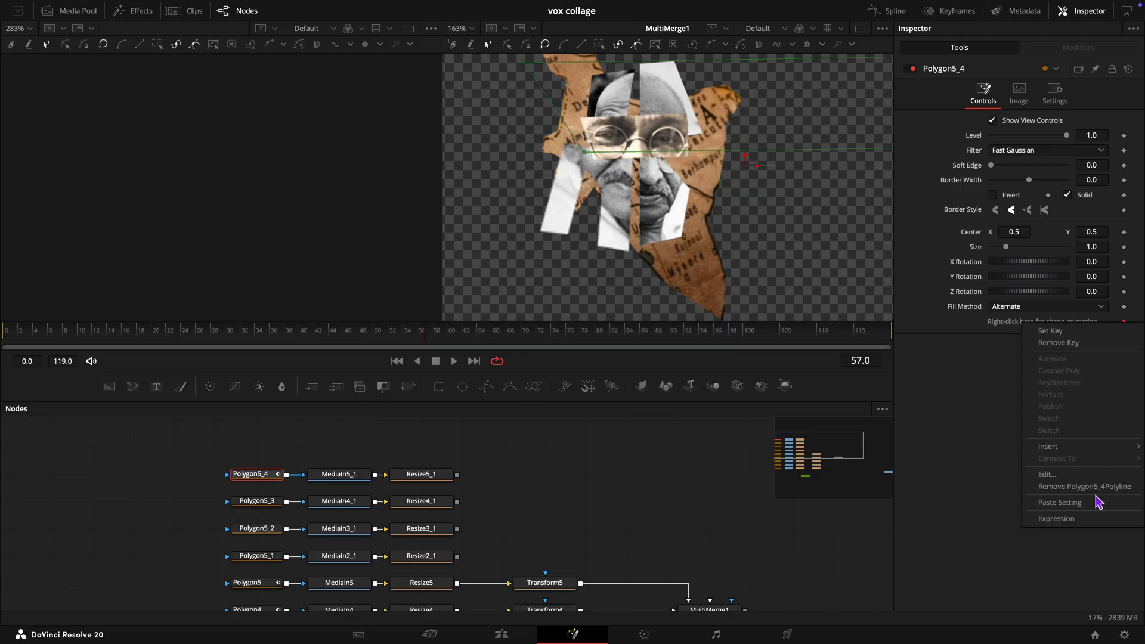
click(1094, 500)
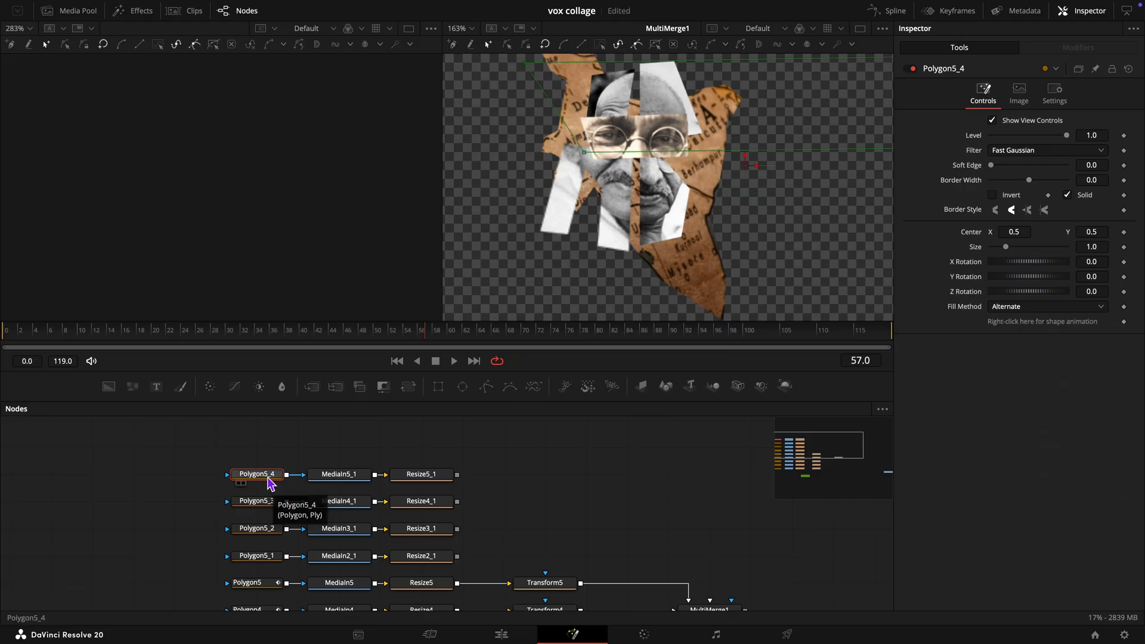
Step: Rename the four copied polygon masks from the lowest row upward as eye1, eye2, eye3 and eye4
click(256, 557)
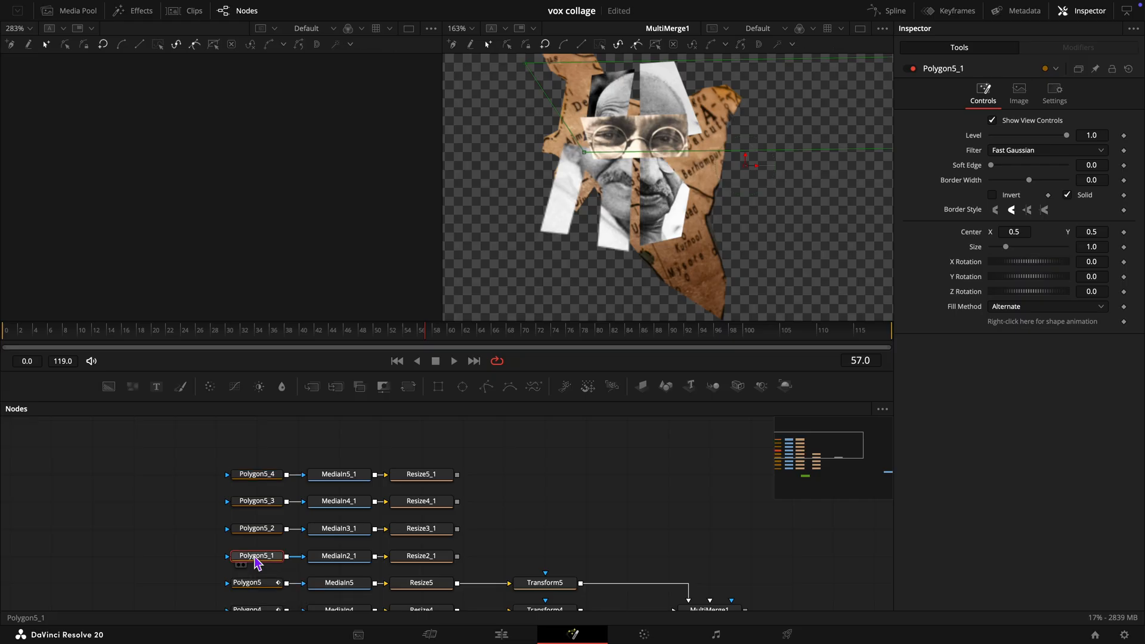
drag(220, 463, 242, 559)
right_click(242, 560)
click(288, 447)
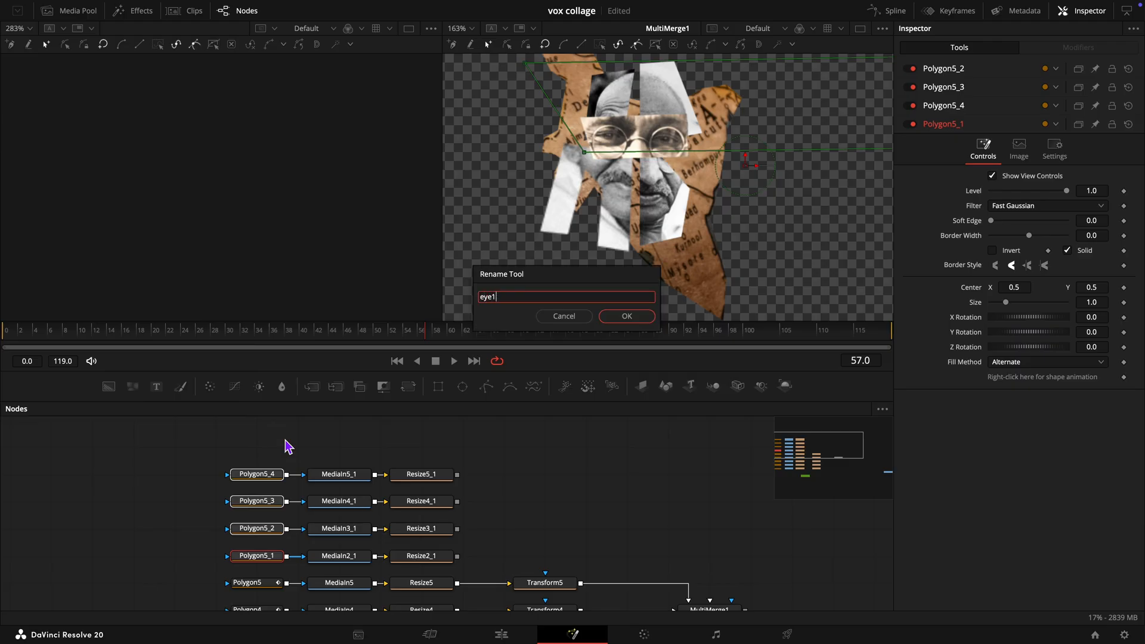
key(Return)
text(eye2)
key(Return)
text(e)
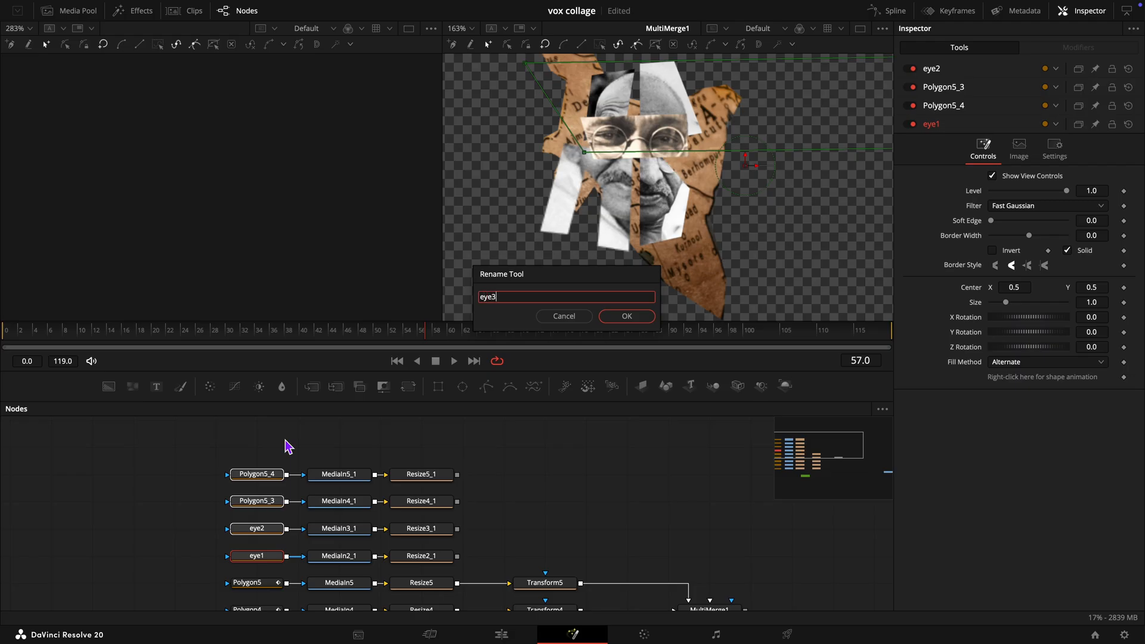
key(Return)
key(Return)
click(188, 501)
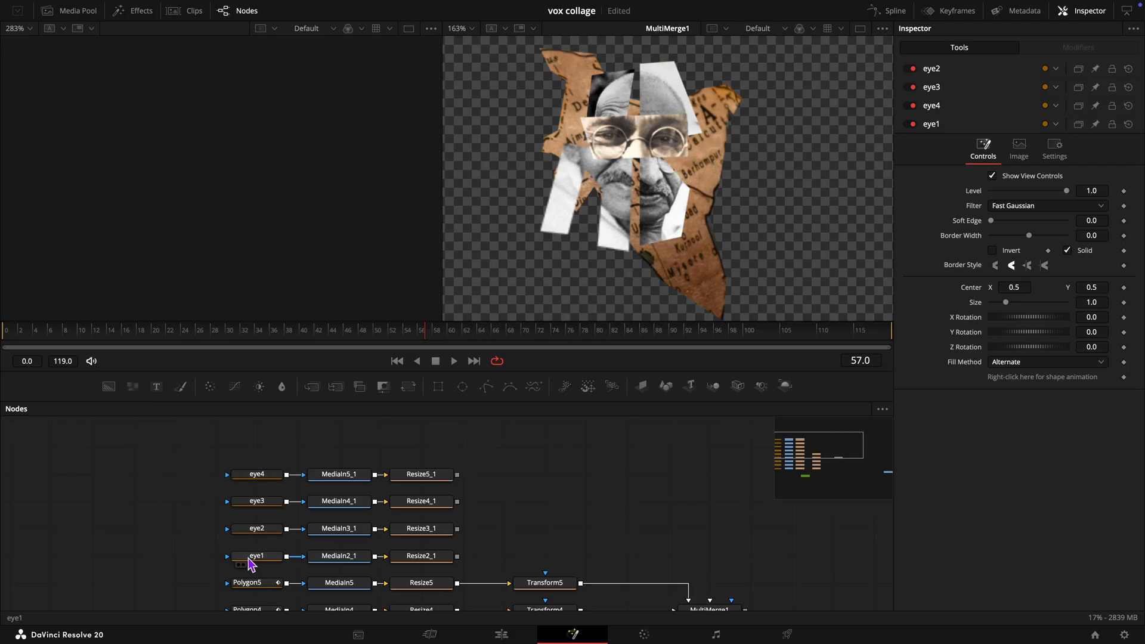
Step: Select the eye1 mask and preview Resize2_1 in the first viewer
click(251, 561)
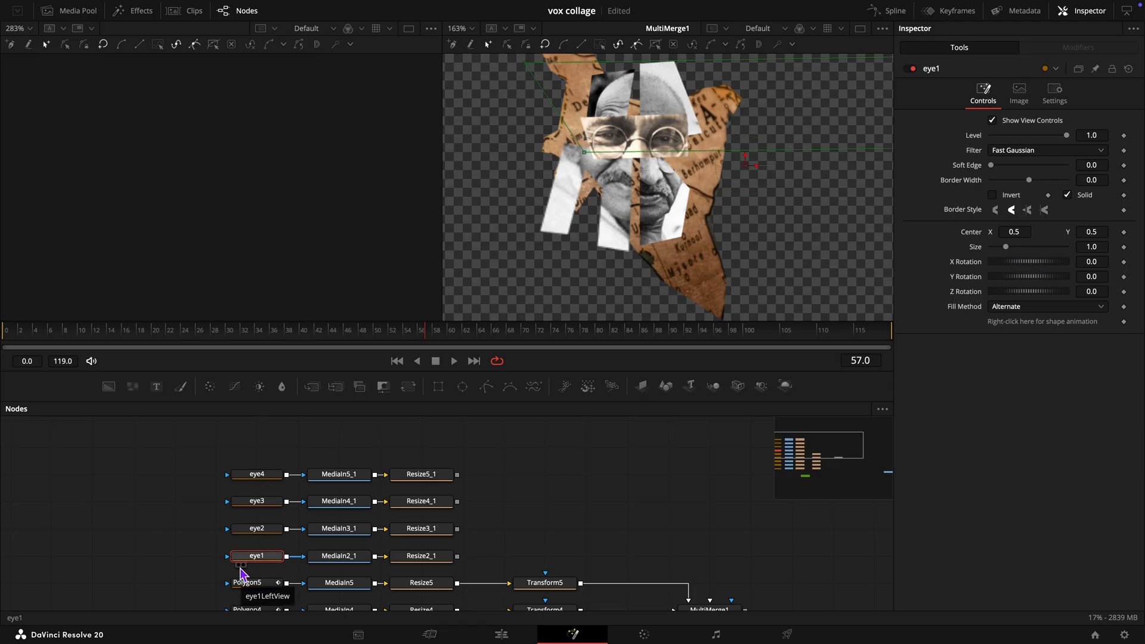
scroll(524, 518, down, 2)
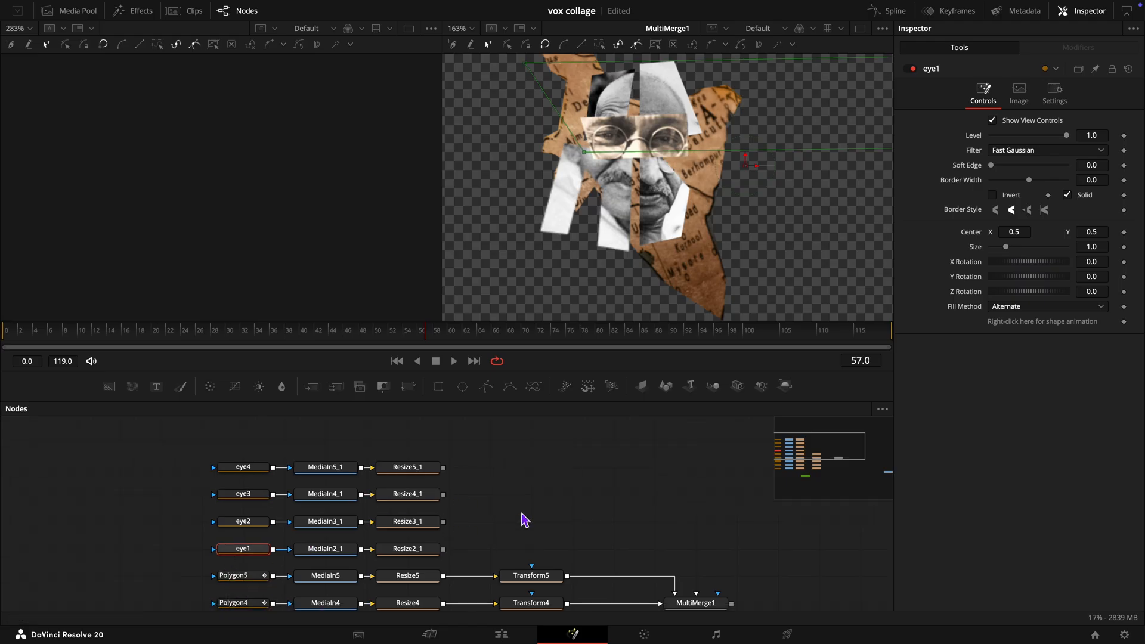
scroll(524, 519, right, 5)
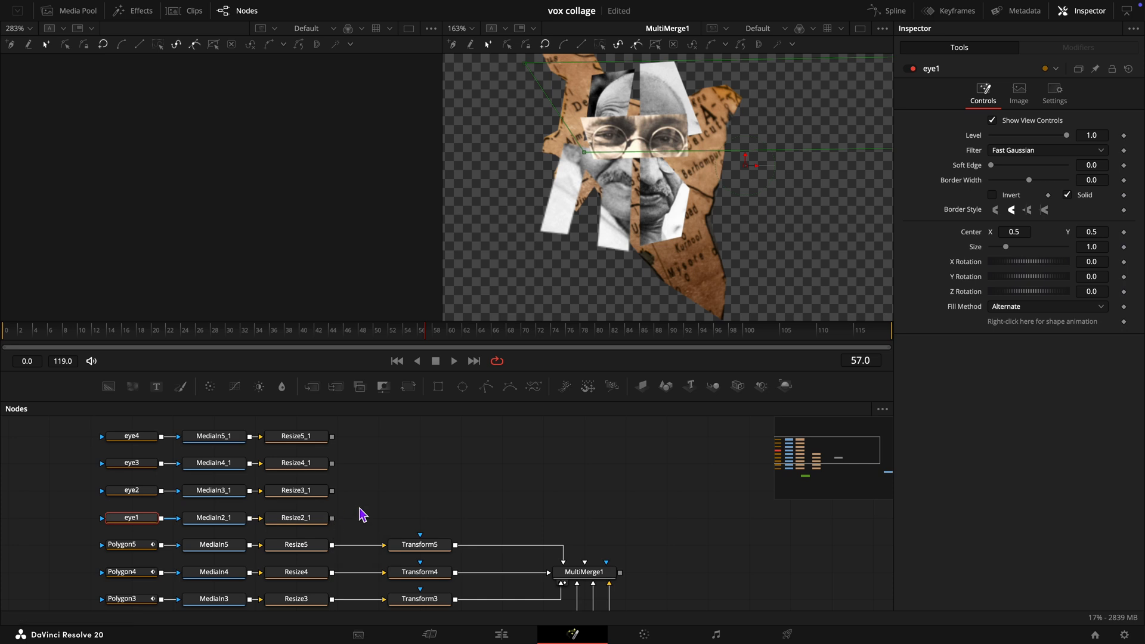
scroll(358, 525, left, 2)
click(335, 533)
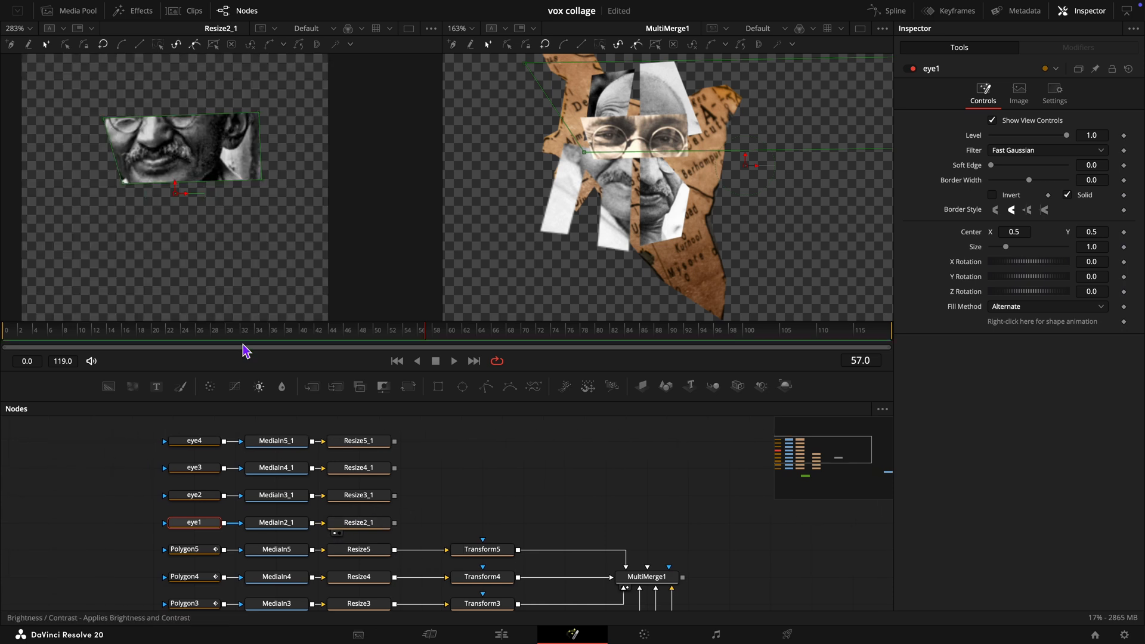
Step: Reshape the eye1 mask by moving its four corner points so it frames only the two eyes in Resize2_1
scroll(138, 205, up, 4)
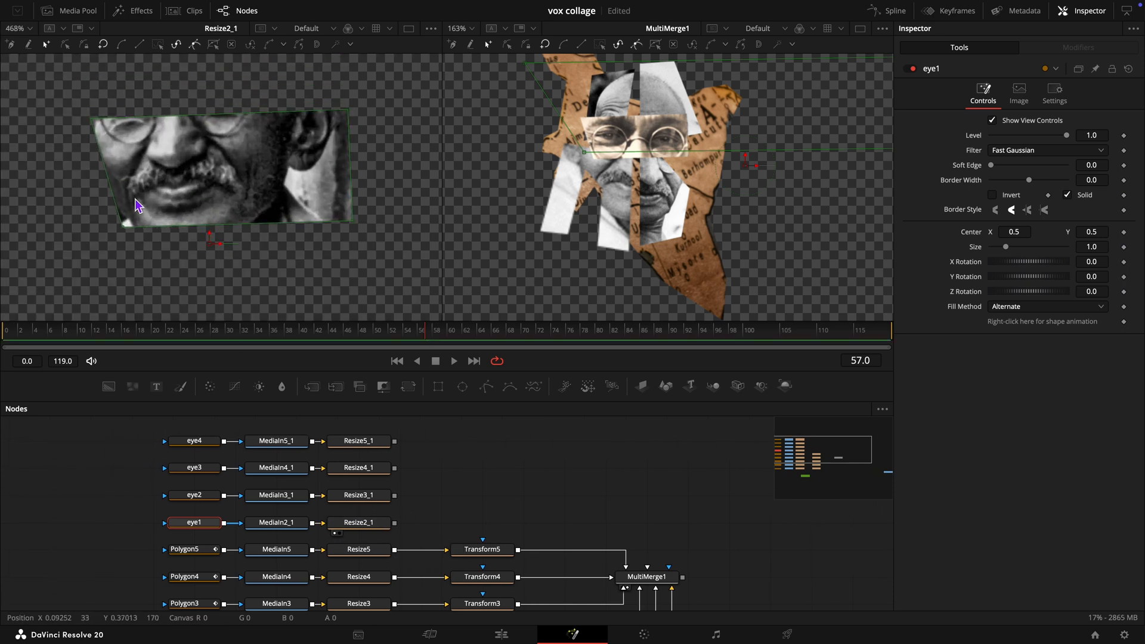
drag(90, 120, 90, 87)
drag(124, 229, 186, 172)
drag(353, 221, 240, 133)
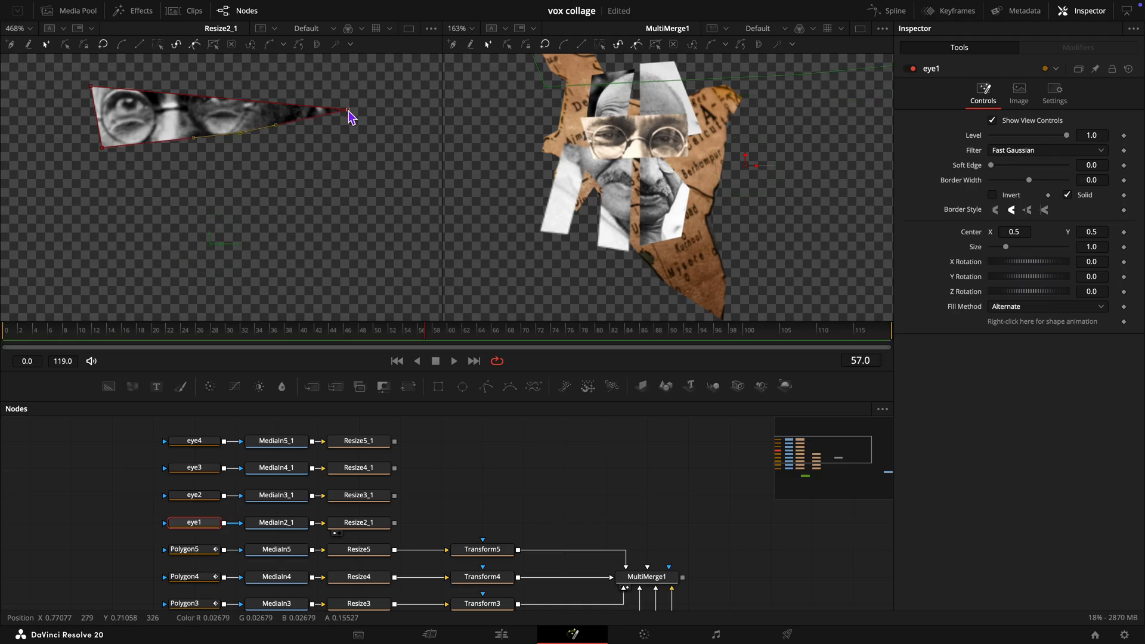
drag(348, 110, 247, 78)
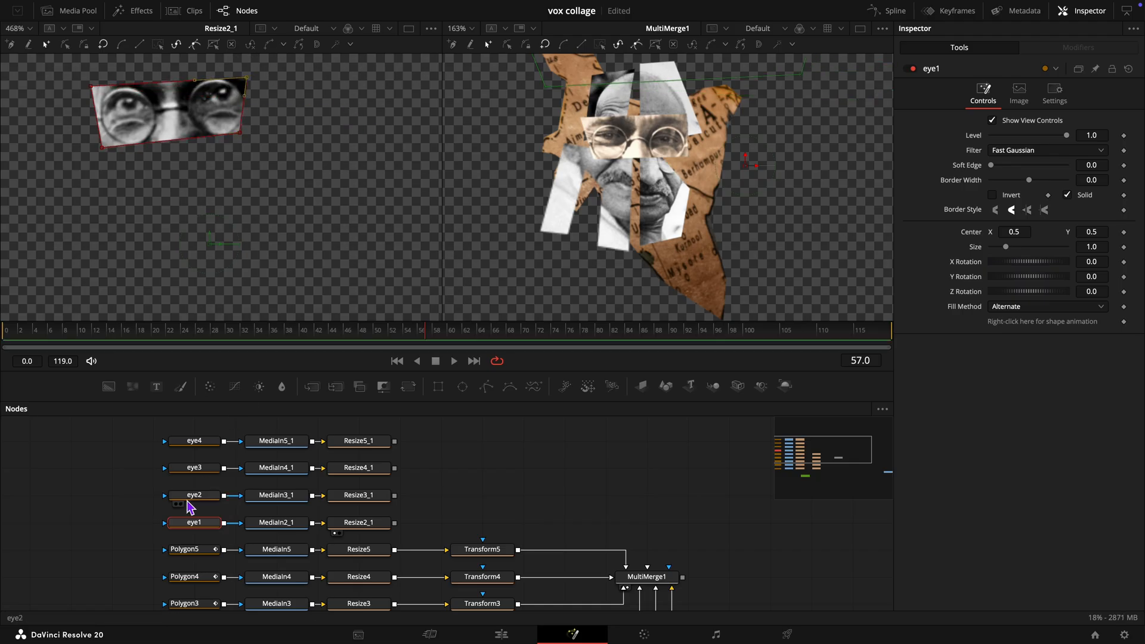
Step: Preview Resize3_1 in the first viewer and reshape the eye2 mask to frame only the glasses and eyes
click(193, 498)
click(334, 505)
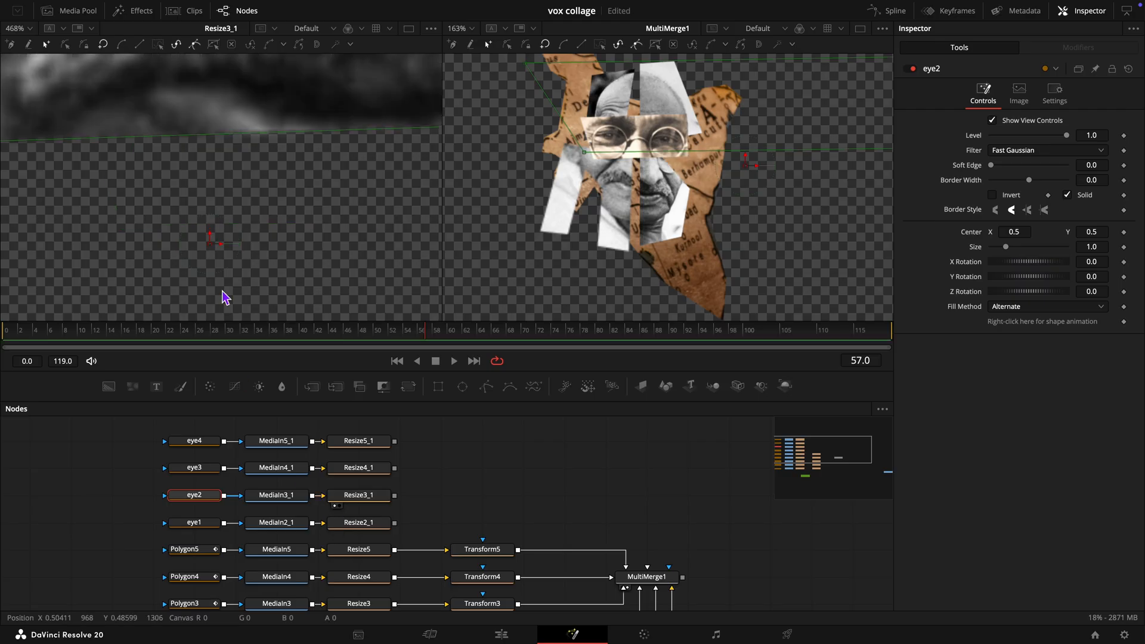
scroll(224, 297, down, 8)
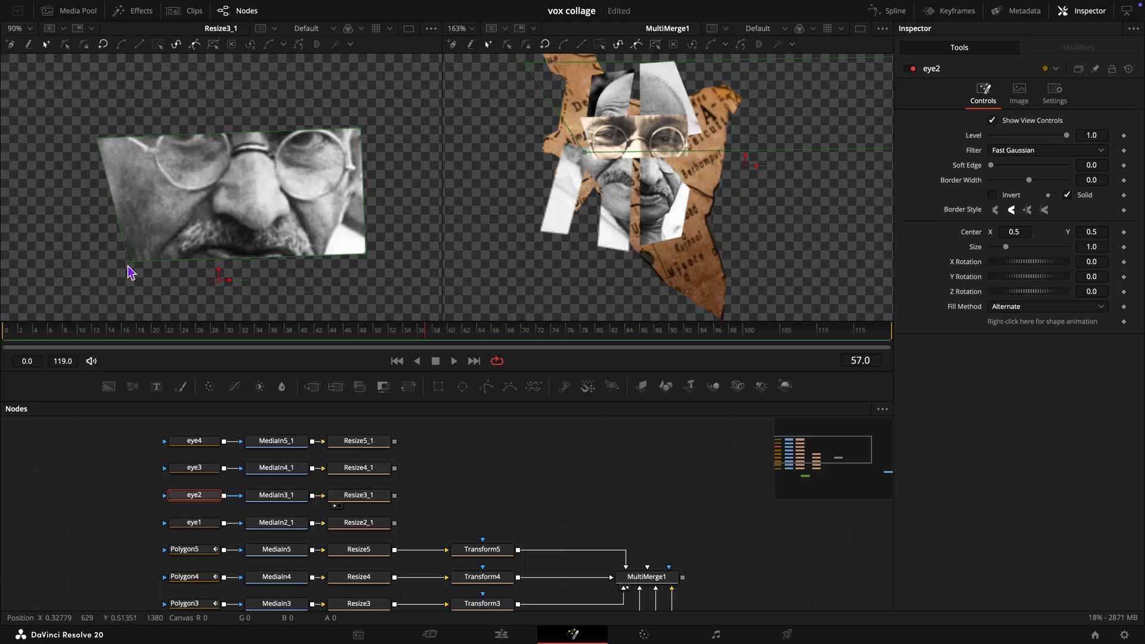
drag(130, 263, 156, 114)
drag(366, 254, 338, 200)
Step: Preview Resize4_1 in the first viewer and shrink the eye3 mask to a strip around the two eyes
click(195, 469)
click(336, 479)
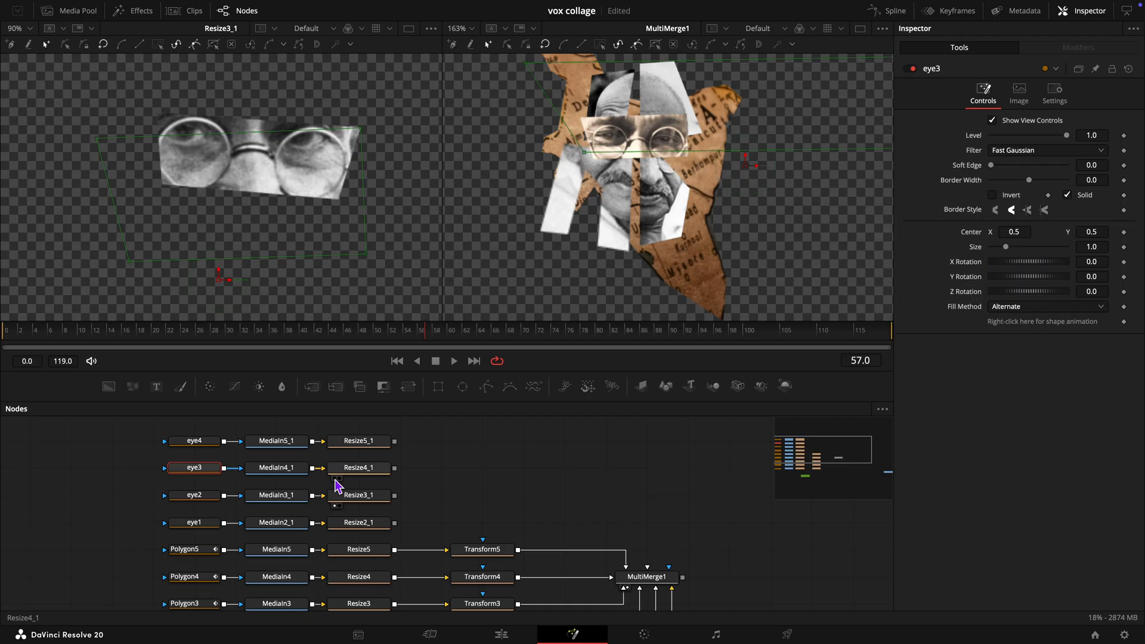
drag(98, 223, 184, 234)
drag(130, 274, 184, 277)
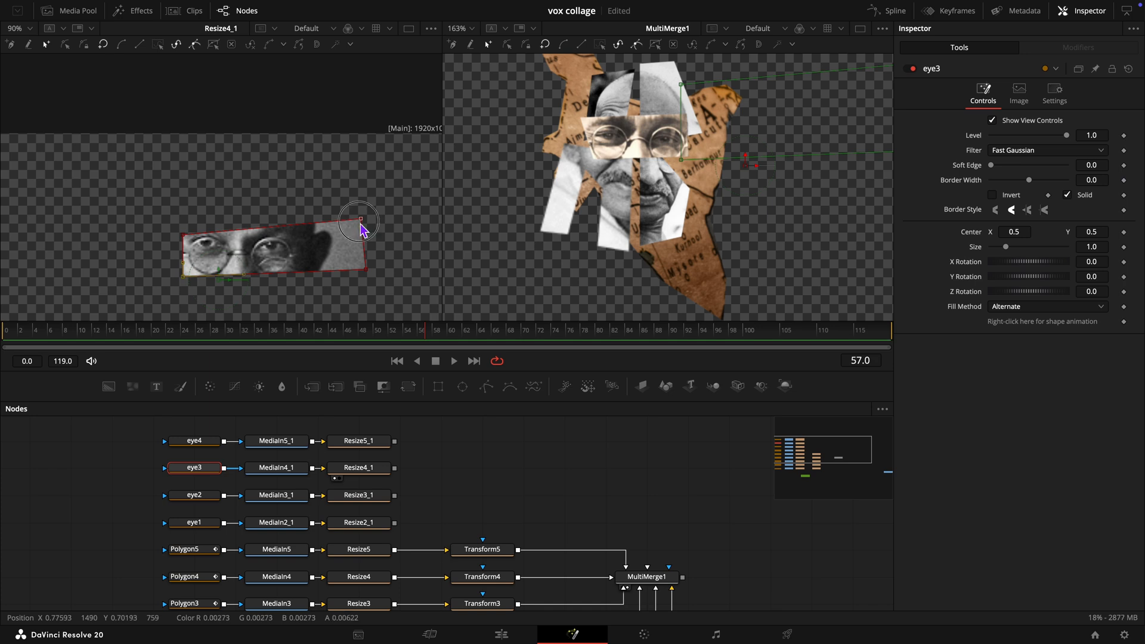
drag(361, 220, 298, 280)
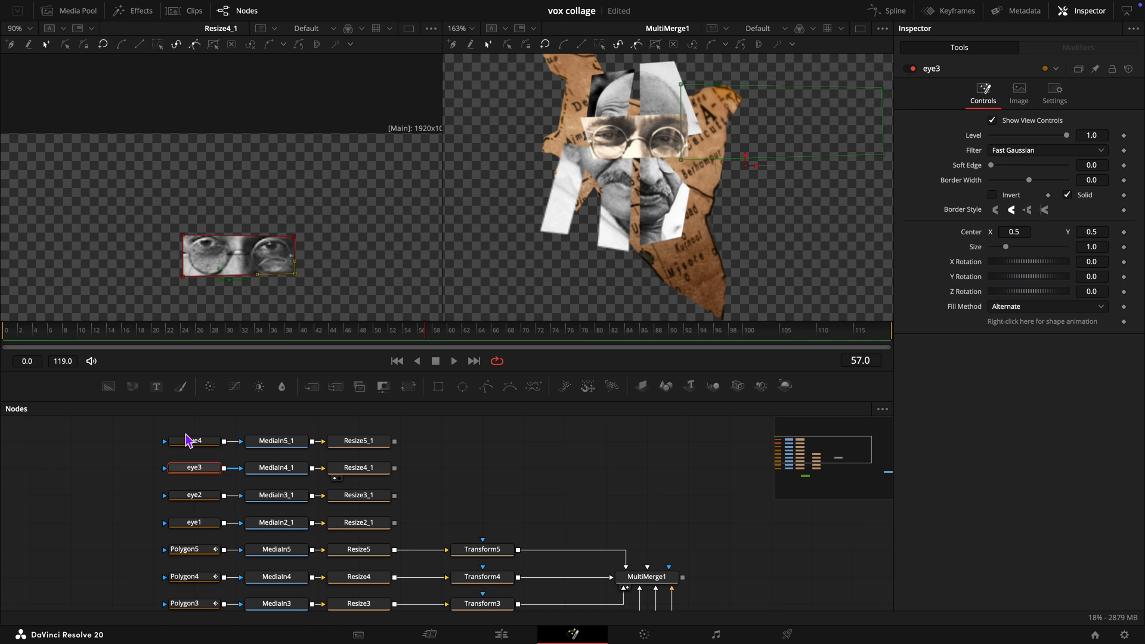
Step: Preview Resize5_1 in the first viewer and widen the eye4 mask into a strip spanning the eyes from ear to ear
click(187, 442)
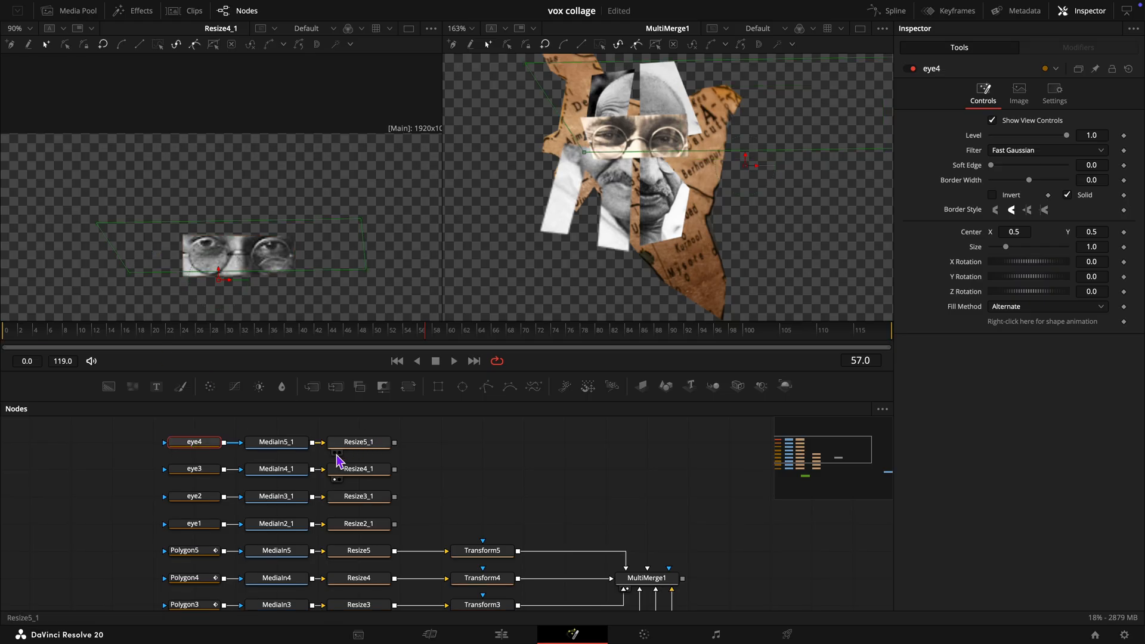
click(335, 453)
drag(131, 266, 24, 259)
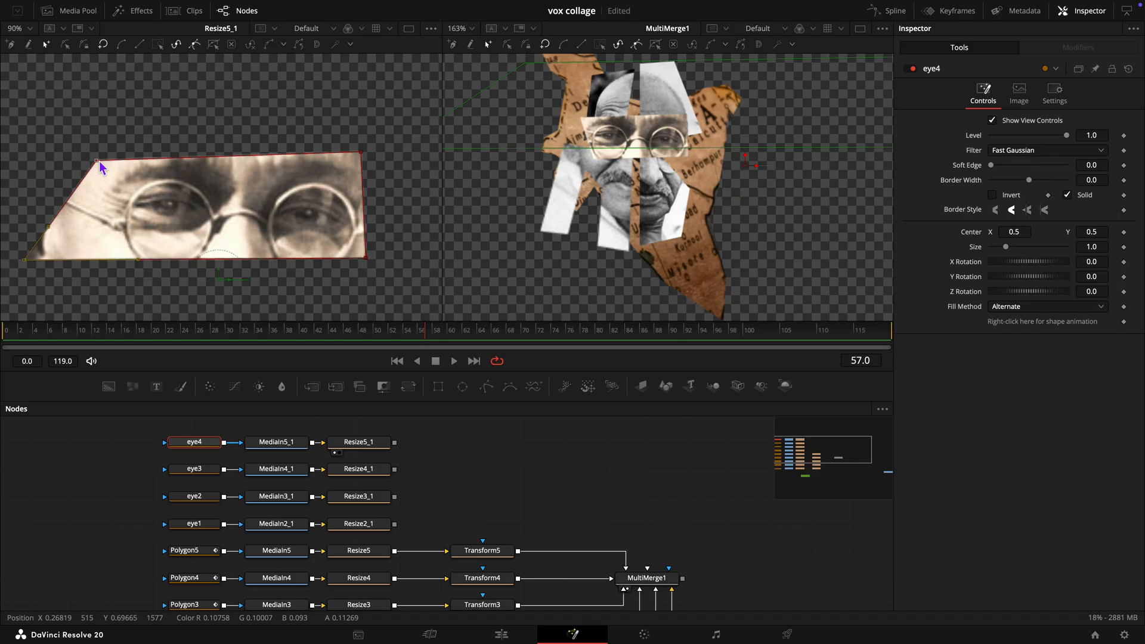
drag(99, 161, 23, 149)
scroll(127, 189, left, 3)
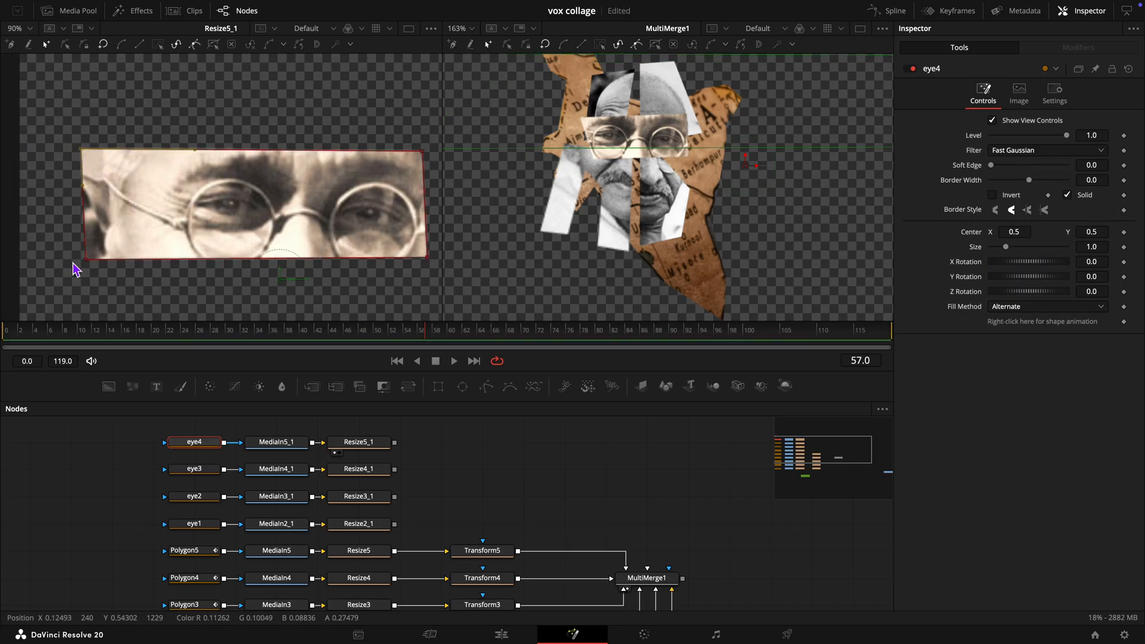
drag(87, 260, 65, 292)
scroll(225, 192, right, 4)
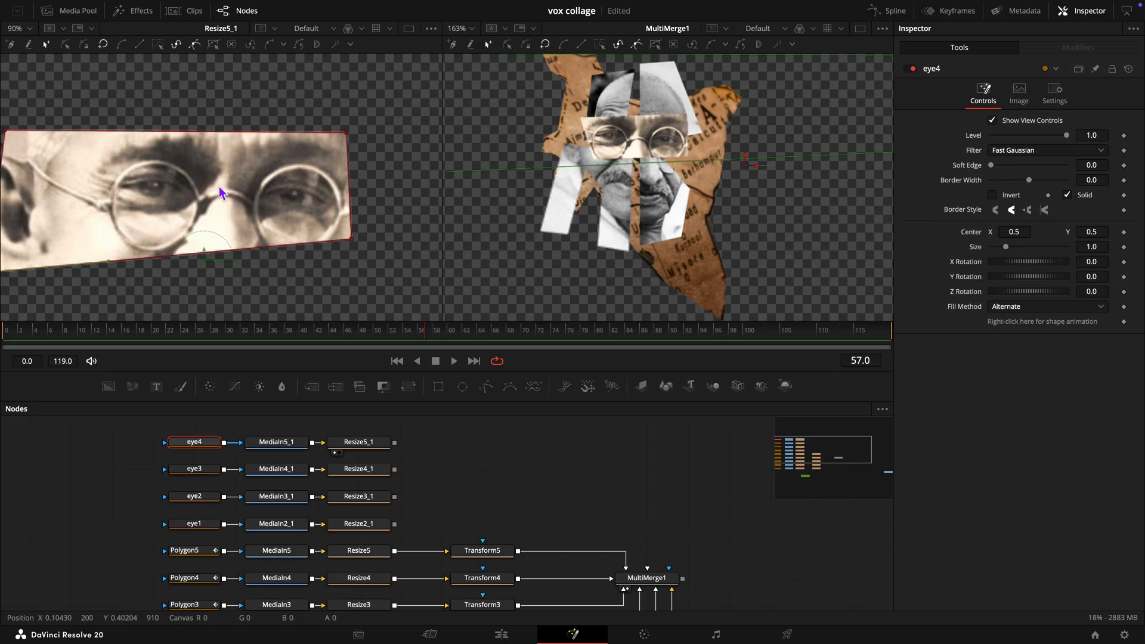
drag(354, 242, 381, 258)
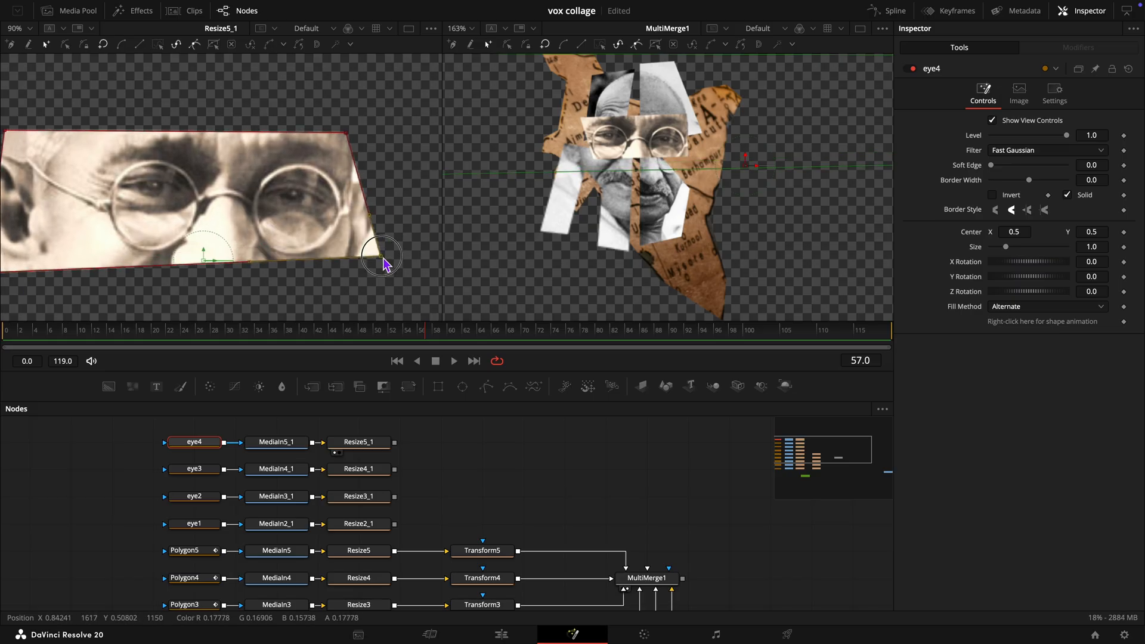
drag(349, 133, 385, 143)
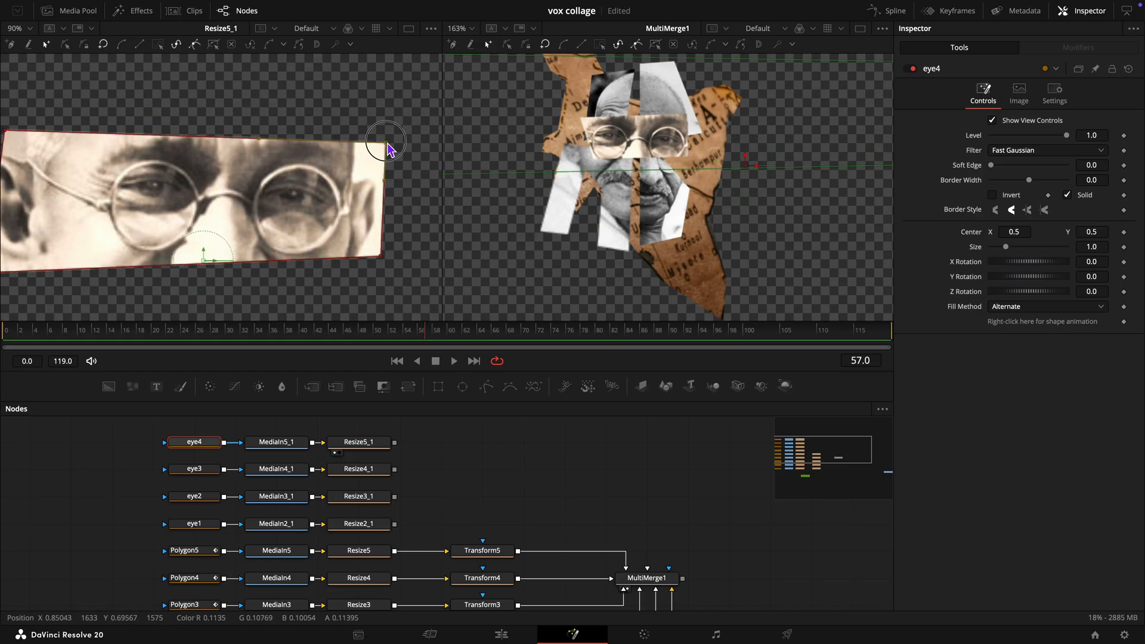
Step: Add a Transform node after Resize2_1 and another after Resize3_1, connecting both to MultiMerge1
scroll(495, 501, down, 2)
scroll(495, 501, right, 5)
scroll(495, 501, up, 2)
click(250, 519)
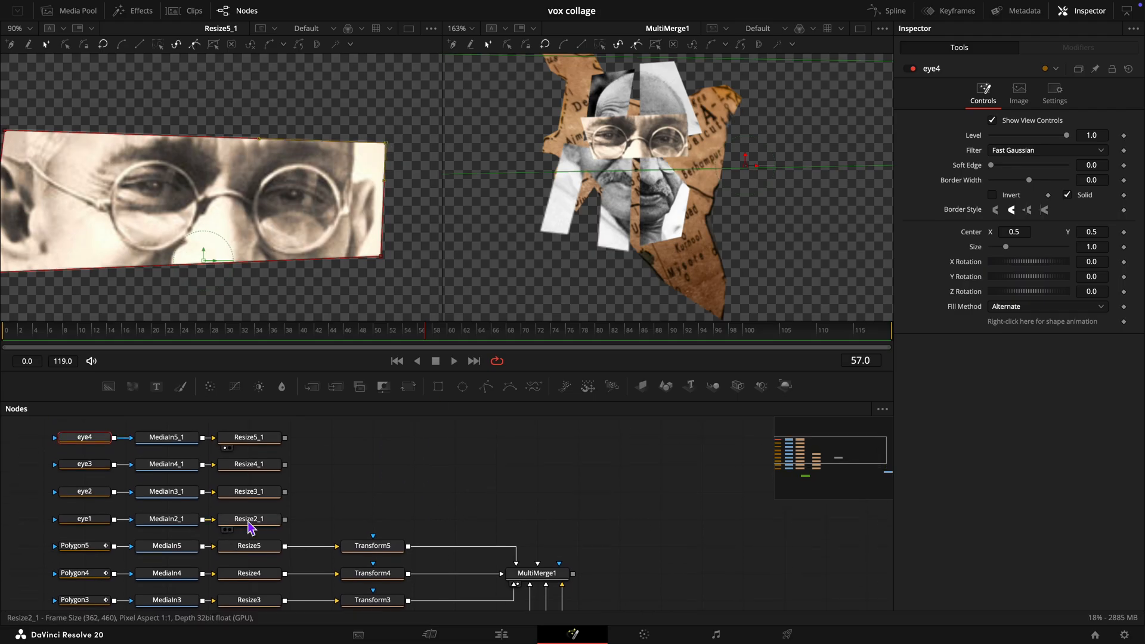
click(408, 385)
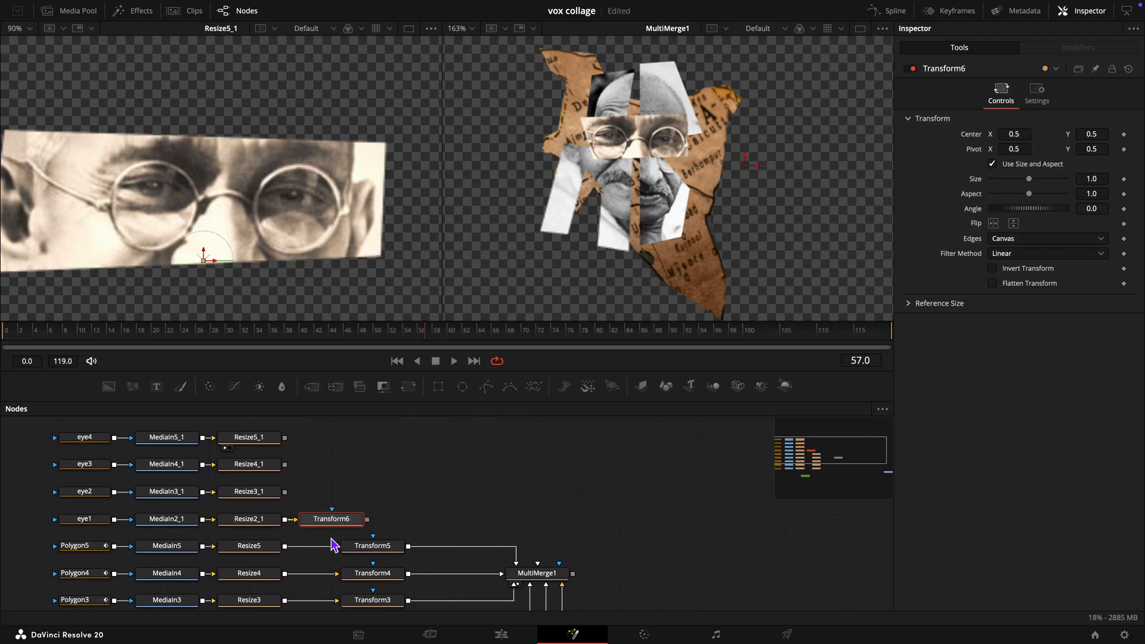
drag(409, 519, 529, 566)
click(264, 497)
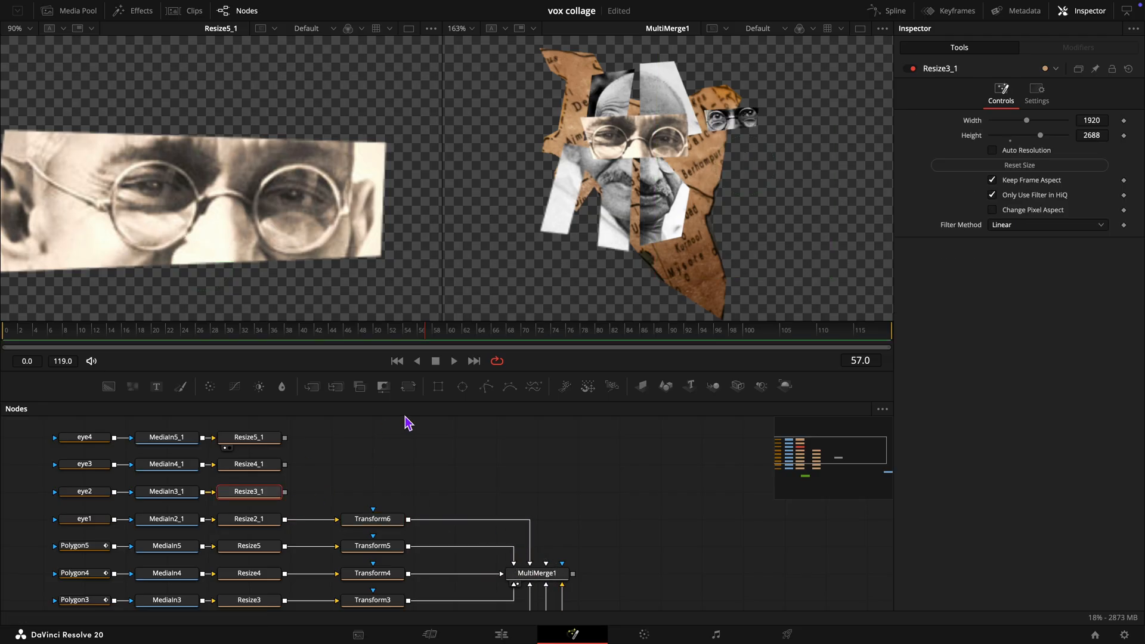
click(408, 386)
drag(337, 493, 537, 571)
Step: Add a Transform node after Resize4_1 and another after Resize5_1, connecting both to MultiMerge1
click(250, 465)
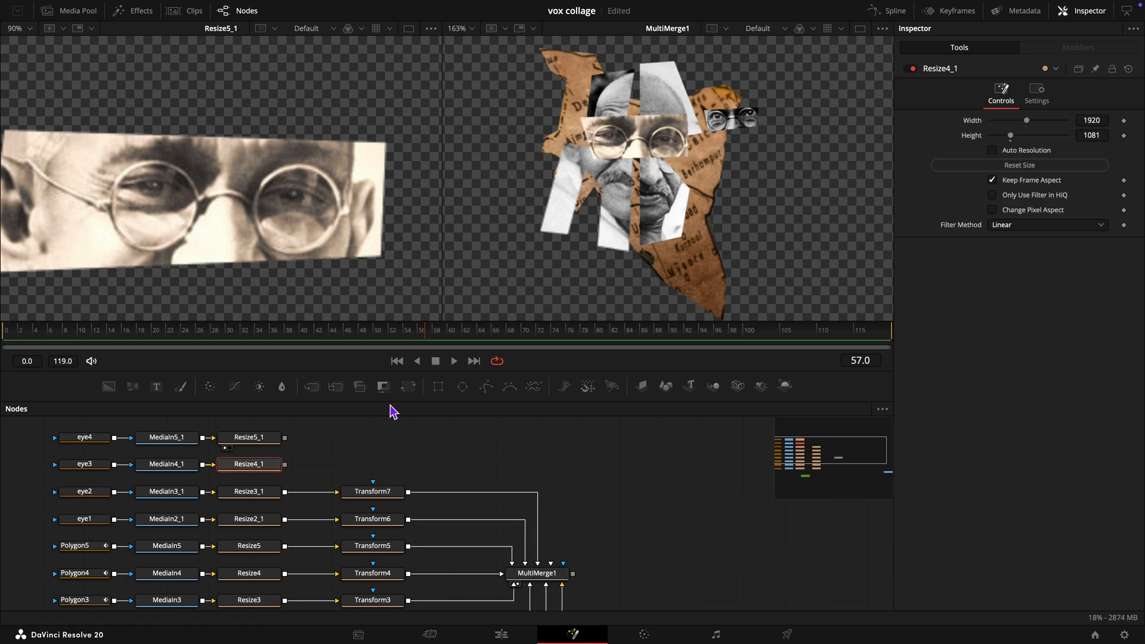
click(408, 386)
drag(340, 471, 550, 571)
click(250, 438)
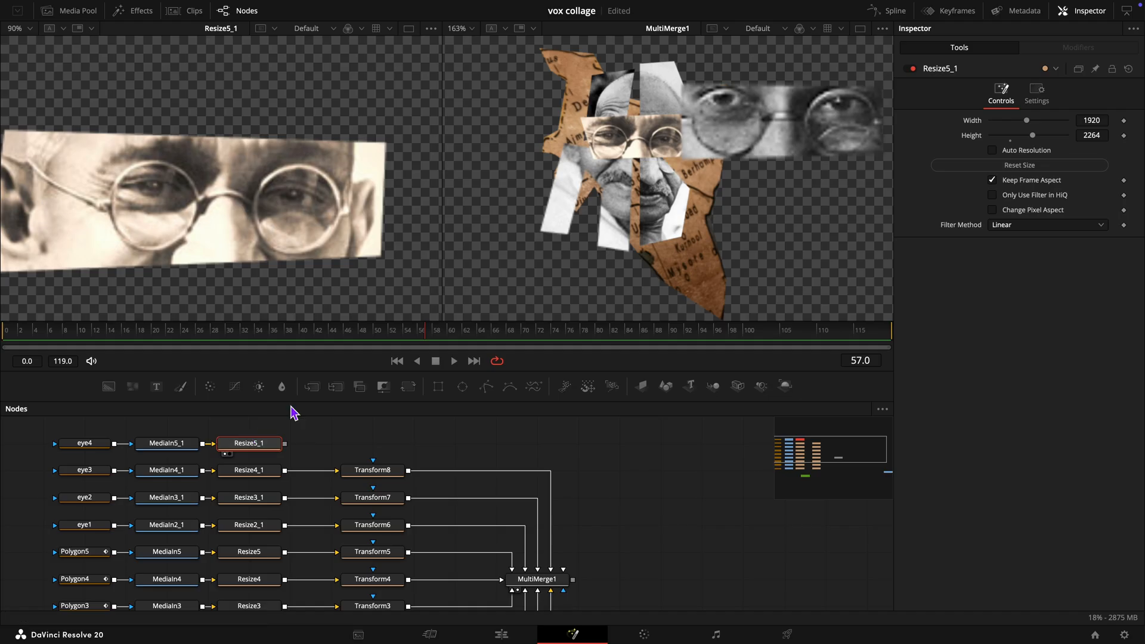
click(408, 386)
drag(362, 445, 544, 587)
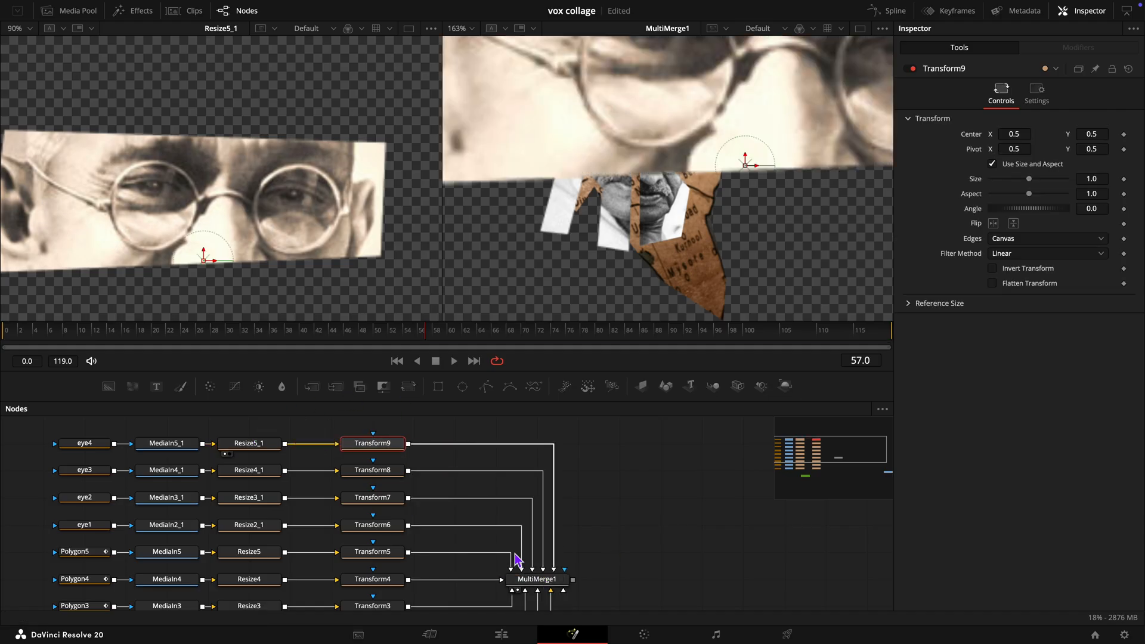
Step: Set the Center X of Transform6 to 0.191
click(372, 526)
scroll(565, 249, down, 5)
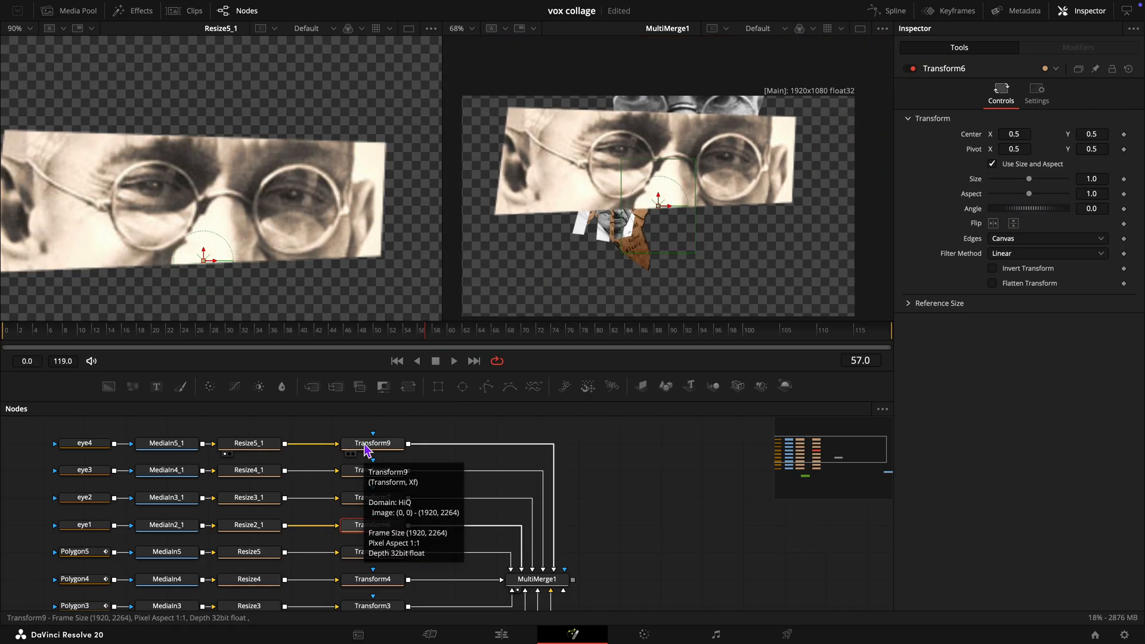
drag(1026, 141, 838, 180)
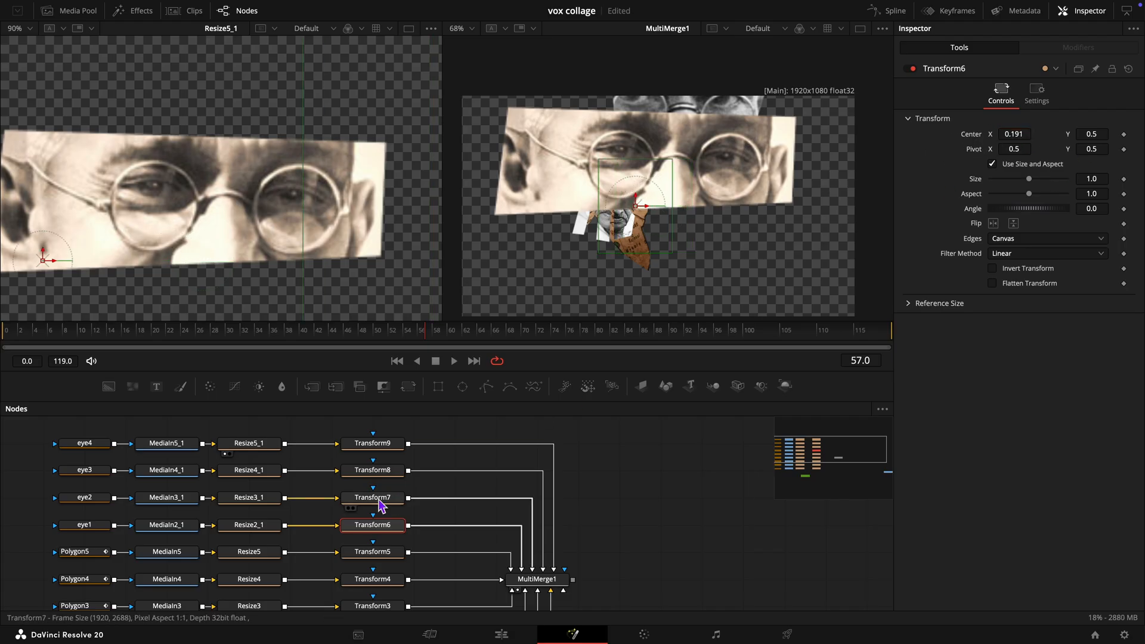
click(379, 504)
Step: Scale Transform9 to 0.156 and set its center to X 0.39, Y 0.508, placing the eye4 strip over the portrait's eyes
click(369, 443)
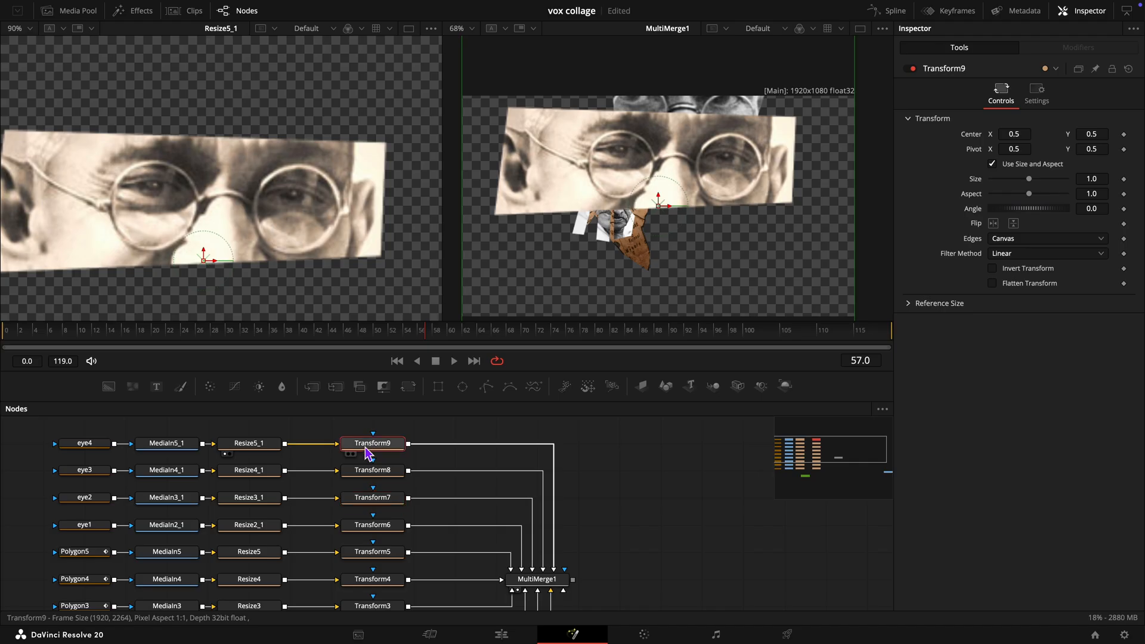
drag(1020, 138, 926, 138)
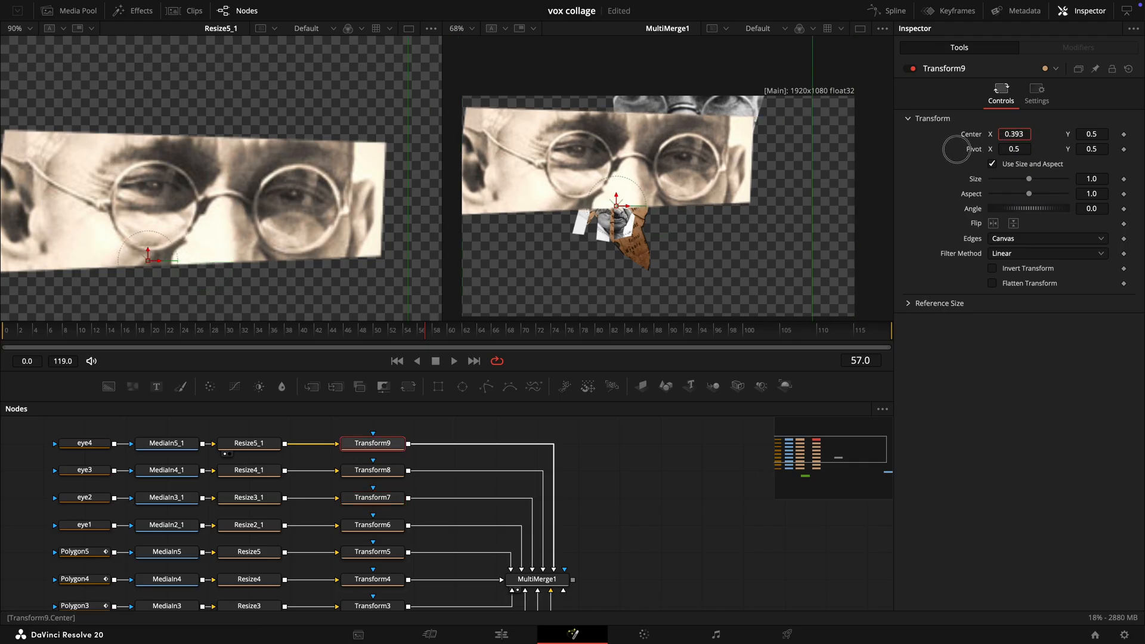
drag(1029, 182, 995, 182)
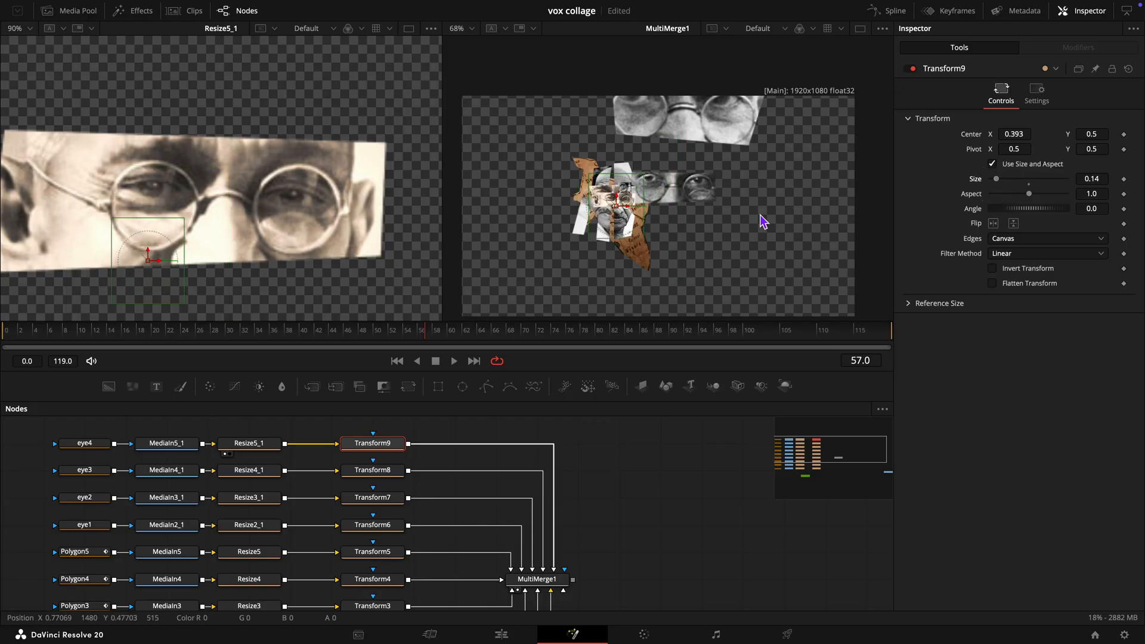
scroll(727, 215, up, 8)
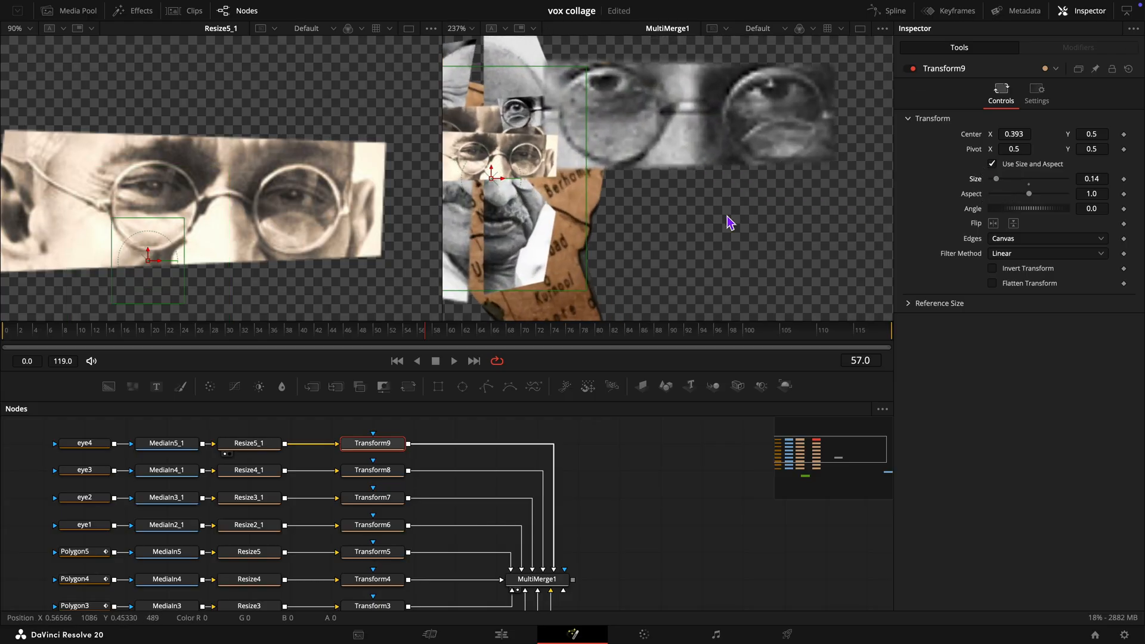
scroll(727, 216, left, 4)
drag(1093, 179, 1097, 178)
drag(1090, 137, 1090, 133)
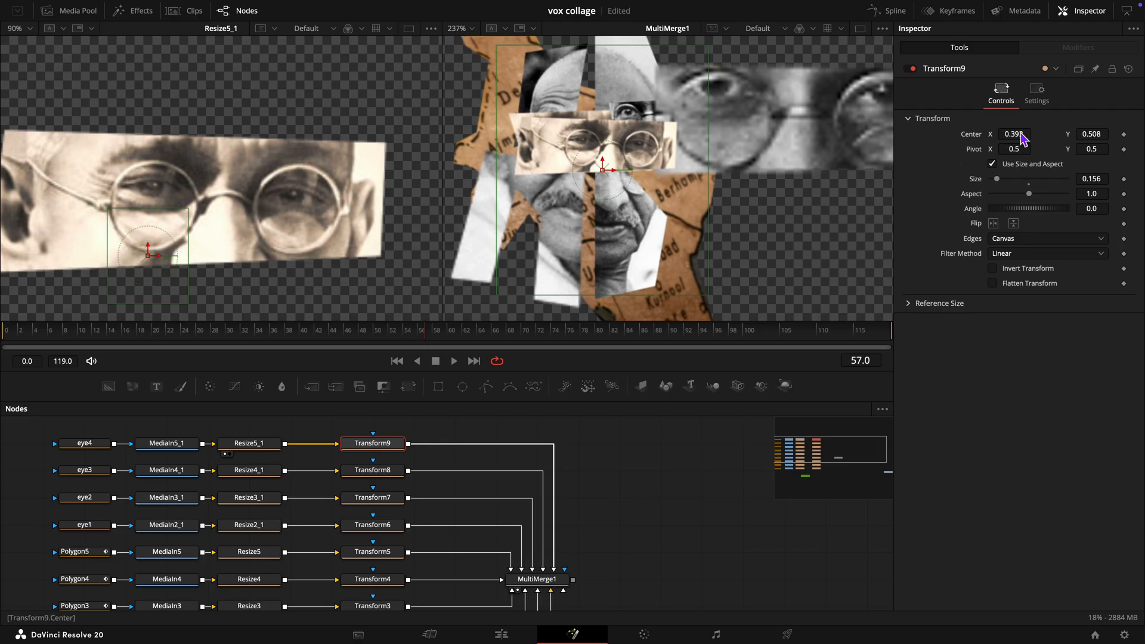
drag(1022, 138, 1011, 133)
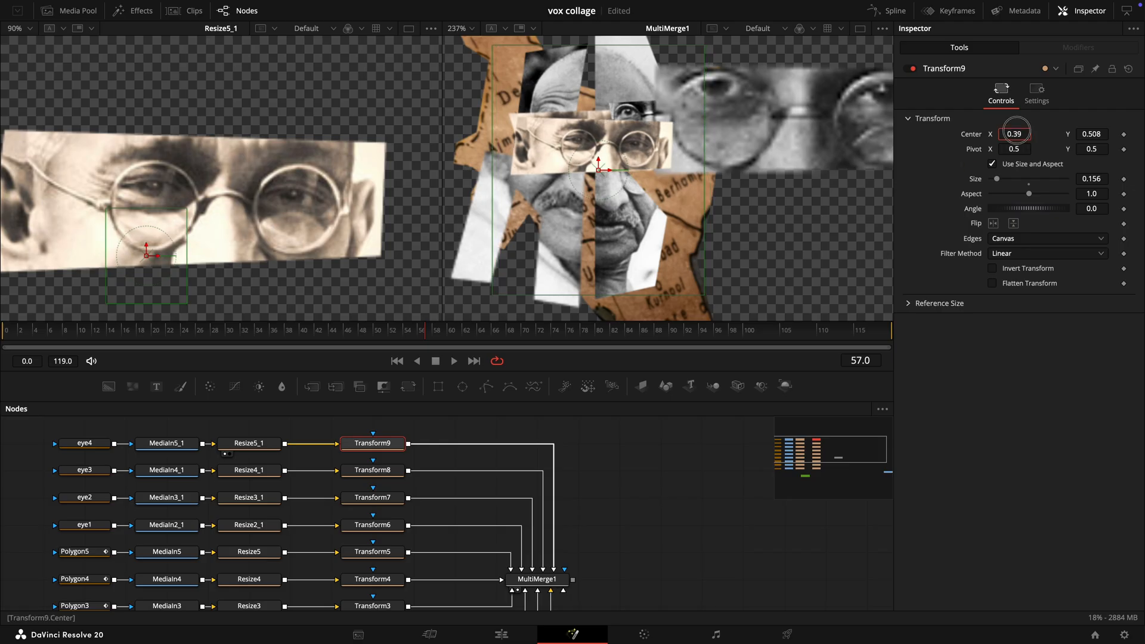
Step: Scale Transform8 to 0.5, set its Center X to 0.368 and adjust Center Y to align the eye3 strip with the portrait's eyes
click(388, 474)
drag(1027, 181, 936, 139)
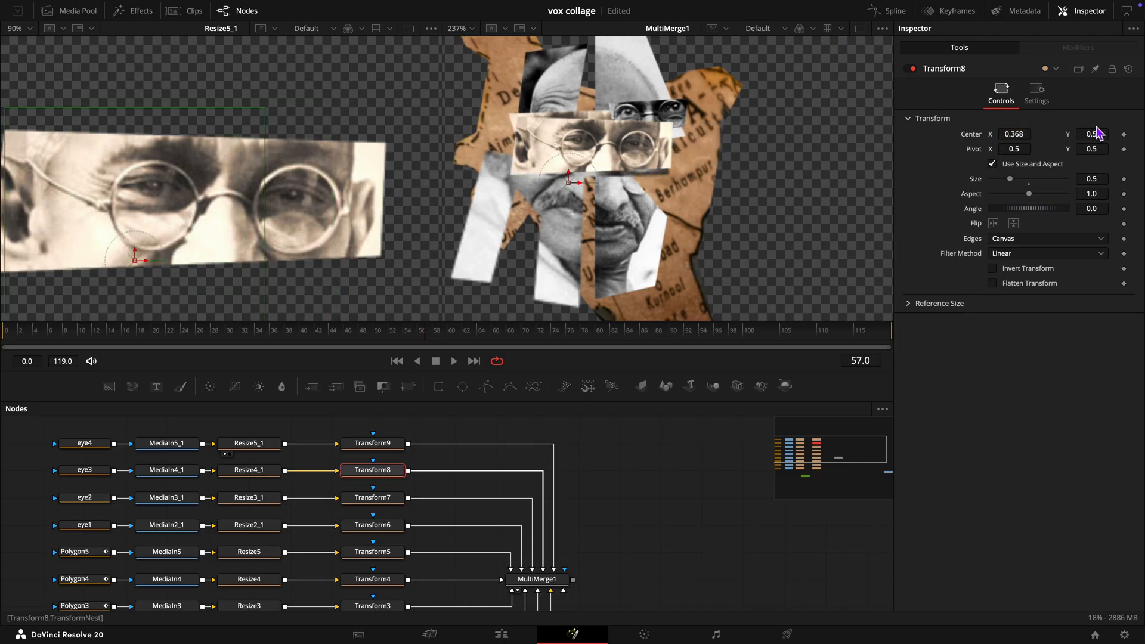
drag(1087, 139, 1096, 139)
Step: Scale Transform7 to 0.28 and set its center to X 0.363, Y 0.474, aligning the eye2 strip with the portrait's eyes
click(384, 499)
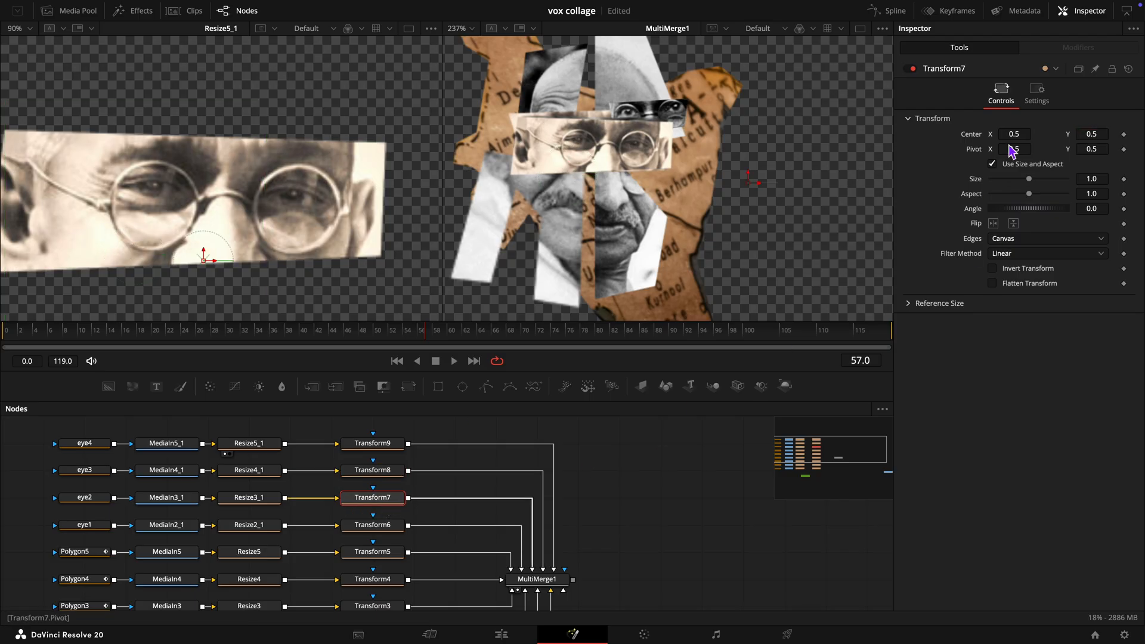
drag(1029, 180, 1003, 192)
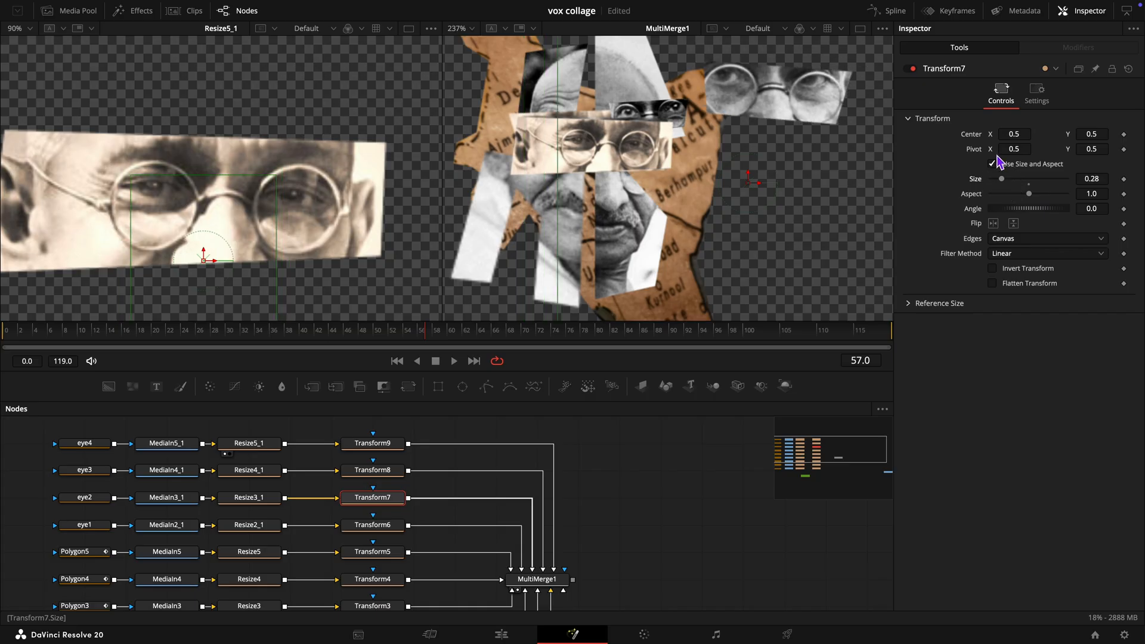
drag(1021, 138, 938, 156)
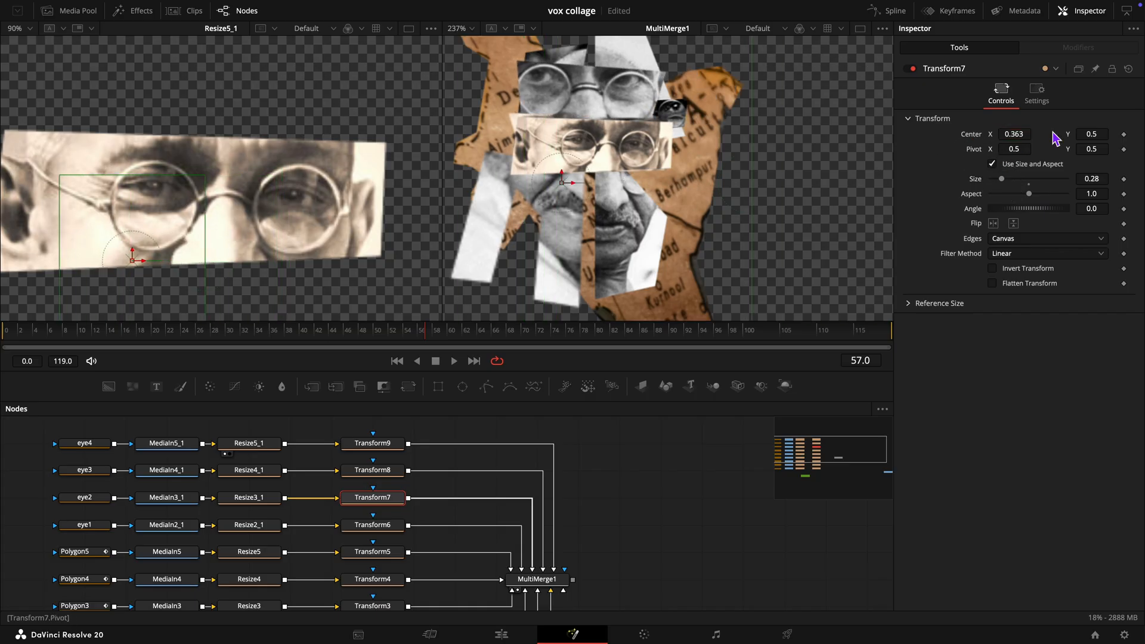
drag(1092, 140, 1073, 135)
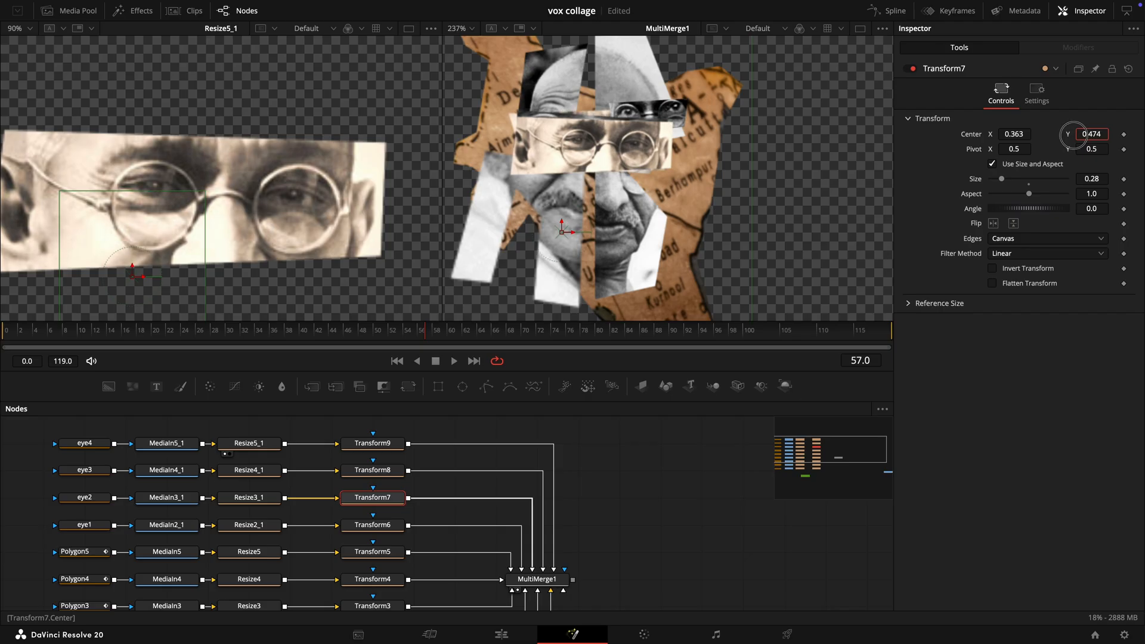
Step: Scale Transform6 to 2.21 and set its center to X 0.052, Y 0.159, aligning the eye1 strip with the portrait's eyes
click(383, 527)
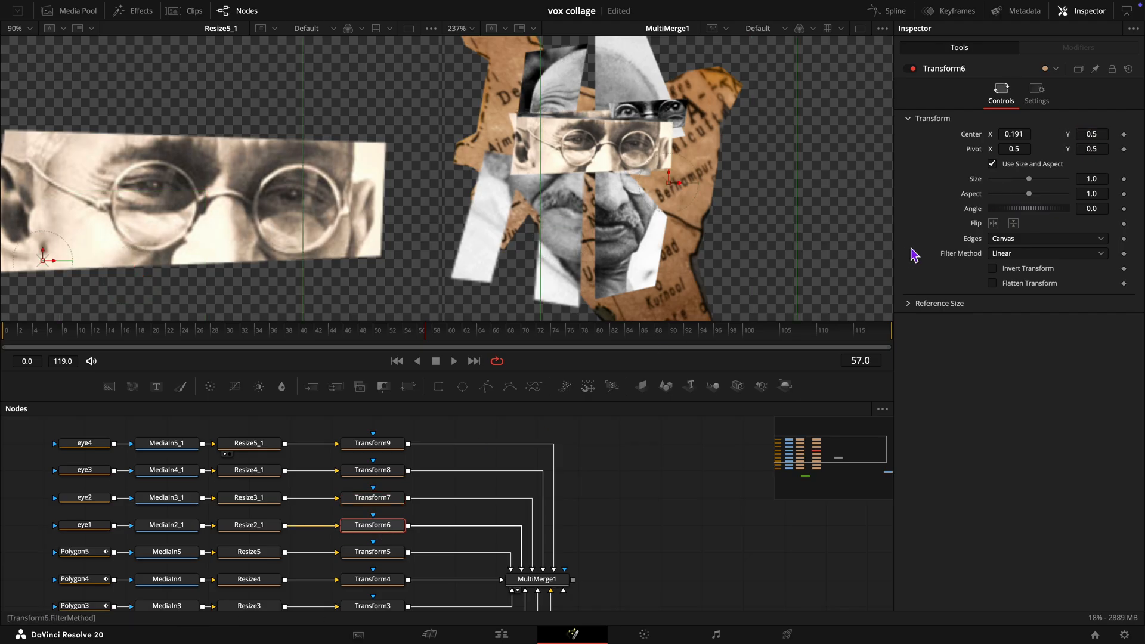
drag(1025, 134, 847, 149)
drag(1027, 181, 1039, 179)
drag(1094, 138, 886, 169)
drag(1005, 138, 1096, 134)
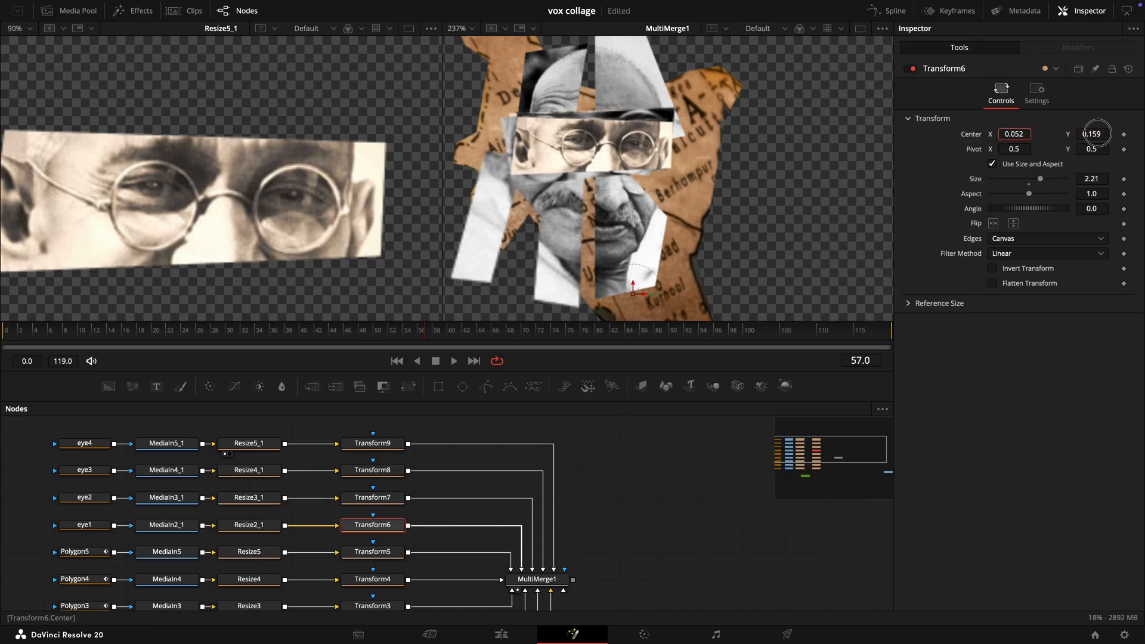
Step: Reduce Transform6's size to 2.154 to refine the fit of the eye1 strip over the portrait
drag(1091, 179, 1062, 186)
scroll(493, 549, left, 2)
scroll(493, 548, left, 2)
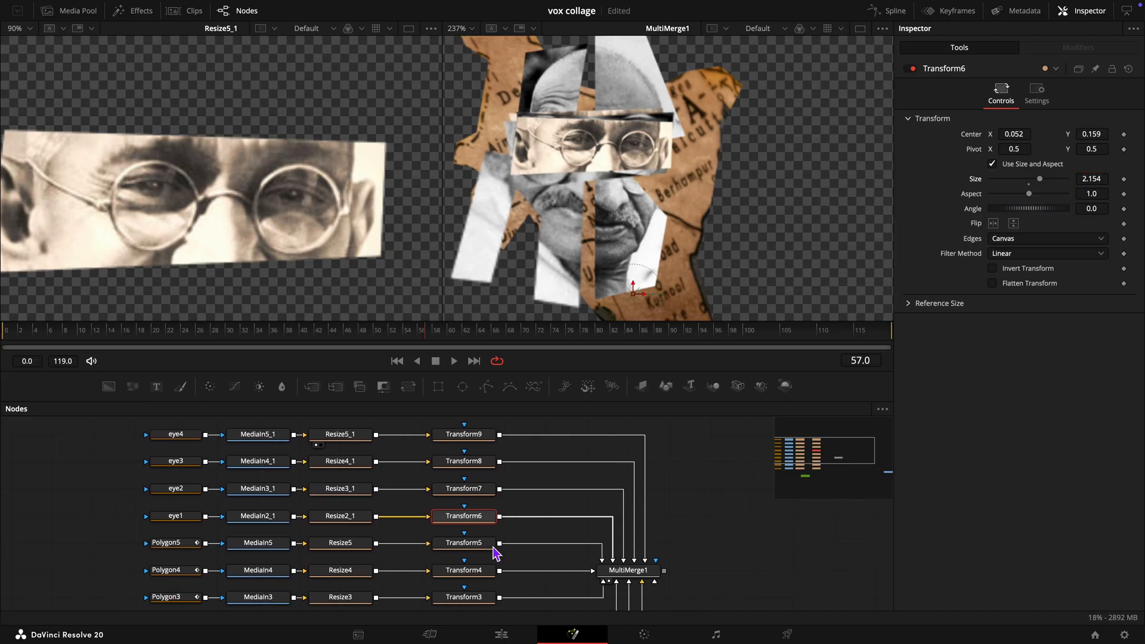
Step: Keyframe eye1's Level to 0.0 at frame 0, 1.0 through frame 11, and 0.0 at frame 12
click(397, 361)
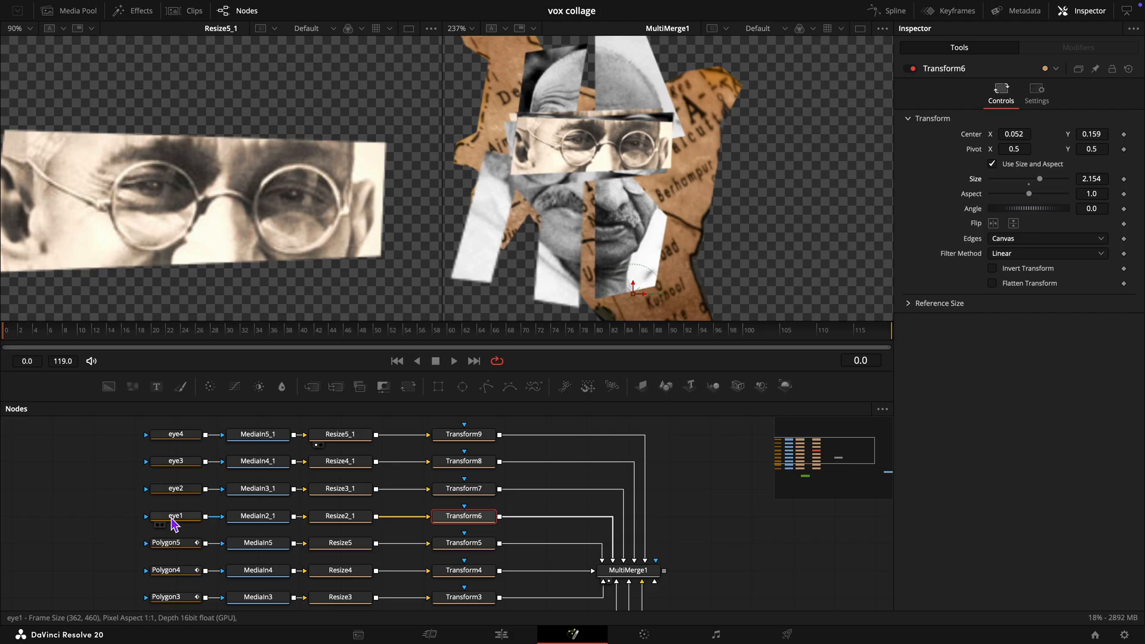
click(172, 516)
click(1124, 136)
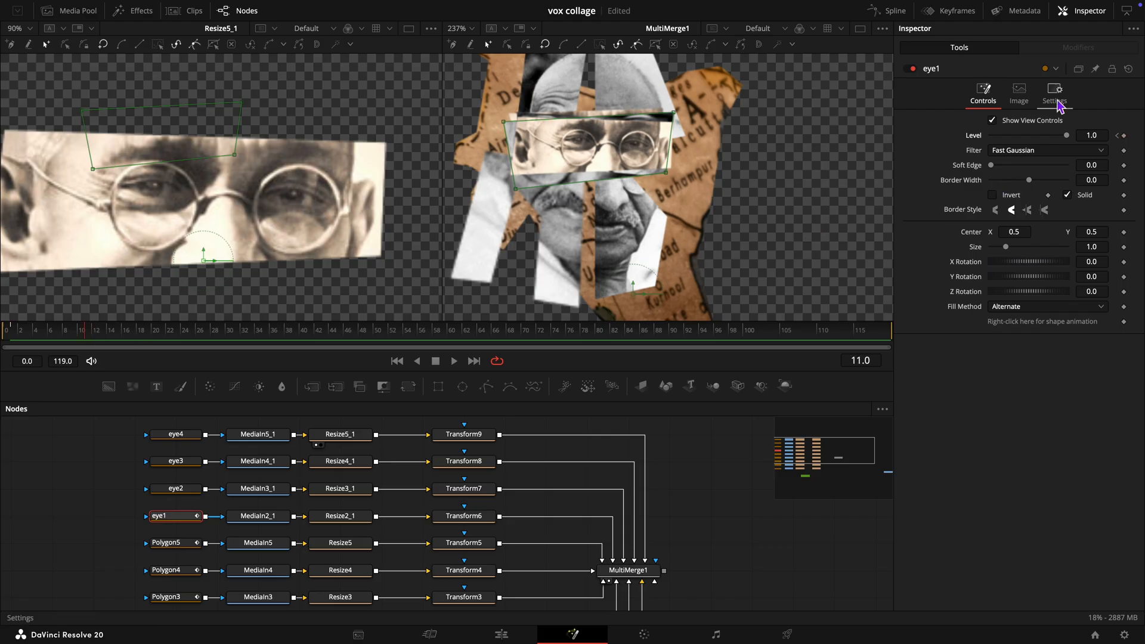
key(Right)
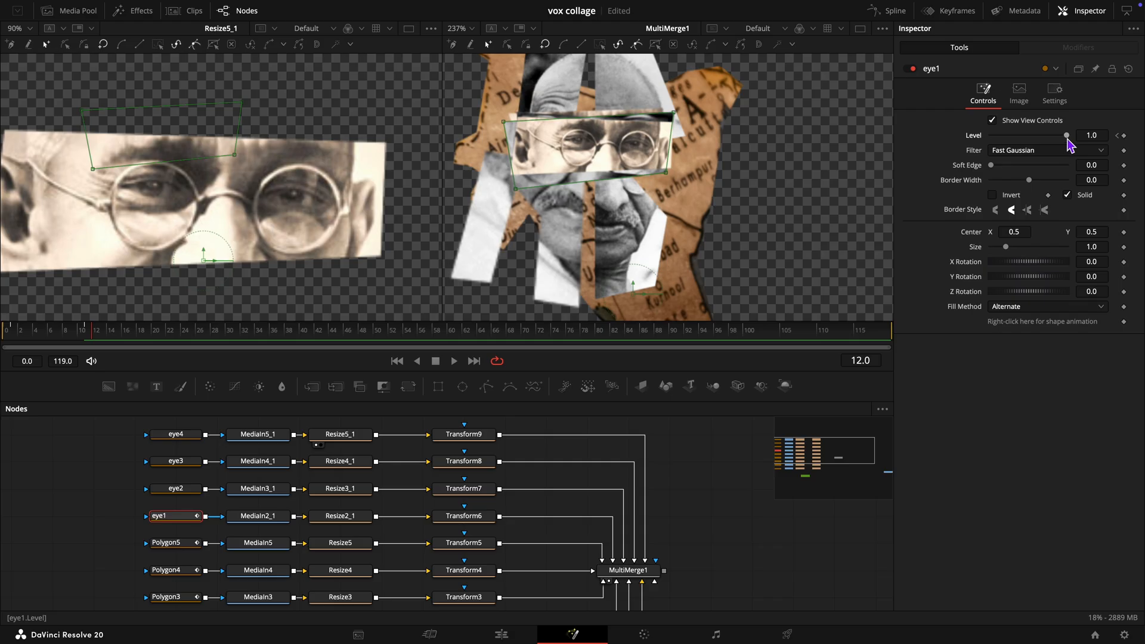
drag(1067, 140, 937, 137)
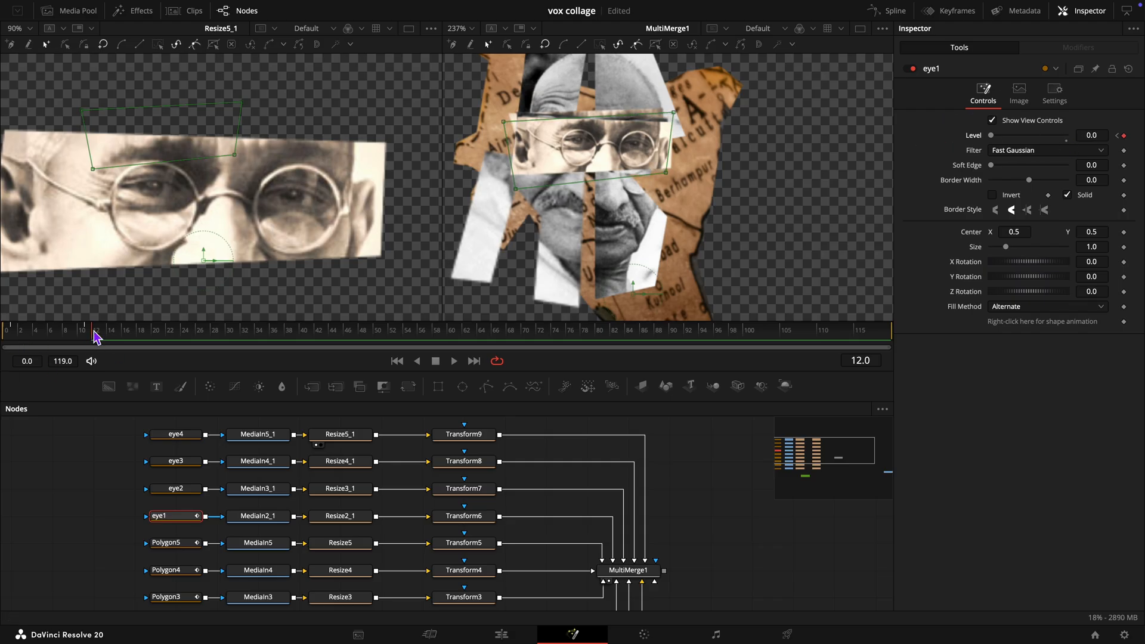
drag(93, 332, 1, 361)
drag(1067, 137, 954, 139)
Step: Keyframe eye2's Level to 0.0 at frame 11, 1.0 at frames 12 and 23, and 0.0 at frame 24
click(174, 489)
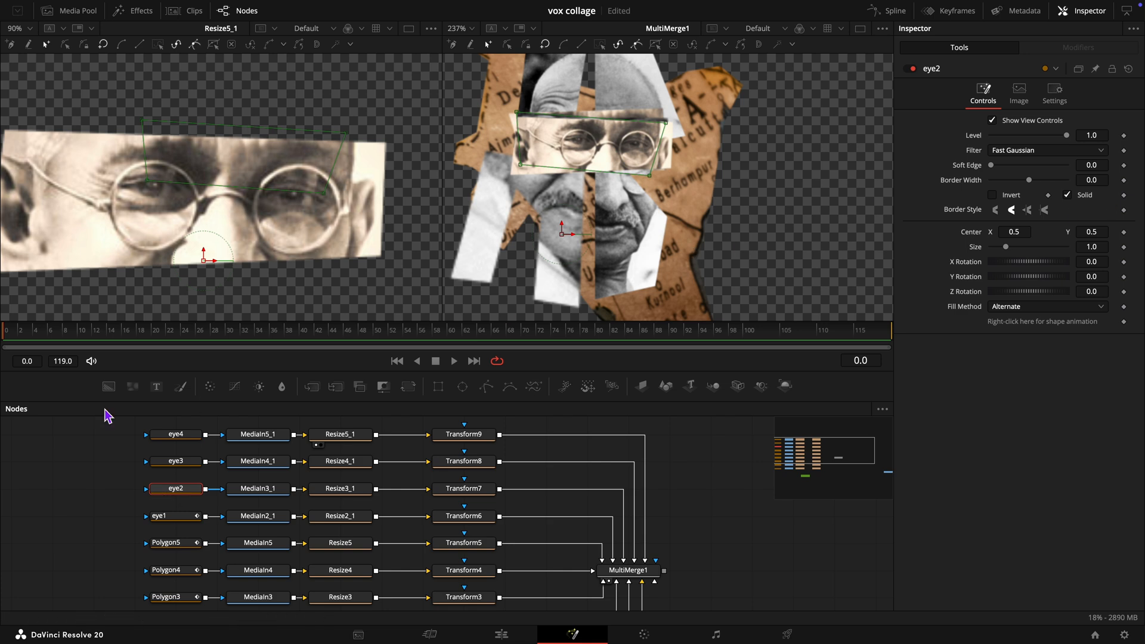
click(95, 336)
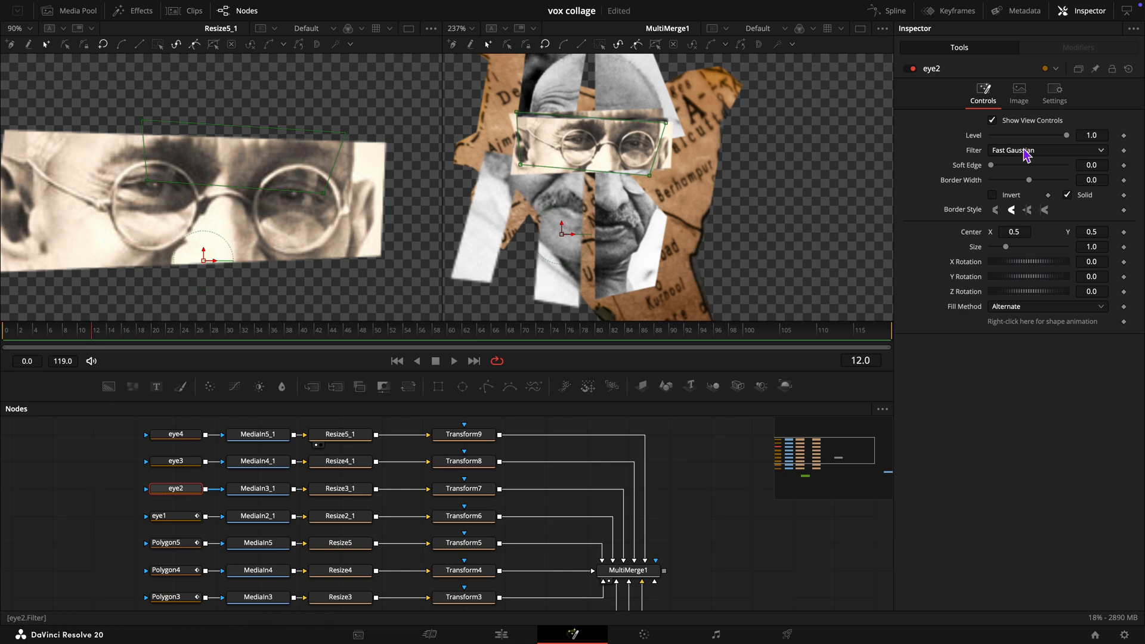
click(1124, 136)
key(Left)
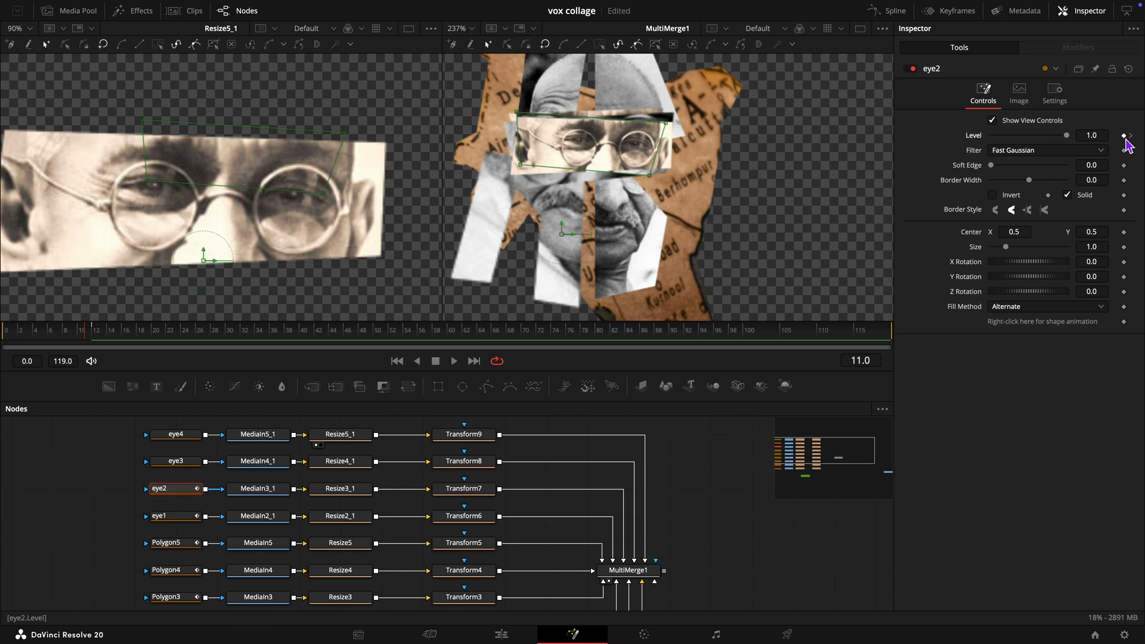
drag(1067, 142, 899, 128)
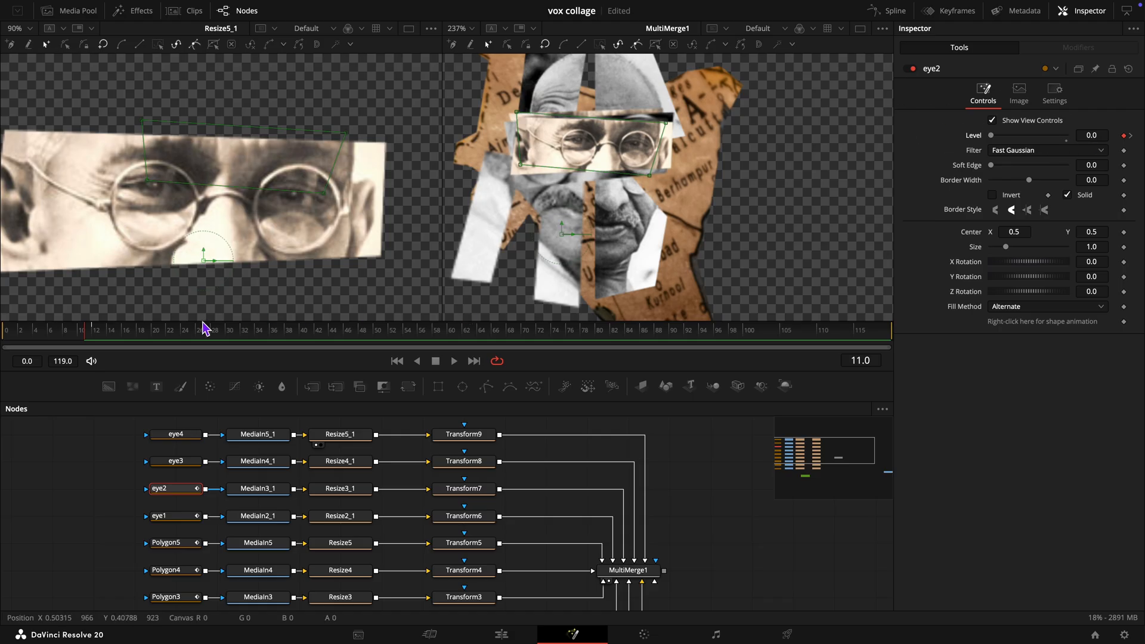
click(182, 336)
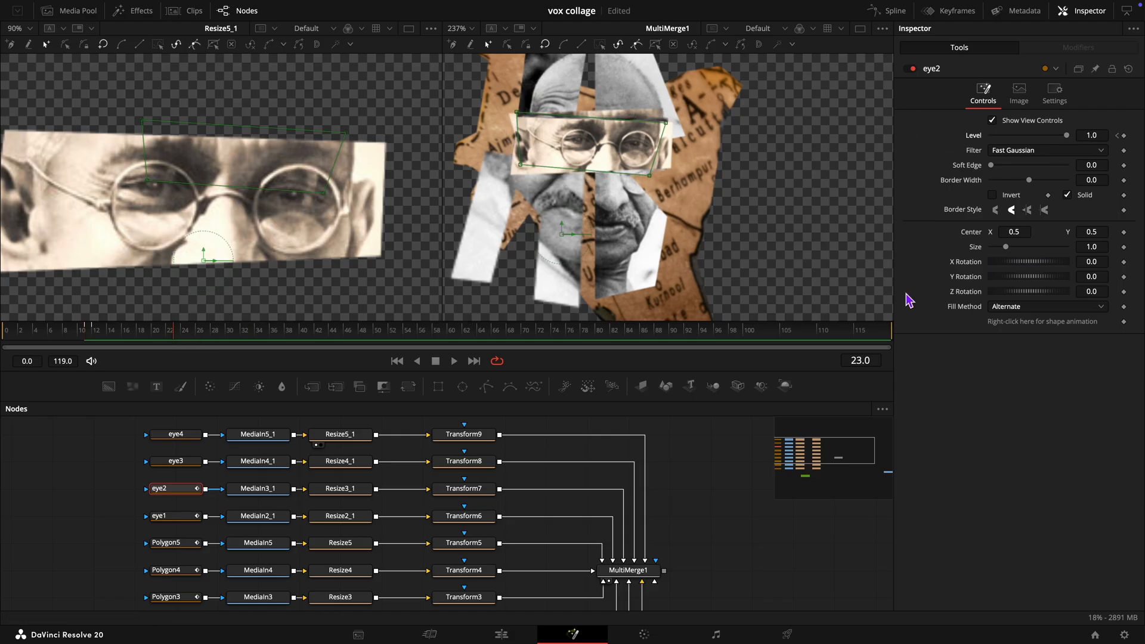
key(Right)
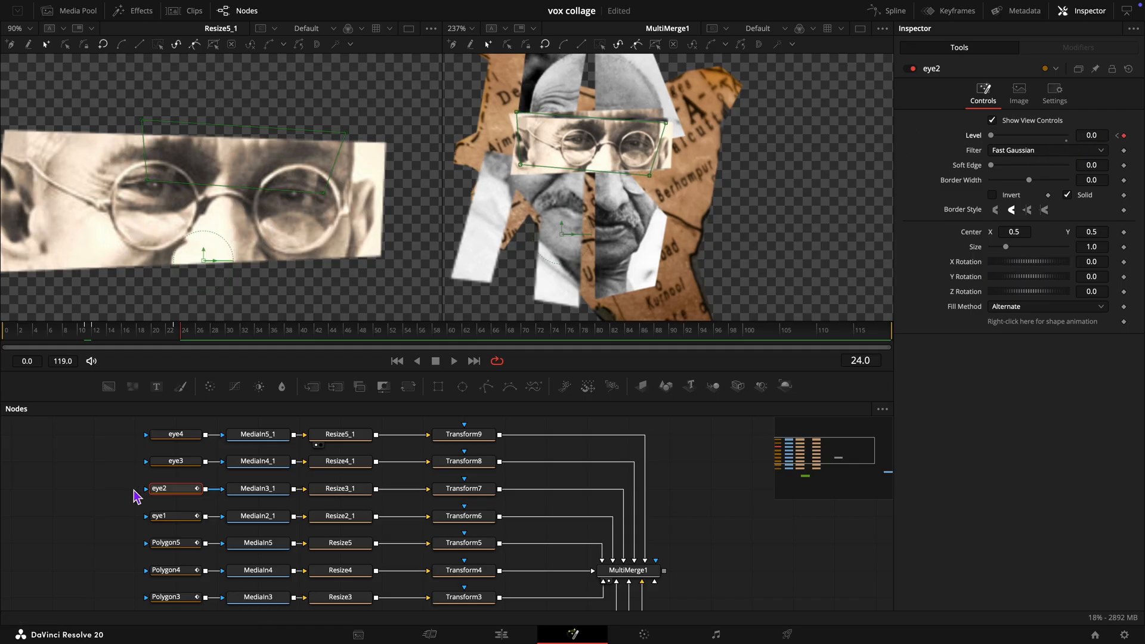
Step: Keyframe eye3's Level to 0.0 at frame 23, 1.0 at frames 24 and 35, and 0.0 at frame 36
click(161, 462)
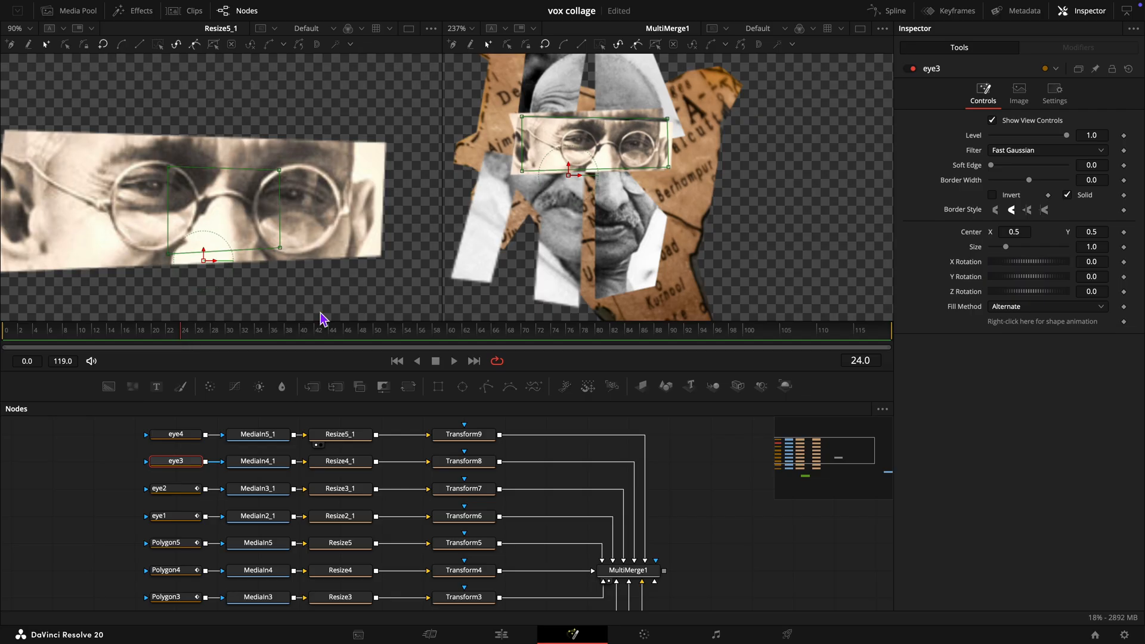
click(1123, 136)
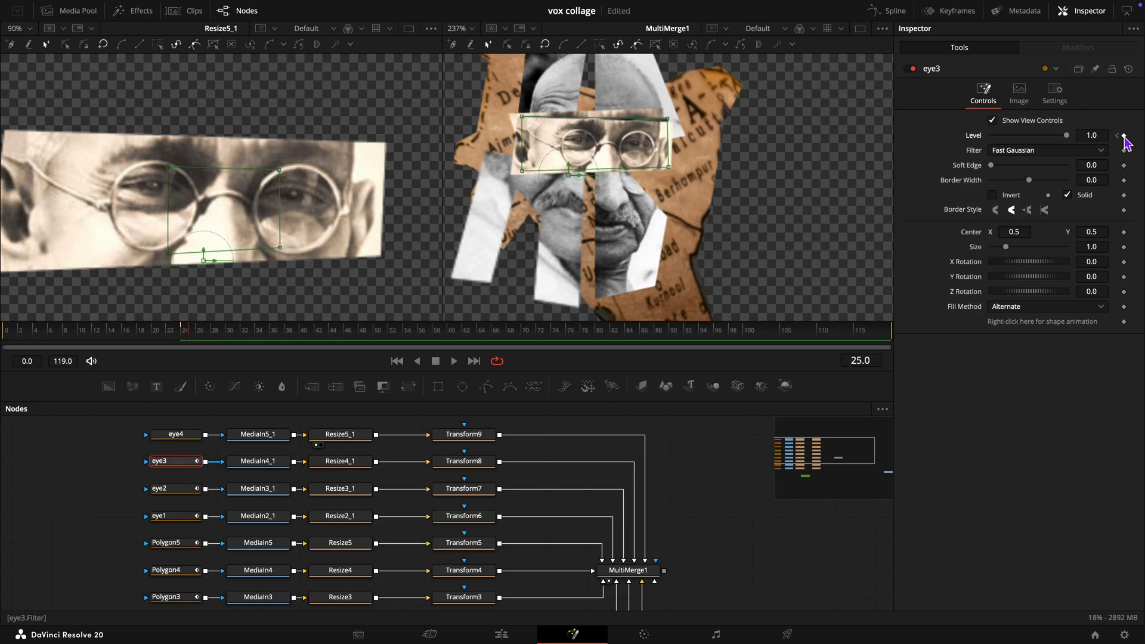
key(Left)
key(Left)
drag(1067, 136, 900, 138)
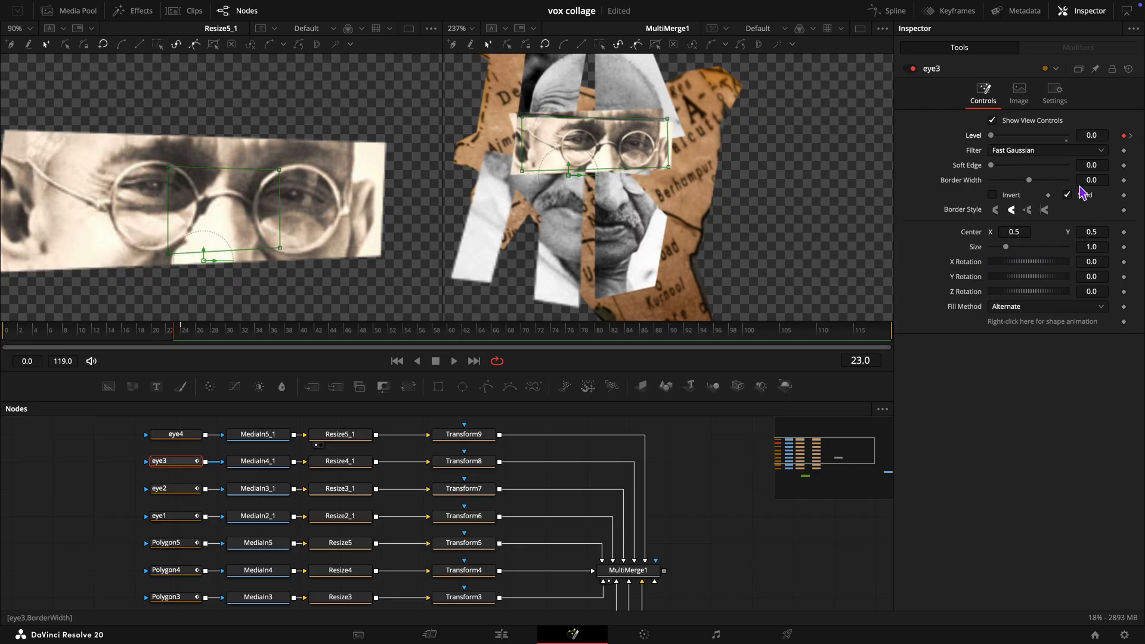
click(268, 335)
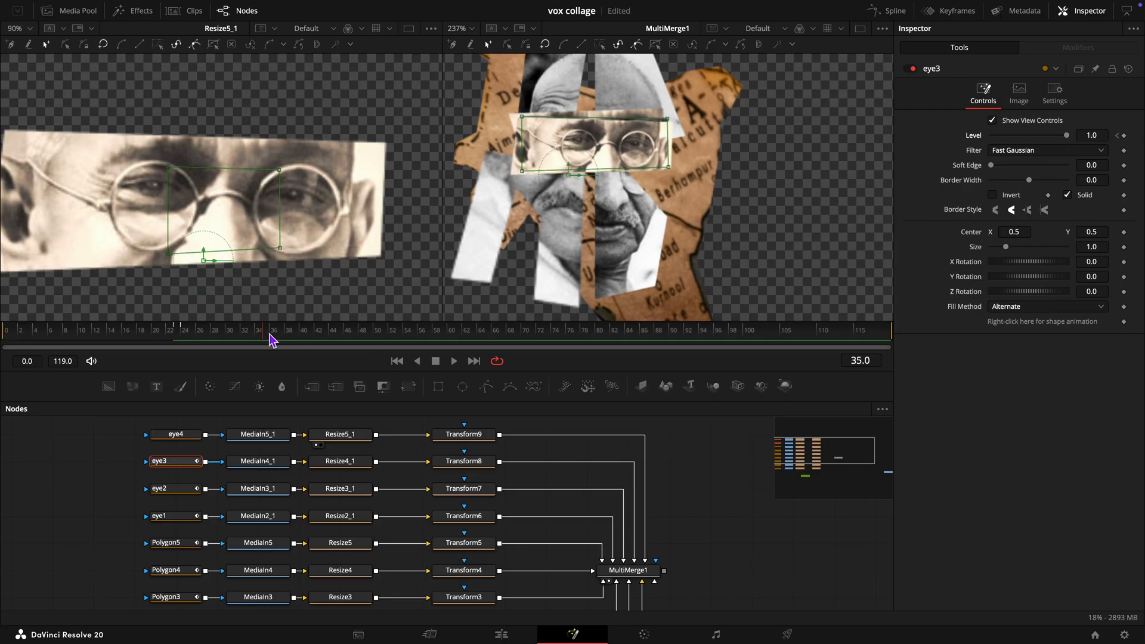
key(Right)
Step: Keyframe eye4's Level to 1.0 at frame 48 and 0.0 at frame 47
click(175, 434)
click(344, 336)
drag(343, 335, 367, 331)
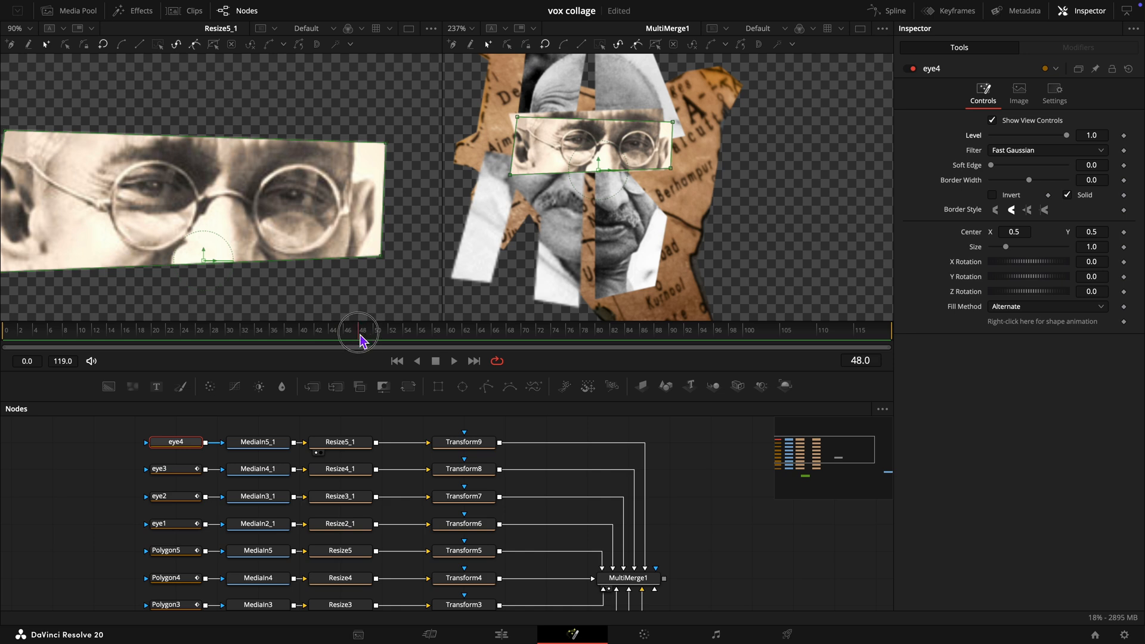
click(1123, 135)
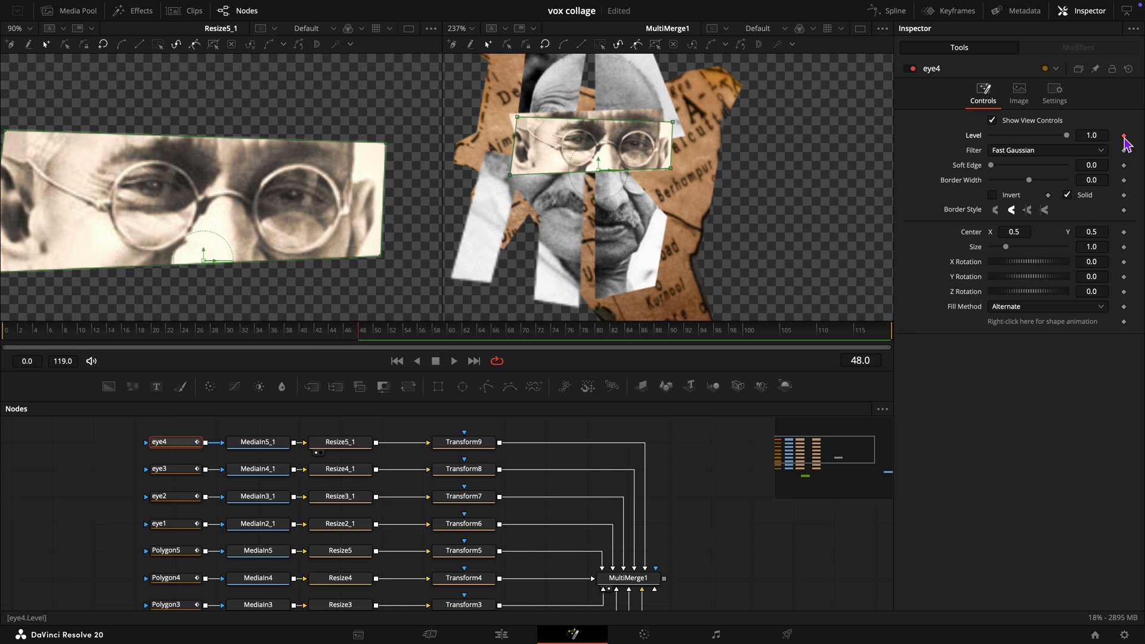
drag(1066, 135, 947, 129)
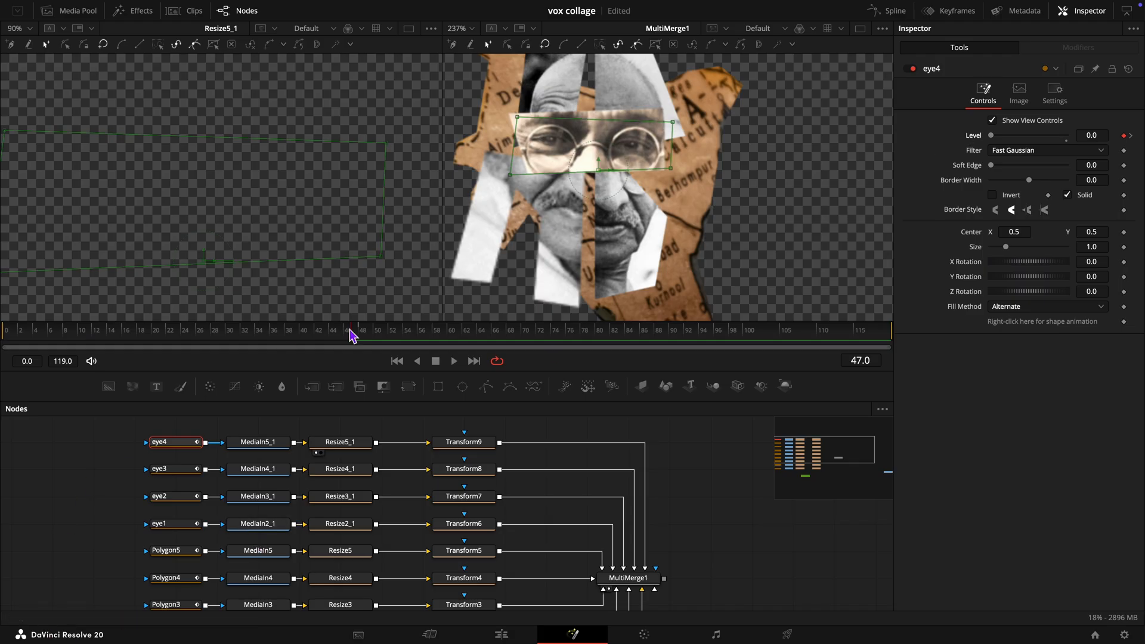
Step: Rename the Polygon5 mask node as eye5
click(165, 550)
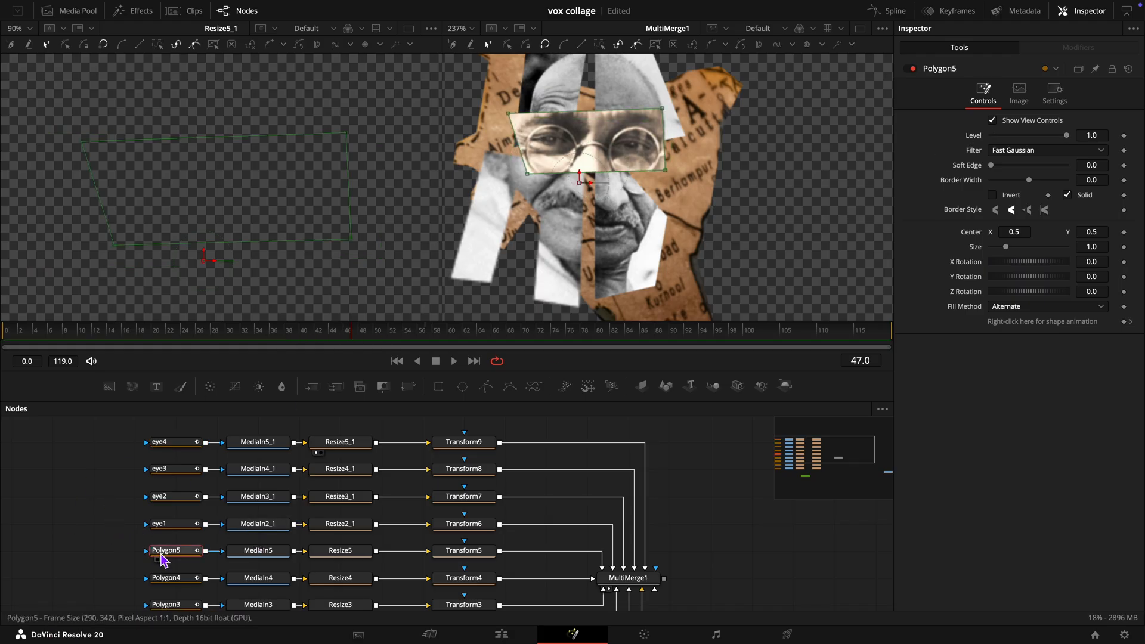
right_click(164, 550)
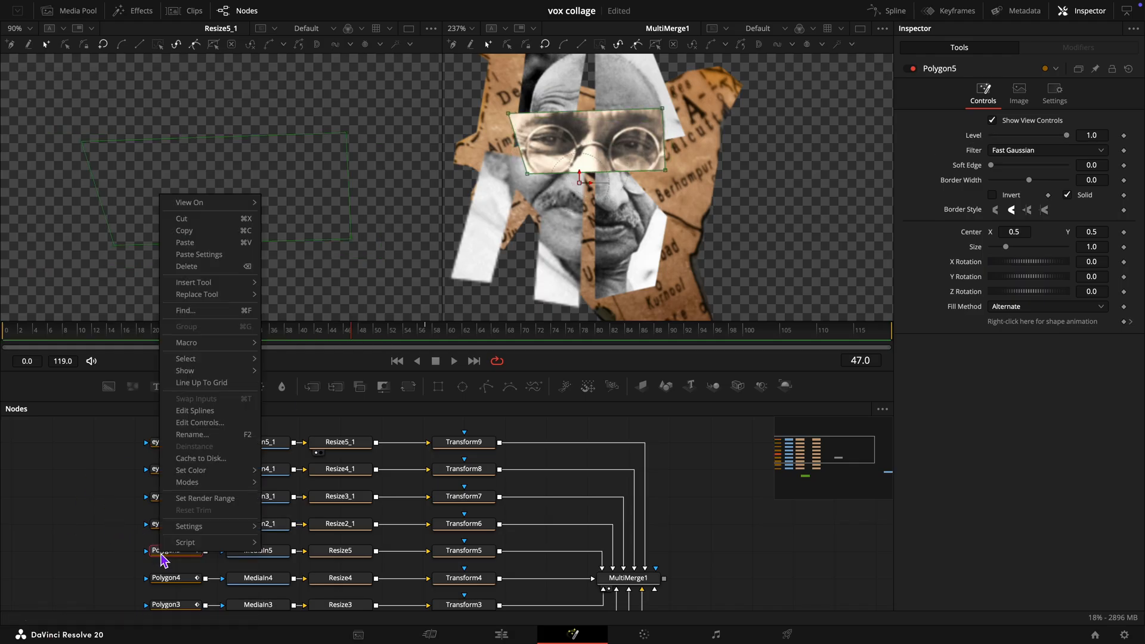
click(203, 434)
text(eye5)
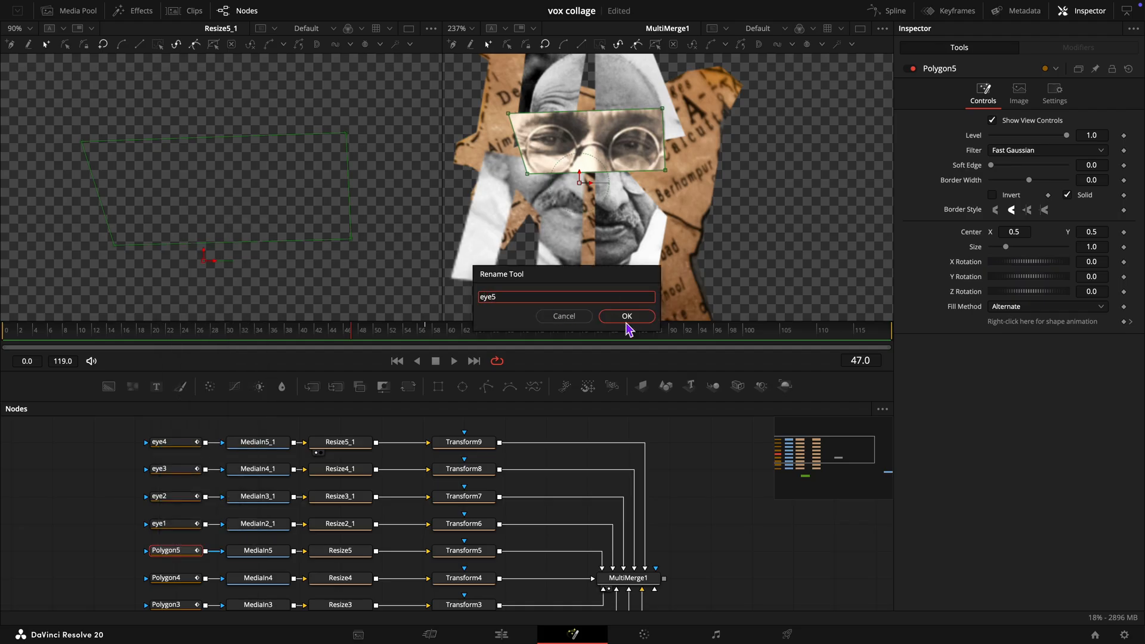
click(626, 315)
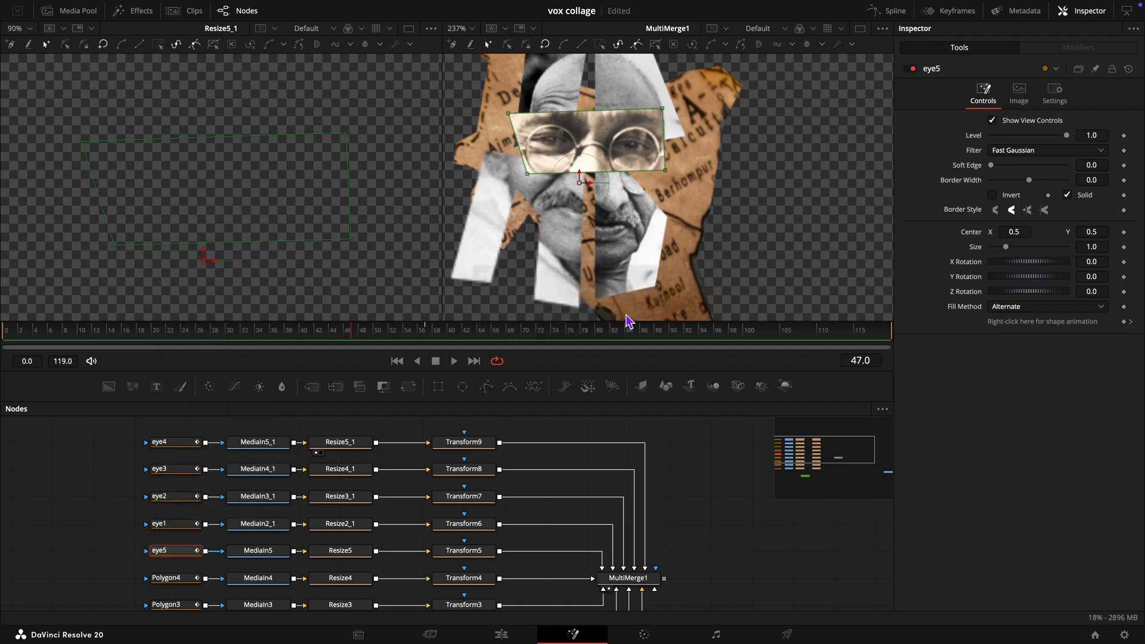
Step: Keyframe eye5's Level to 0.0 at frame 35, 1.0 at frames 36 and 47, and 0.0 at frame 48
click(281, 334)
drag(281, 334, 276, 334)
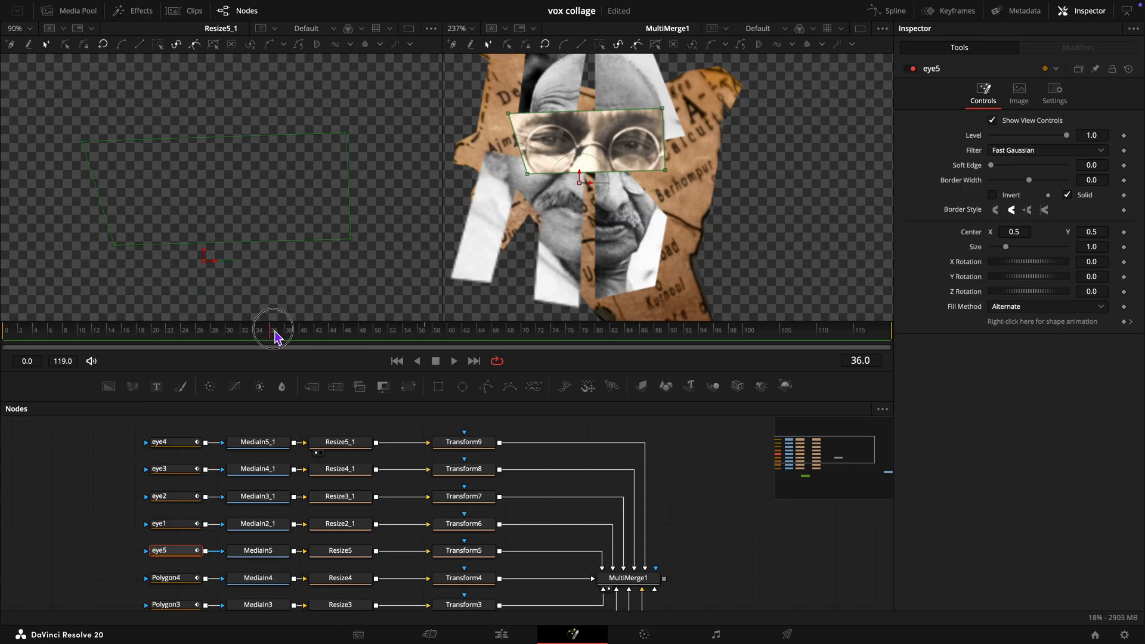
click(1124, 136)
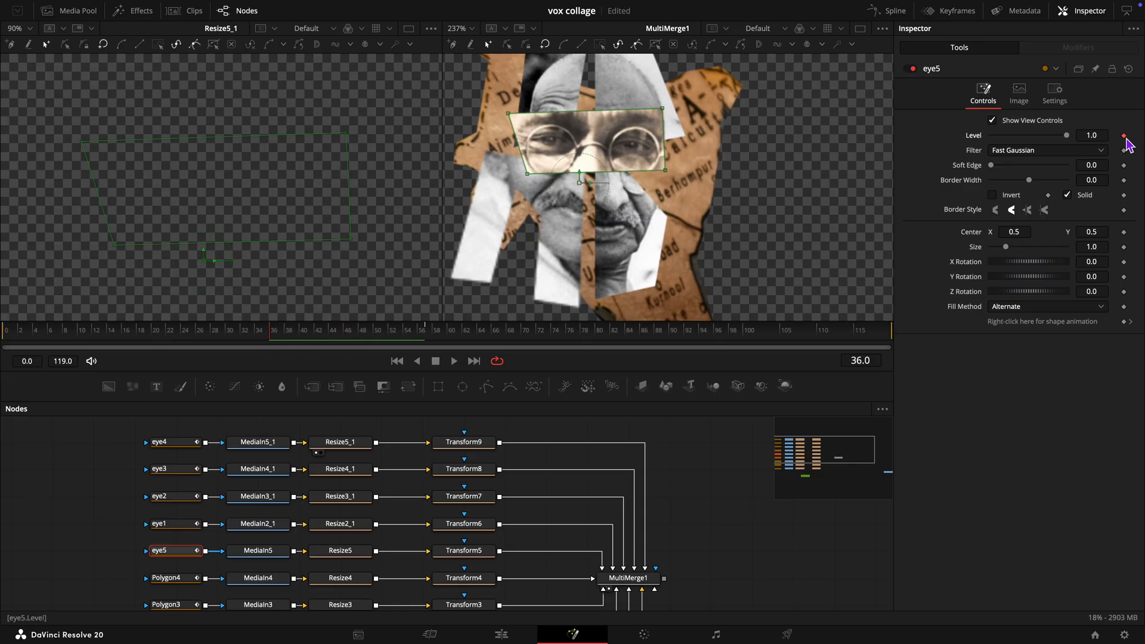
key(Left)
drag(1067, 135, 887, 133)
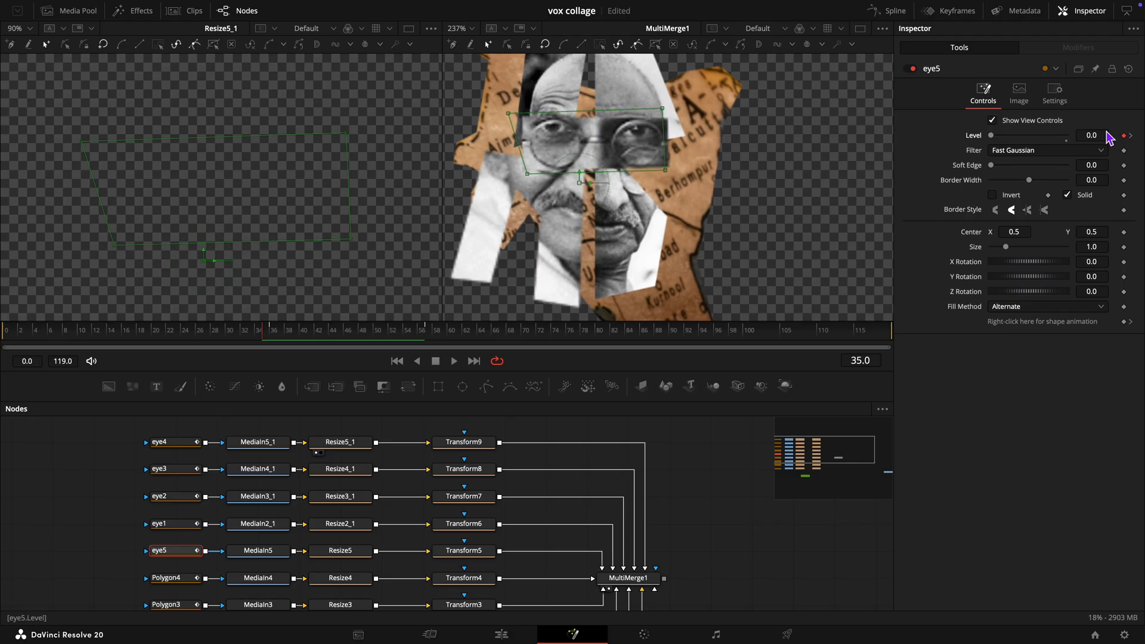
click(361, 339)
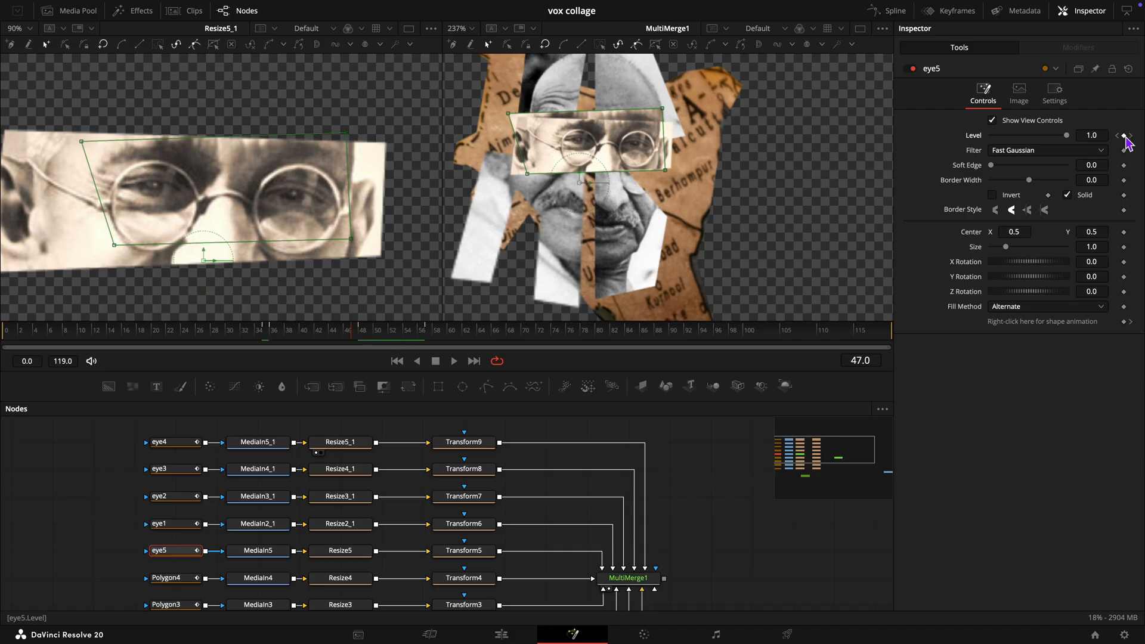
click(1123, 136)
key(Right)
drag(1066, 136, 859, 143)
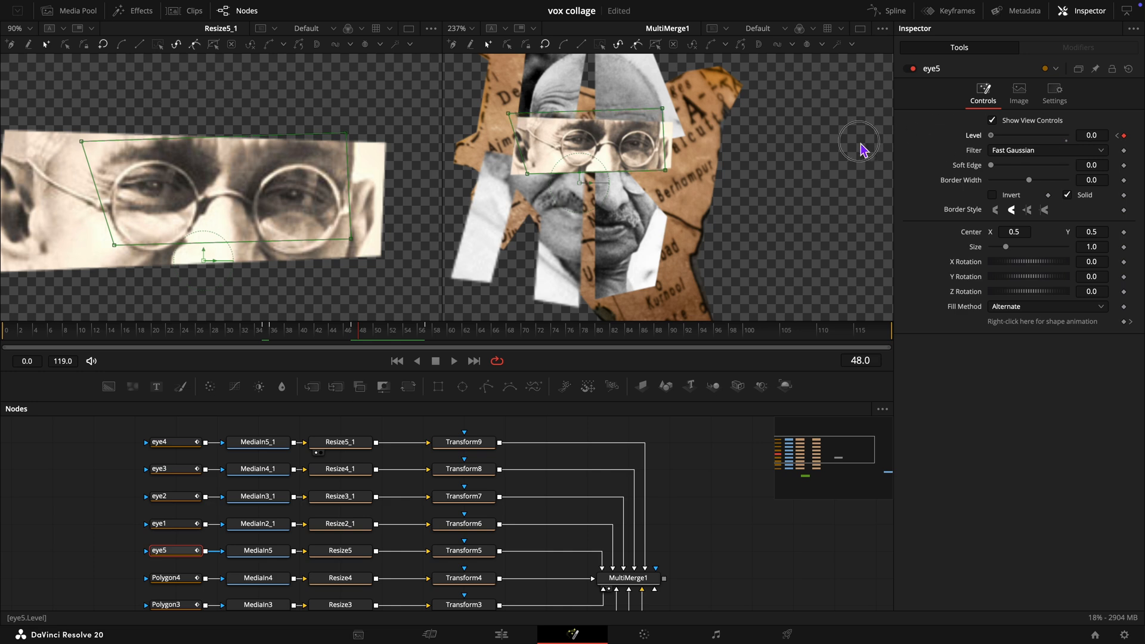
Step: Remove the Polygon5Polyline shape animation from eye5 and review the eye-strip sequence from the start
right_click(1026, 326)
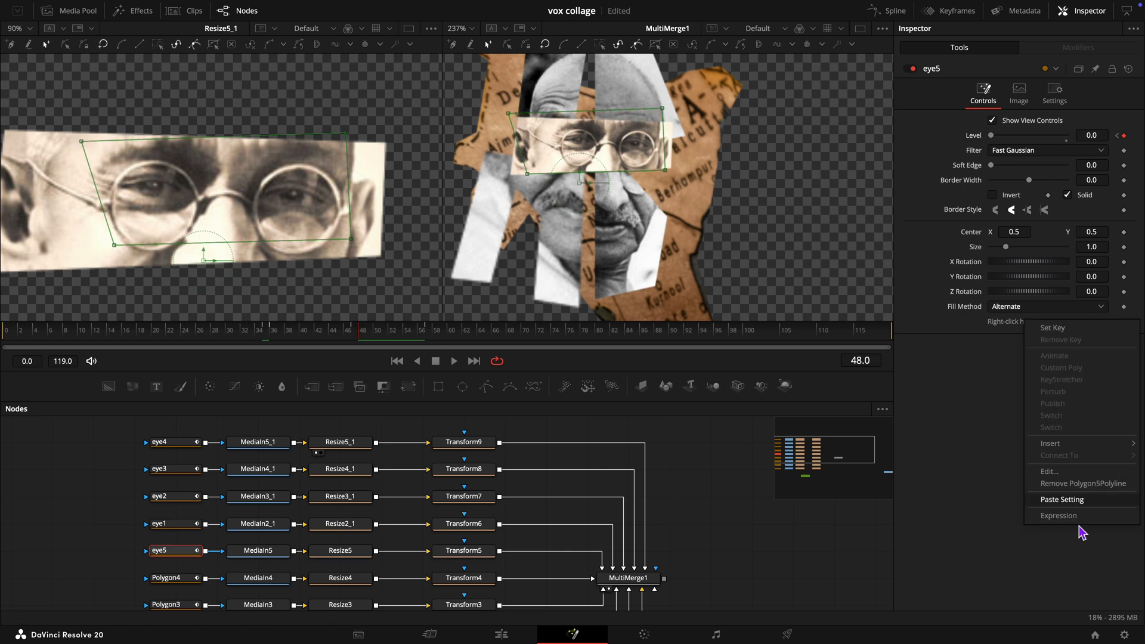
click(1085, 490)
drag(363, 334, 1, 338)
Step: Select Transform1, the India map's transform, and show its output in the first viewer
scroll(396, 525, down, 3)
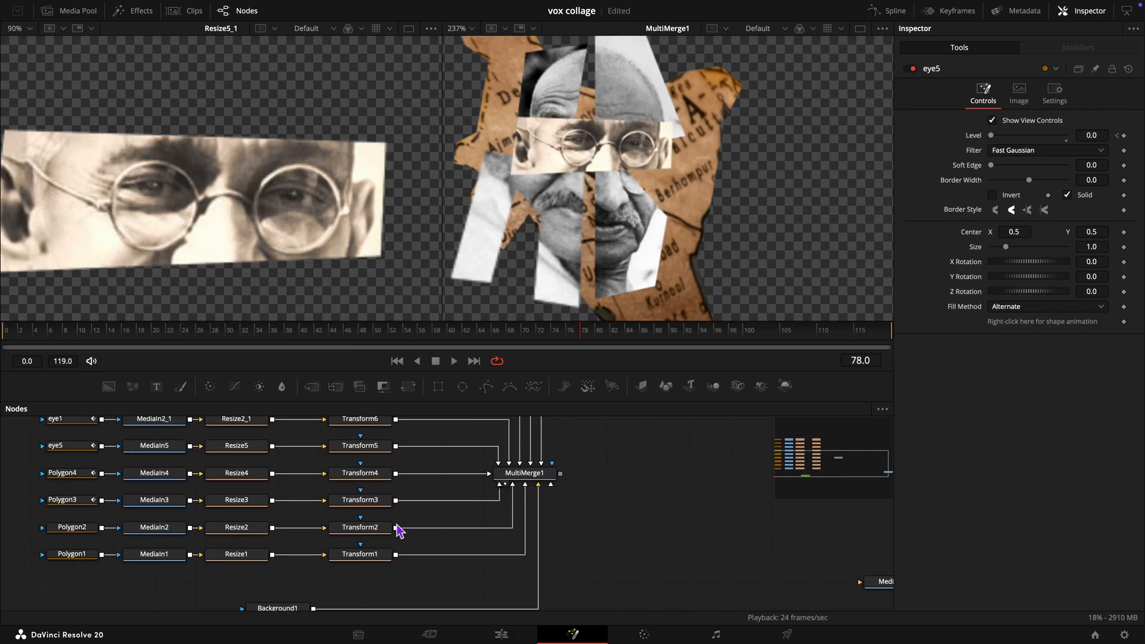
scroll(396, 524, up, 1)
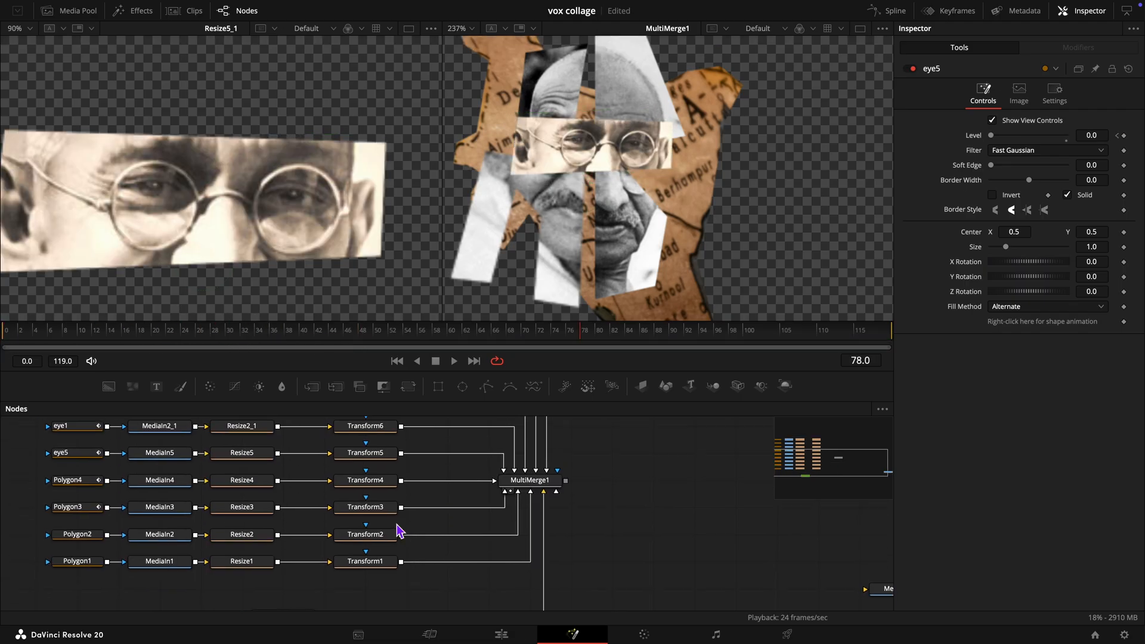
click(365, 564)
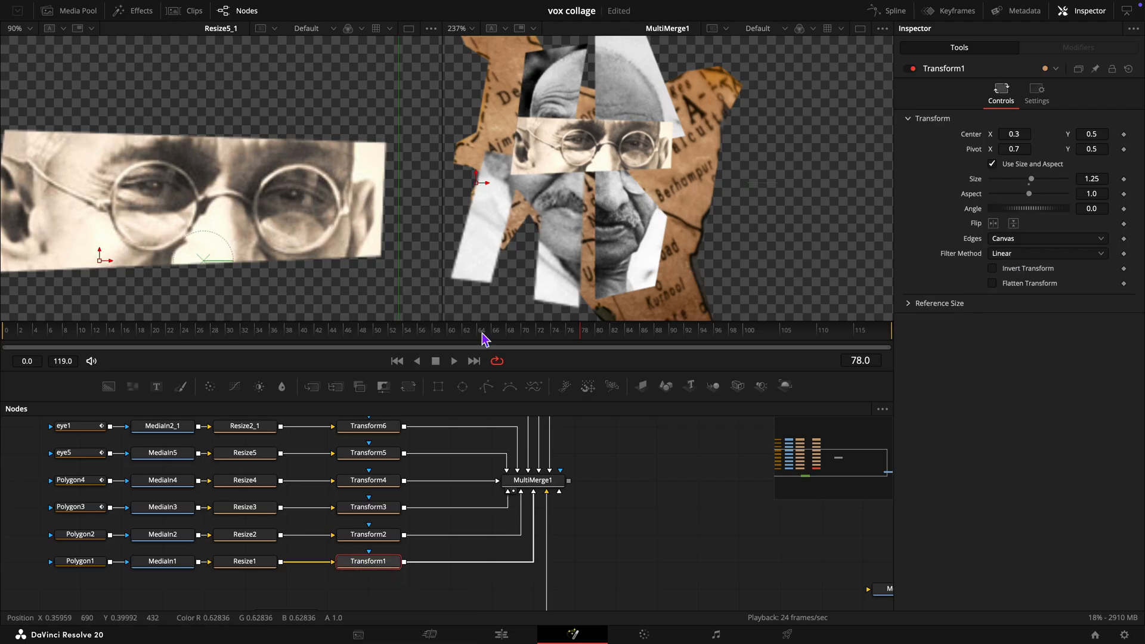
key(1)
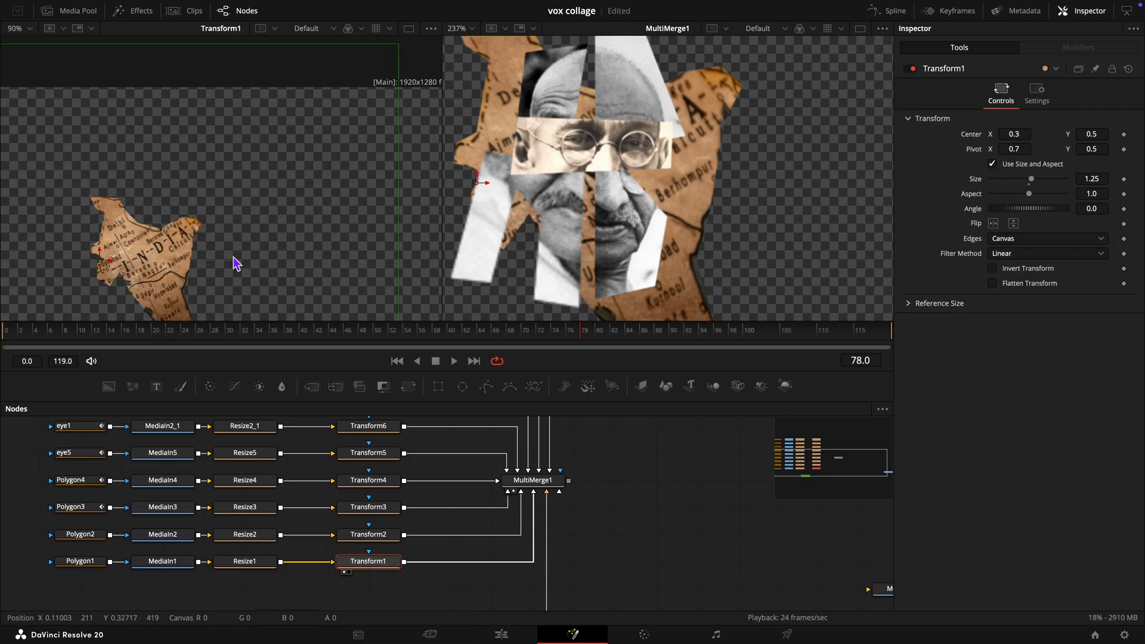
Step: Keyframe Transform1's Size at 1.25 on frame 48 and 0.0 on frame 12 so the India map scales up
drag(335, 332, 365, 343)
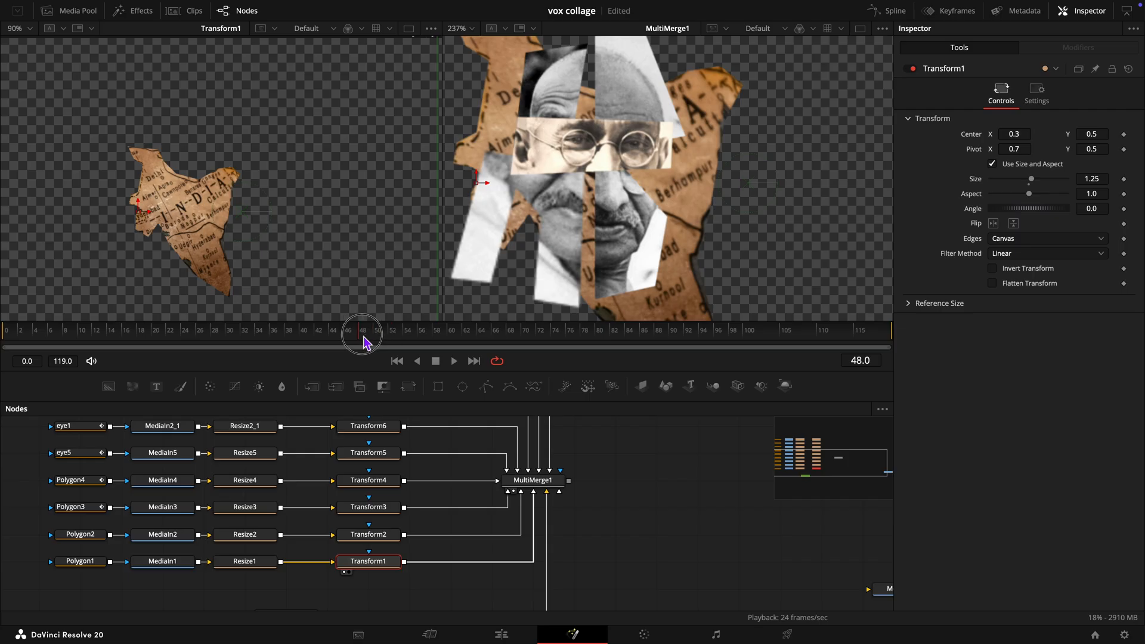
click(1124, 180)
click(98, 338)
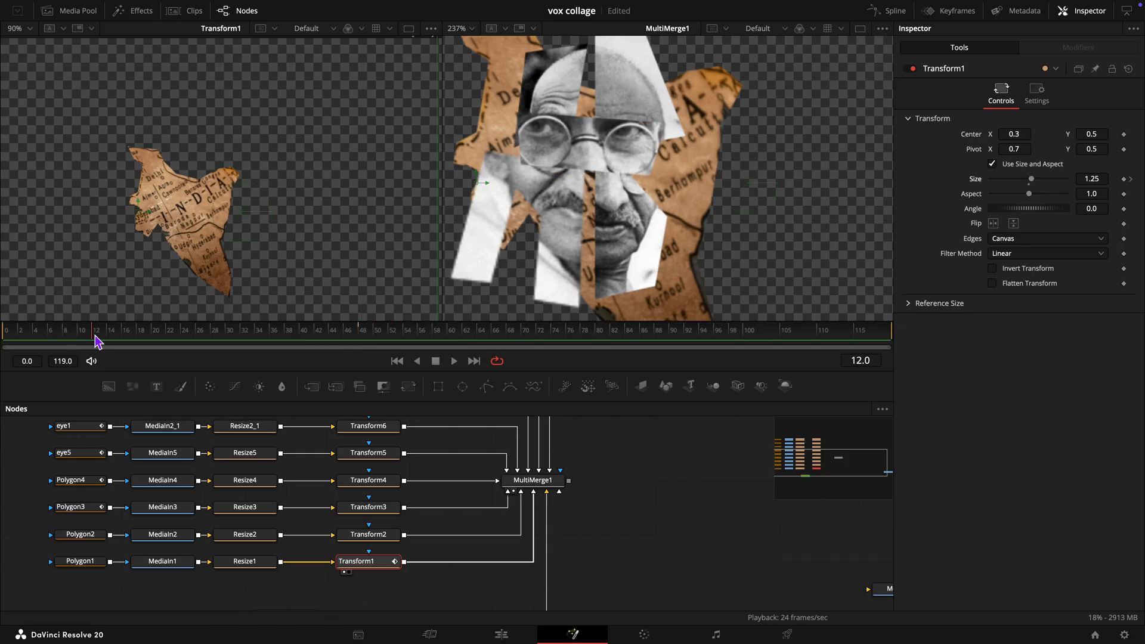
drag(1031, 179, 818, 197)
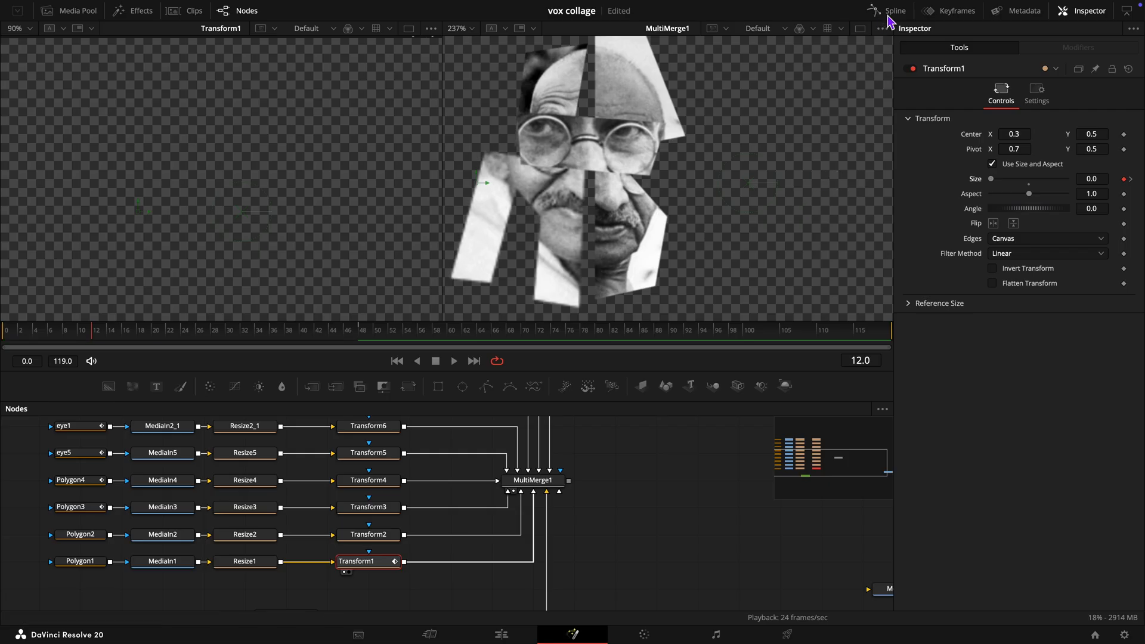
Step: Frame Transform1's Size curve in the spline editor and smooth all its keyframes
click(892, 13)
click(318, 455)
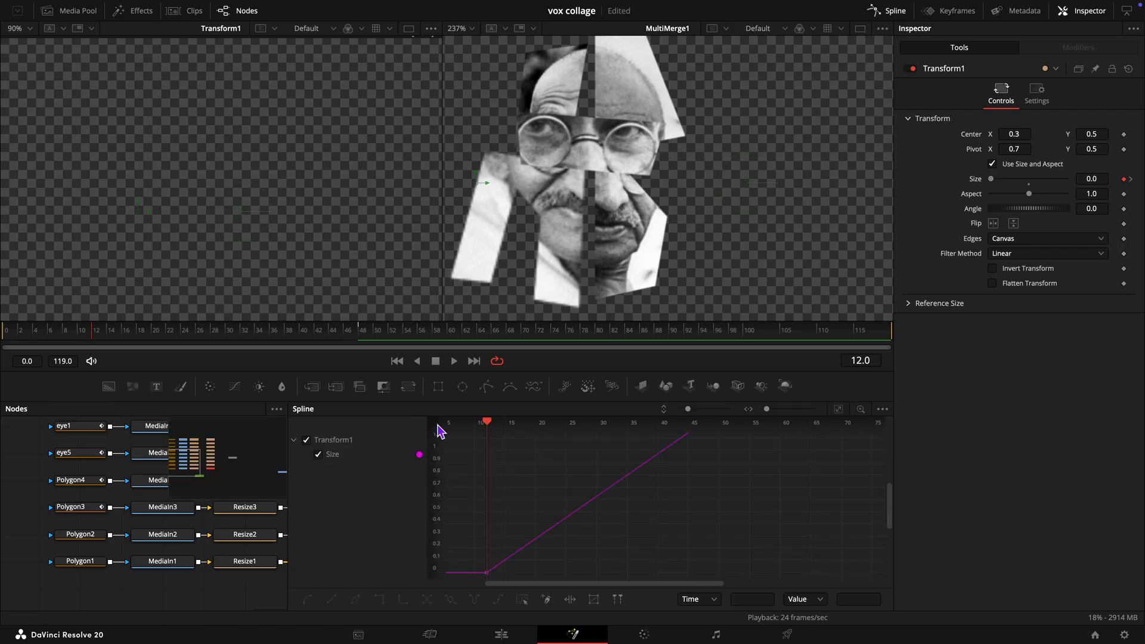
click(839, 409)
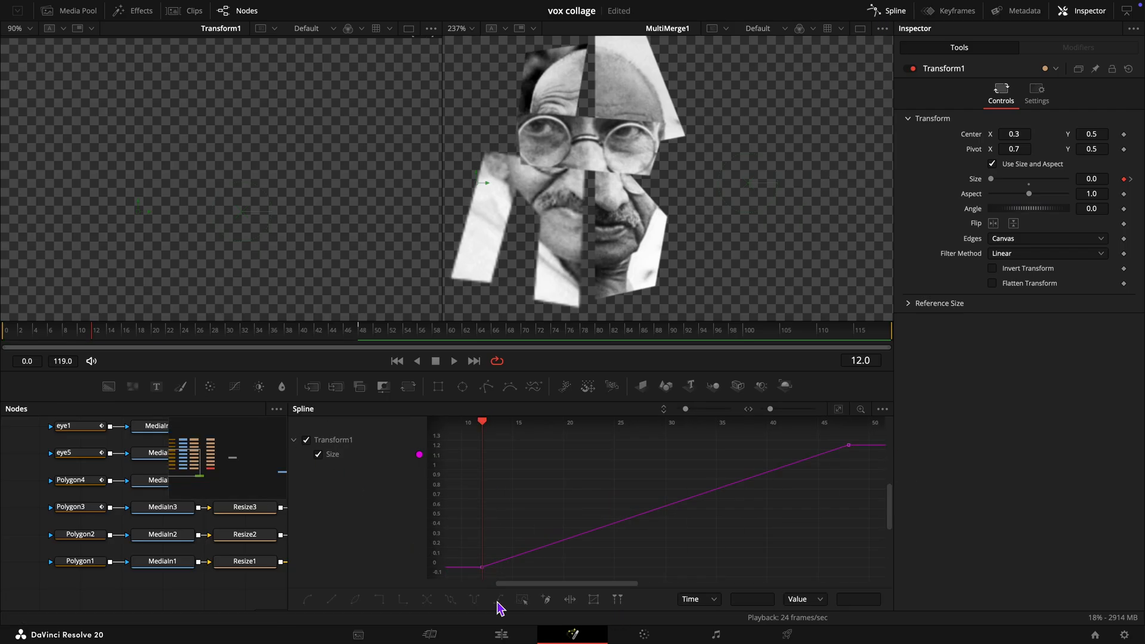
click(522, 599)
click(891, 11)
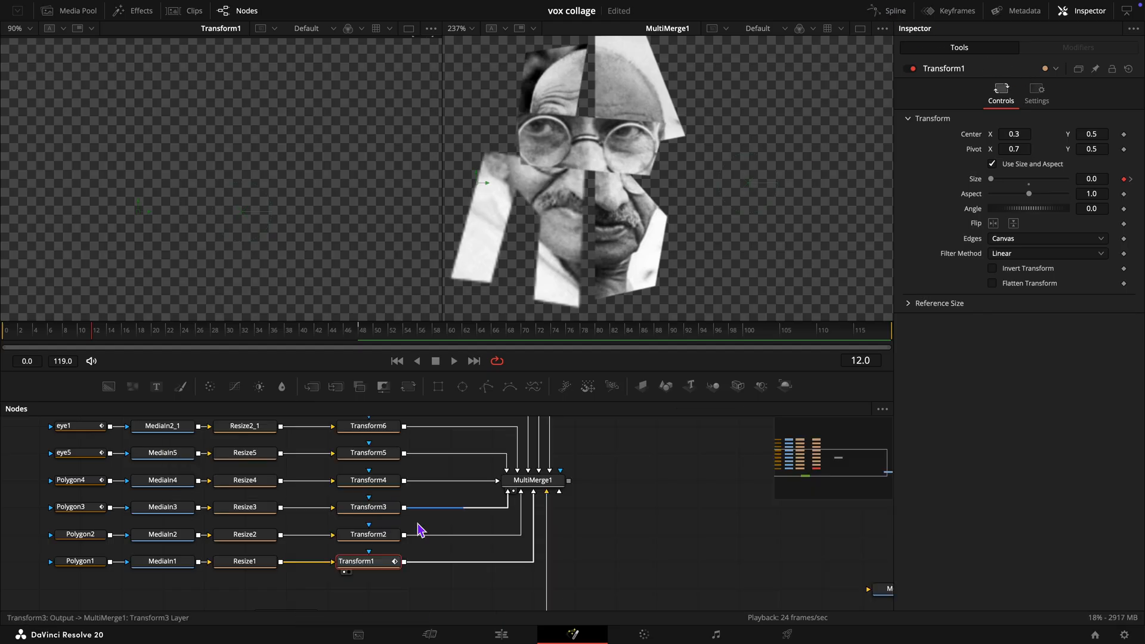
Step: Set Transform2's Size to 1.25 and keyframe its Center at X -0.043, Y 0.364 on frame 36
click(372, 536)
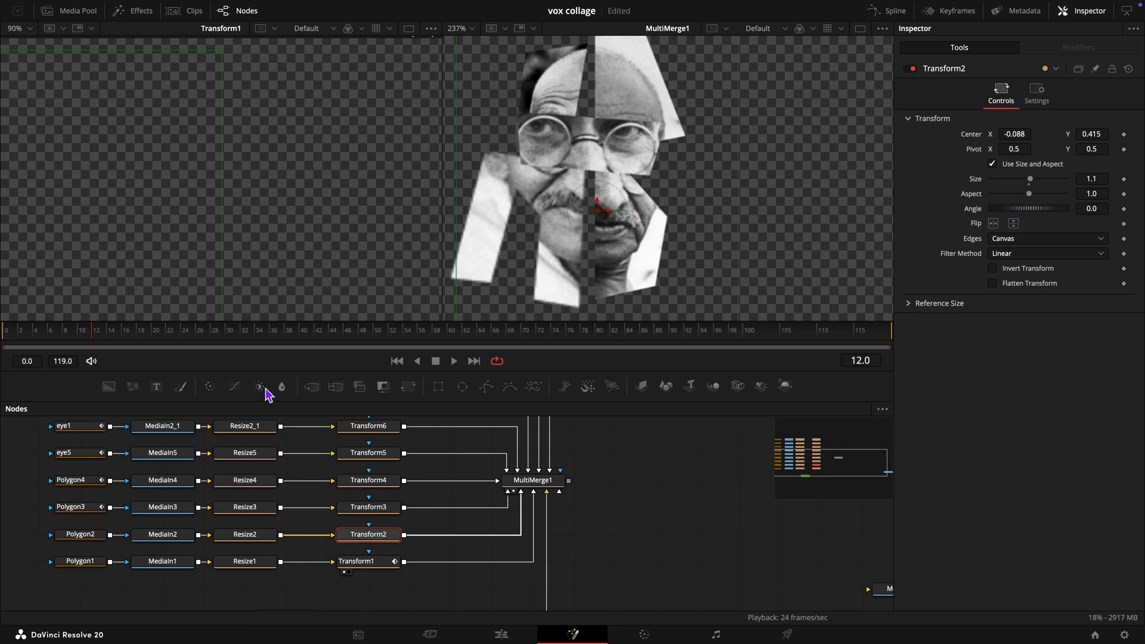
drag(234, 334, 274, 333)
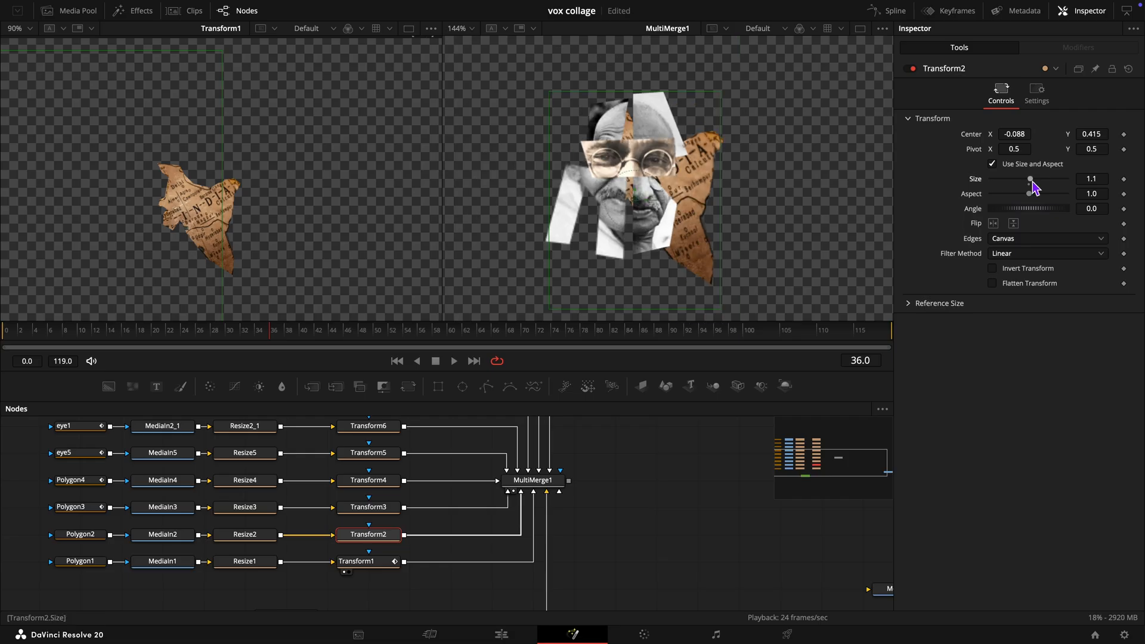
drag(1030, 179, 1031, 181)
drag(1013, 143, 1067, 137)
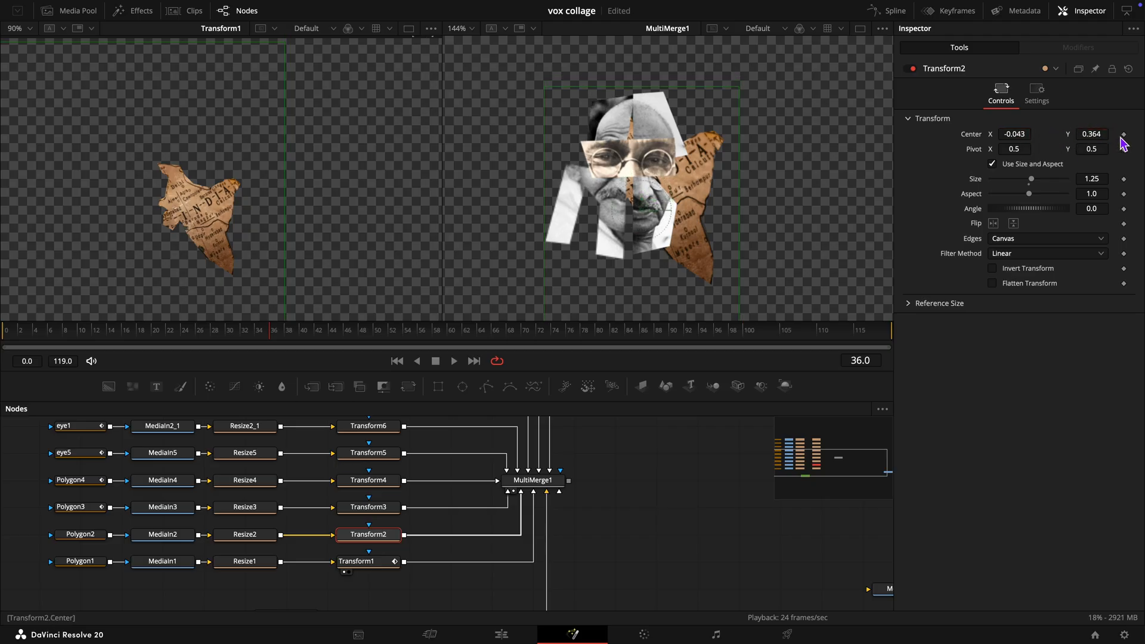
click(1123, 135)
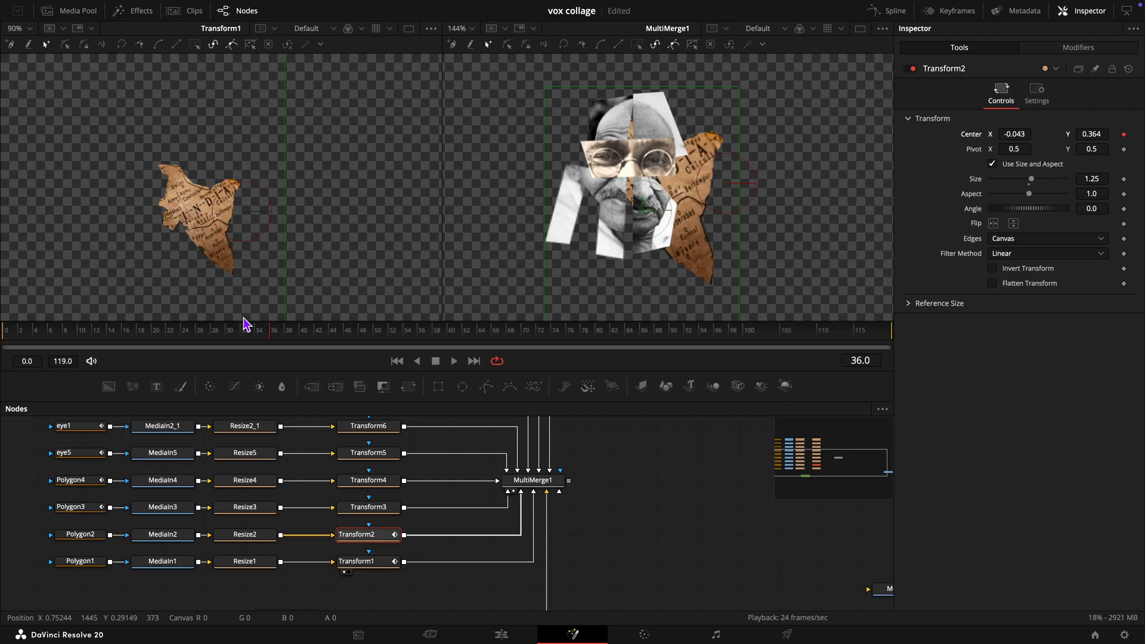
Step: Keyframe Transform2's Center Y at 1.49 on frame 24 so the head piece starts above the portrait
click(184, 330)
scroll(721, 196, up, 3)
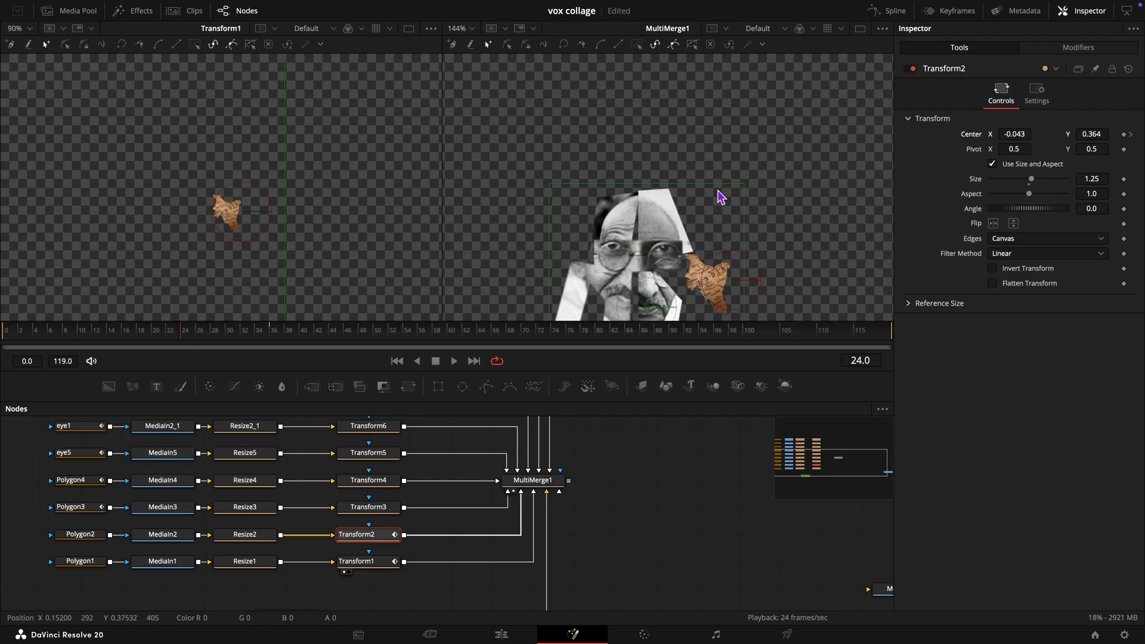
scroll(721, 197, down, 3)
scroll(721, 197, down, 1)
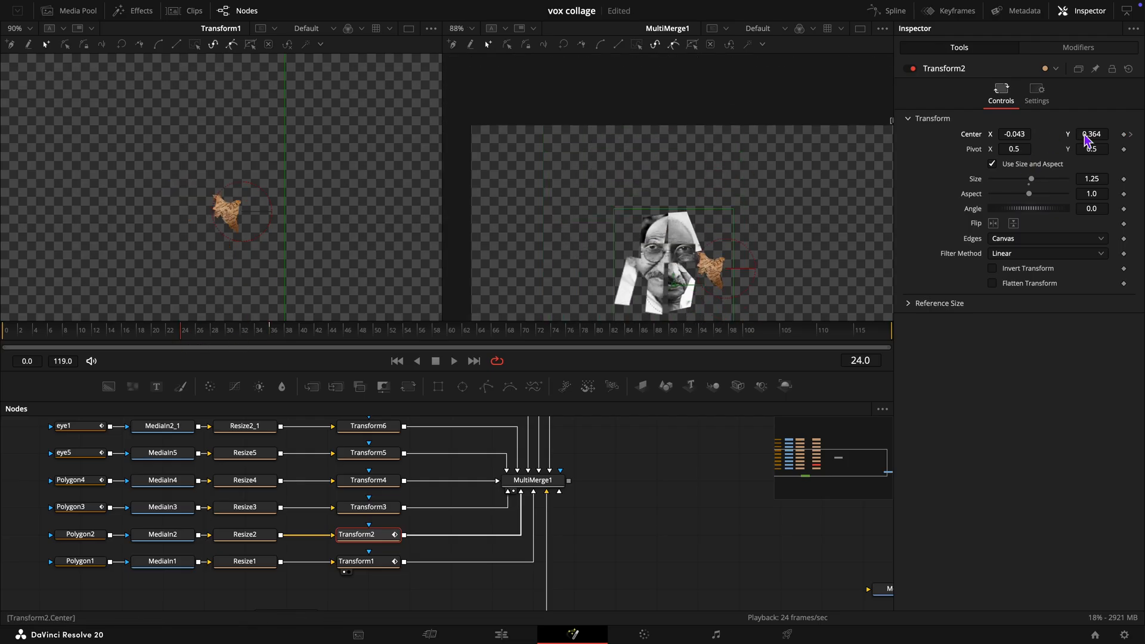
drag(1086, 139, 1021, 179)
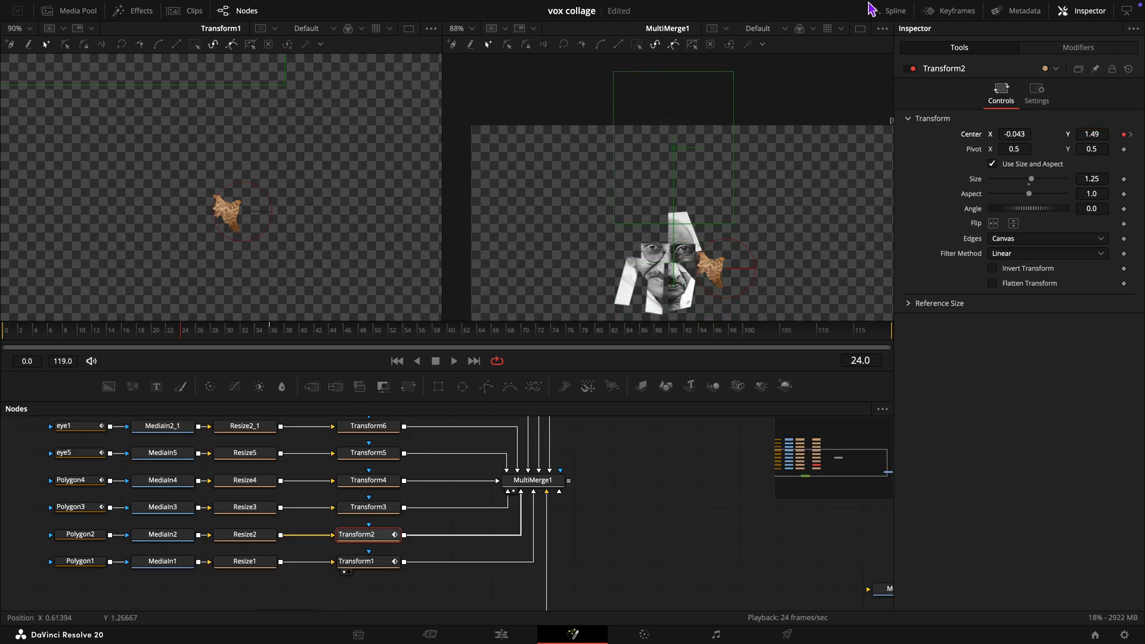
Step: Smooth both keyframes of Transform2's Center displacement curve in the spline editor
click(894, 11)
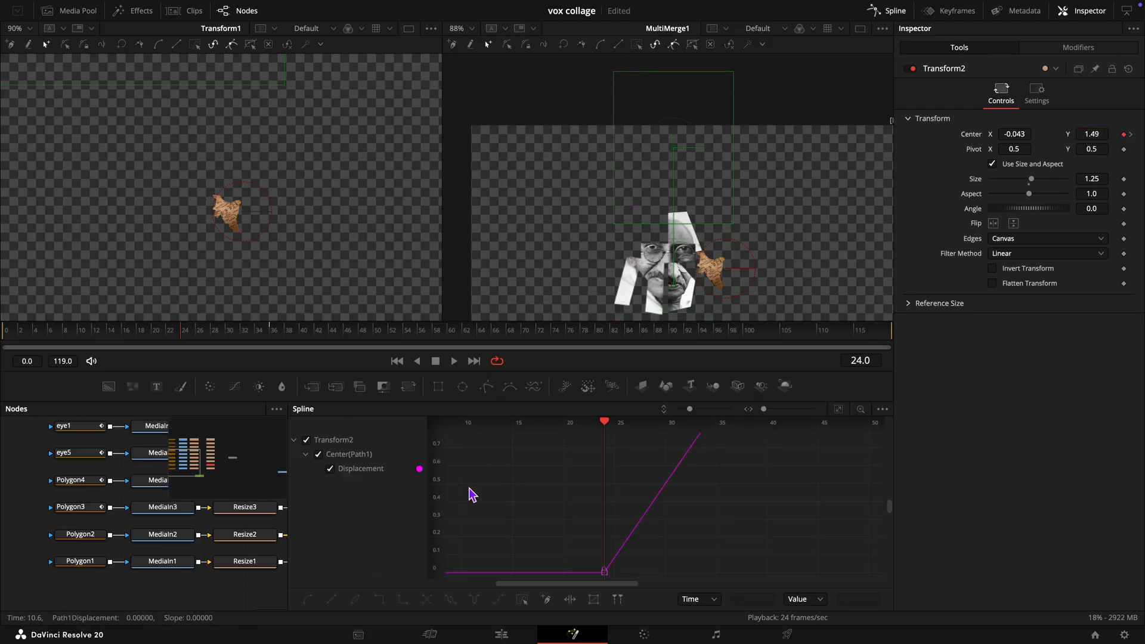
click(841, 407)
click(523, 599)
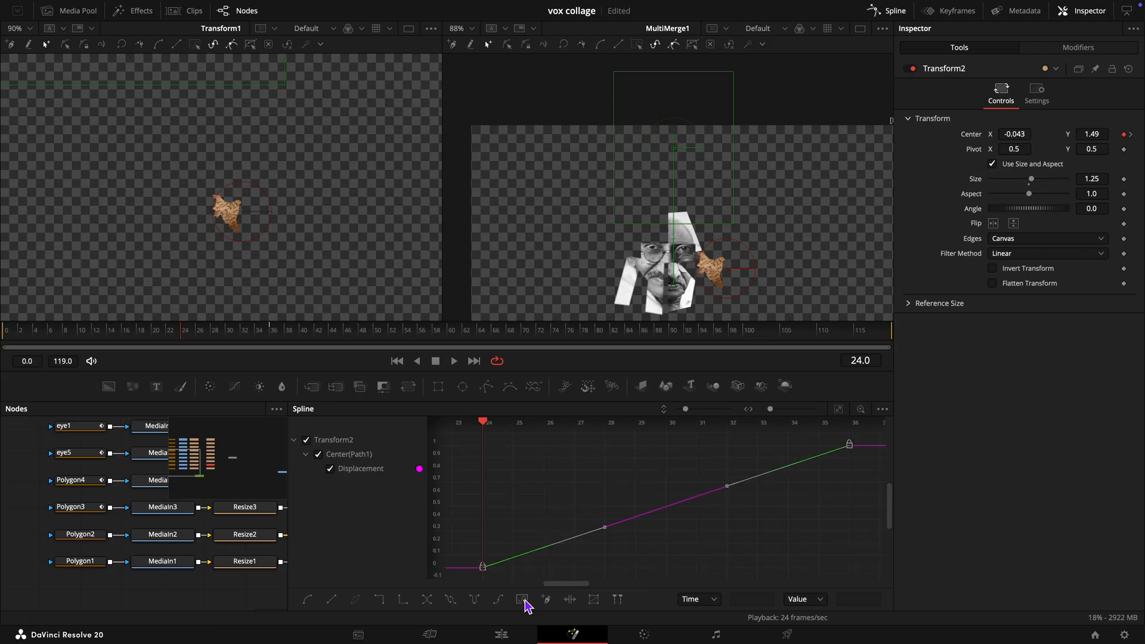
click(308, 598)
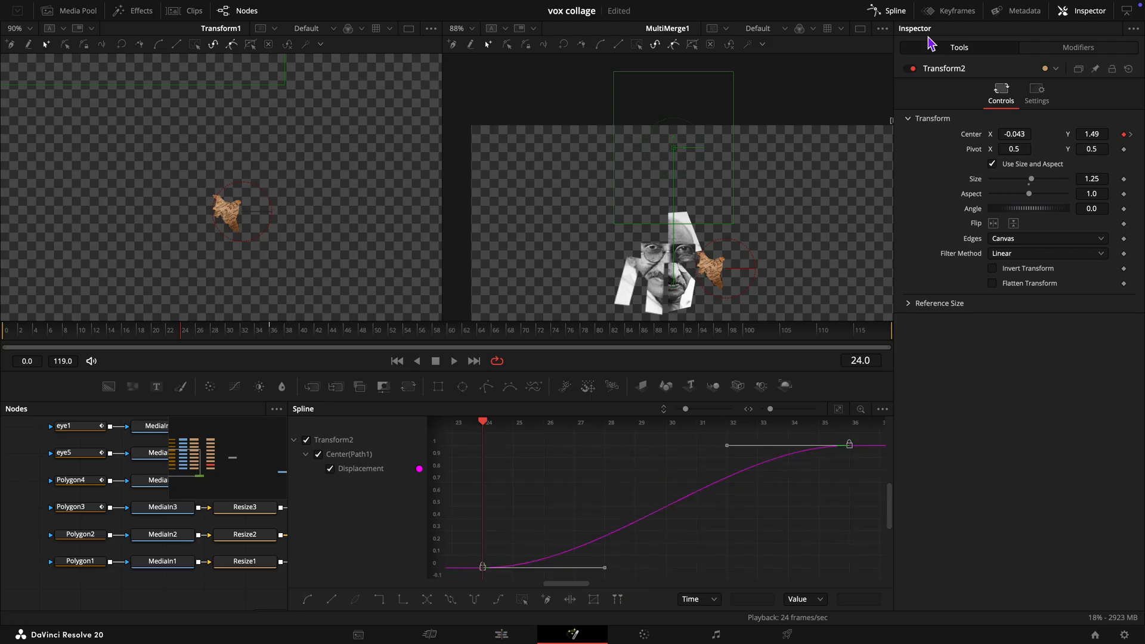
click(900, 11)
Step: Keyframe Transform3's Center Y at 0.47 on frame 48 and 0.179 on frame 0 so its piece rises from below
click(359, 508)
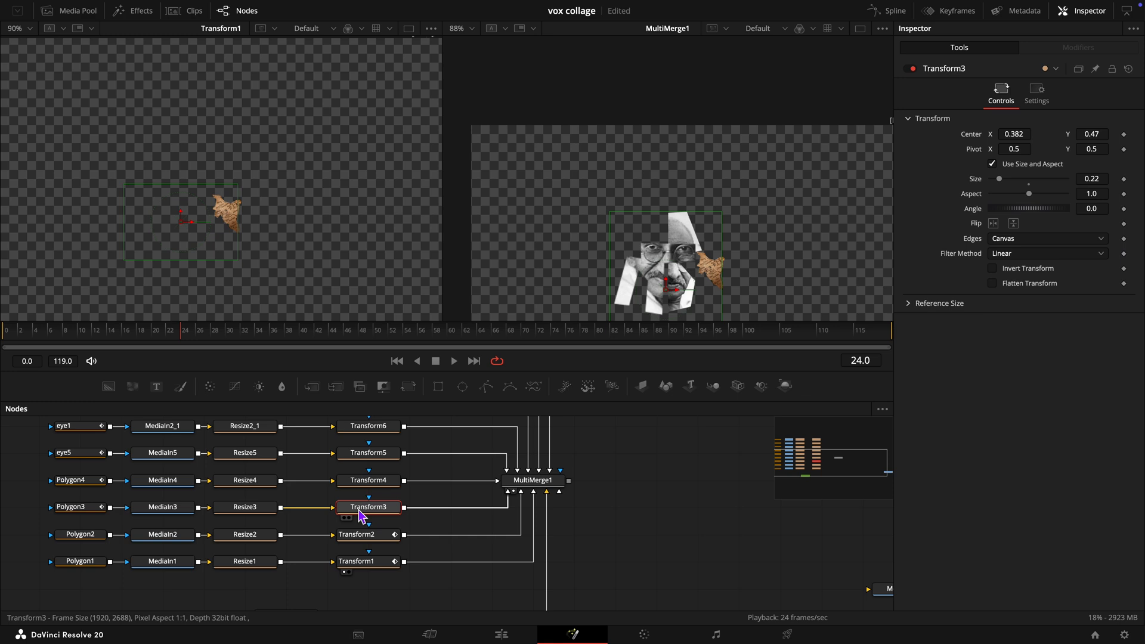
click(362, 338)
scroll(608, 235, down, 5)
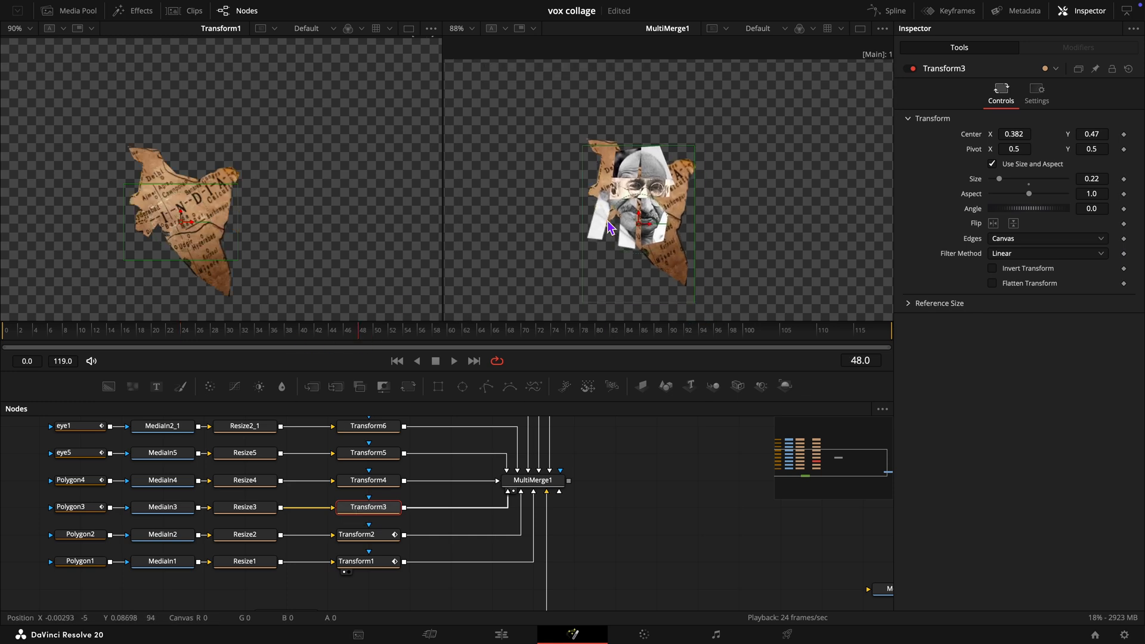
click(1123, 134)
click(343, 330)
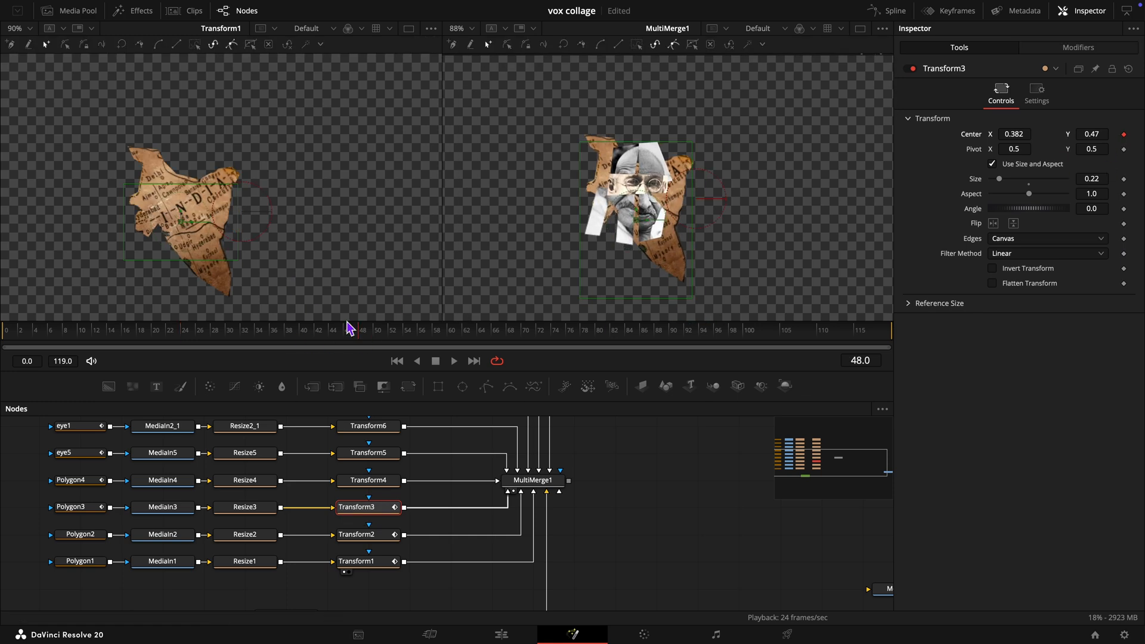
key(Home)
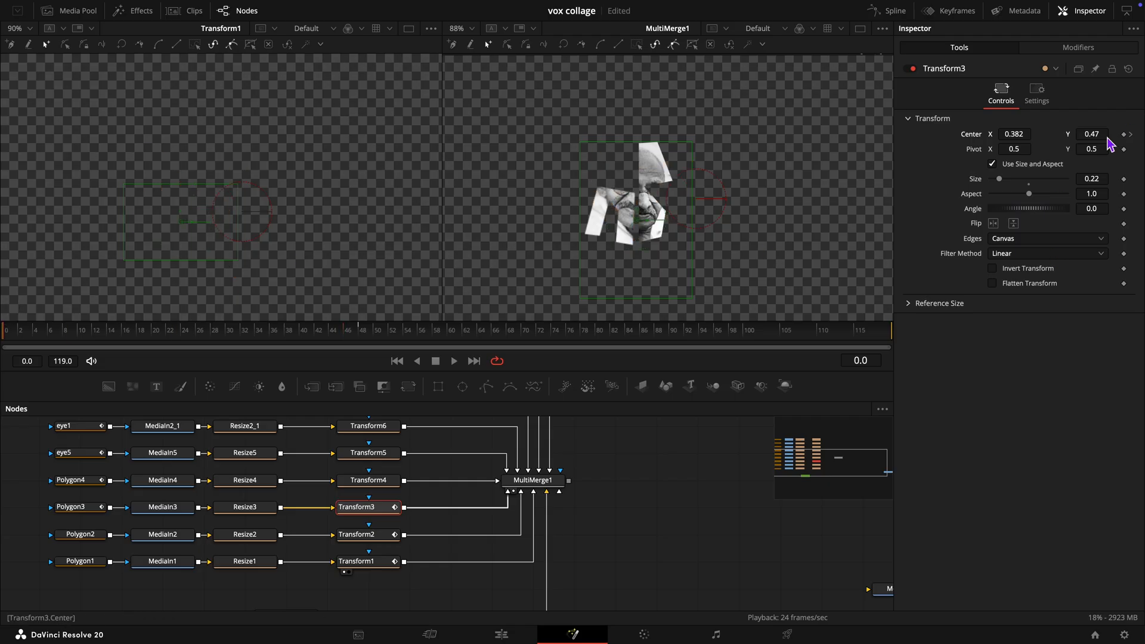
drag(1093, 134, 929, 152)
scroll(823, 140, down, 4)
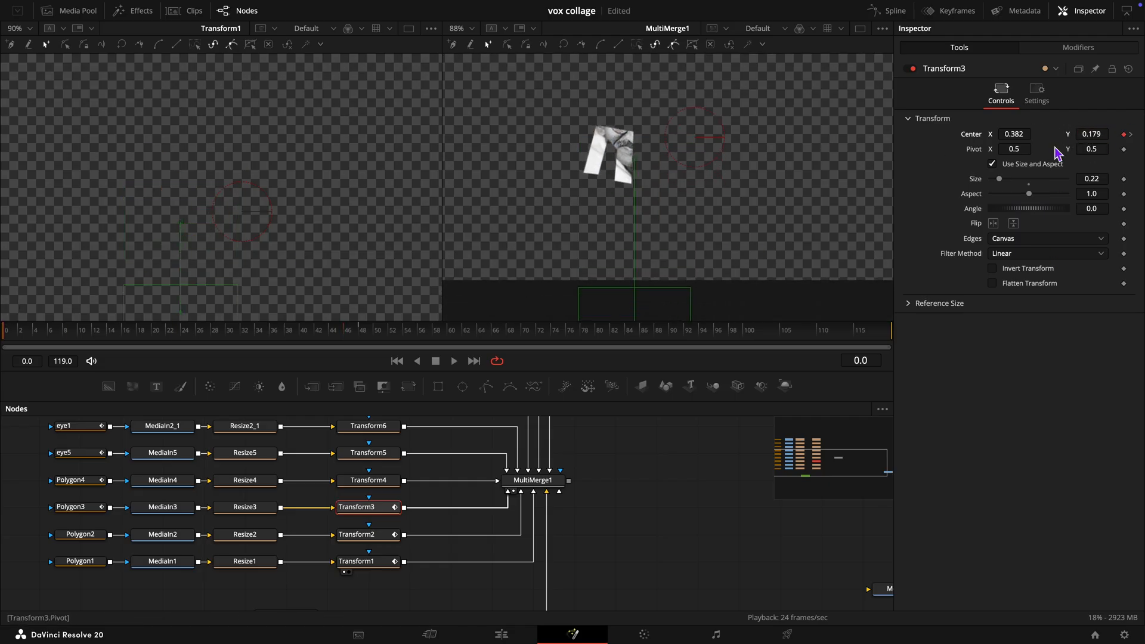
Step: Smooth Transform3's Center displacement curve in the spline editor and play back the animation
click(894, 11)
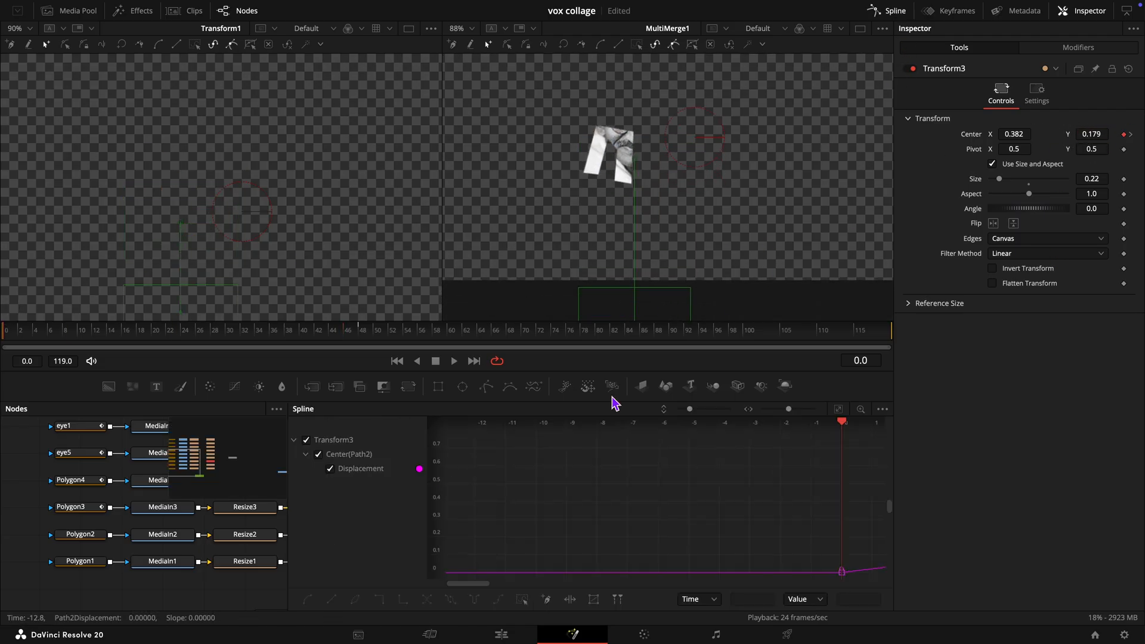
click(838, 409)
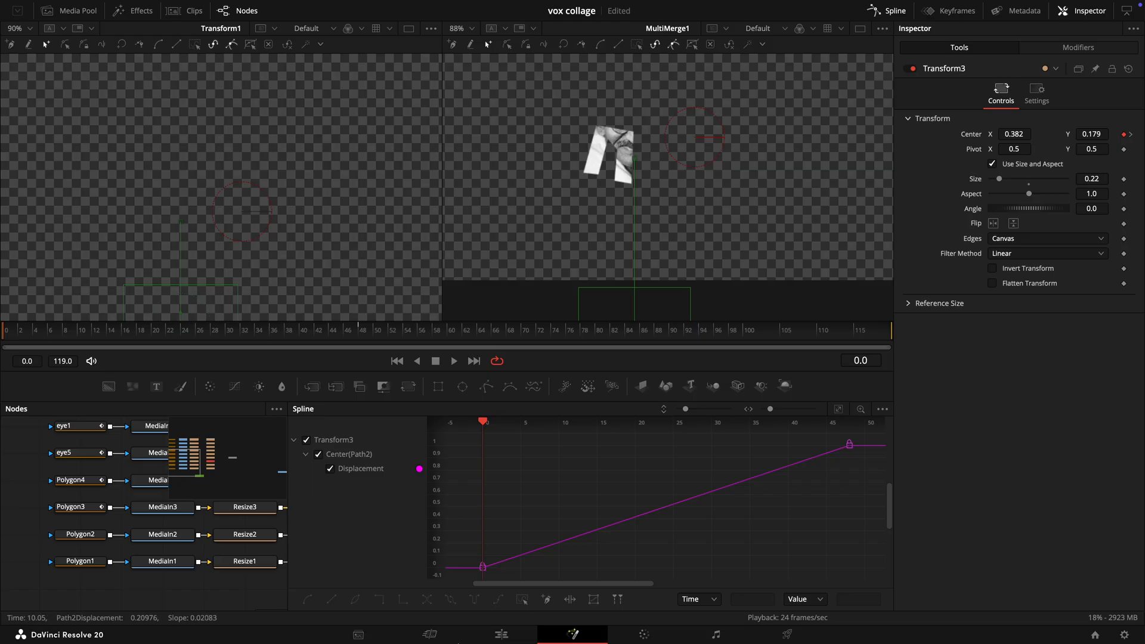
click(308, 600)
click(895, 11)
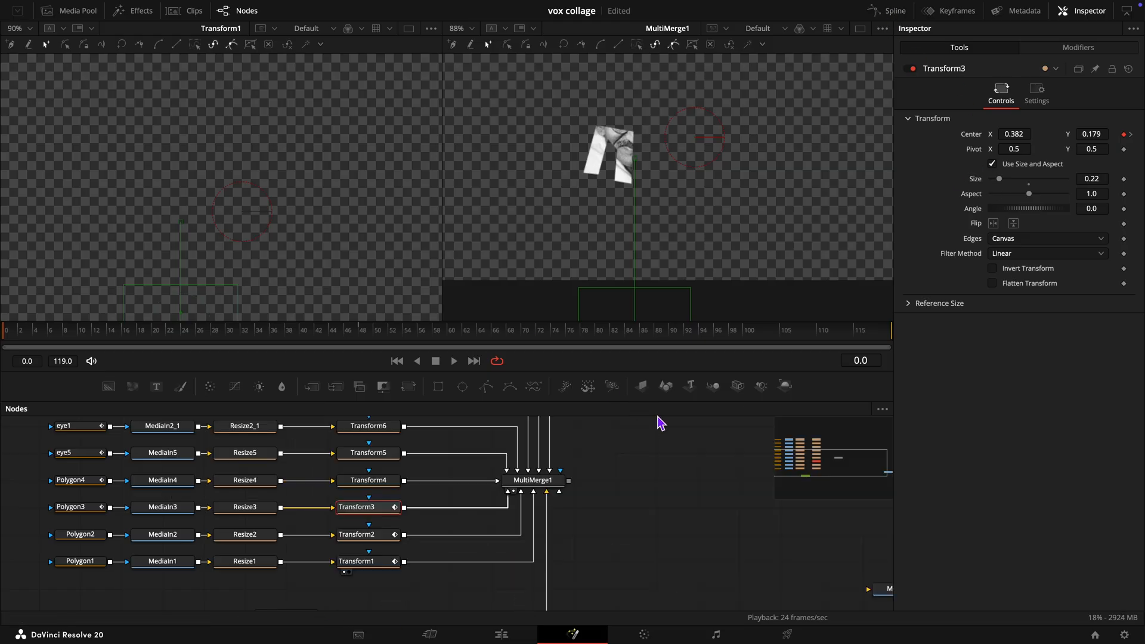
key(space)
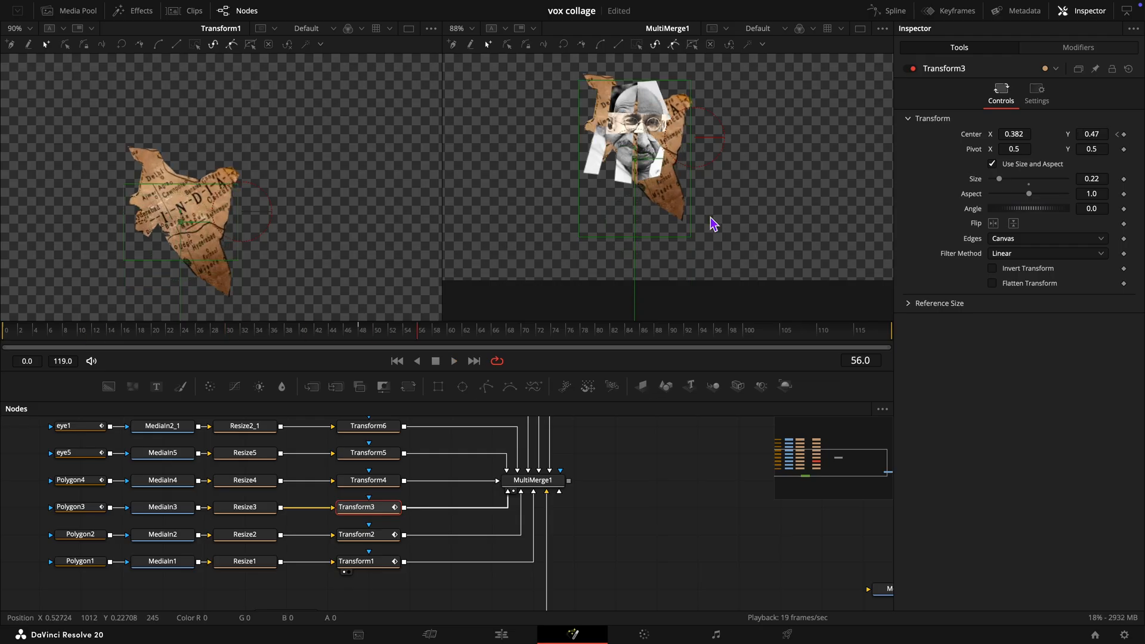
Step: Keyframe Transform4's Center Y and Aspect at 0.502 and 1.0 on frame 48, and at 0.527 and 0.01 on frame 36
click(371, 482)
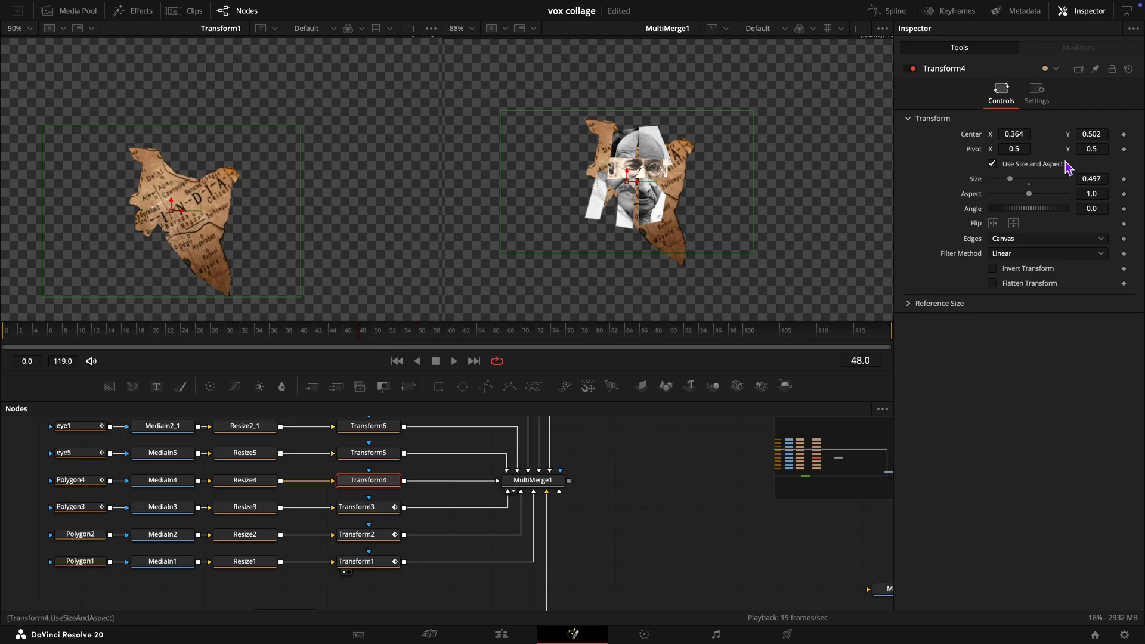
click(1124, 134)
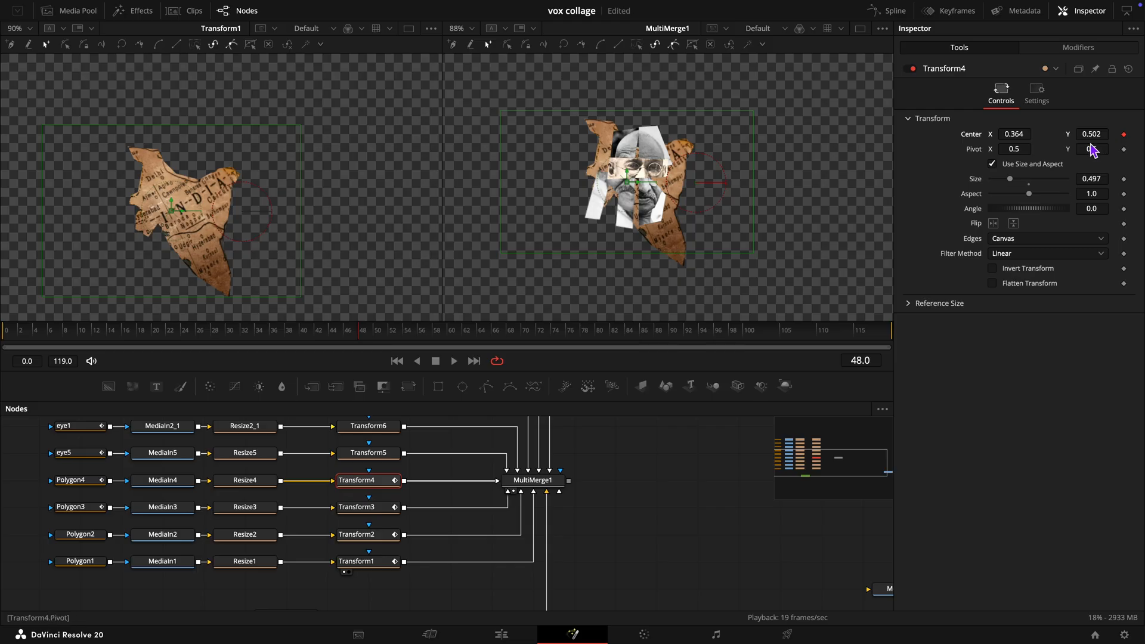
click(1124, 194)
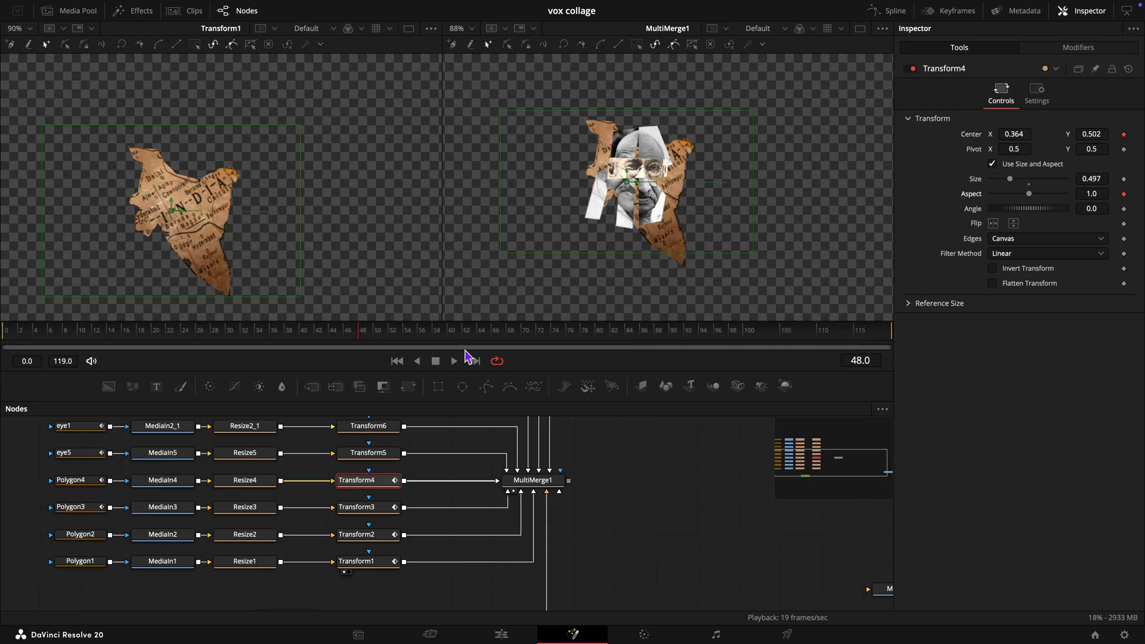
drag(365, 346, 277, 345)
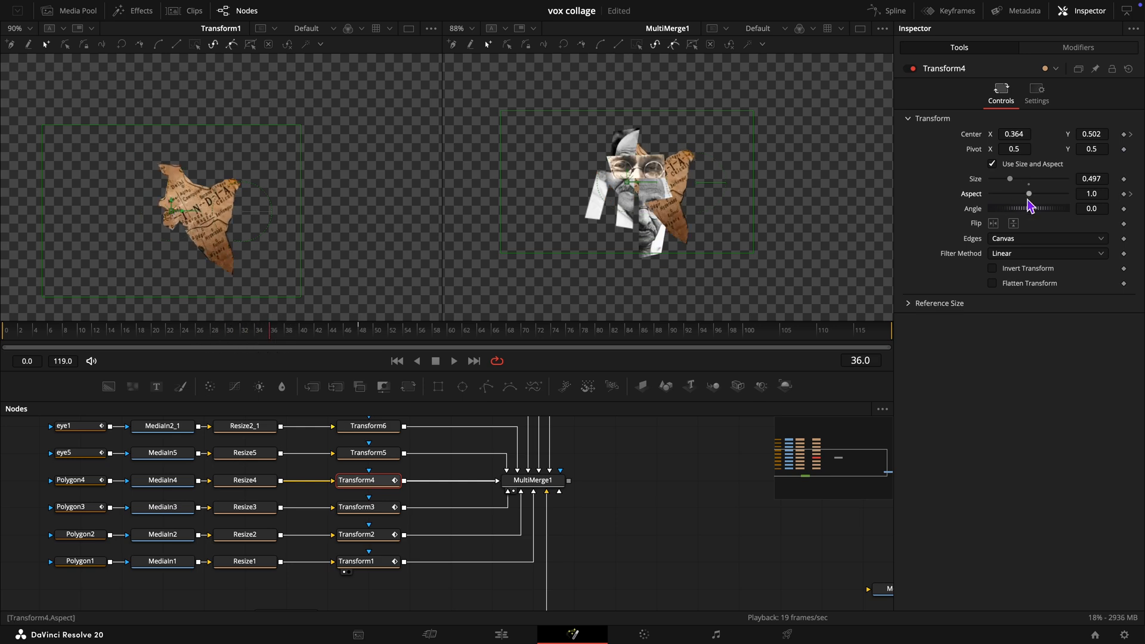
drag(1028, 194, 947, 193)
drag(1091, 133, 1104, 134)
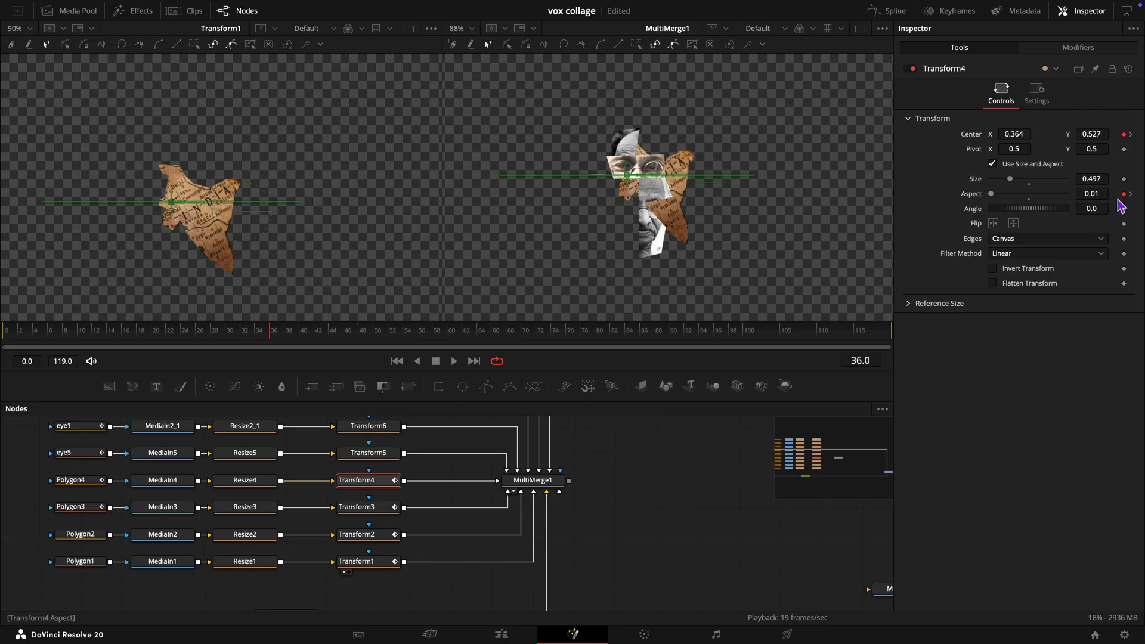
Step: Keyframe Transform4's Size at 0.497 on frame 36 and 0.0 on frame 35, and play back the result
click(1123, 179)
key(Left)
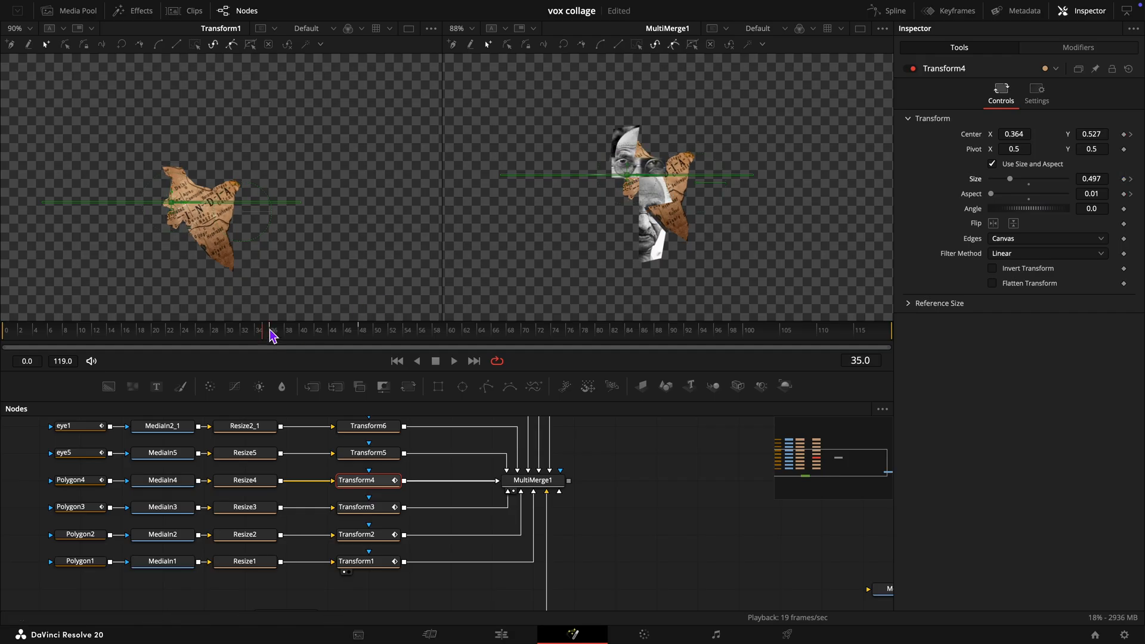
drag(1011, 180, 848, 193)
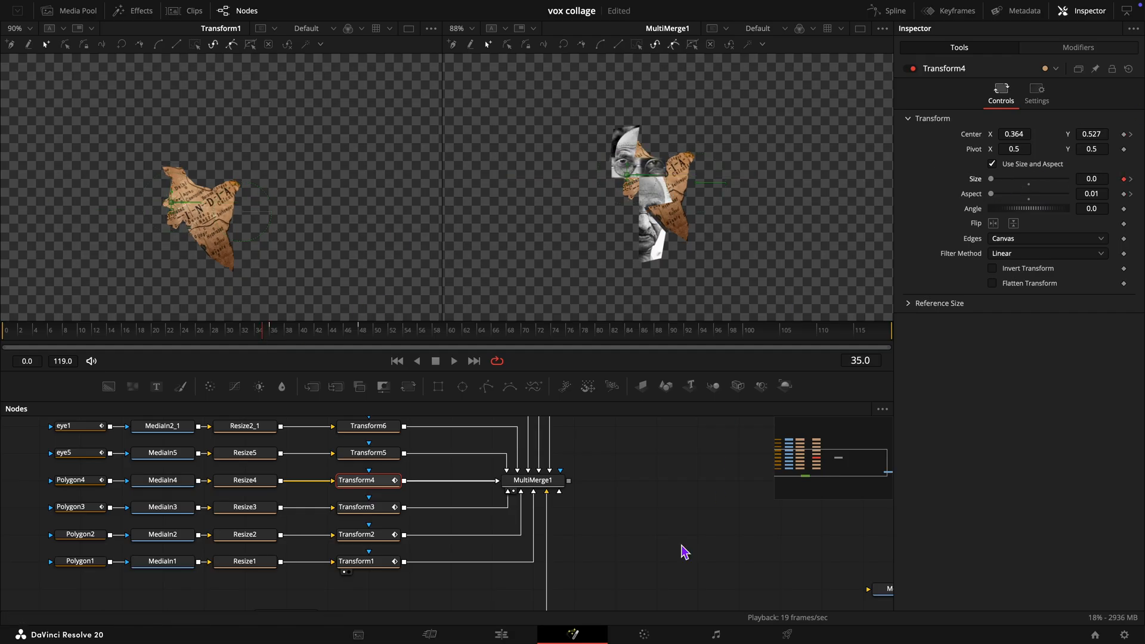
click(620, 544)
key(space)
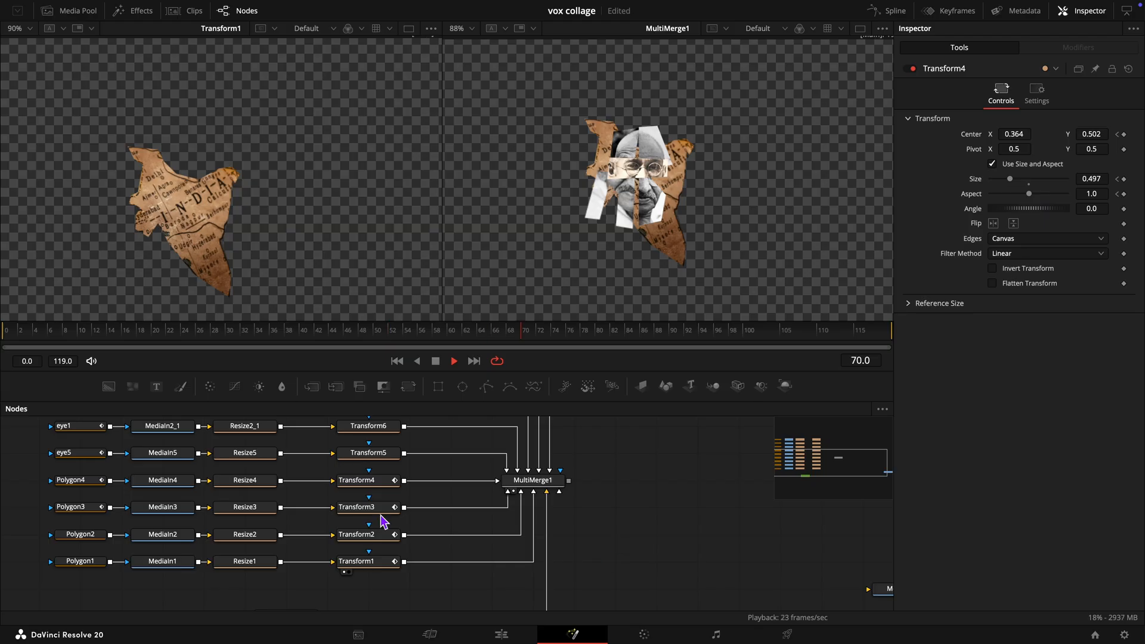
key(space)
Step: Insert a Camera Shake node between Transform1 and MultiMerge1 and set its Speed to 0.8
scroll(396, 511, down, 3)
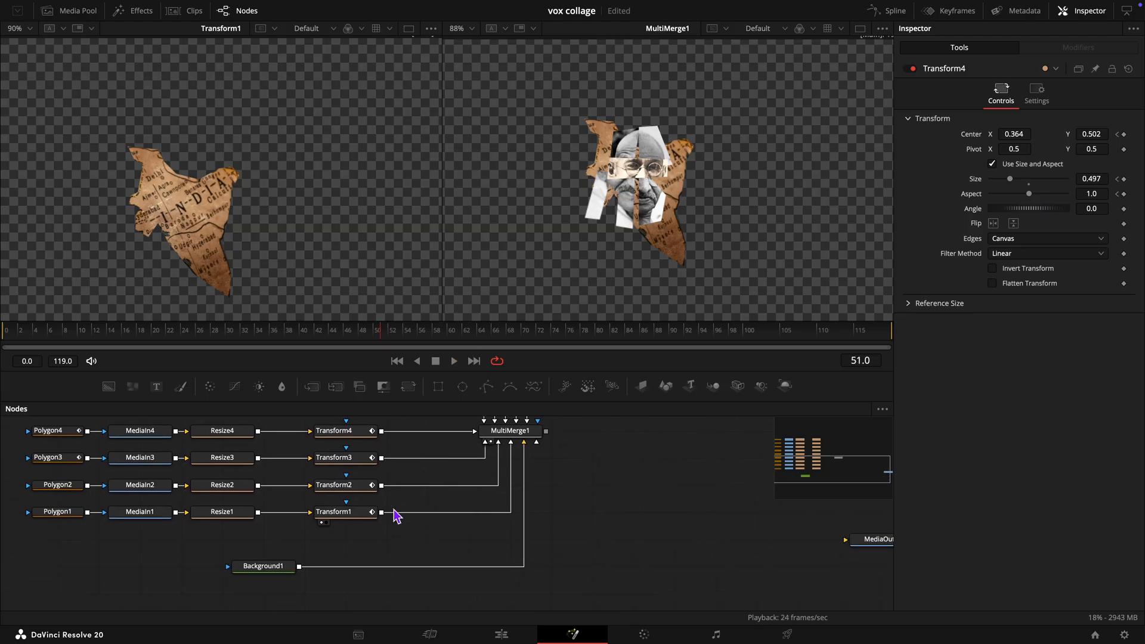
click(344, 511)
key(BackSpace)
key(BackSpace)
key(BackSpace)
text(came)
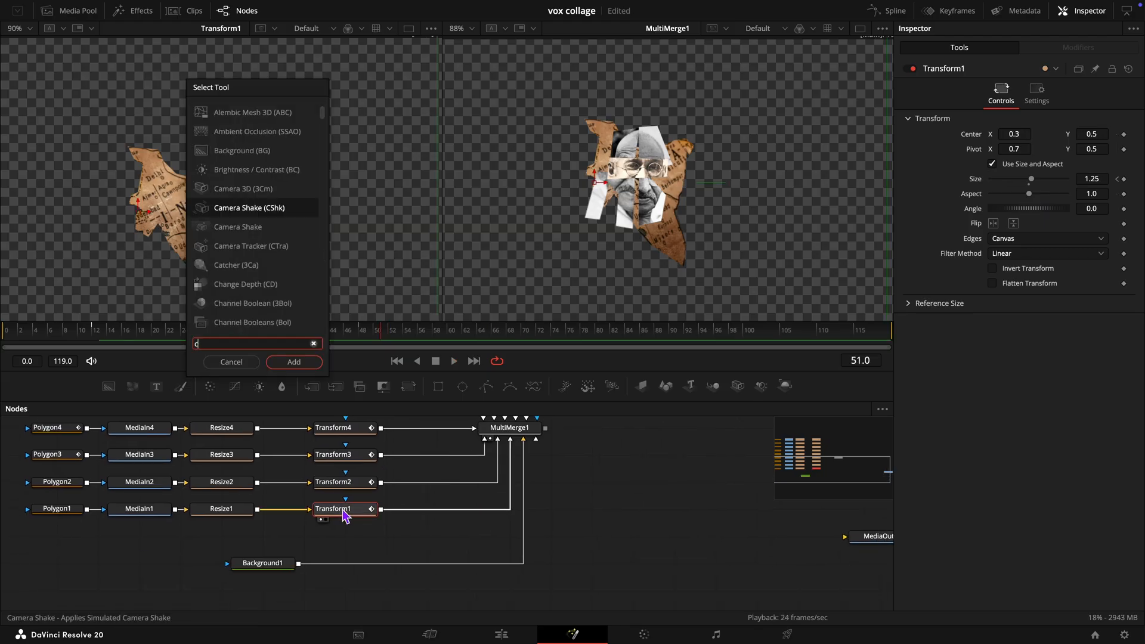
click(293, 362)
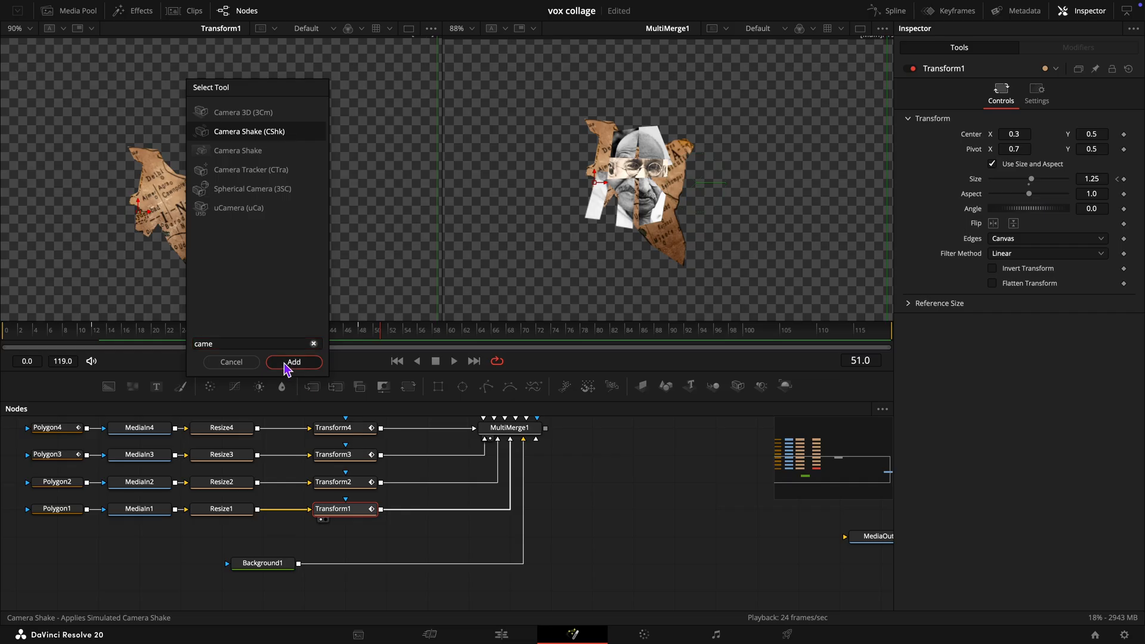
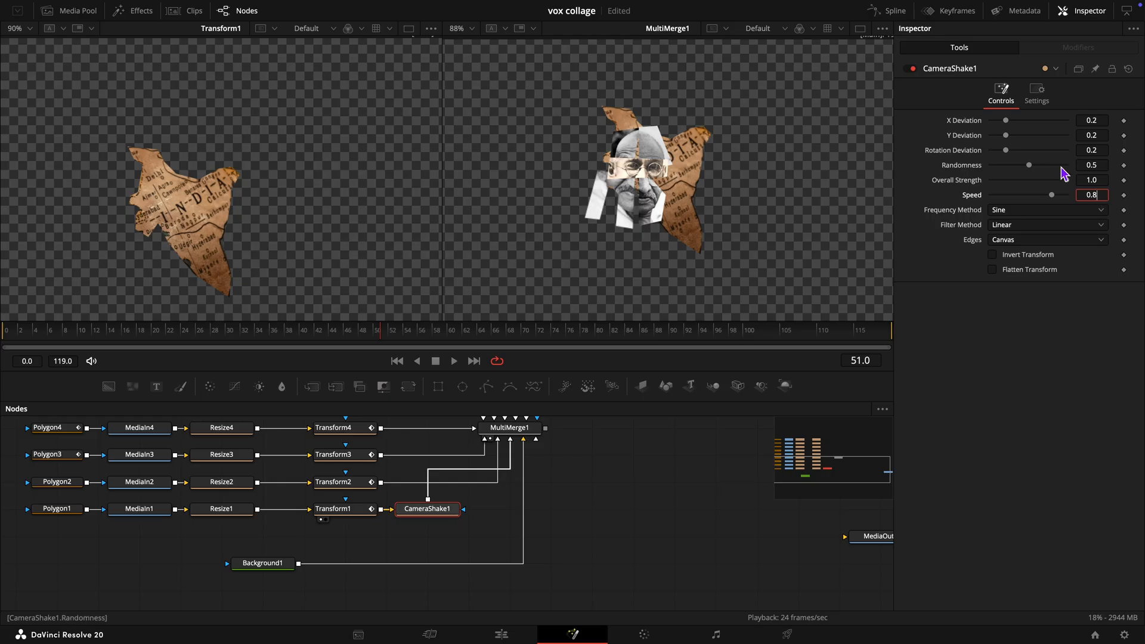
Step: Set CameraShake1's Overall Strength to 0.05 and its Speed to 0.0
click(1104, 179)
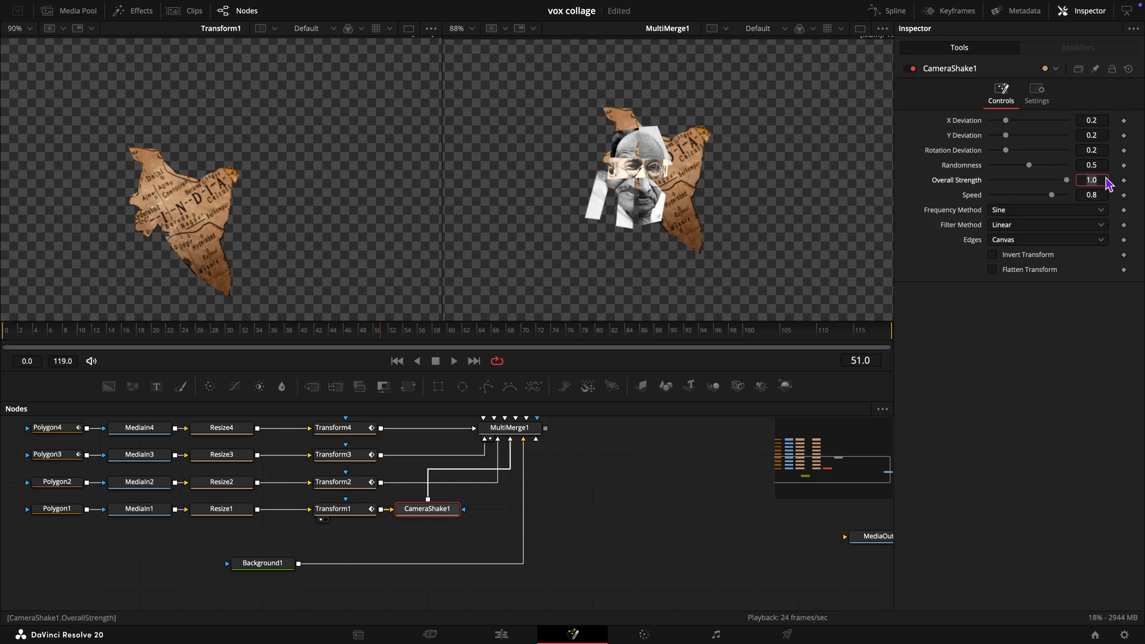
key(Tab)
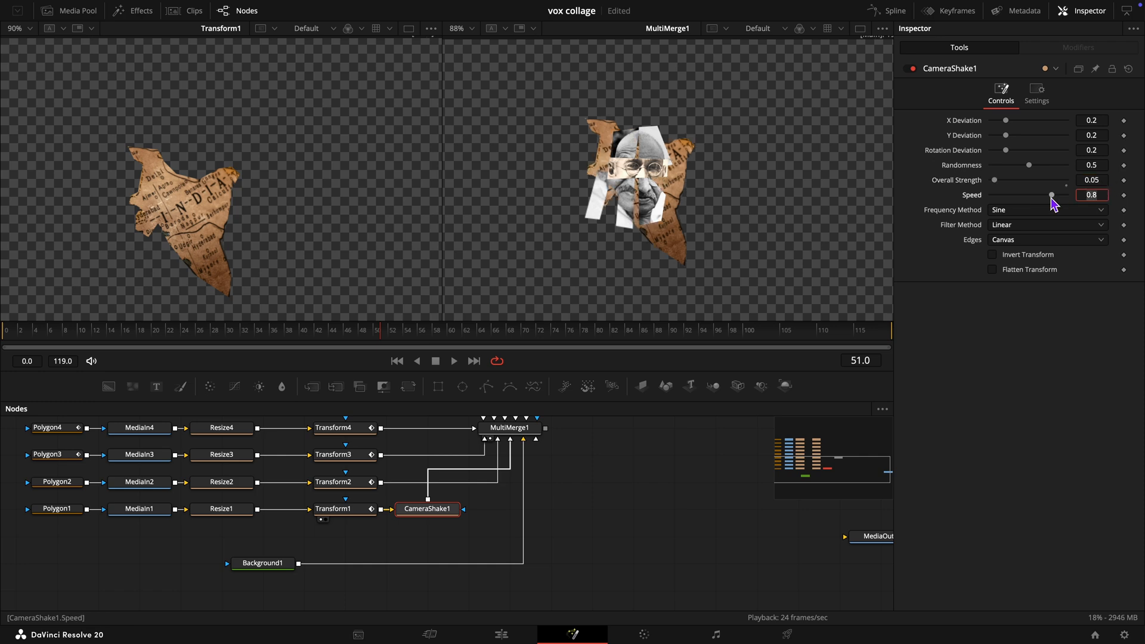
drag(1051, 196, 881, 188)
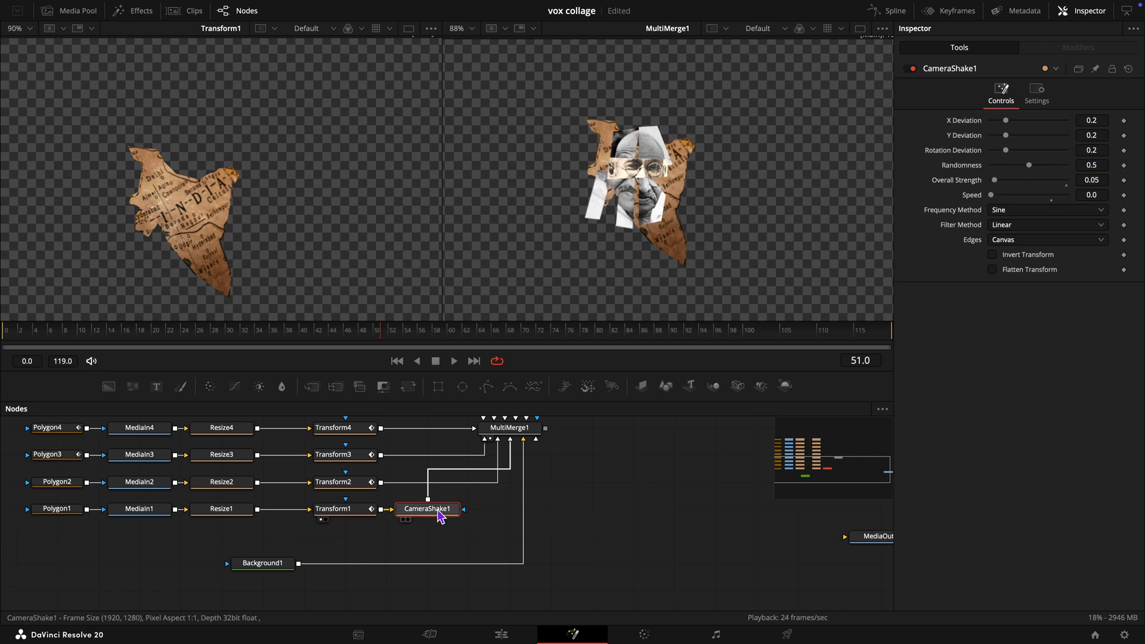
Step: Paste a copy of CameraShake1 after Transform2 and set its X Deviation to 0.0 and Y Deviation to 0.5
click(332, 485)
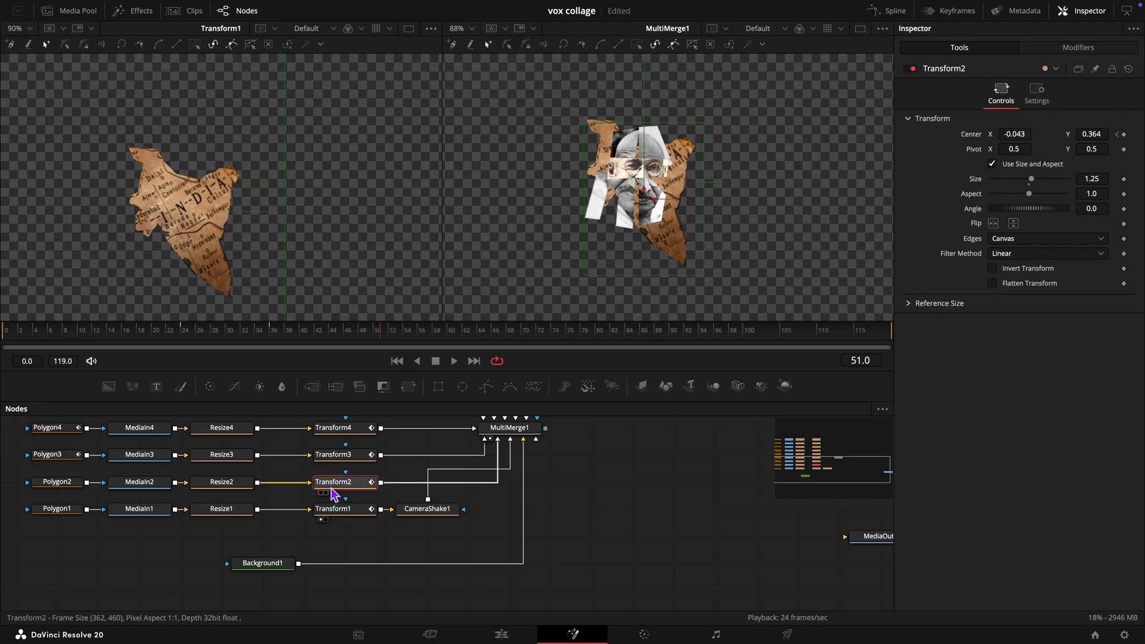
key(ctrl+v)
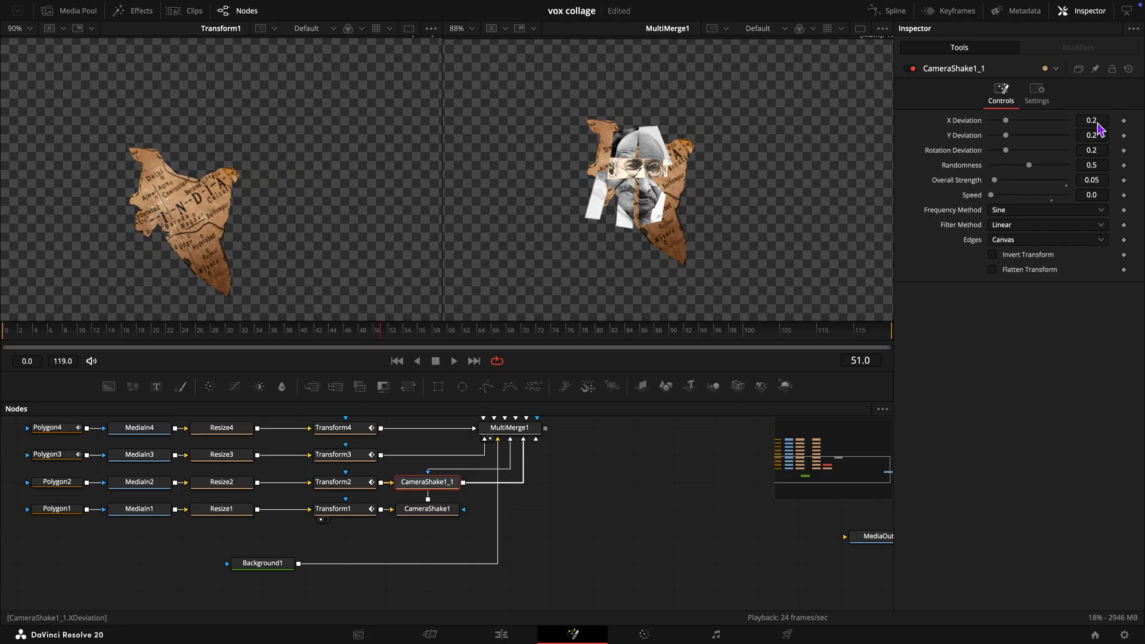
drag(1005, 121, 951, 120)
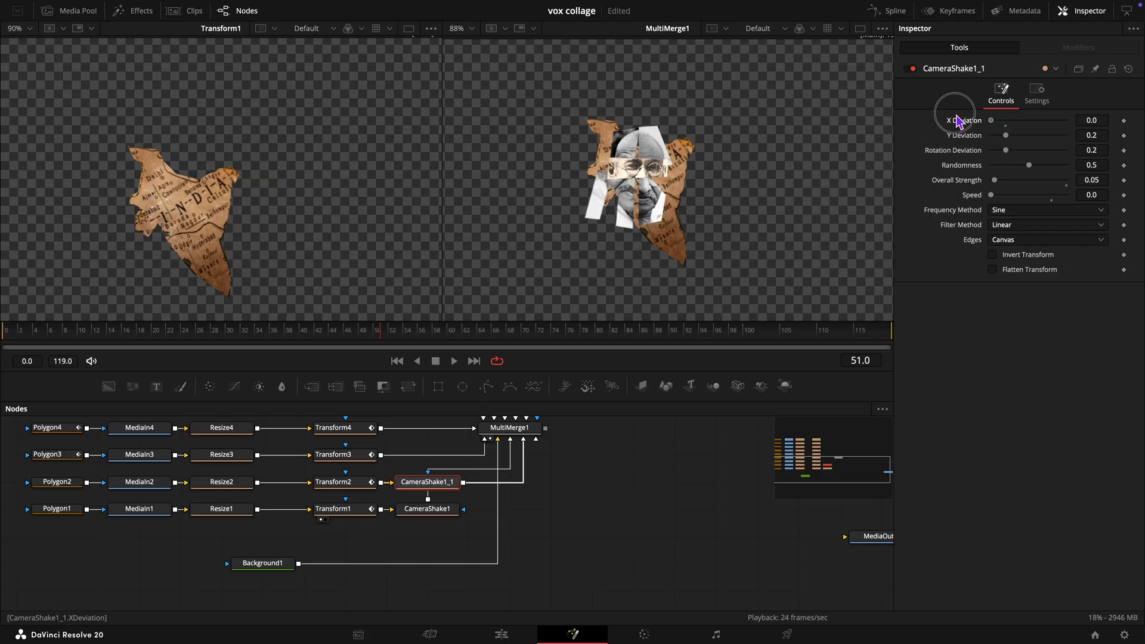
click(1104, 136)
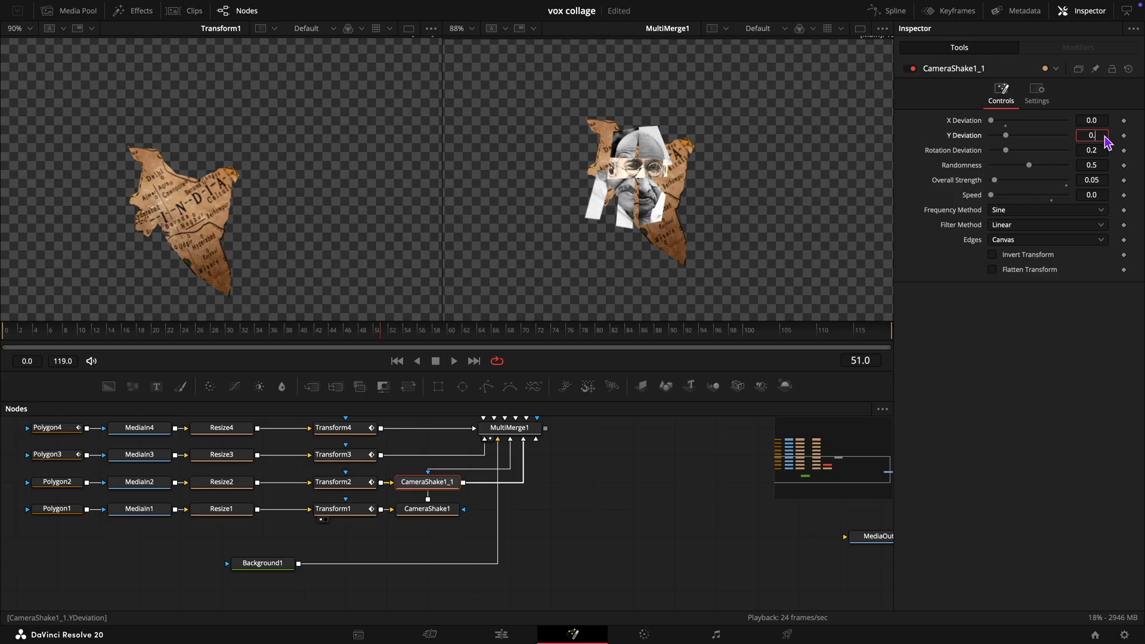
key(Tab)
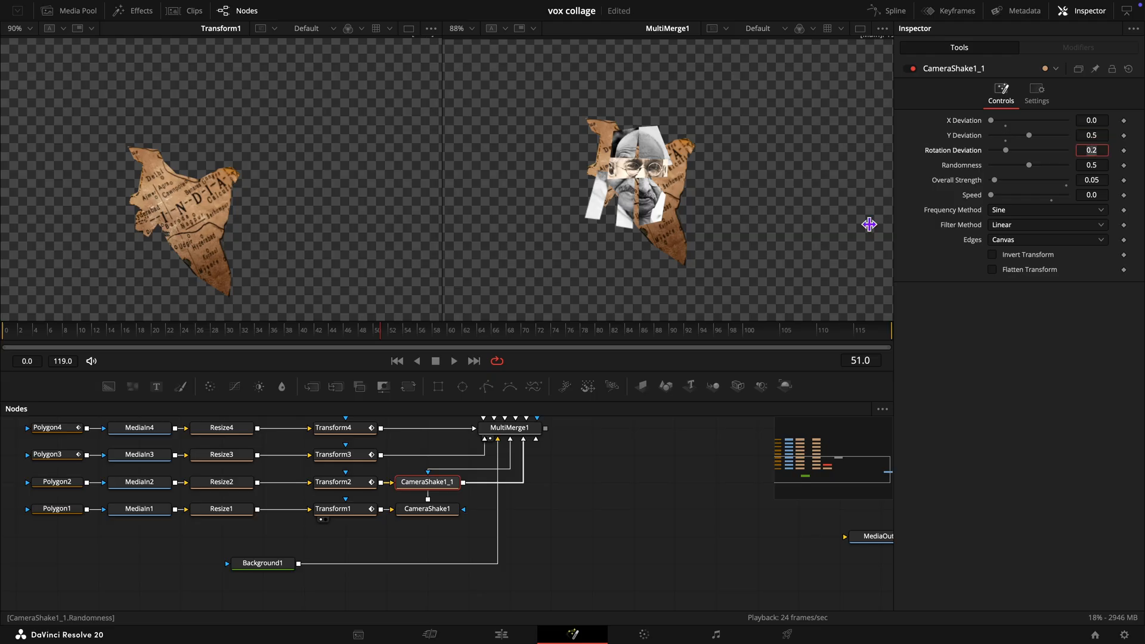
Step: Paste another Camera Shake copy after Transform3 and set its Y Deviation to 0.0 and X Deviation to 0.5
click(353, 457)
key(ctrl+v)
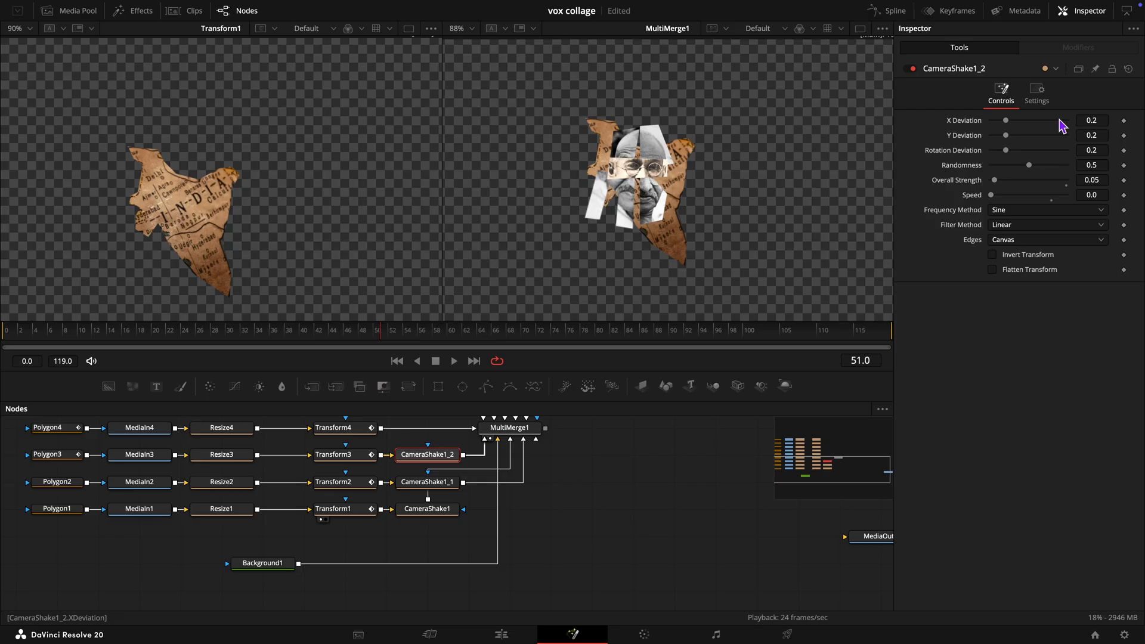
drag(1005, 136, 985, 136)
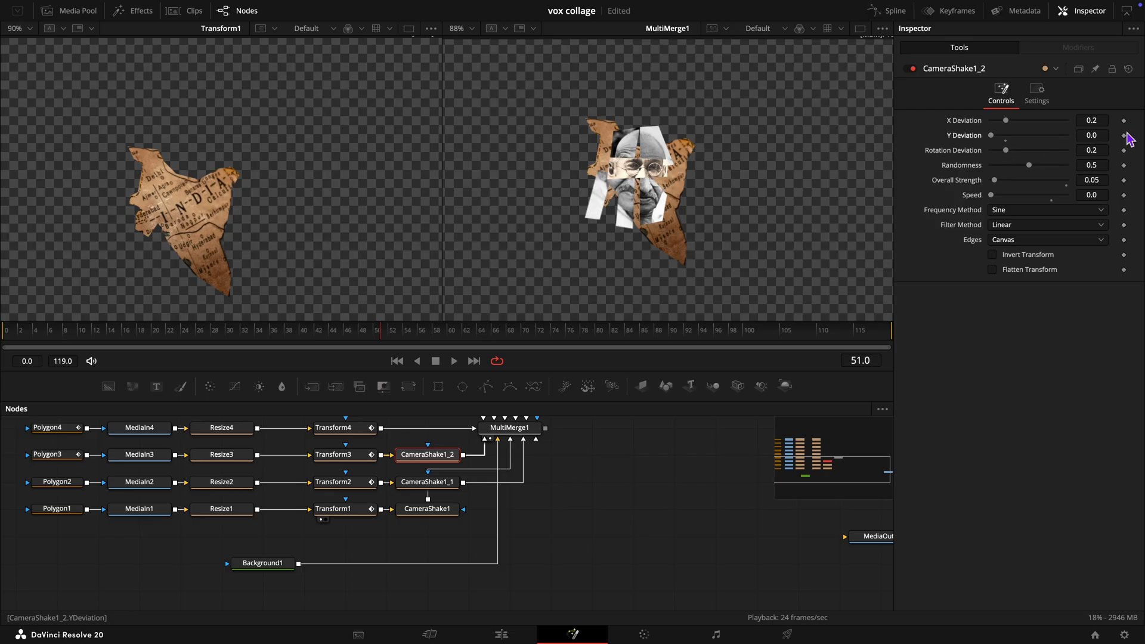
click(1104, 122)
key(BackSpace)
text(5)
key(Tab)
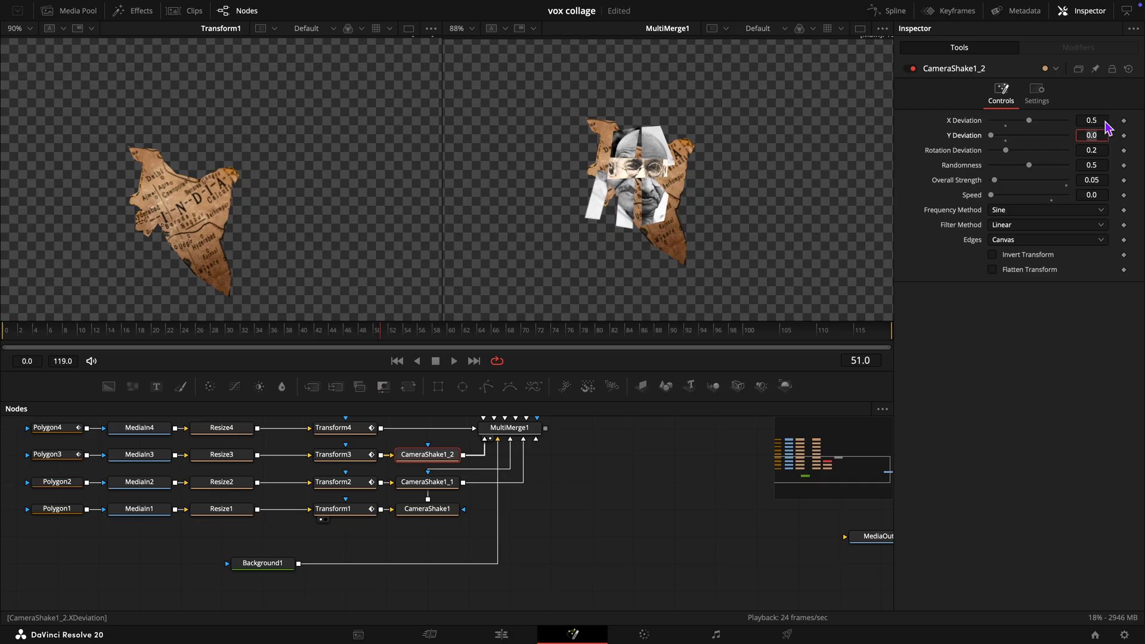
Step: Paste a Camera Shake copy after Transform4 and set its Rotation Deviation to 0.1
scroll(567, 447, up, 3)
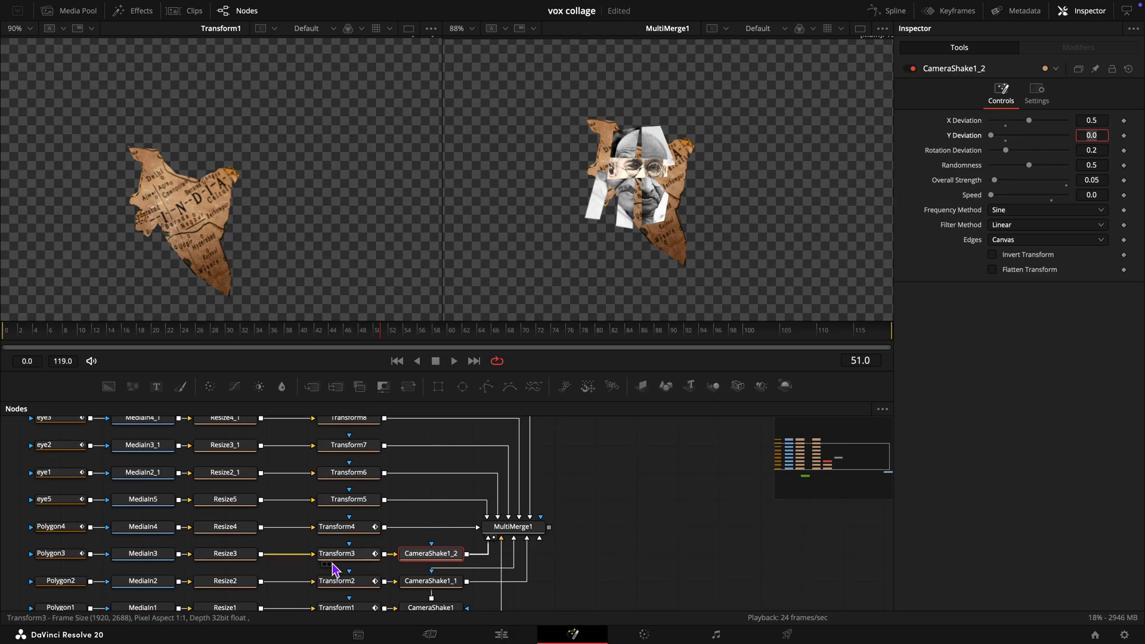
click(352, 527)
key(ctrl+v)
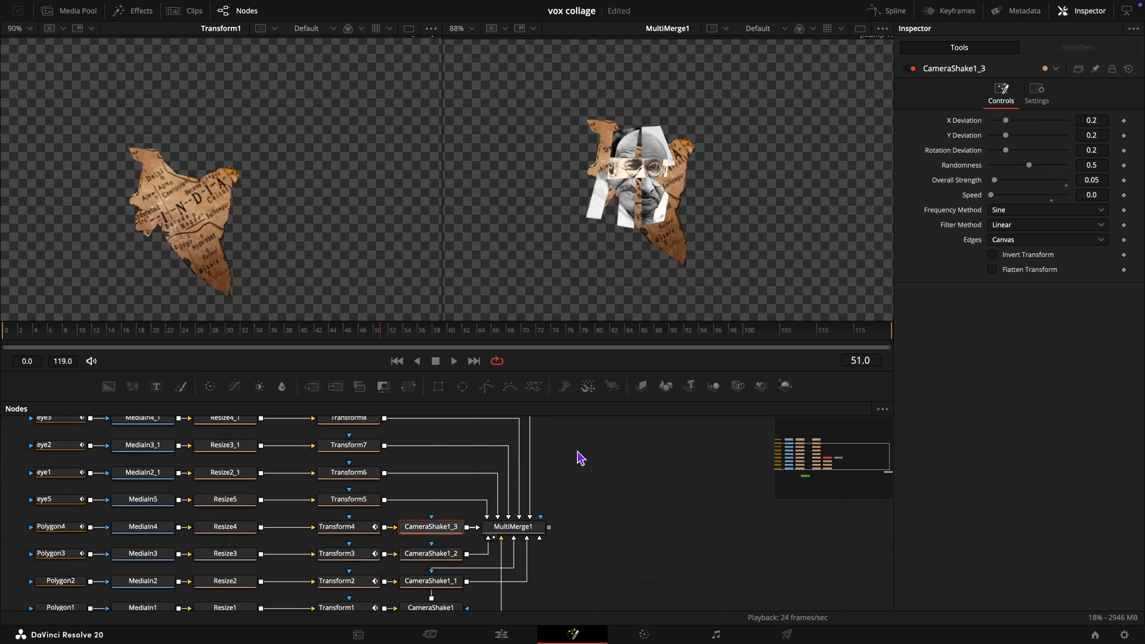
click(1104, 153)
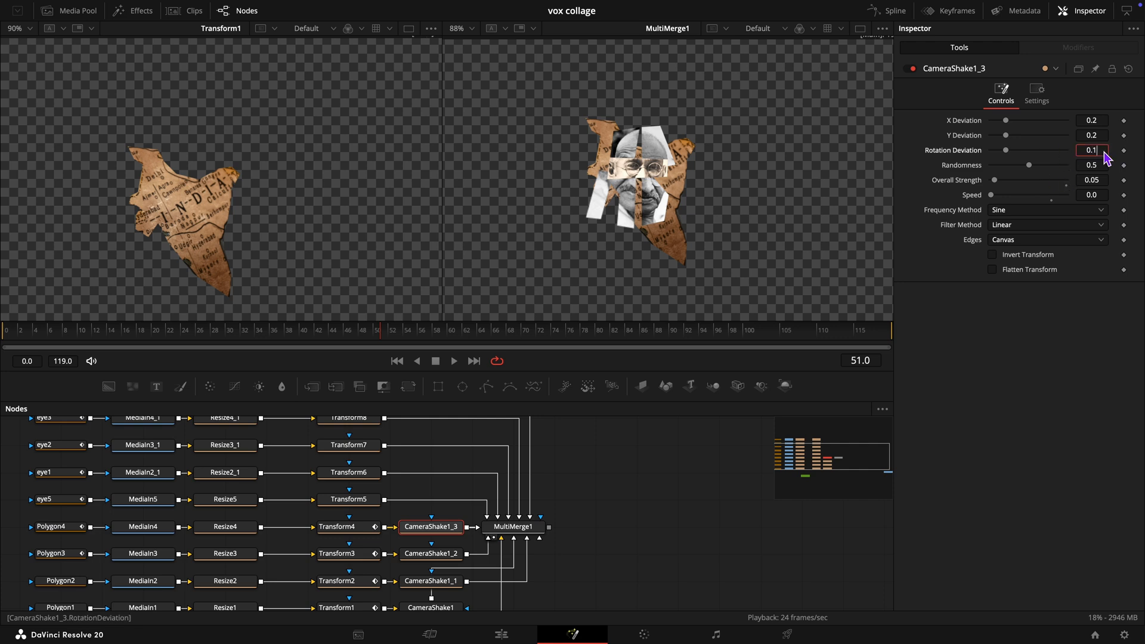
key(Tab)
click(616, 511)
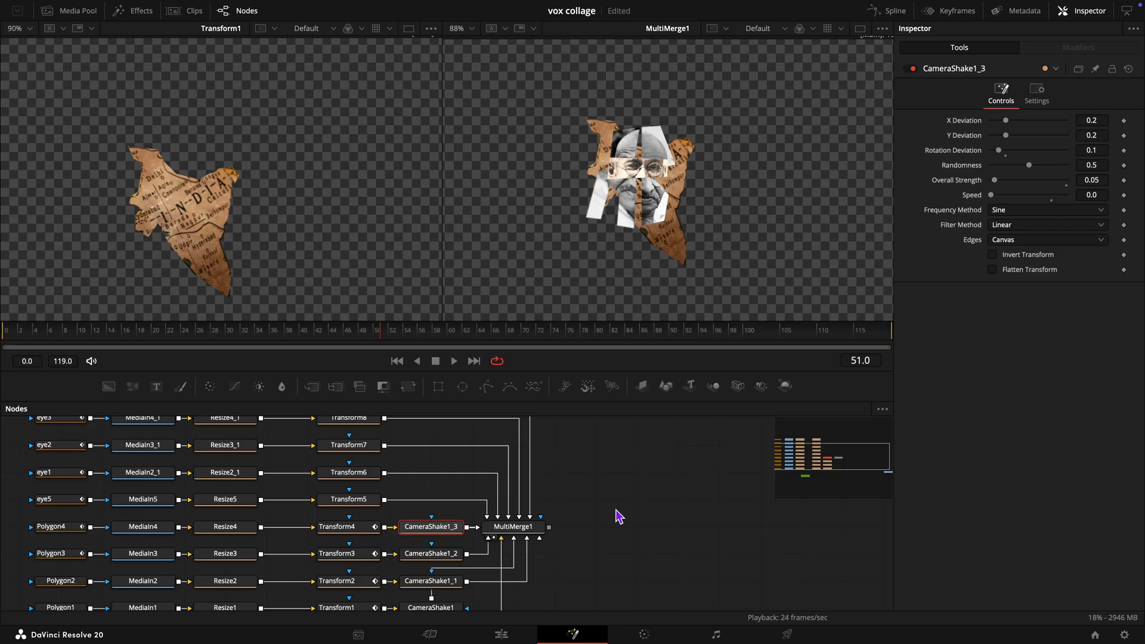
click(363, 504)
key(super+v)
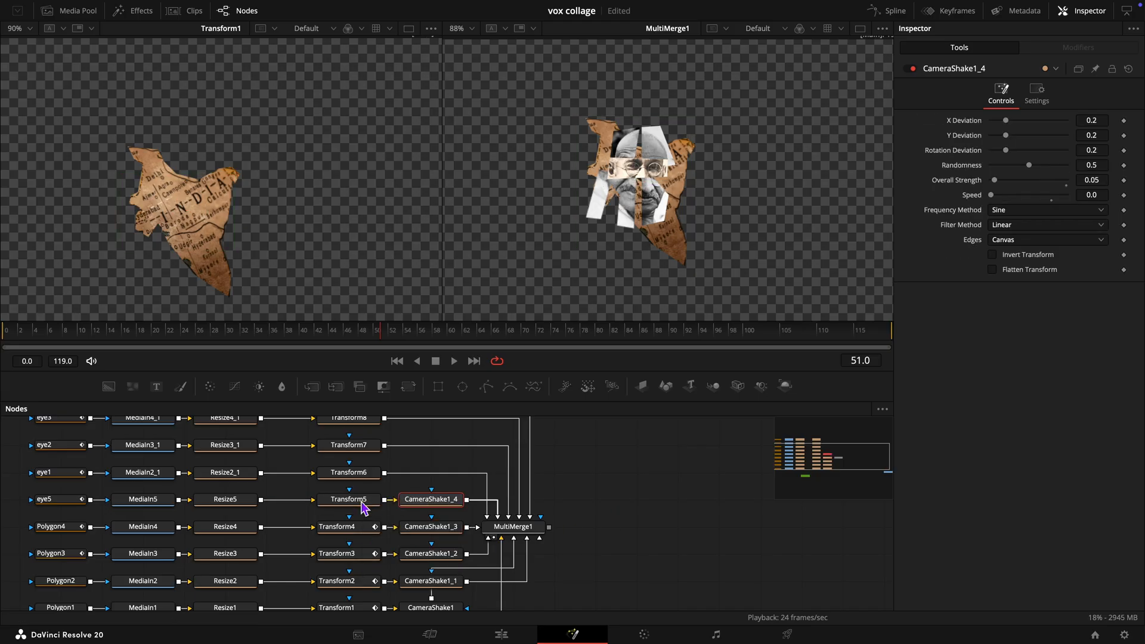
key(super+z)
Step: Paste a Camera Shake copy after Transform9 in the eye4 branch and set its Randomness to 0.2
scroll(415, 504, up, 3)
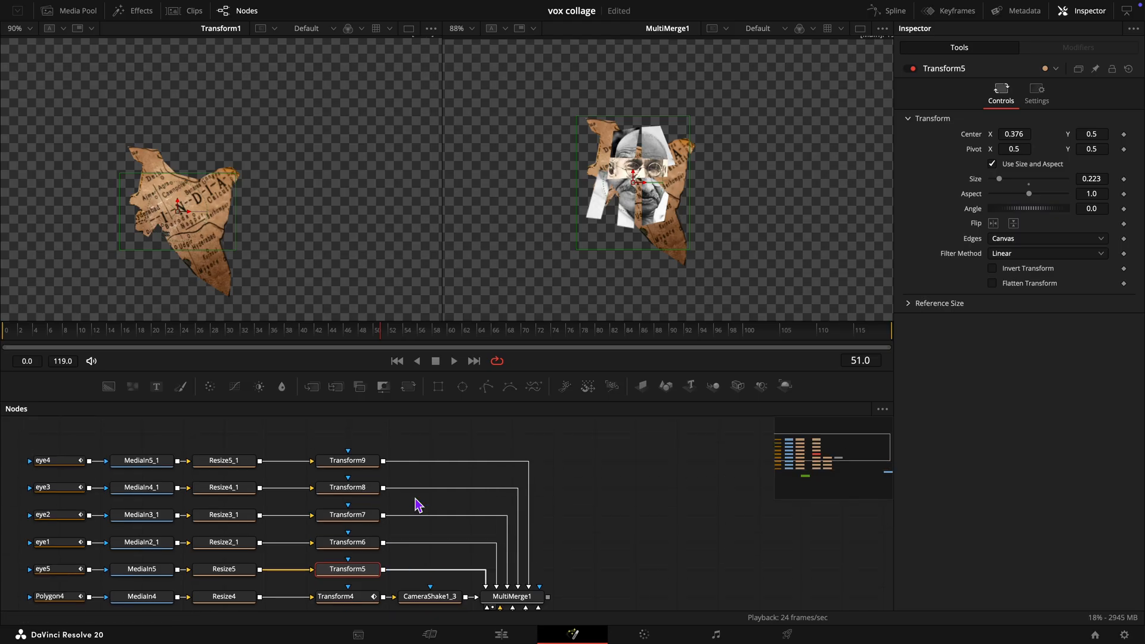
click(349, 462)
key(super+v)
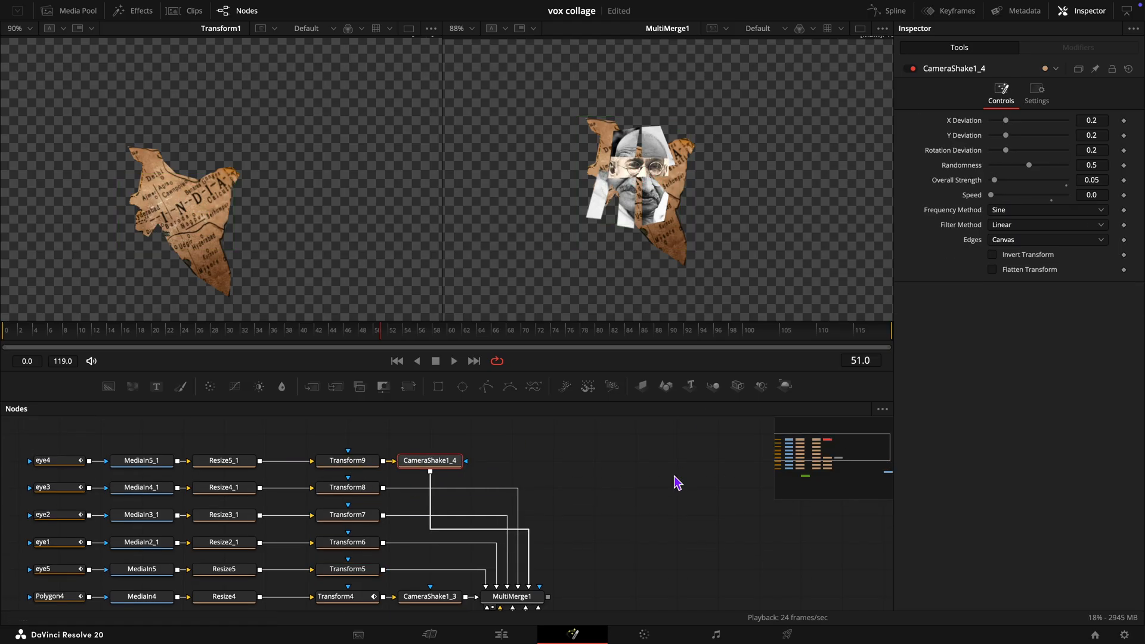
click(1105, 169)
text(0.)
key(Return)
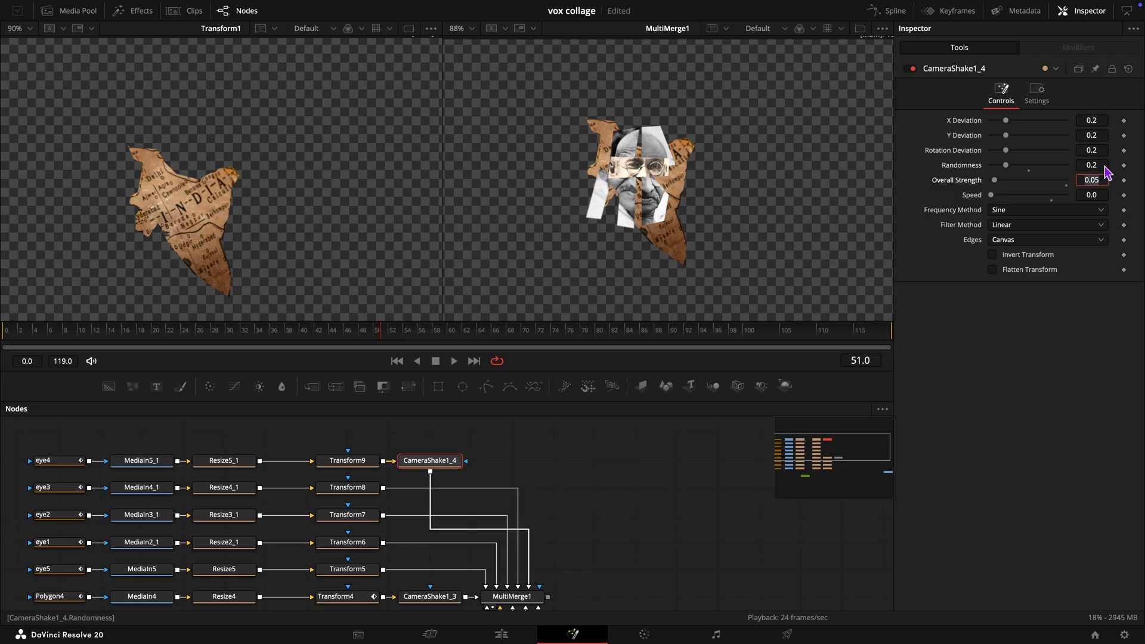
Step: Play back the collage animation to check the camera shakes, then stop it
click(648, 520)
key(space)
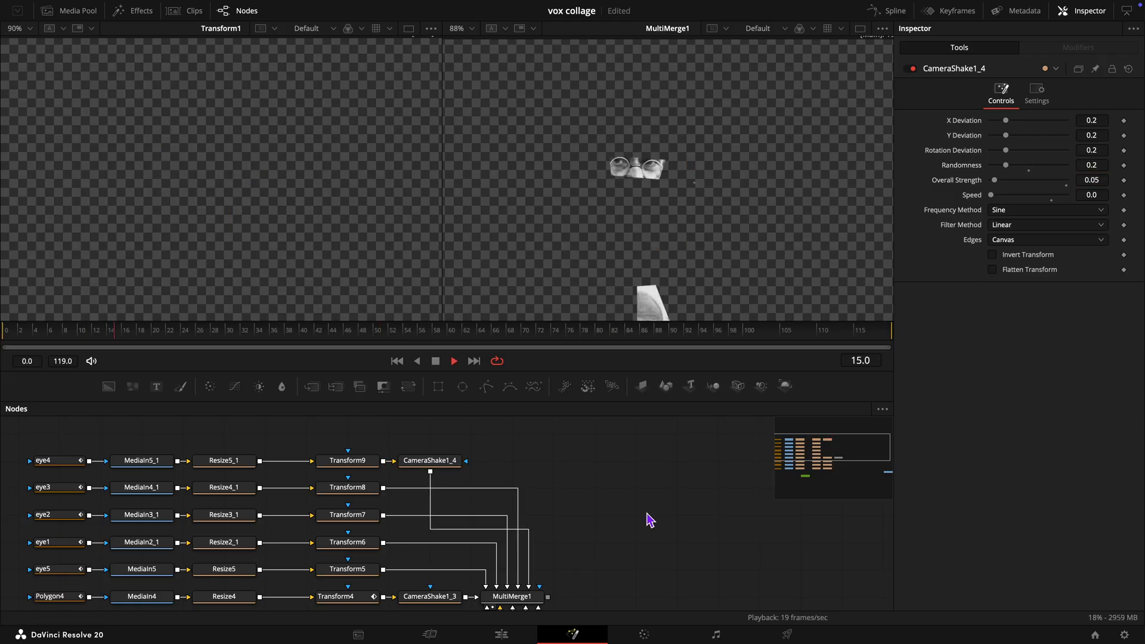
key(space)
Step: Insert a Color Corrector between CameraShake1_4 and MultiMerge1, tint it yellow-green at strength 1.0, and check the result at frame 68
scroll(650, 520, down, 2)
scroll(648, 519, up, 1)
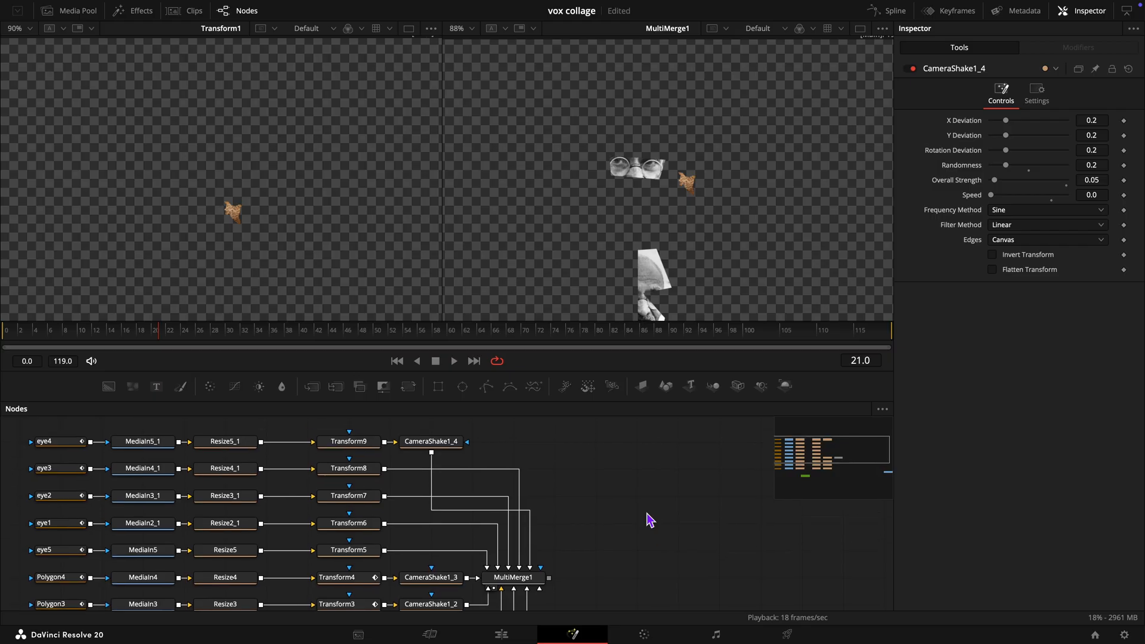
click(437, 455)
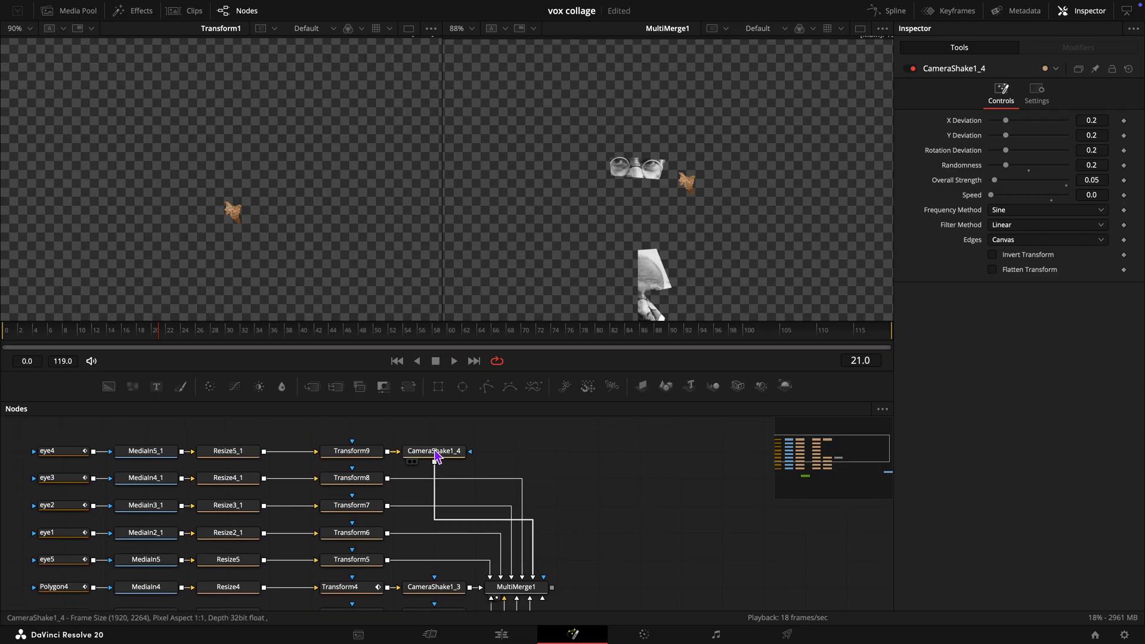
click(210, 386)
drag(426, 480, 560, 456)
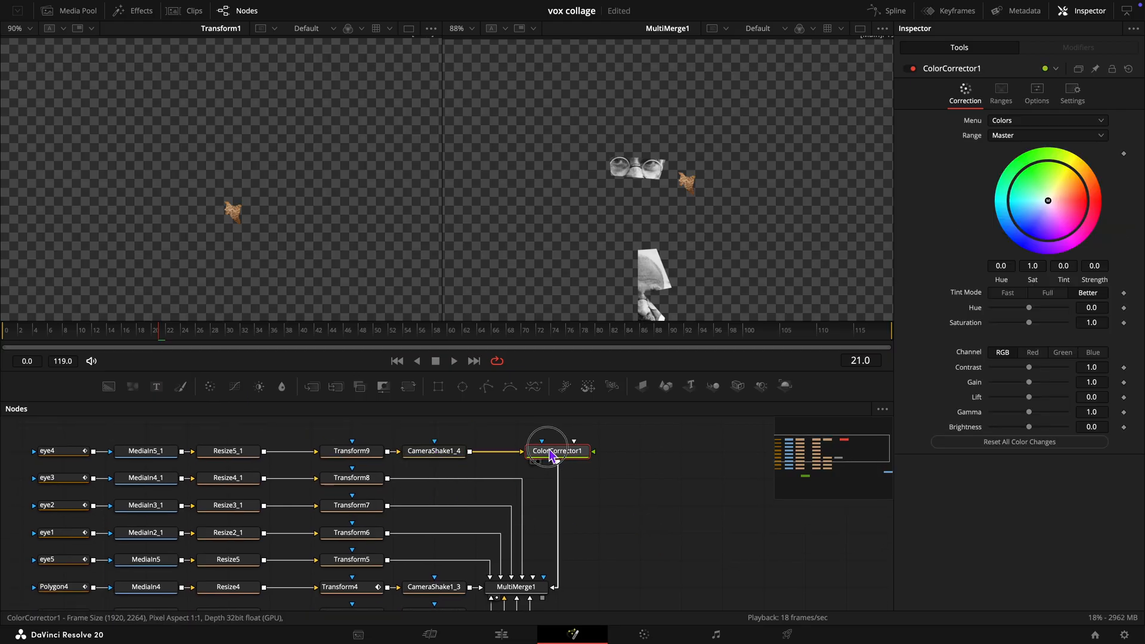
drag(1050, 205, 1066, 165)
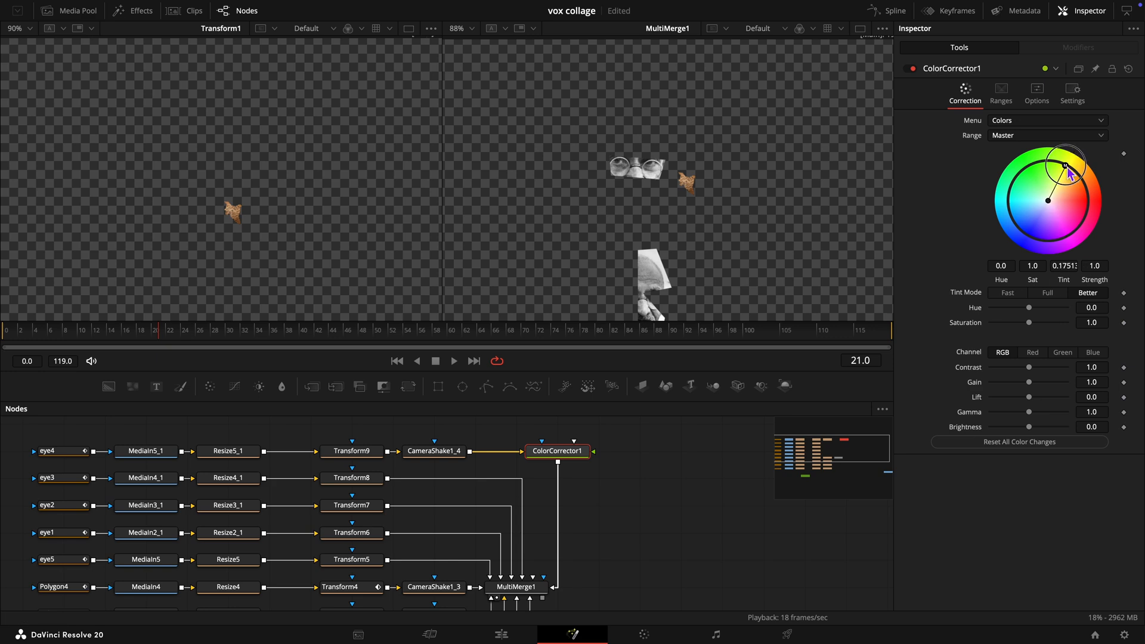
scroll(635, 527, down, 14)
scroll(635, 527, up, 8)
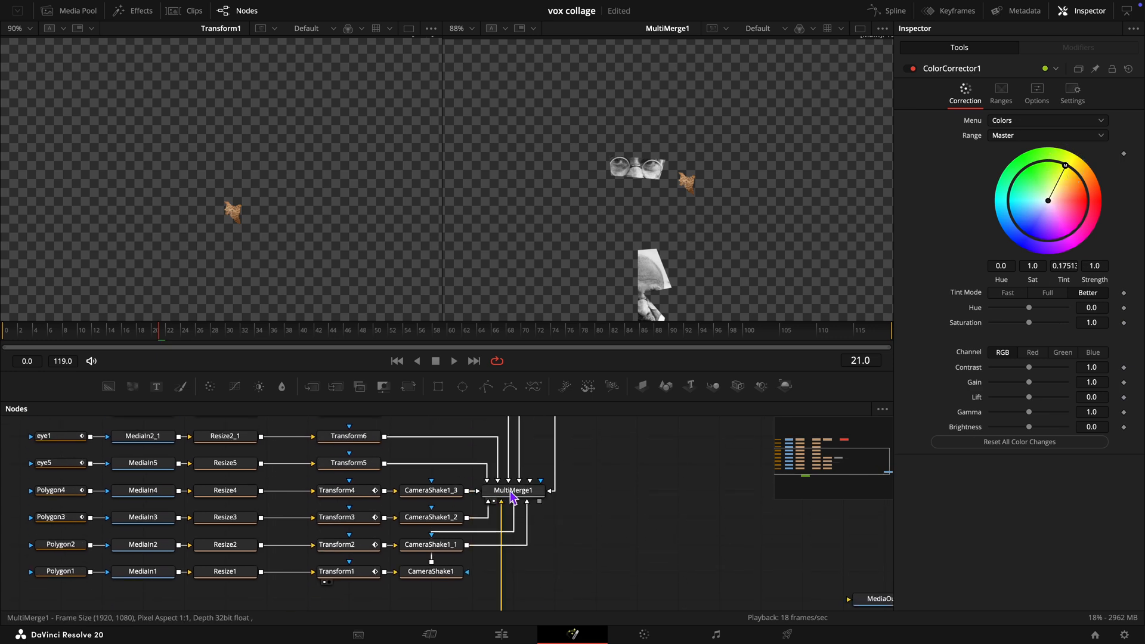
click(513, 336)
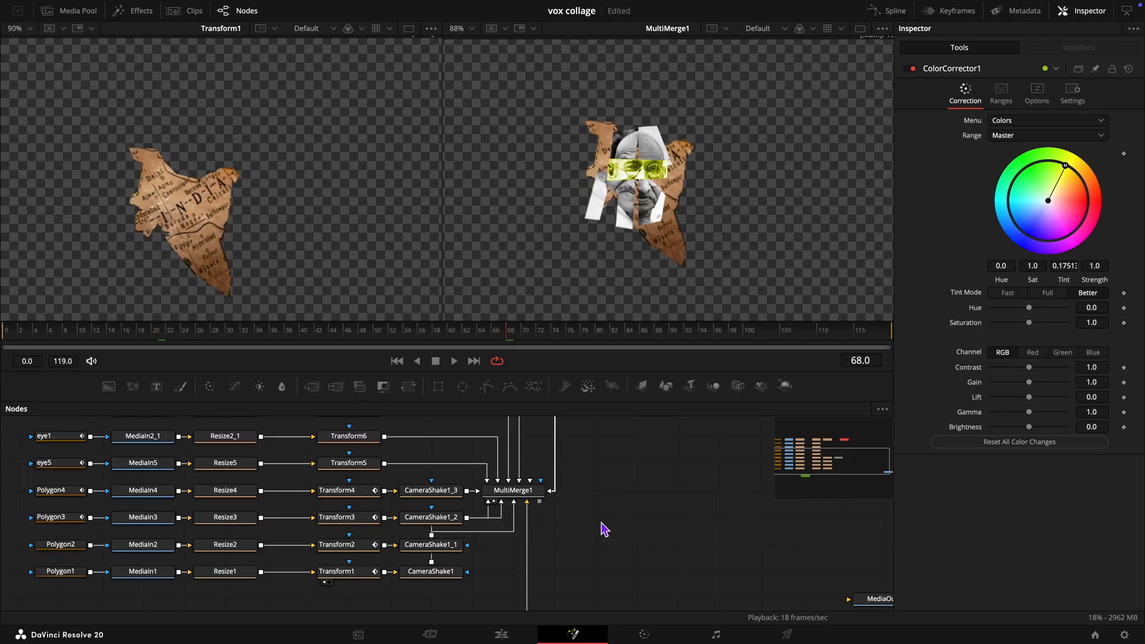
Step: Paste a copy of ColorCorrector1 after CameraShake1 and shift its tint to a golden yellow of about 0.147
scroll(600, 528, up, 9)
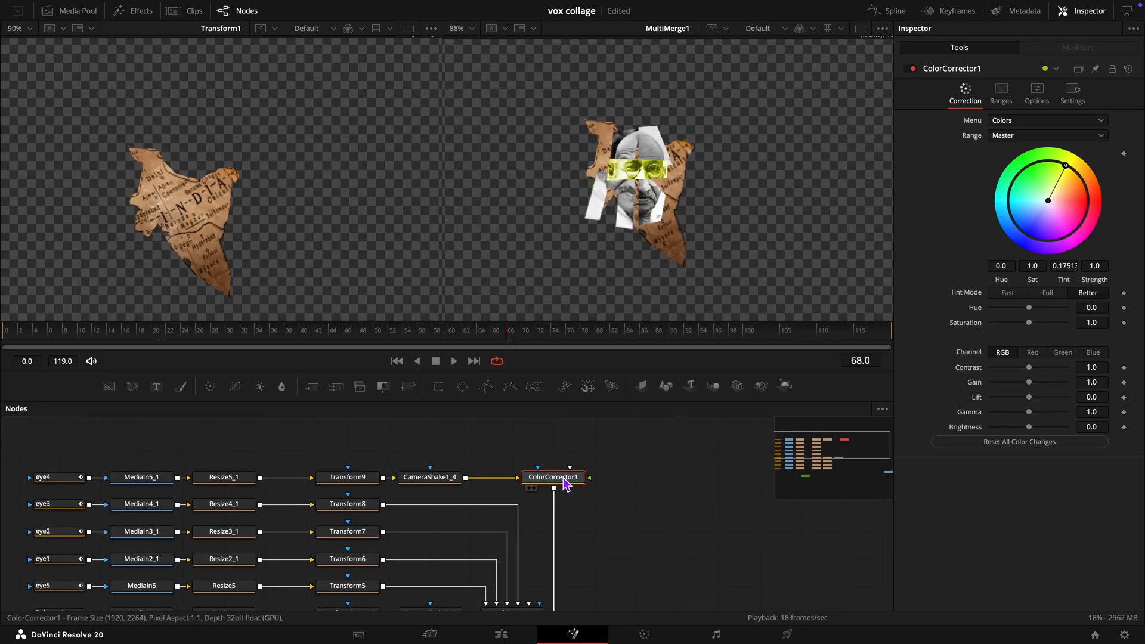
scroll(565, 484, down, 10)
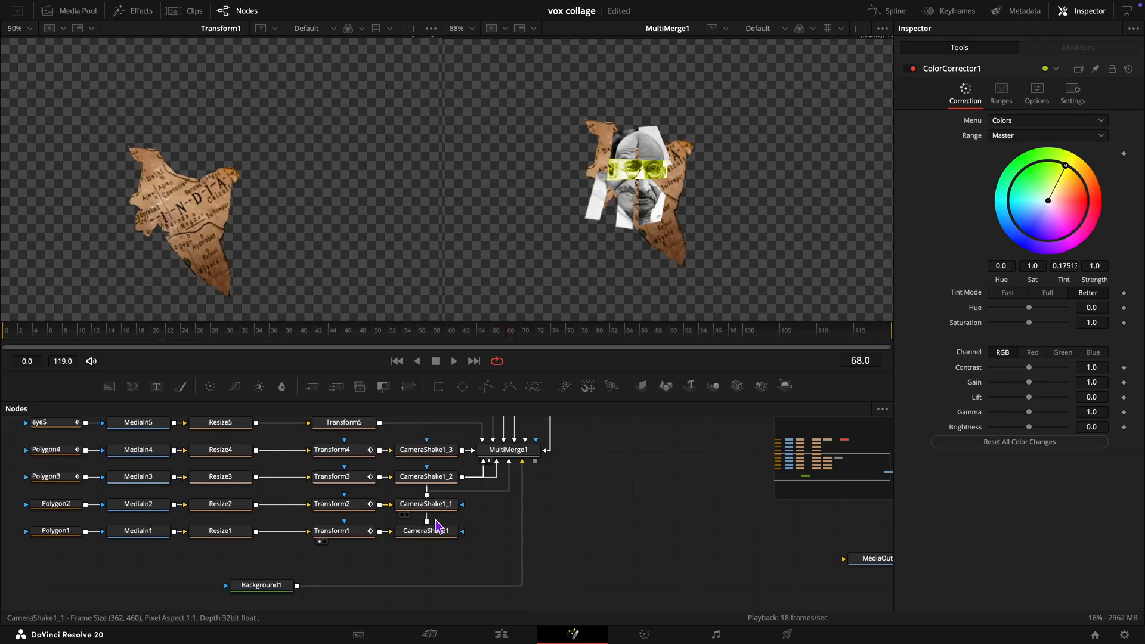
click(432, 535)
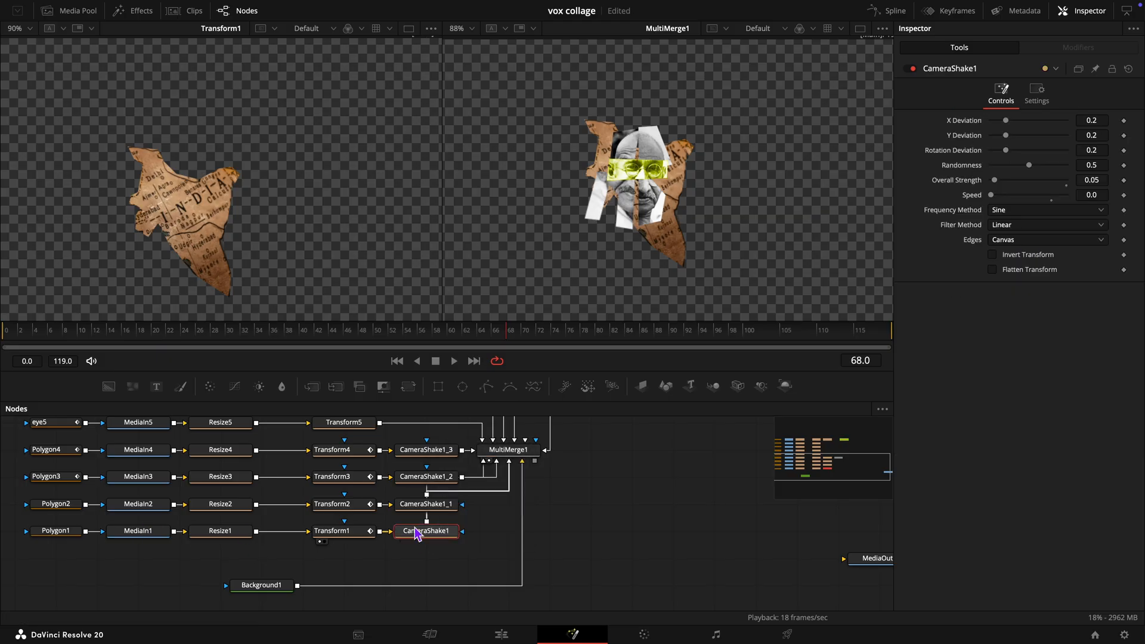
key(ctrl+v)
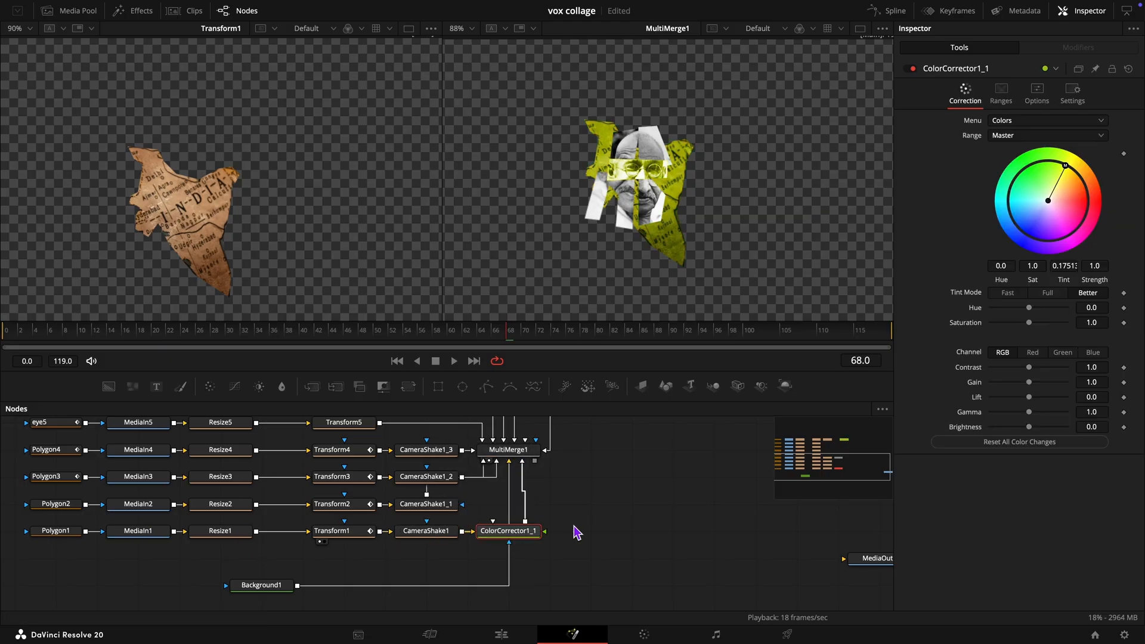
drag(1069, 167, 1075, 169)
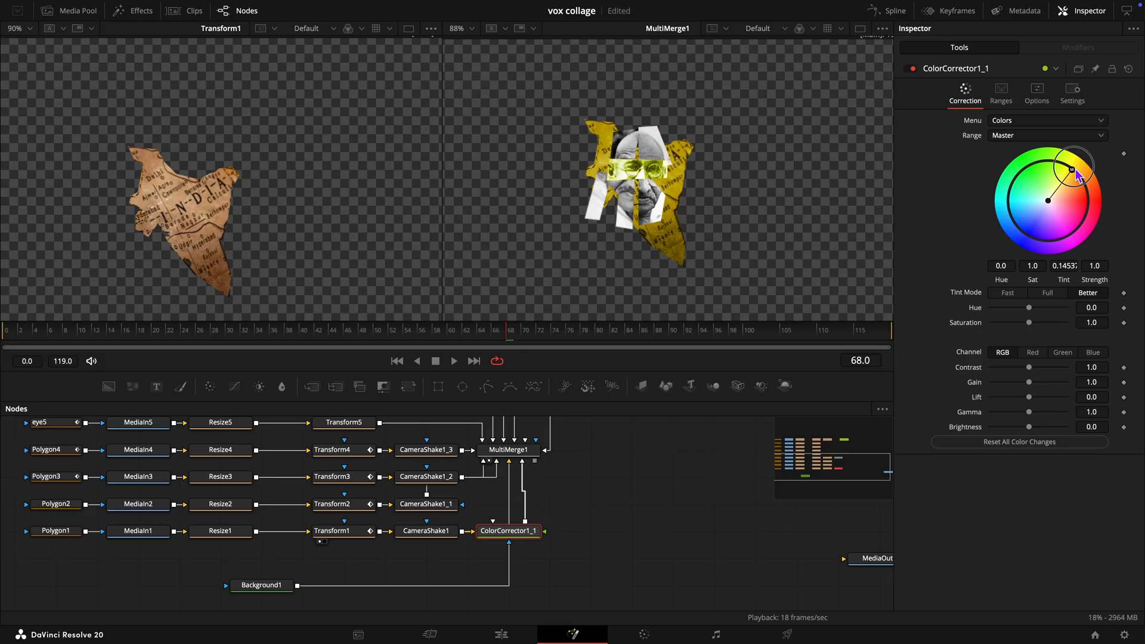
Step: Shift ColorCorrector1's tint in the eye4 branch to a warmer yellow of about 0.152
scroll(603, 500, up, 5)
click(548, 484)
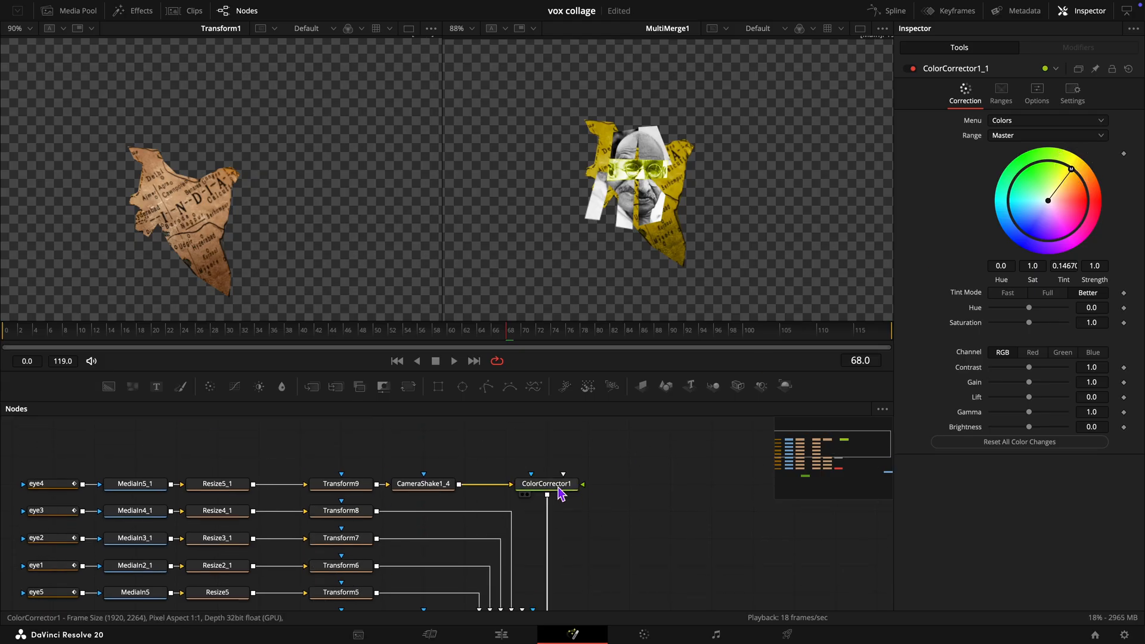
drag(1068, 169, 1071, 171)
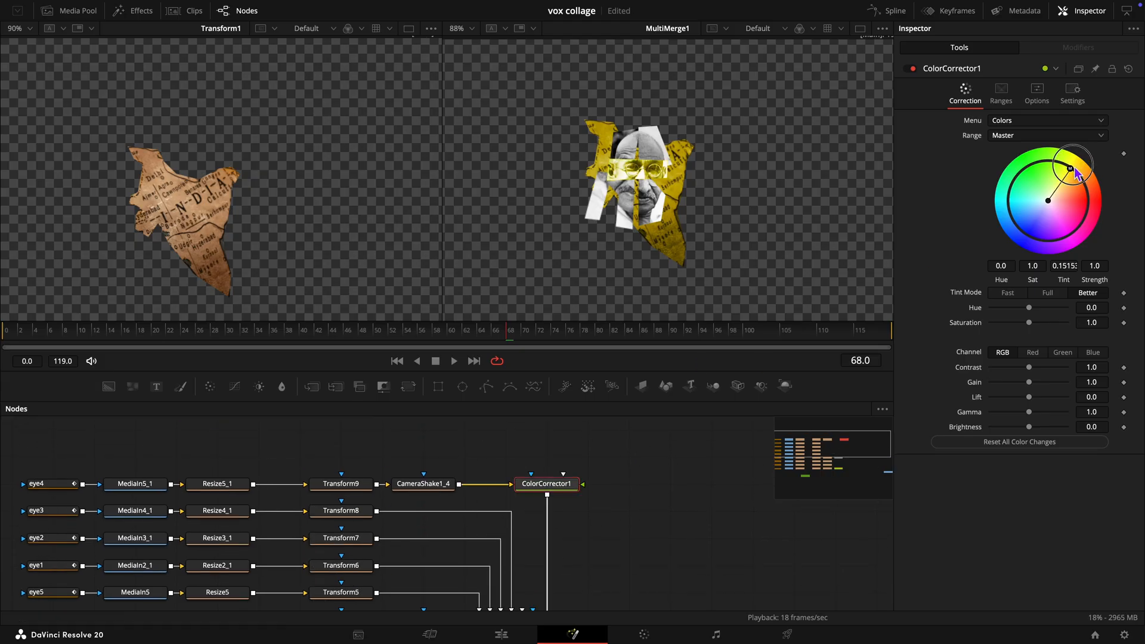
Step: Add a Transform node after MultiMerge1
scroll(638, 552, down, 5)
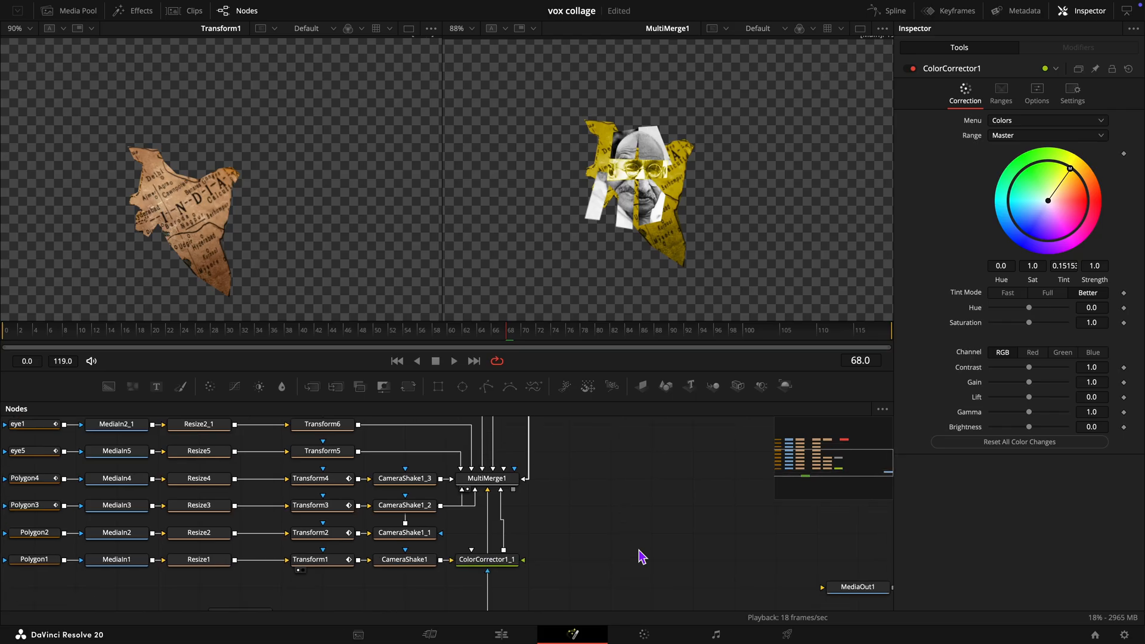
click(504, 478)
click(408, 386)
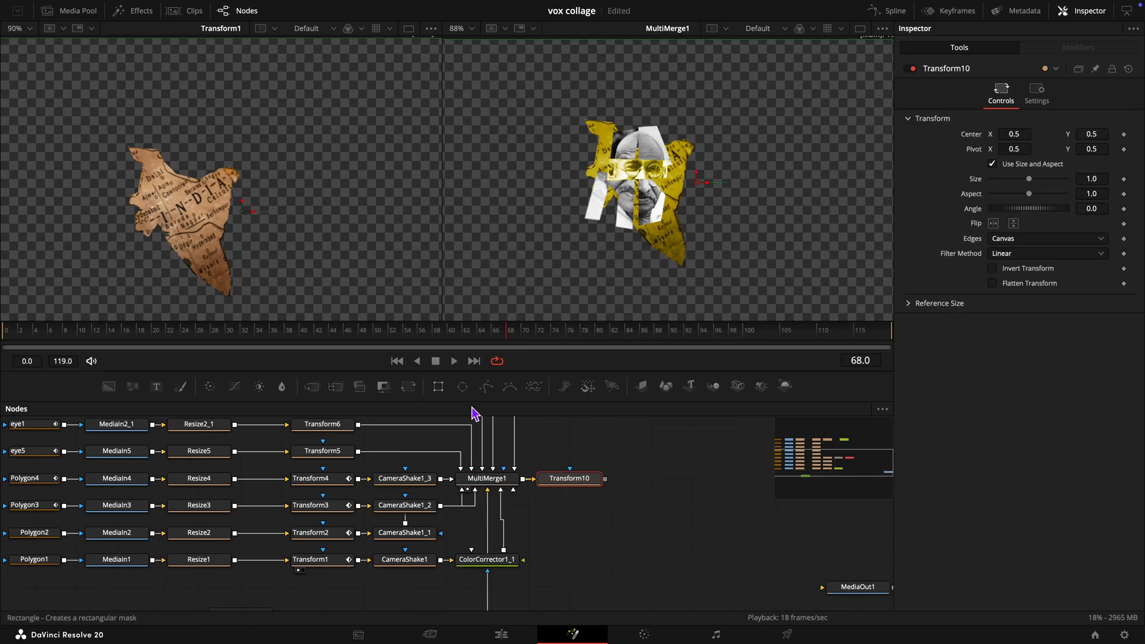
Step: View Transform10's output, space it out from MultiMerge1, and feed MultiMerge1 a new black Background masked by a Polygon
click(549, 489)
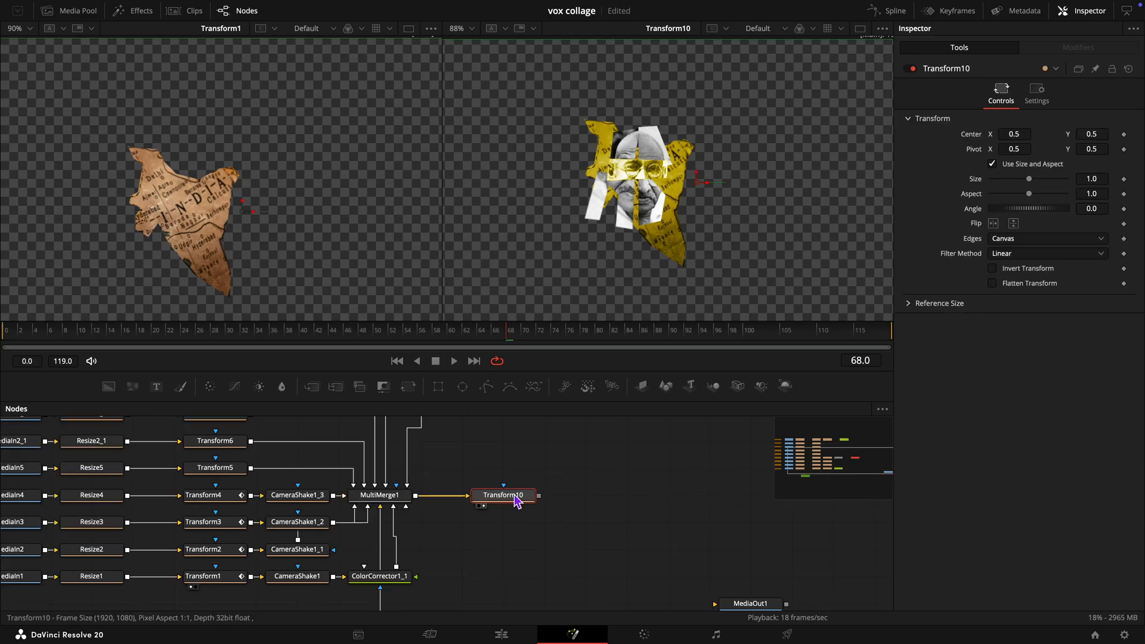
drag(515, 500, 639, 499)
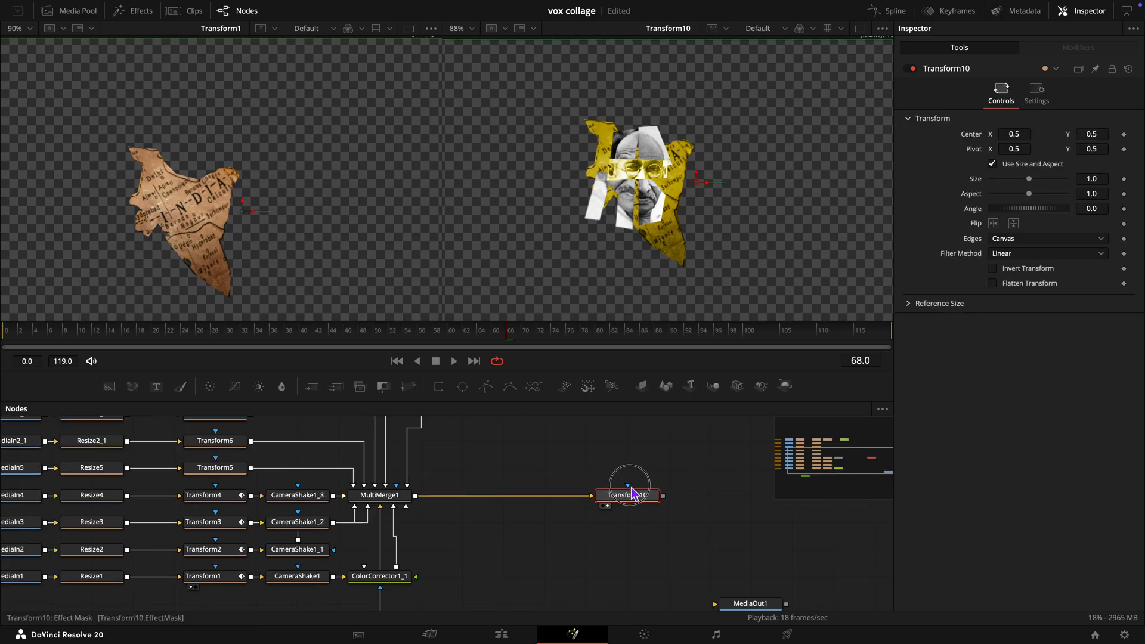
click(392, 498)
drag(109, 392, 396, 498)
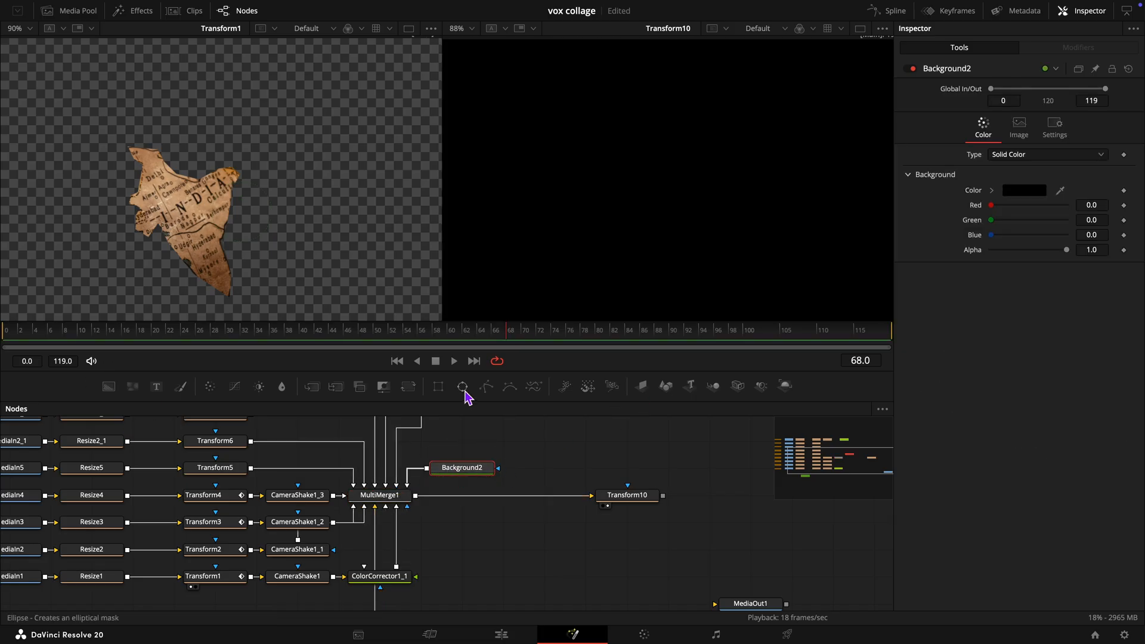
drag(495, 391, 442, 506)
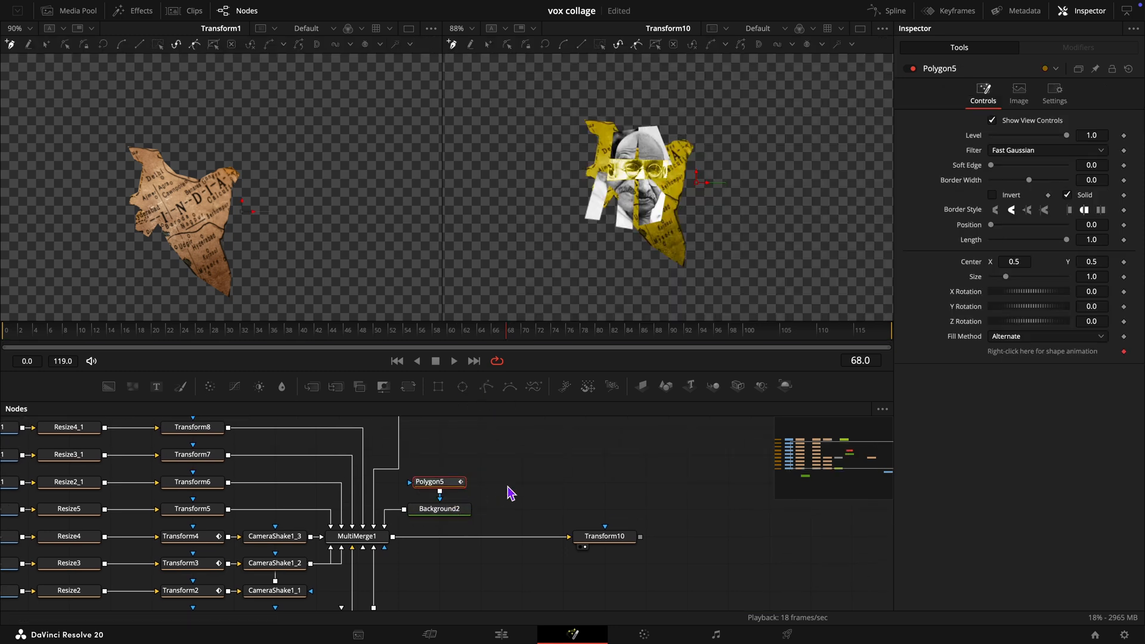
Step: Set Polygon5's border width to 0.0022 and remove its polyline shape animation
click(1101, 181)
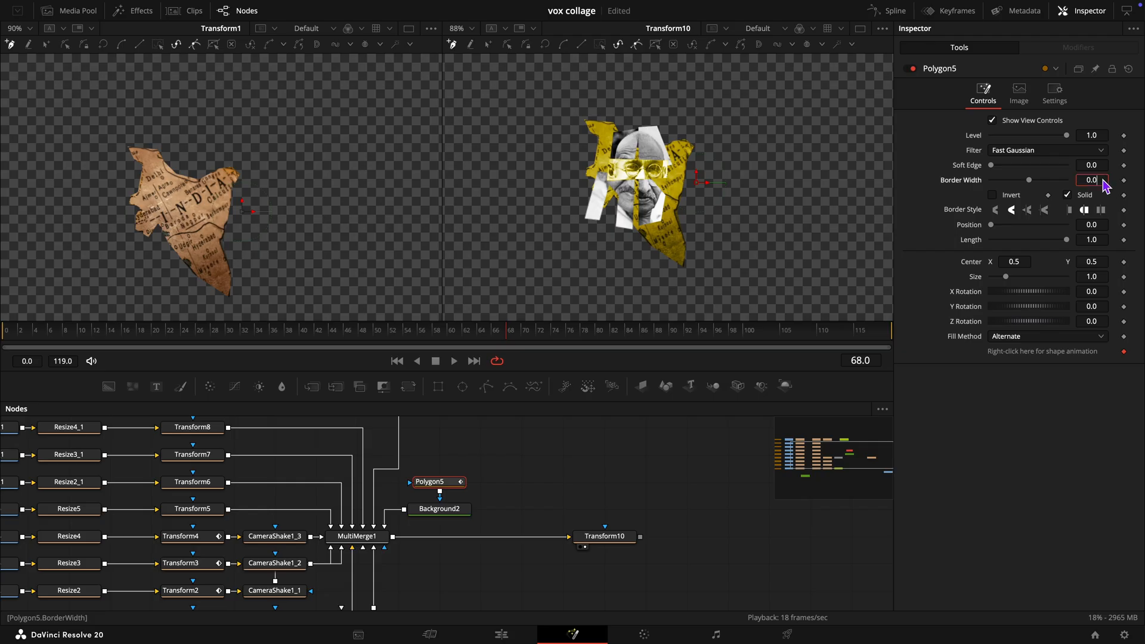
text(022)
key(Return)
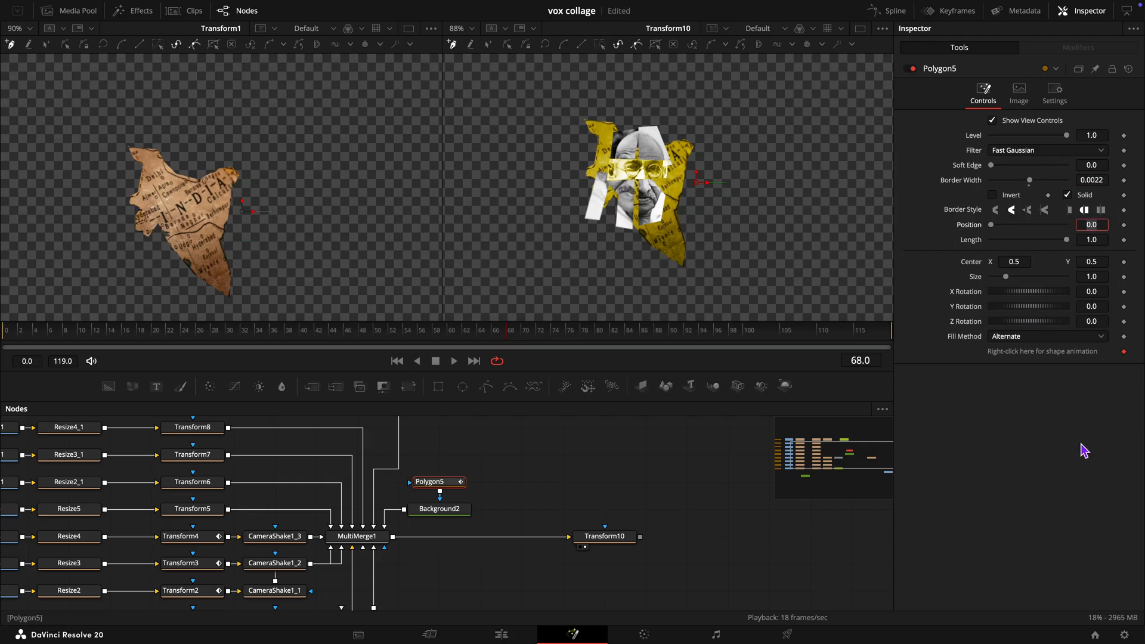
right_click(1057, 356)
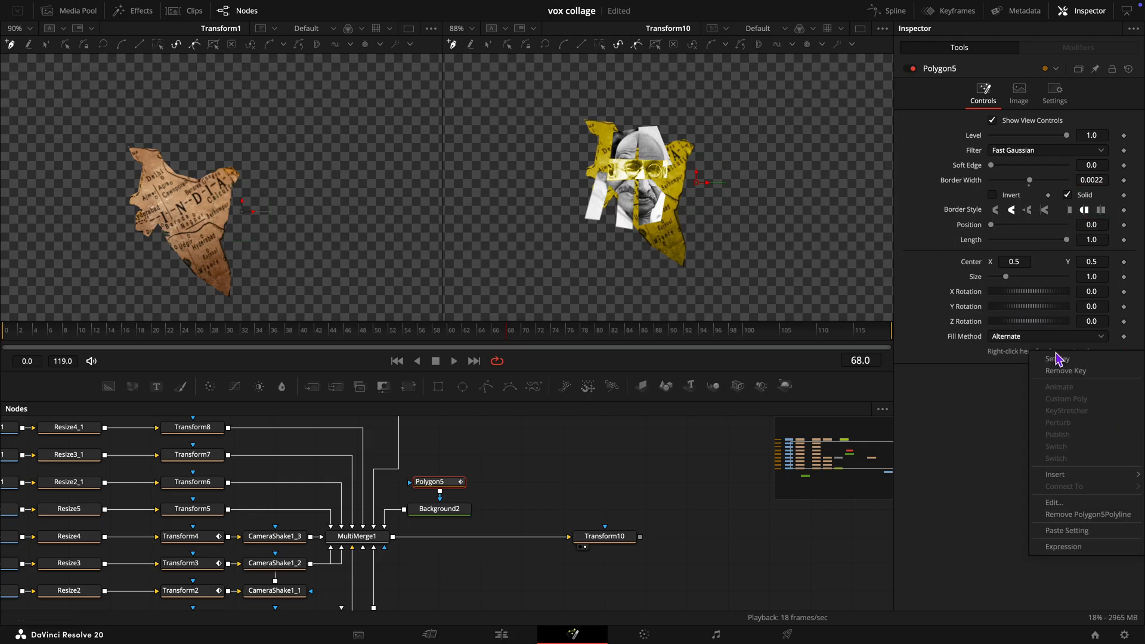
click(1058, 519)
scroll(500, 494, up, 3)
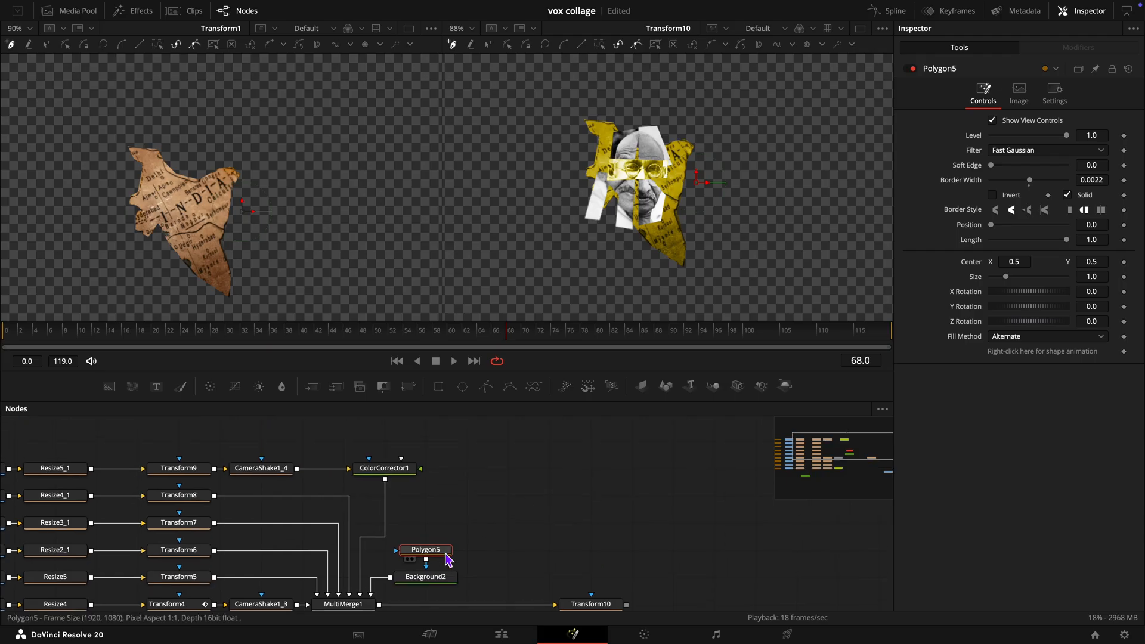
Step: Paste three copies of Polygon5 and chain them together as masks feeding Polygon5
key(ctrl+c)
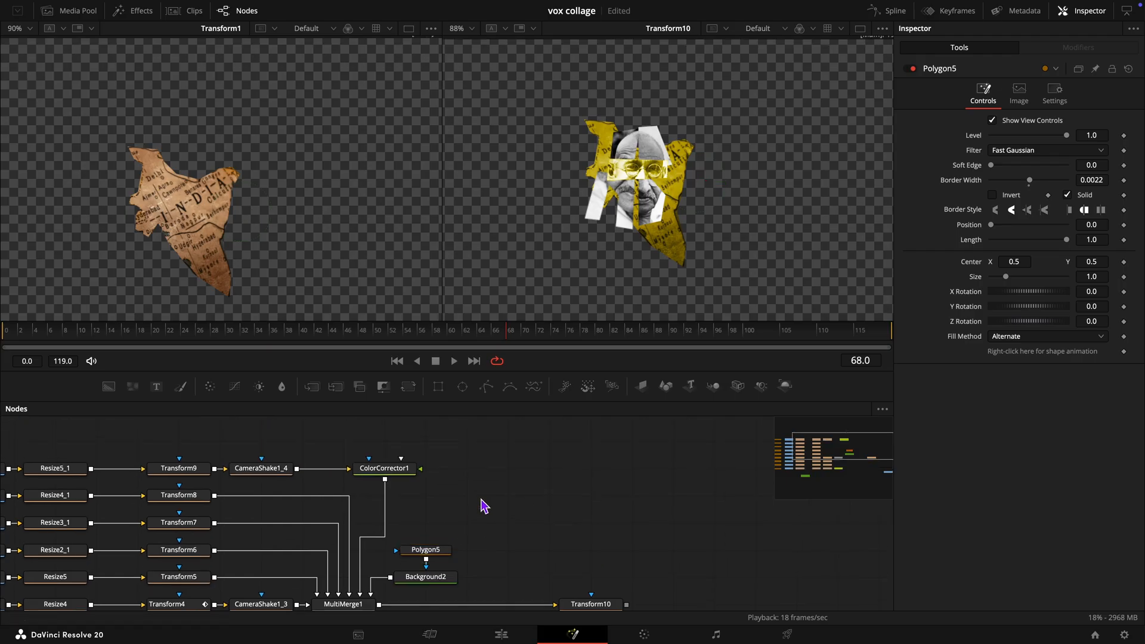
key(ctrl+v)
key(ctrl+v)
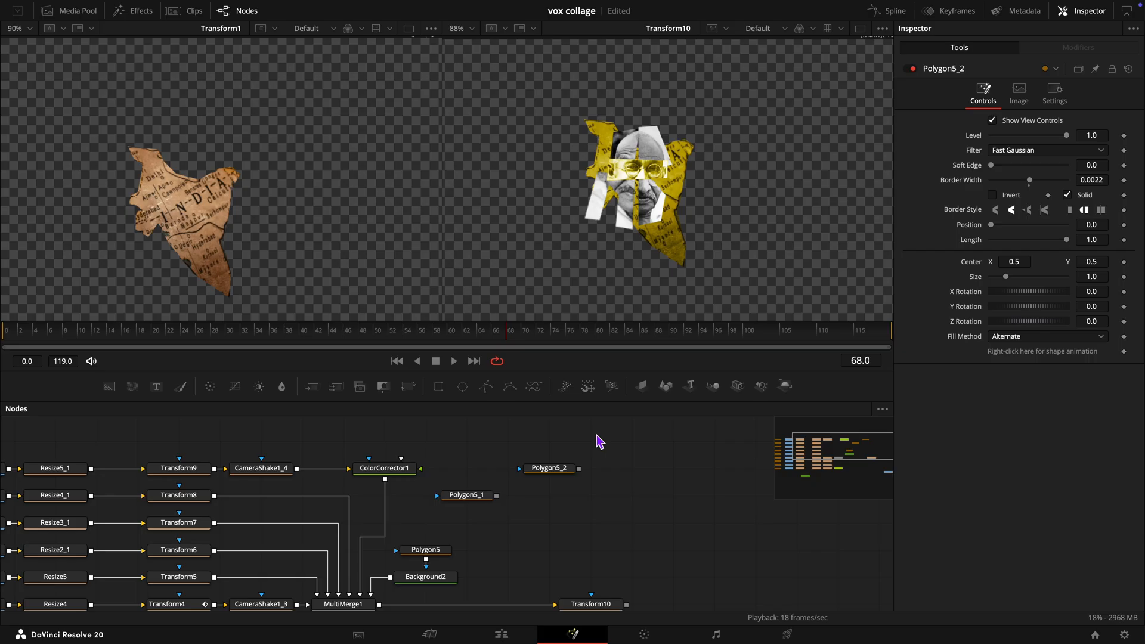
key(ctrl+v)
drag(496, 496, 425, 544)
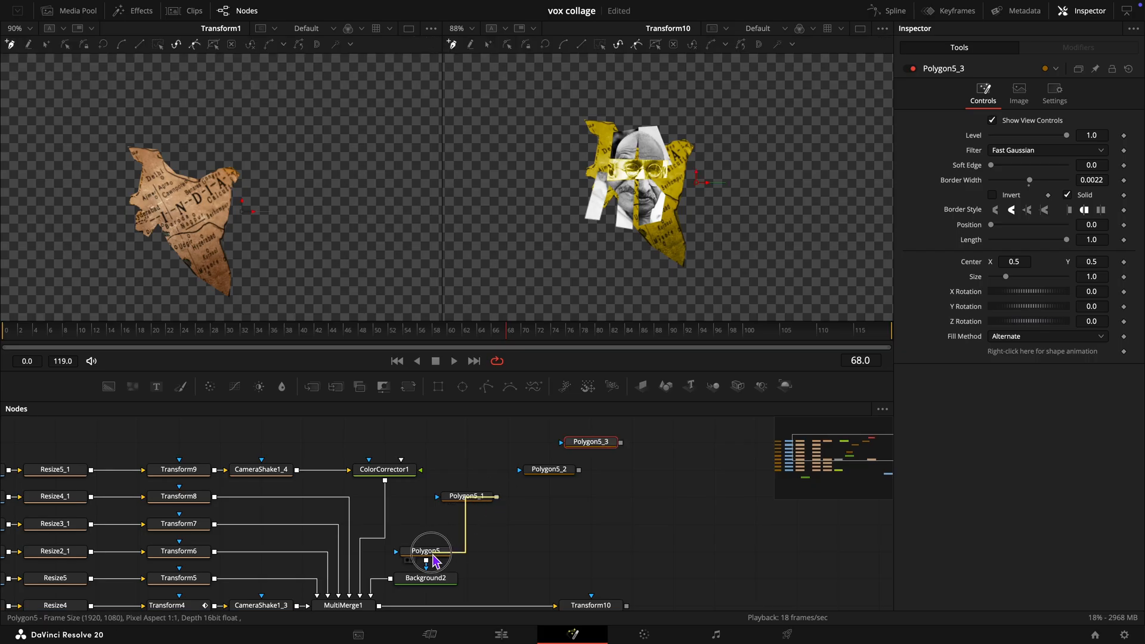
drag(578, 470, 496, 496)
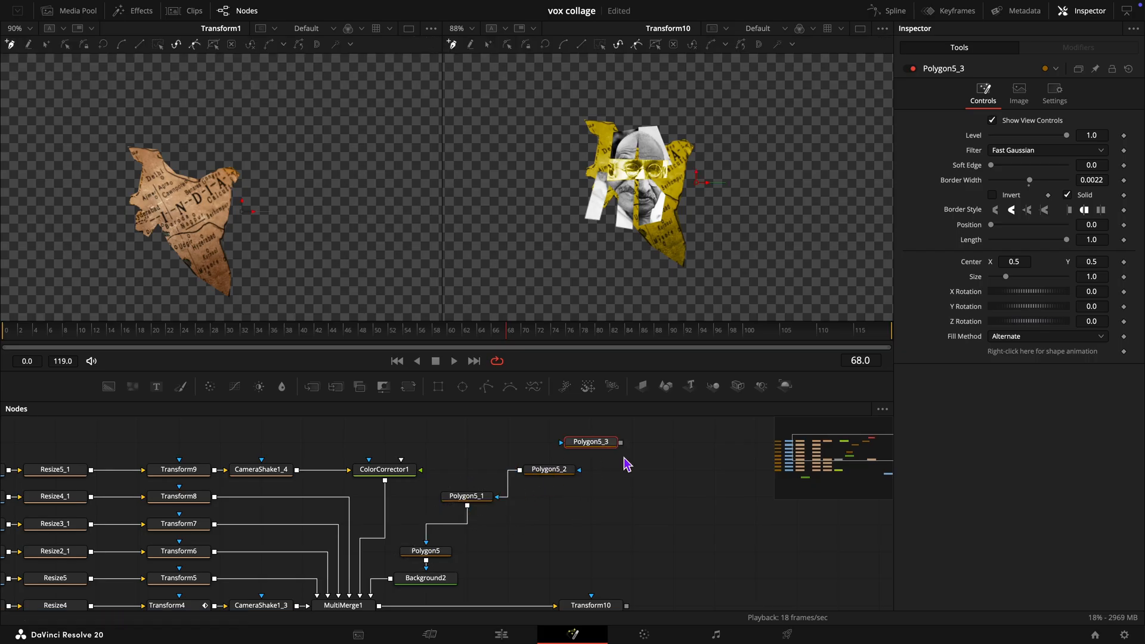
drag(620, 443, 576, 470)
Step: Draw a looping string with Polygon5 from above the map down to the portrait's forehead, and smooth its curve
click(432, 553)
scroll(709, 268, down, 3)
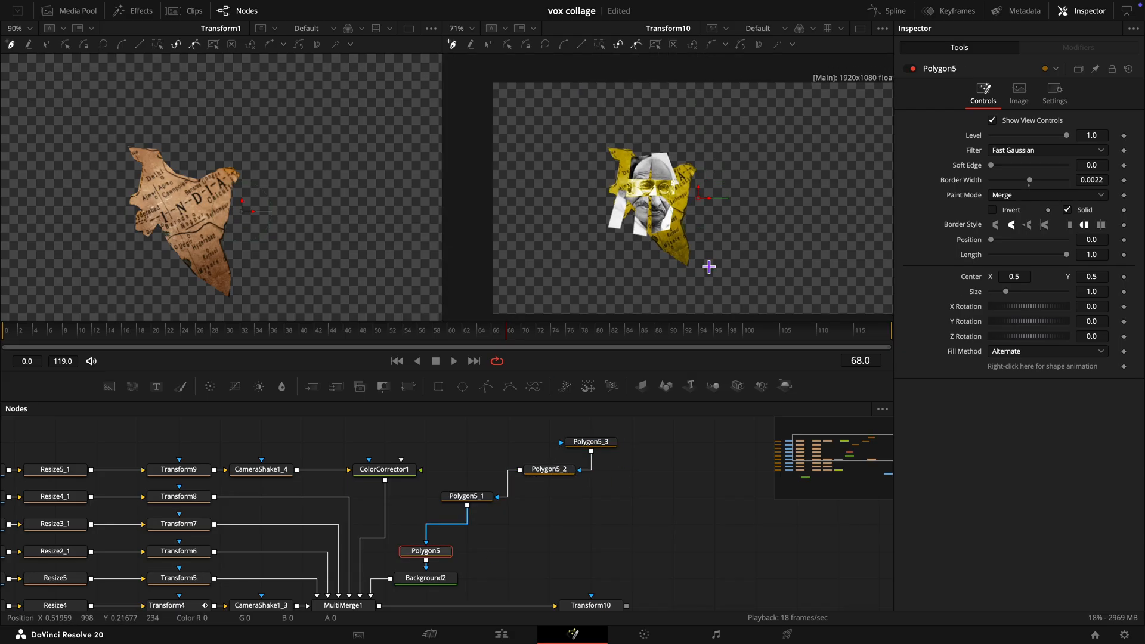
scroll(708, 266, up, 5)
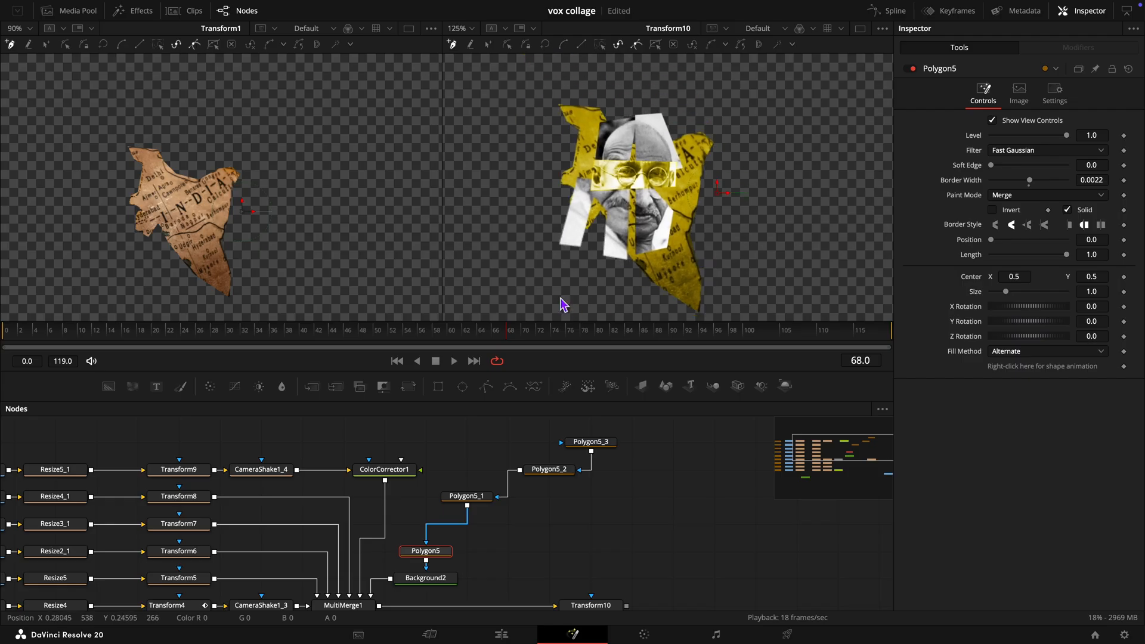
click(561, 67)
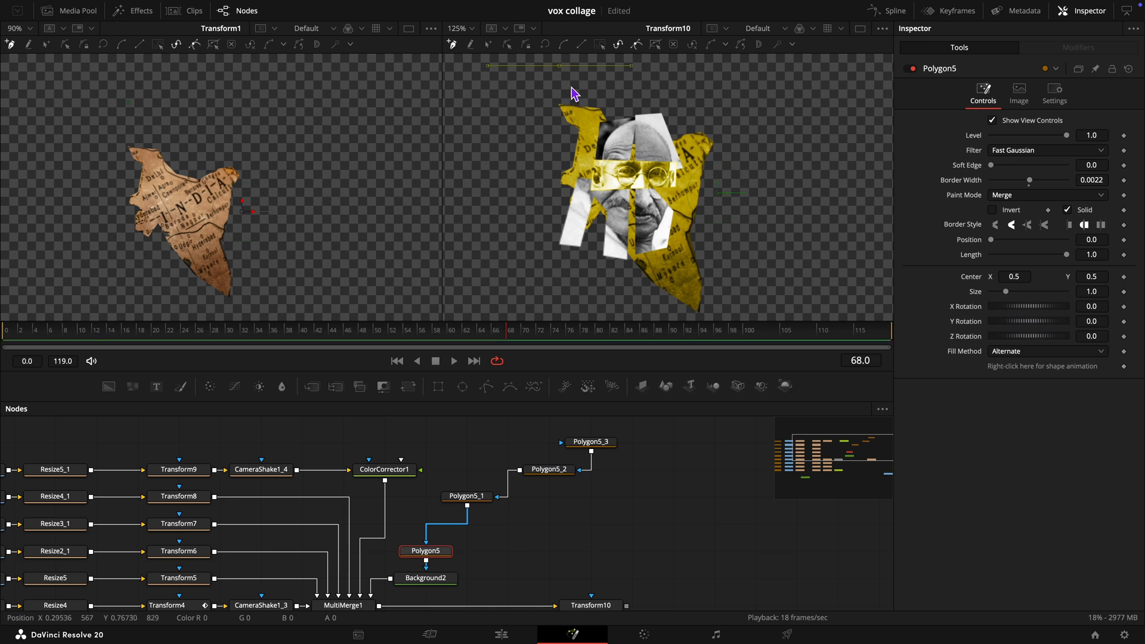
click(571, 83)
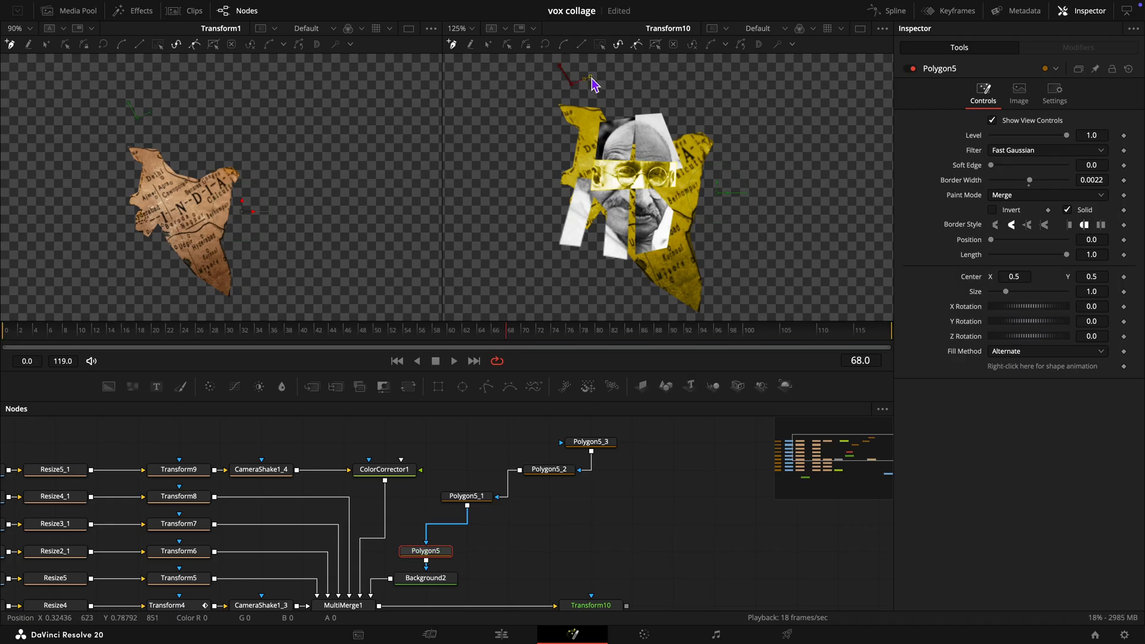
click(589, 76)
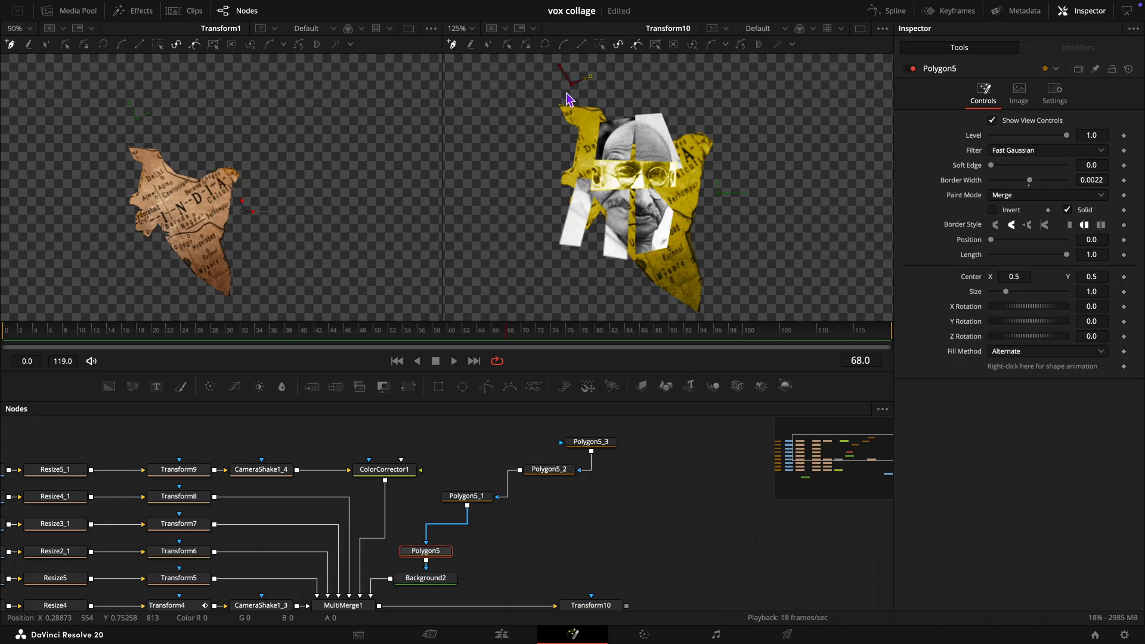
click(567, 99)
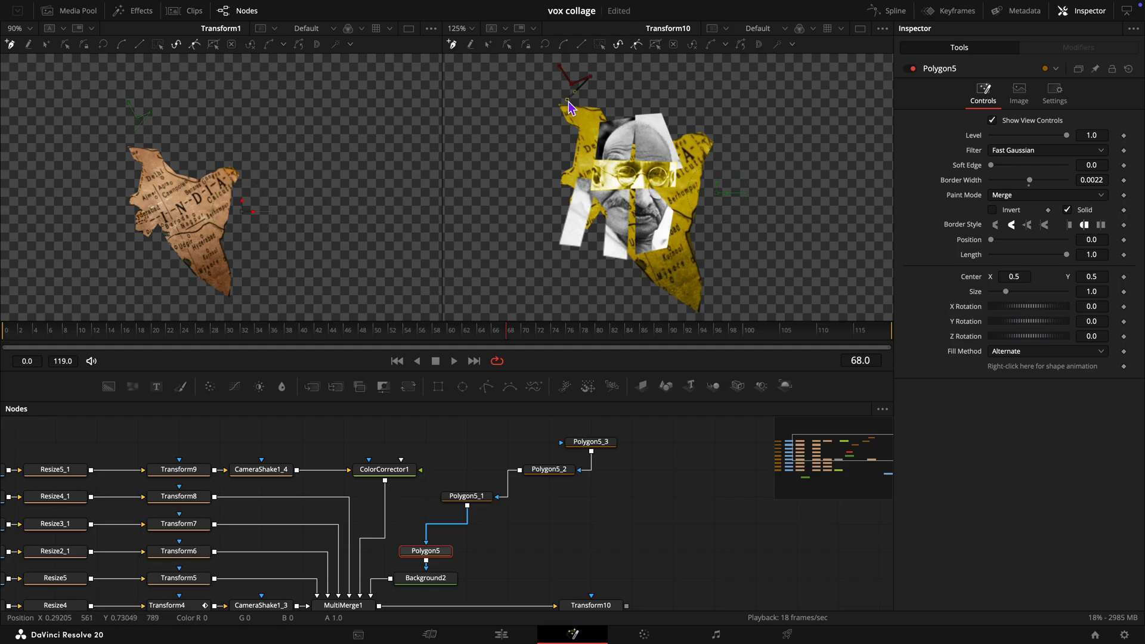
click(599, 138)
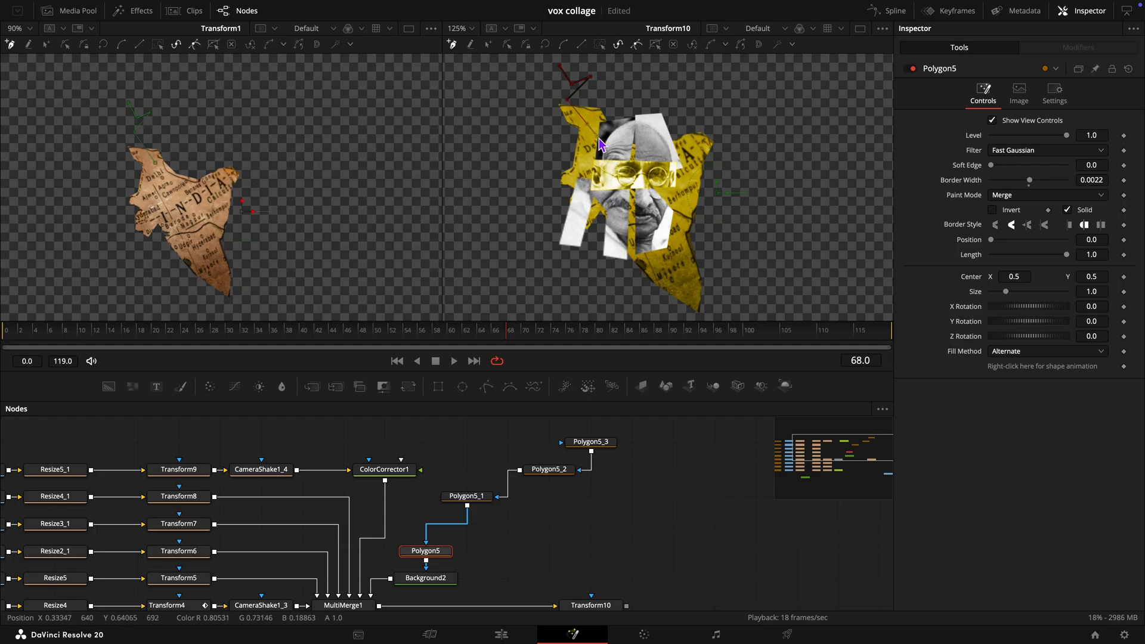
click(560, 57)
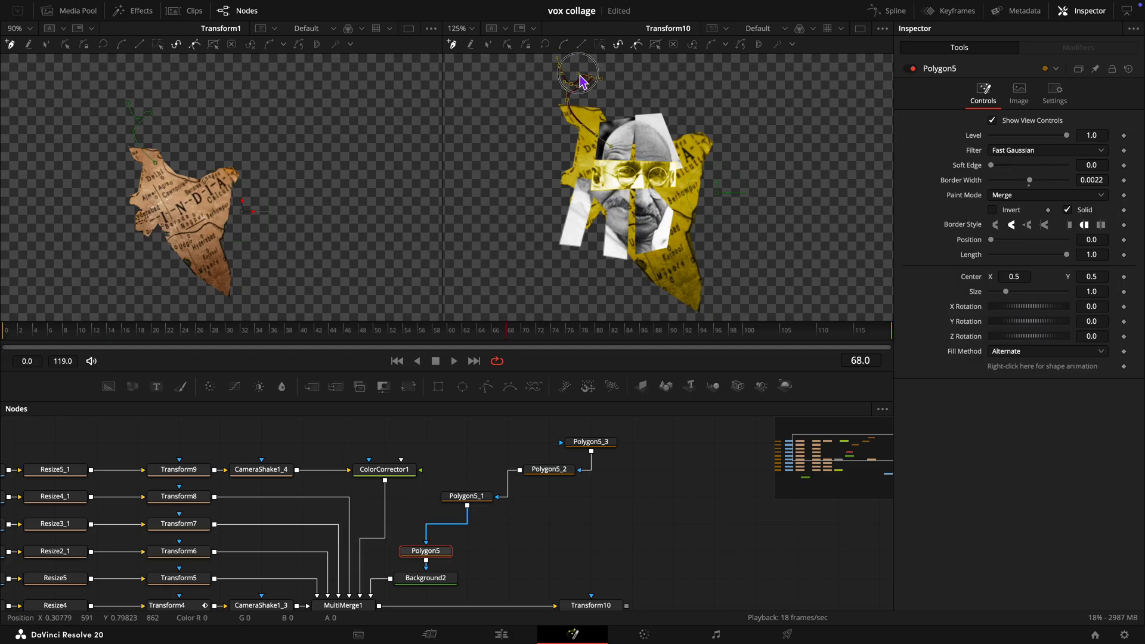
drag(593, 91, 596, 91)
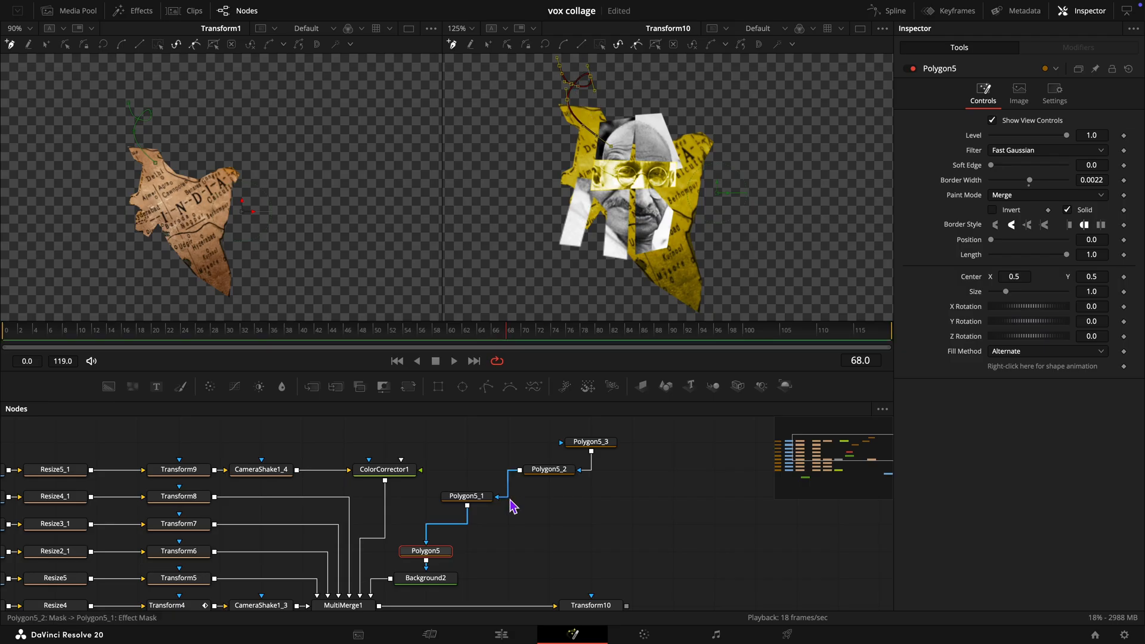
Step: Draw a smoothed string with Polygon5_1 that wraps across the portrait's eyes and past both edges of the map
click(477, 499)
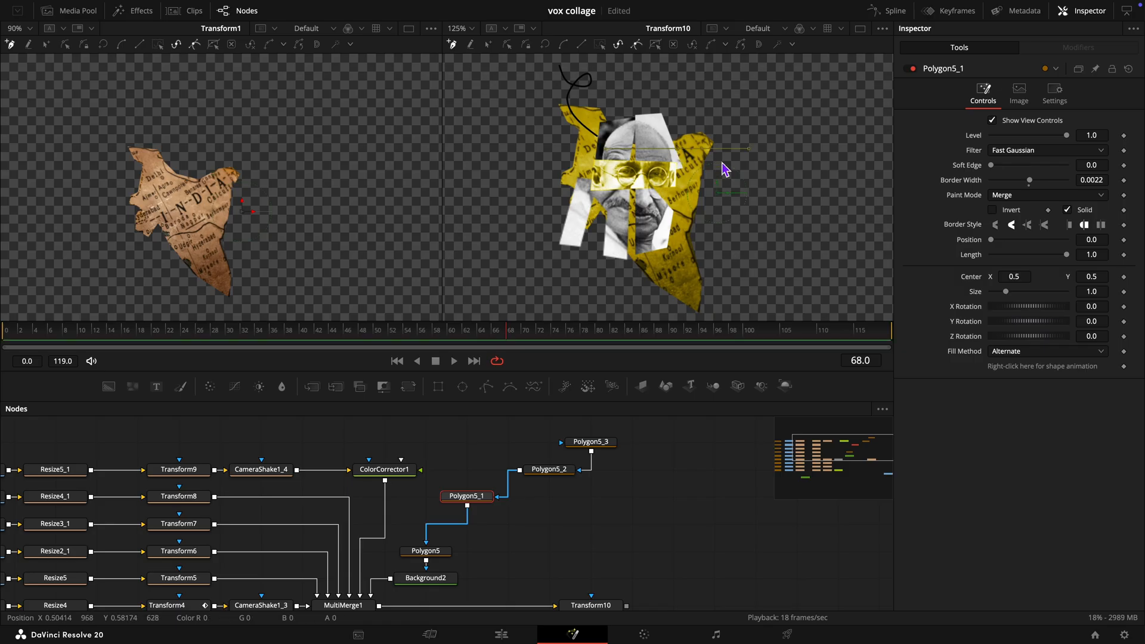
click(559, 173)
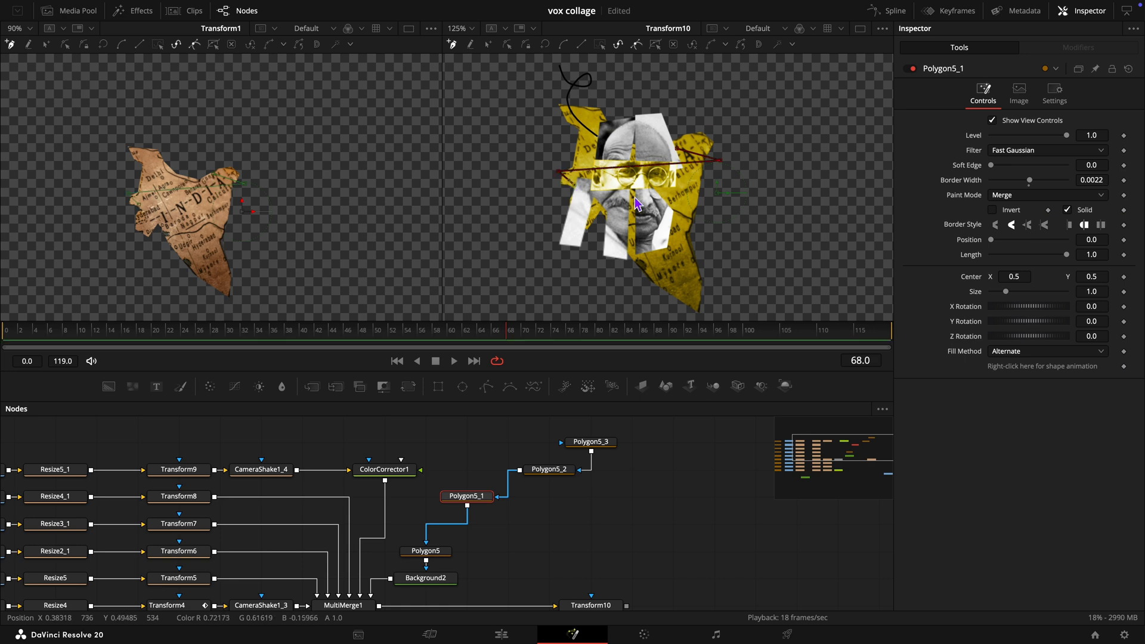
click(616, 47)
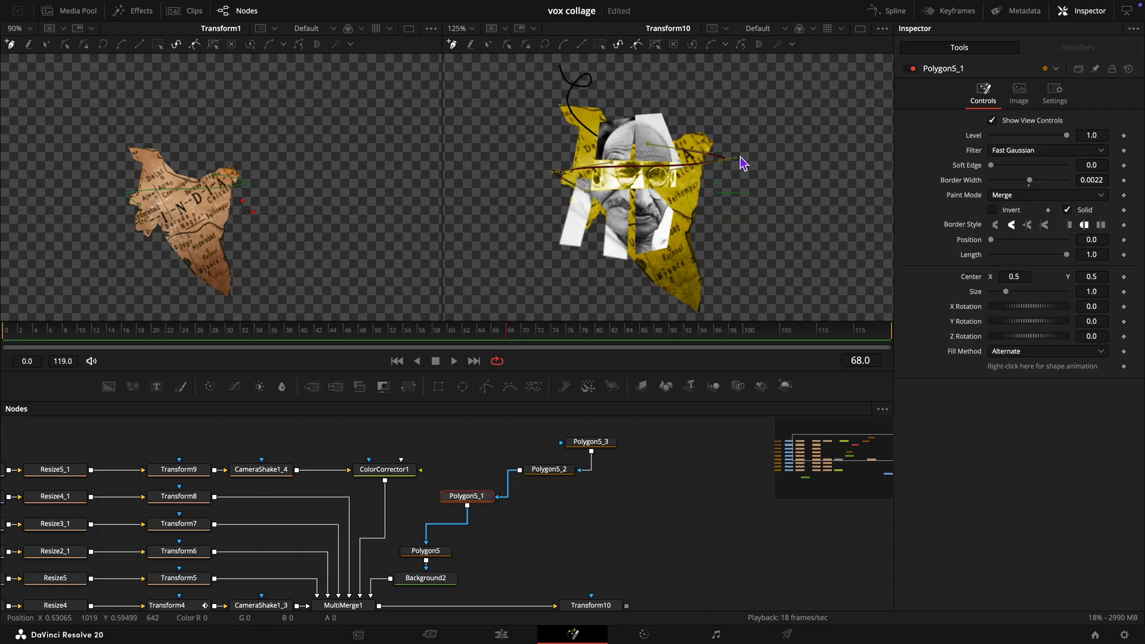
drag(736, 158, 740, 150)
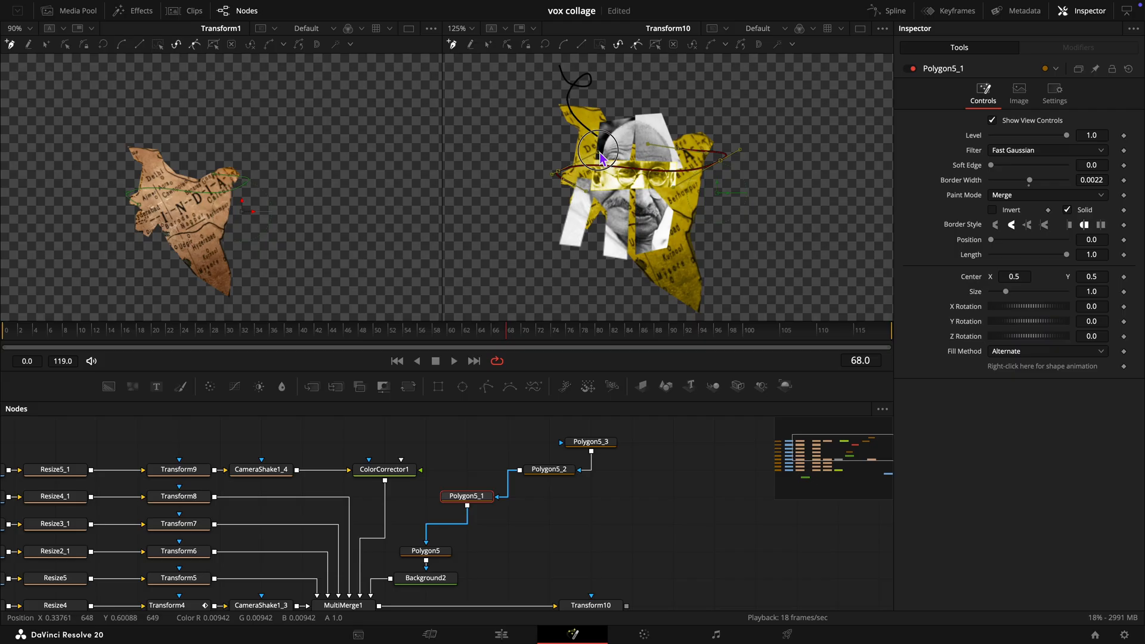
Step: Draw a smoothed string with Polygon5_2 curving around the portrait's mouth and chin
click(542, 471)
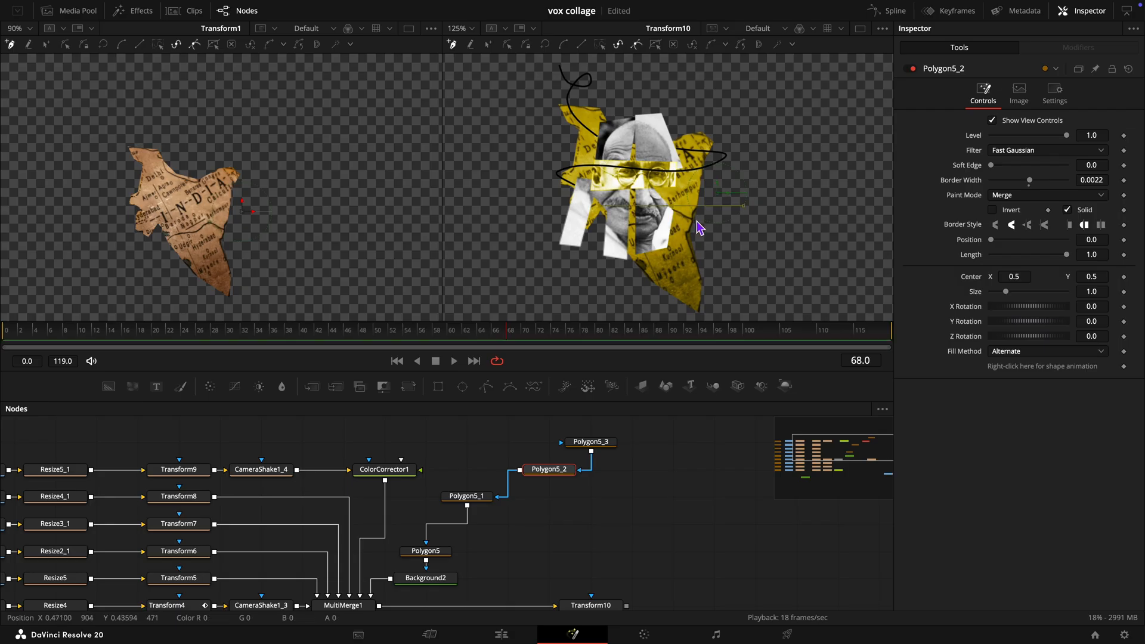
click(591, 238)
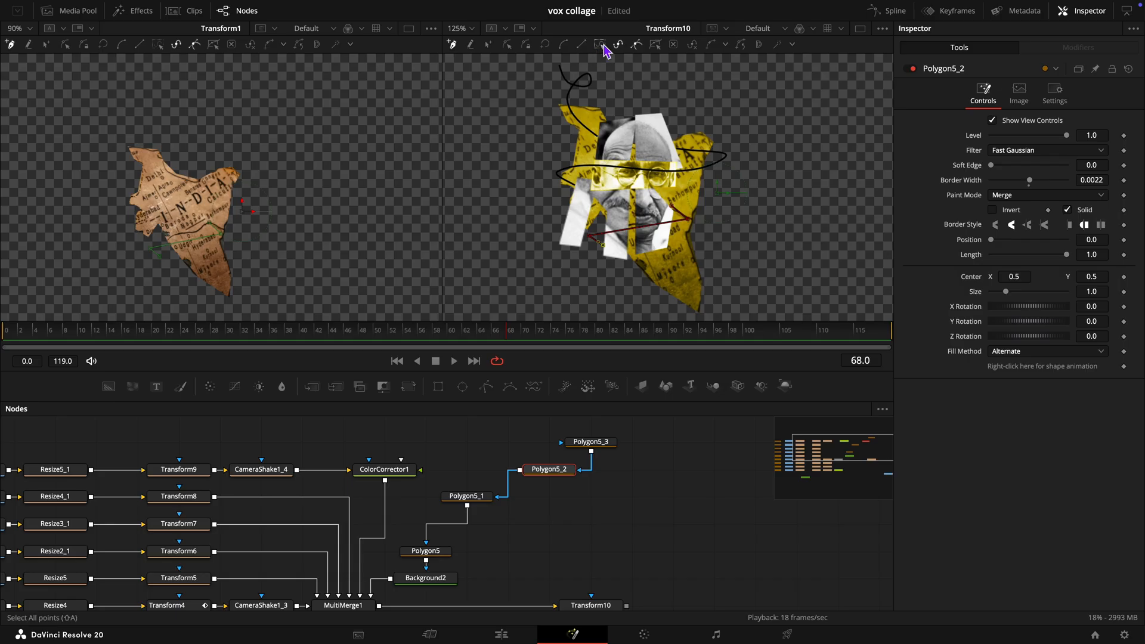
click(565, 50)
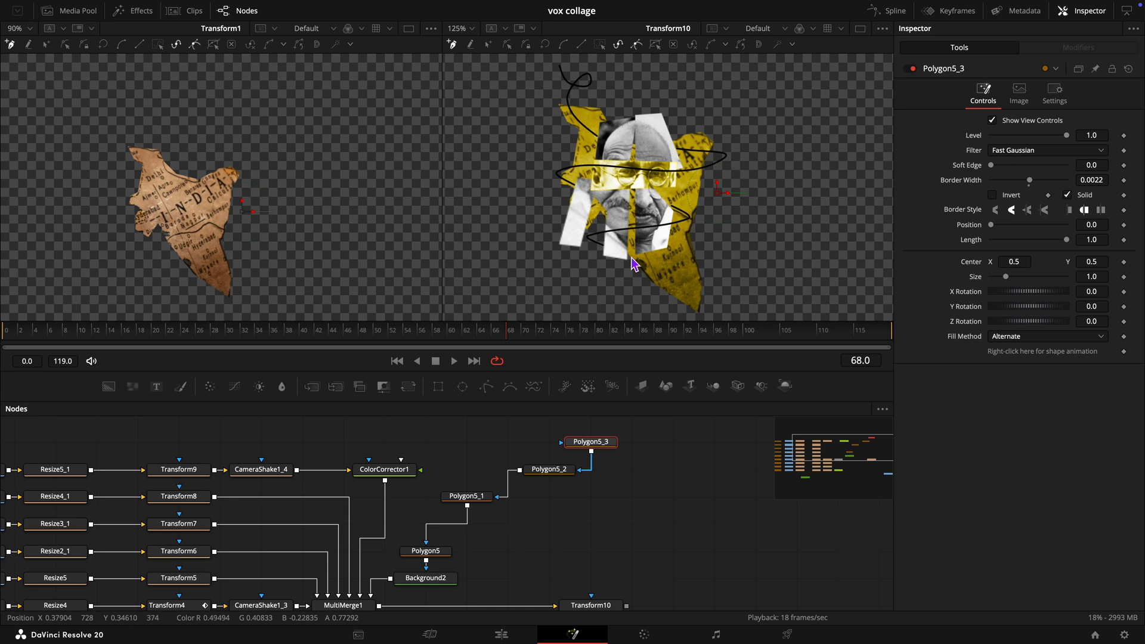
Step: Draw a string with Polygon5_3 from below the chin, looping past the map's lower right edge, and smooth and adjust its loop
click(710, 270)
click(711, 253)
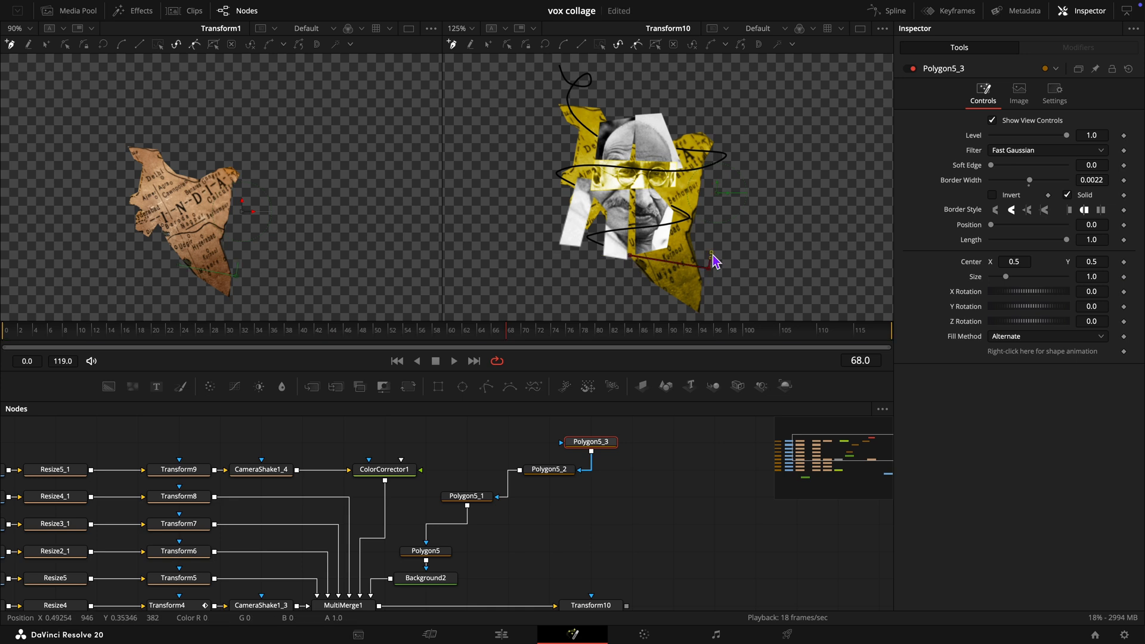
click(658, 312)
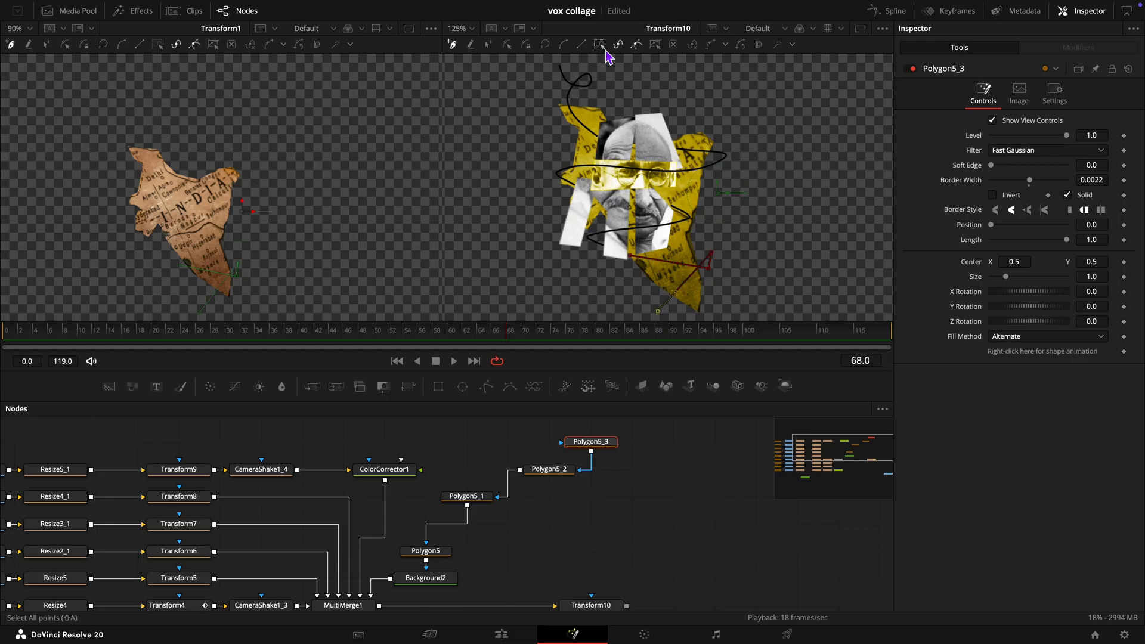
click(565, 46)
mouse_move(716, 249)
mouse_down()
mouse_move(730, 236)
mouse_move(726, 275)
mouse_move(724, 265)
mouse_up()
click(632, 520)
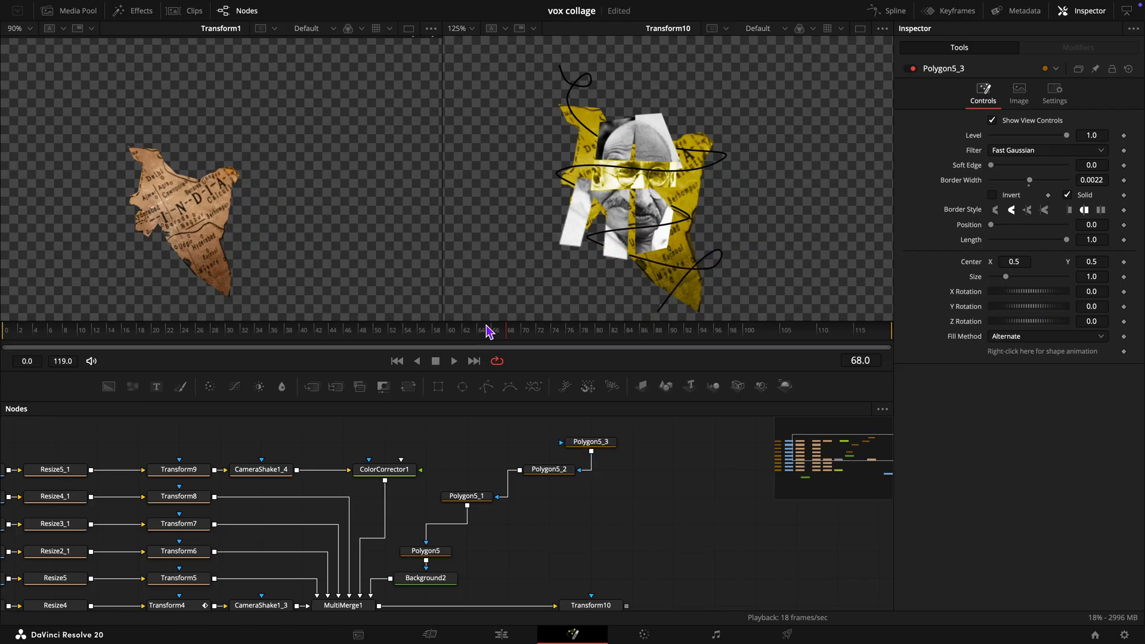
Step: Animate Polygon5's length from 0.0 at frame 48 to 1.0 at frame 60, and give its border flat line ends
drag(506, 335, 364, 341)
click(425, 550)
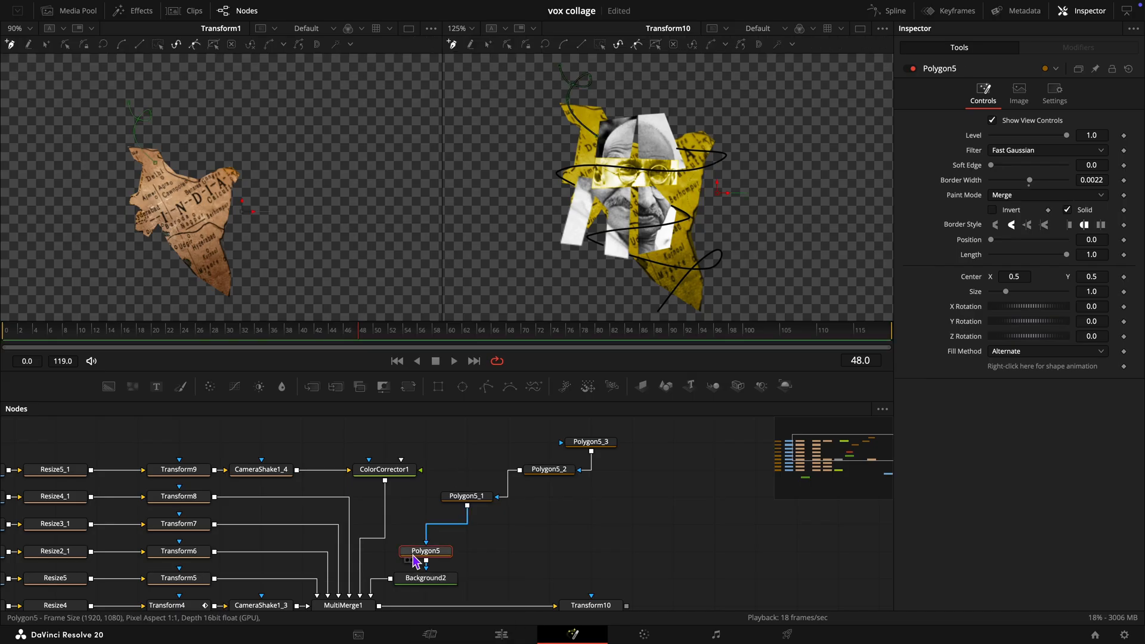
click(1124, 255)
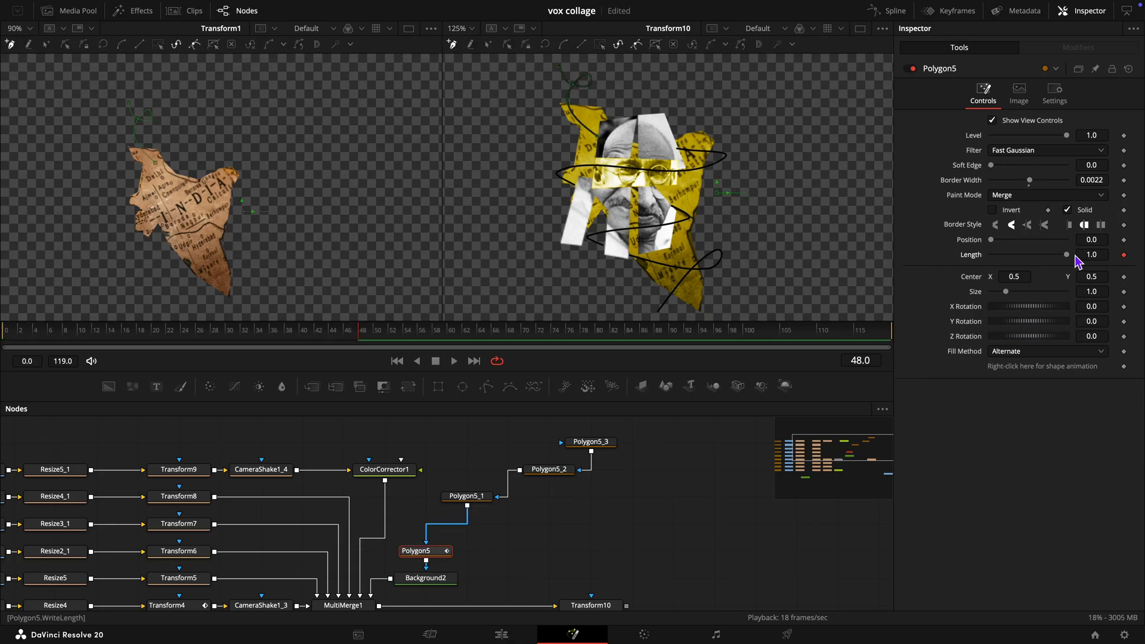
drag(1066, 255, 892, 244)
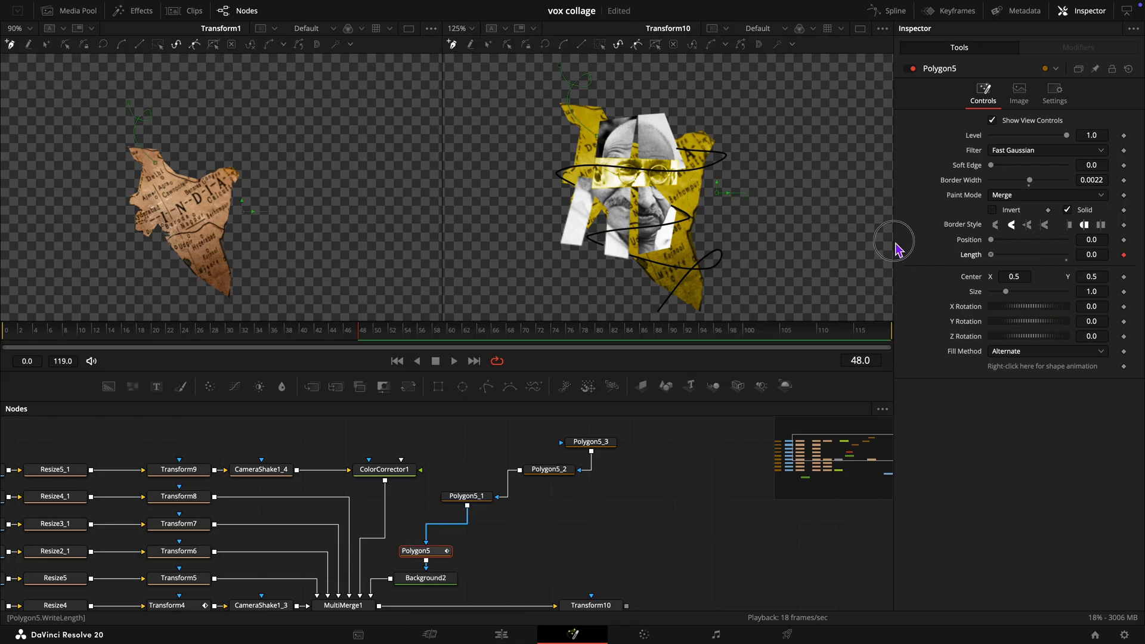
click(1069, 225)
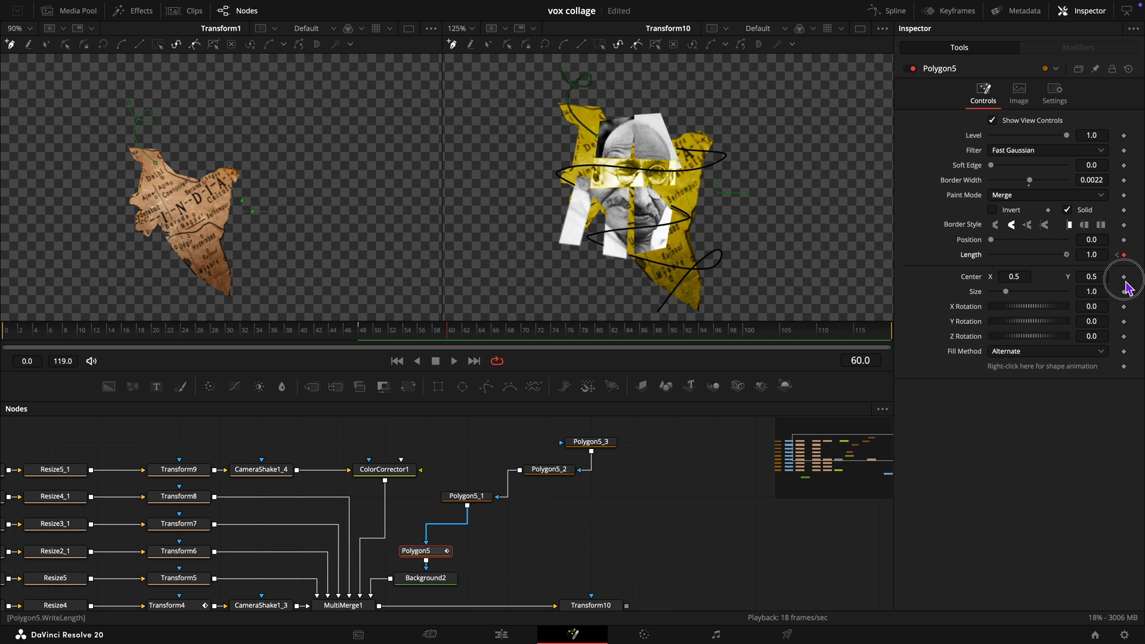
Step: Animate Polygon5_1's length from 0.0 at frame 60 to 1.0 at frame 72, and give its border flat line ends
click(467, 496)
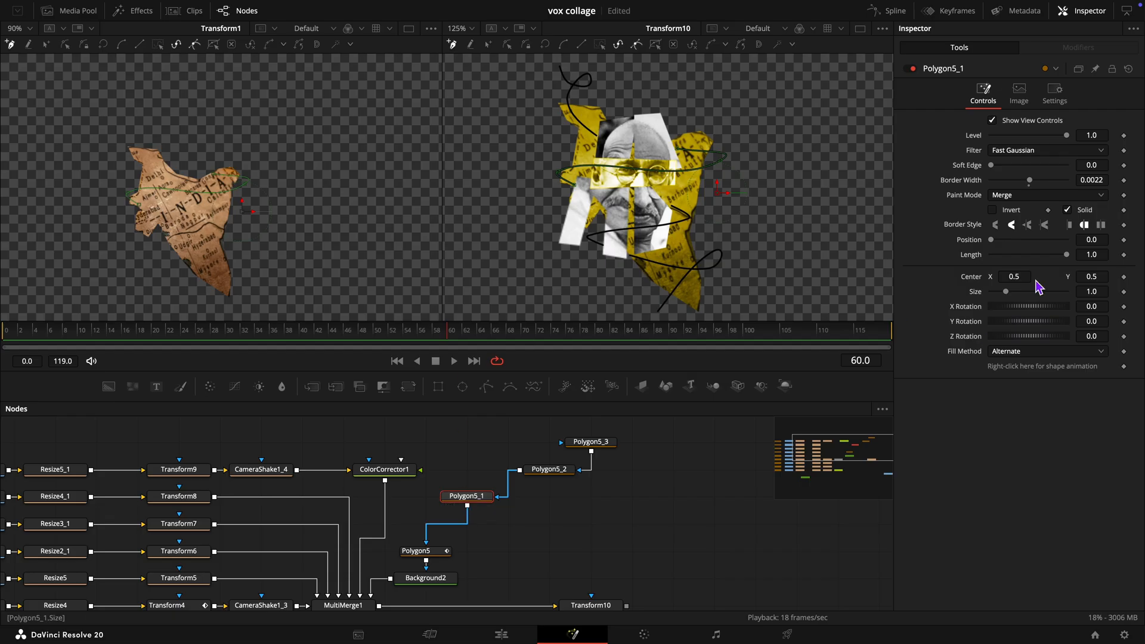
drag(1066, 255, 930, 263)
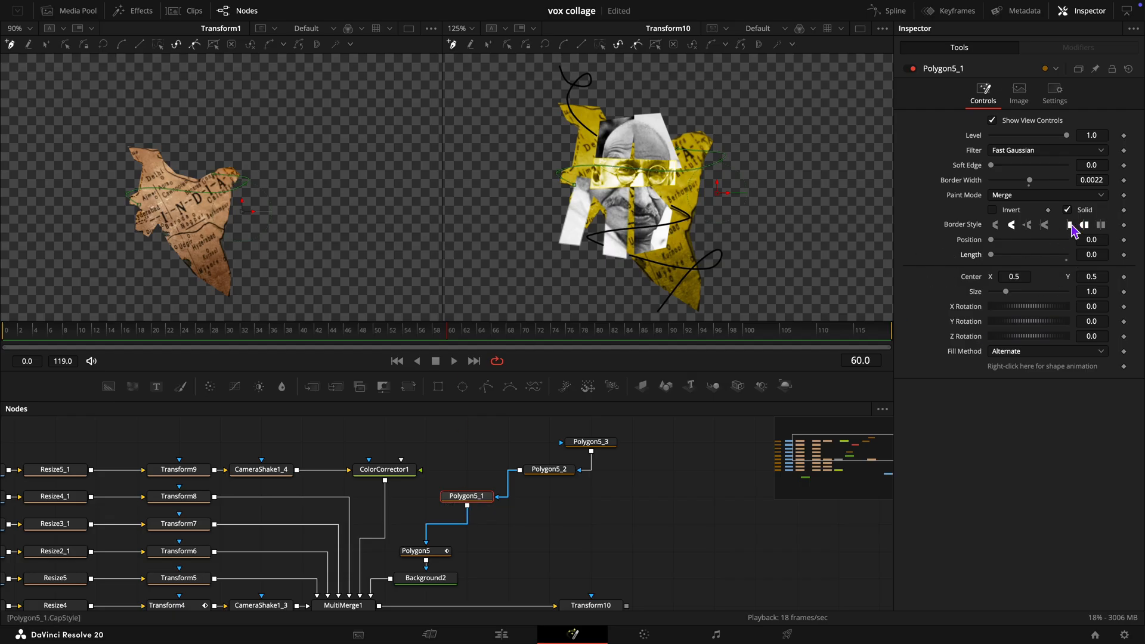
click(1123, 254)
click(487, 334)
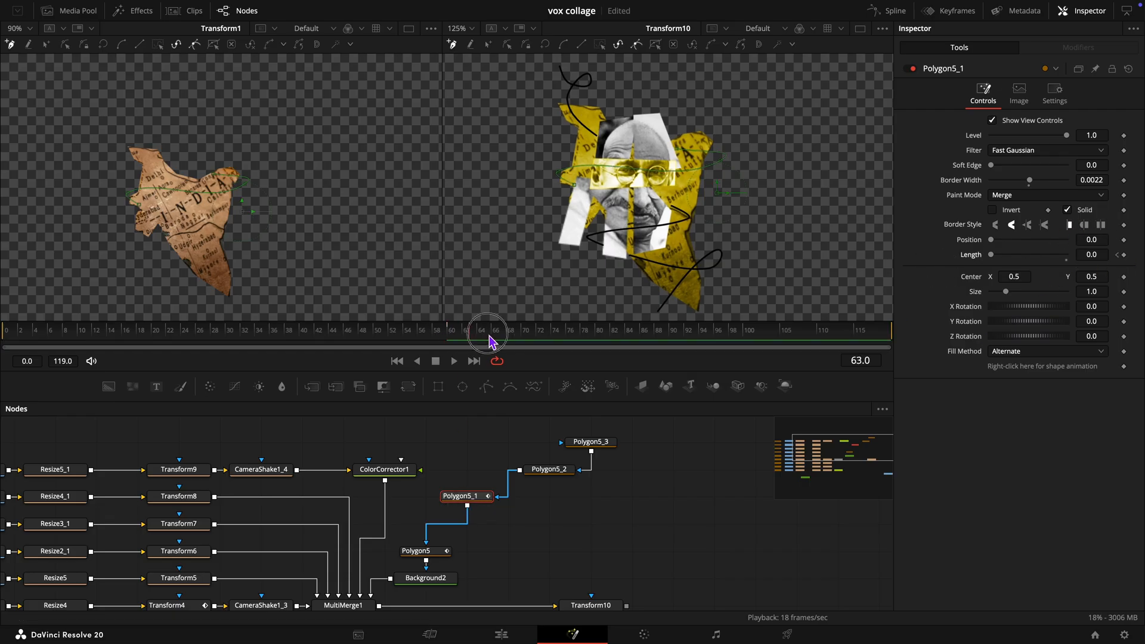
drag(488, 340, 537, 332)
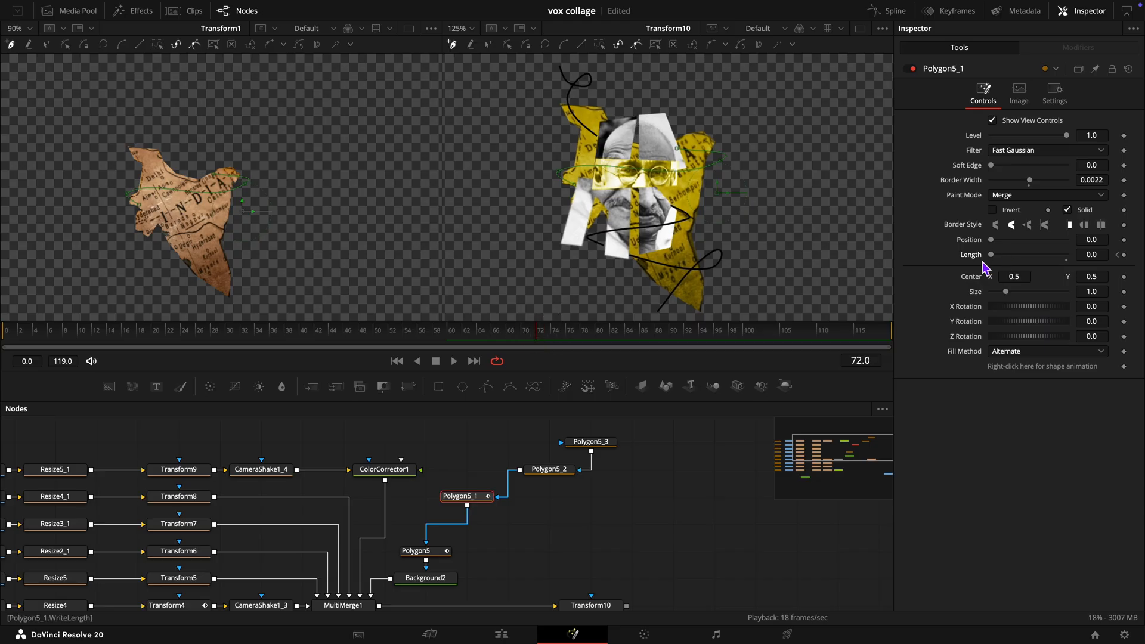
drag(992, 255, 1067, 256)
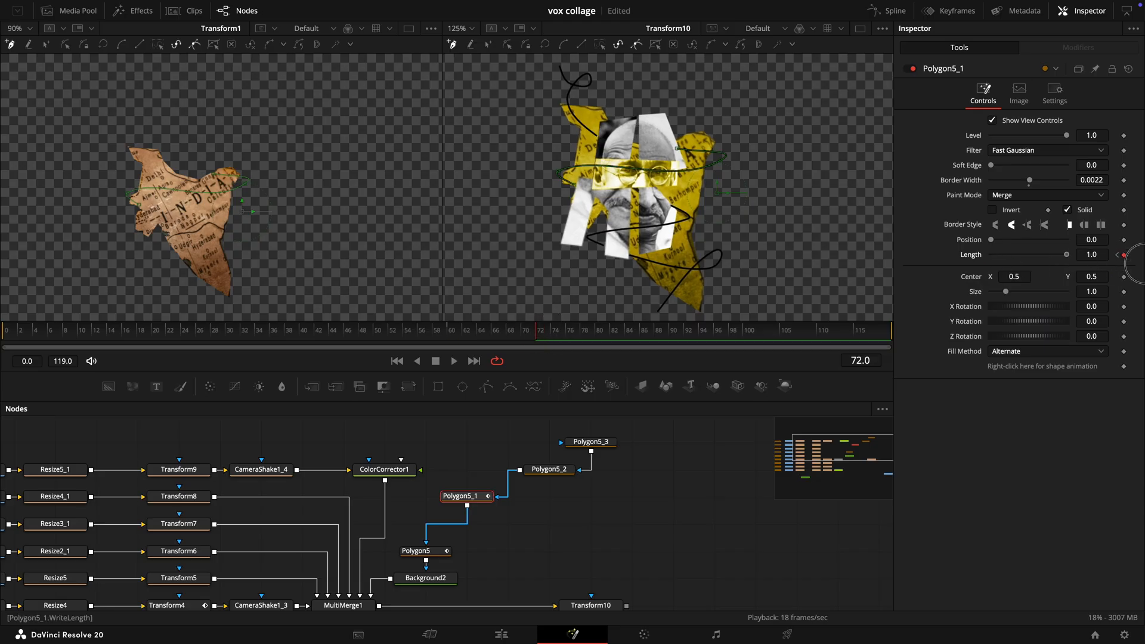
Step: Animate Polygon5_2's length from 0.0 at frame 72 to 1.0 at frame 84, and give its border flat line ends
click(550, 470)
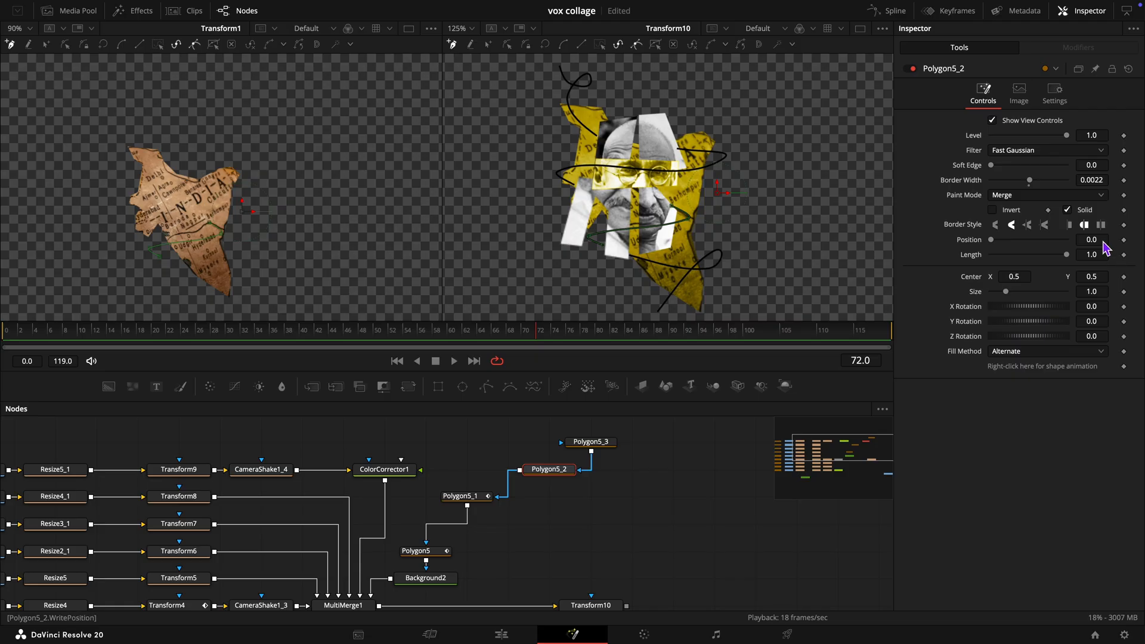
drag(1066, 254, 936, 251)
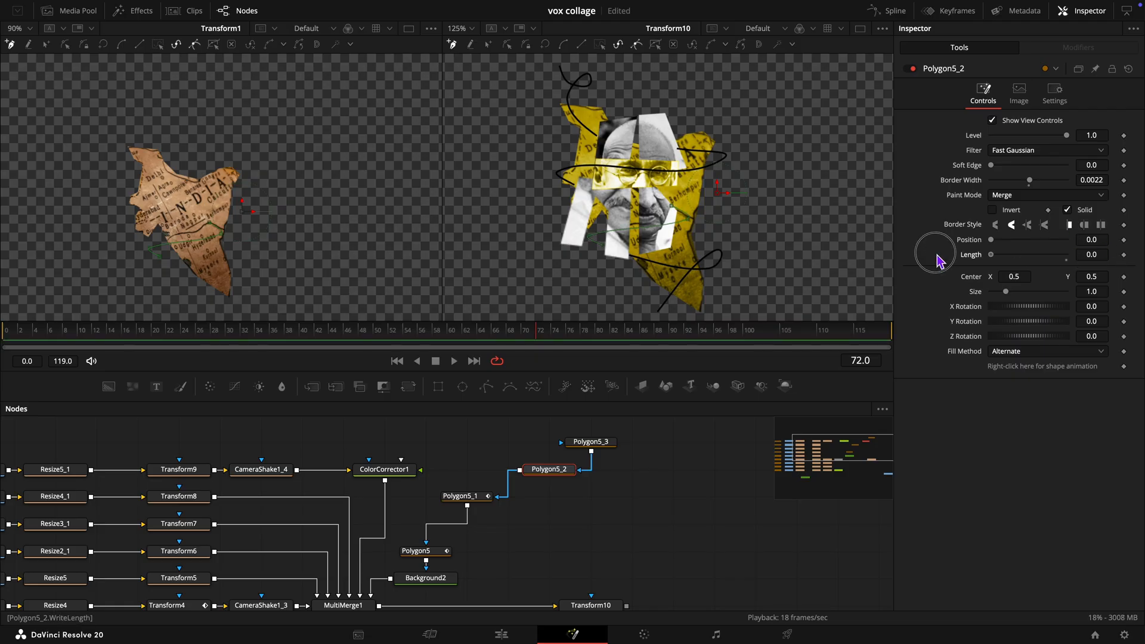
click(1123, 255)
drag(539, 342, 628, 340)
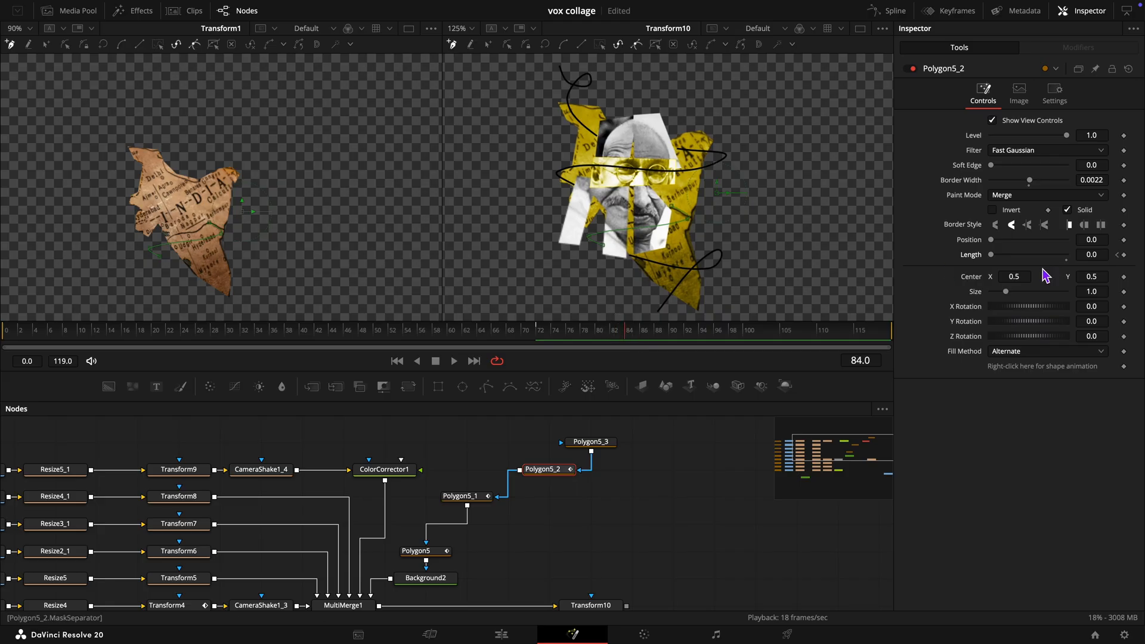
drag(992, 255, 1118, 257)
Step: Animate Polygon5_3's length from 0.0 at frame 84 to 1.0 at frame 96, and give its border flat line ends
scroll(647, 482, right, 2)
scroll(648, 482, up, 1)
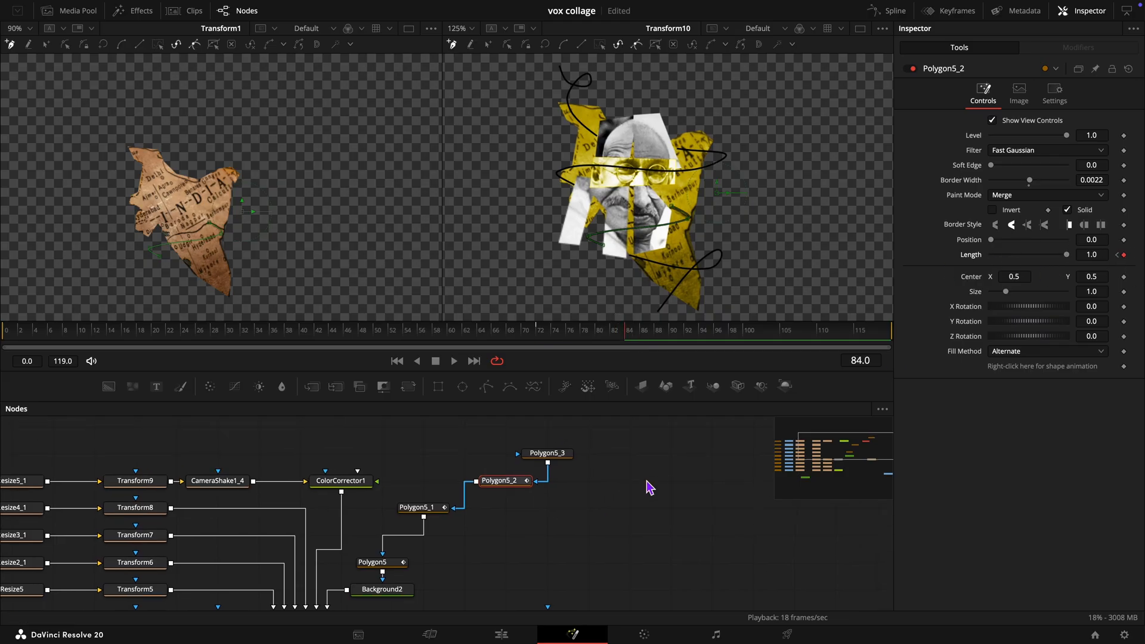
click(552, 466)
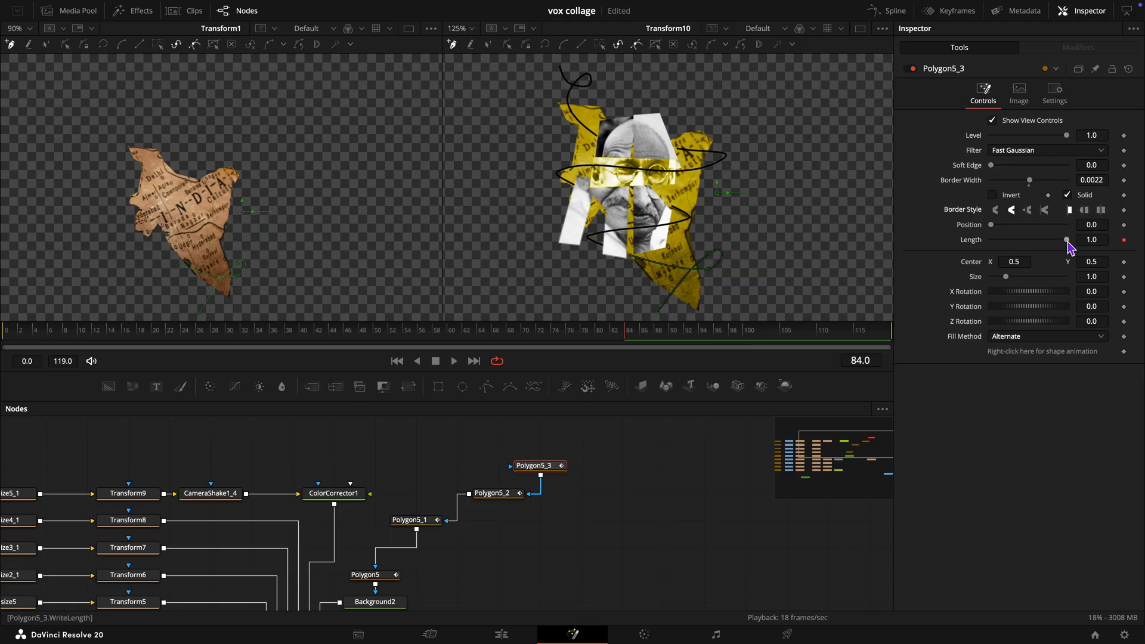
drag(1067, 240, 947, 232)
drag(633, 342, 721, 338)
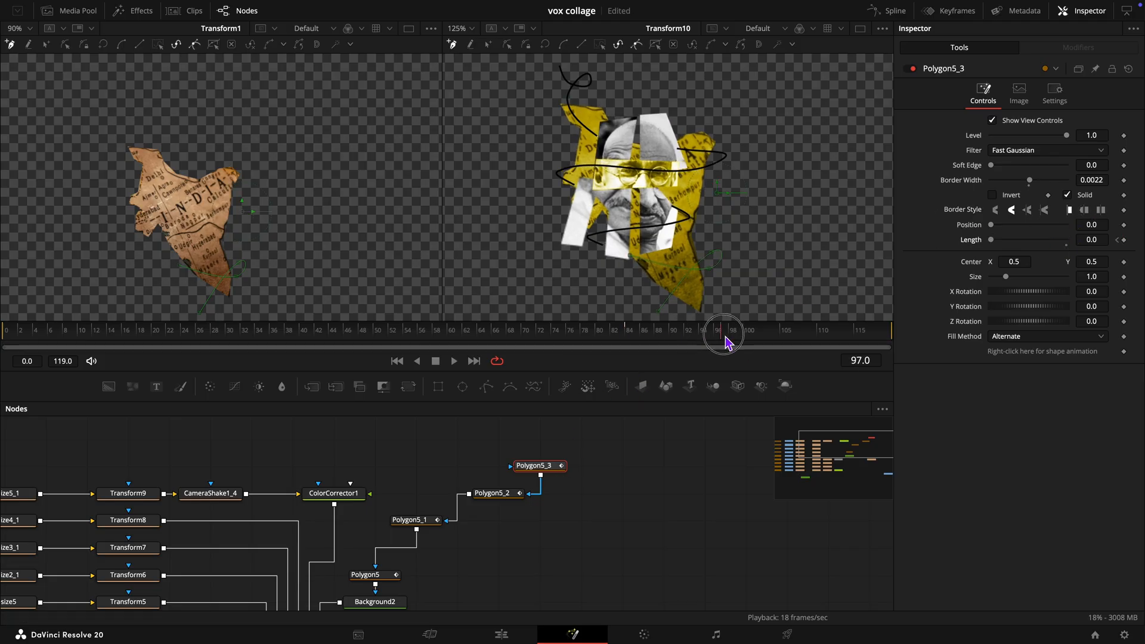
drag(992, 240, 1143, 241)
Step: Play back the composition from around frame 45 to check how the four strings draw on
click(642, 527)
scroll(643, 527, down, 4)
scroll(647, 535, up, 1)
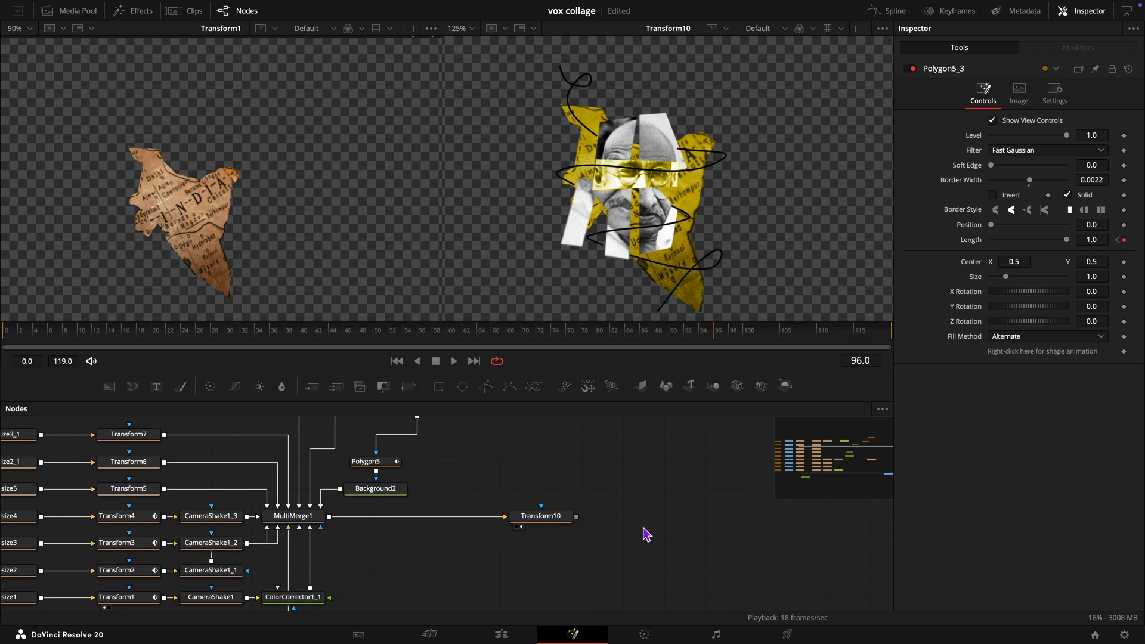
click(339, 334)
key(space)
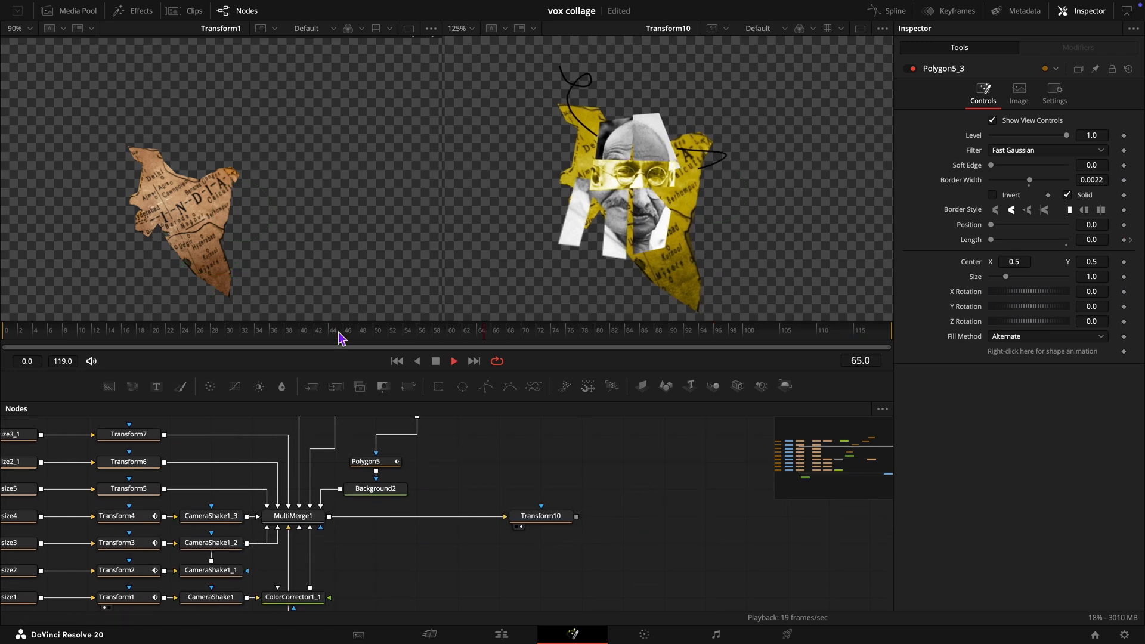
key(space)
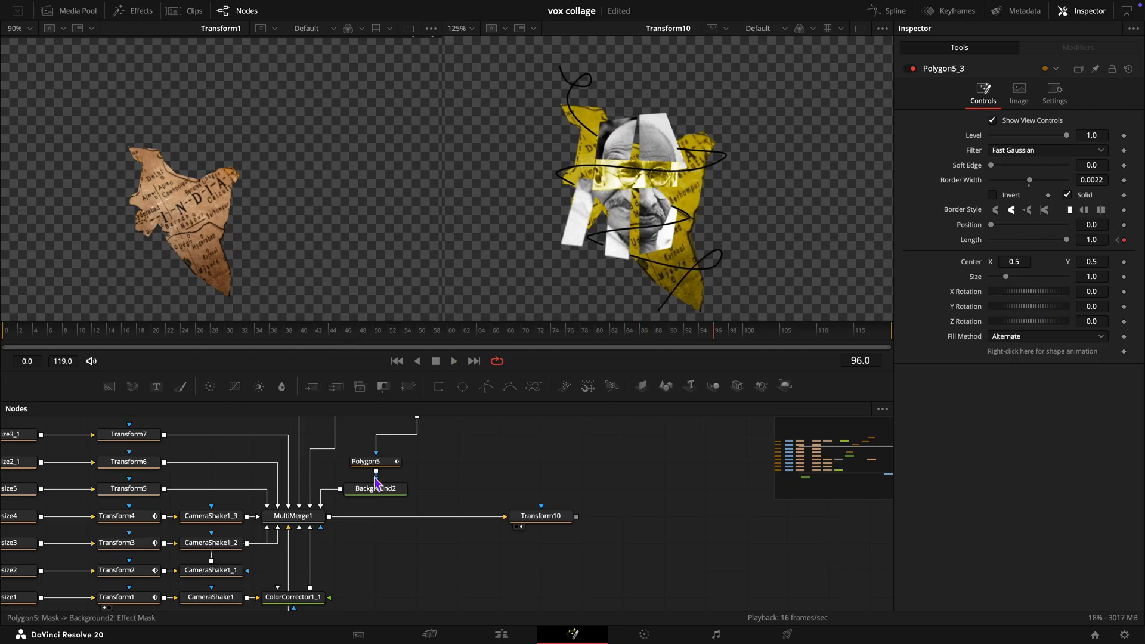
Step: Line up the Polygon5 and Background2 nodes directly beneath Polygon5_1 in the node graph
scroll(378, 476, up, 4)
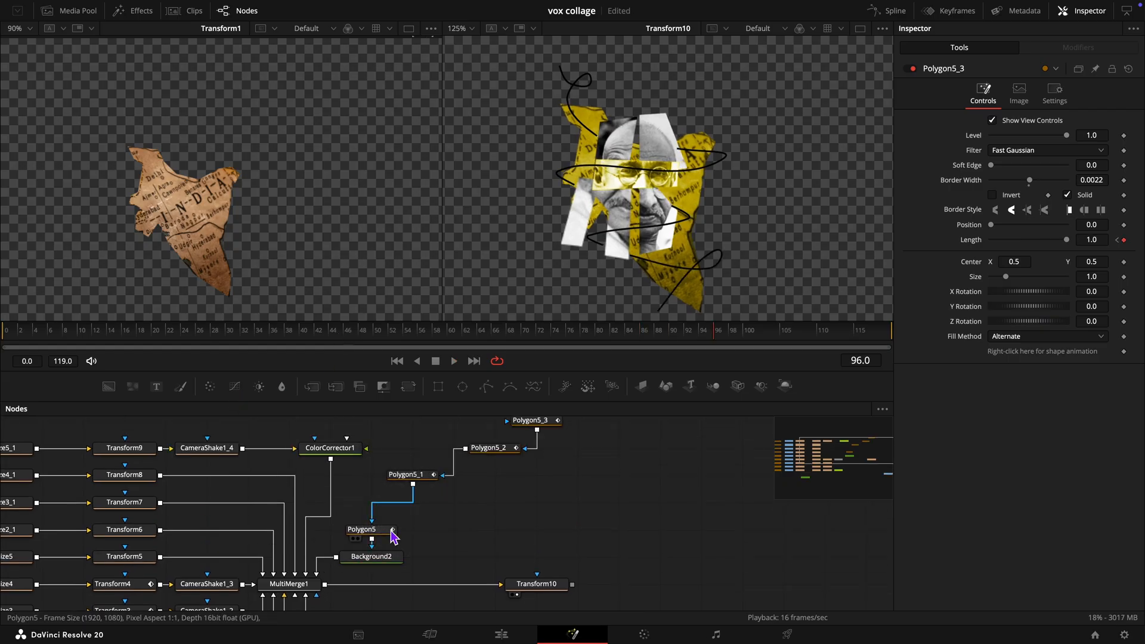
drag(390, 530, 416, 510)
drag(371, 556, 416, 536)
Step: Insert a copy of CameraShake1 between Background2 and MultiMerge1, place it below Background2, and play back the result
scroll(290, 574, down, 8)
click(223, 524)
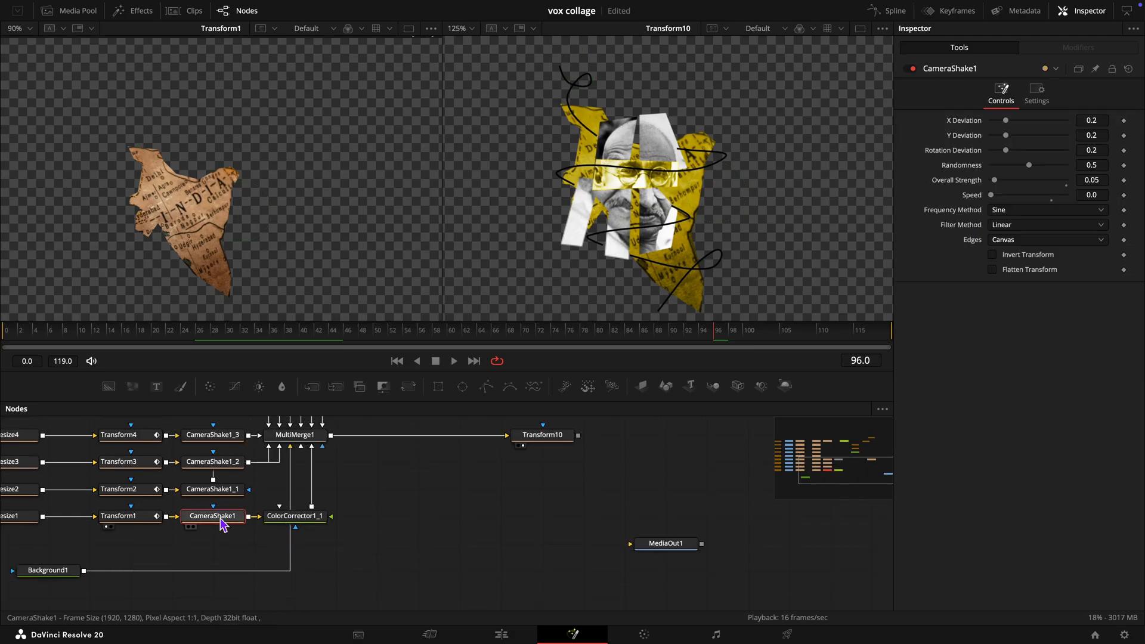
key(ctrl+c)
scroll(223, 524, up, 7)
click(403, 507)
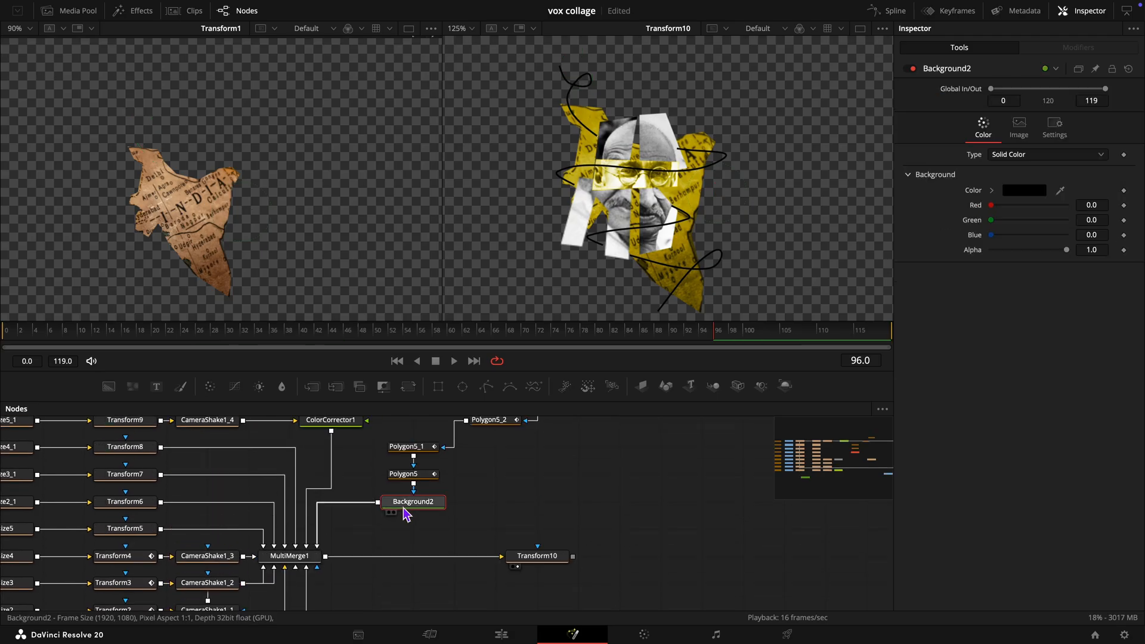
key(ctrl+v)
drag(332, 502, 373, 528)
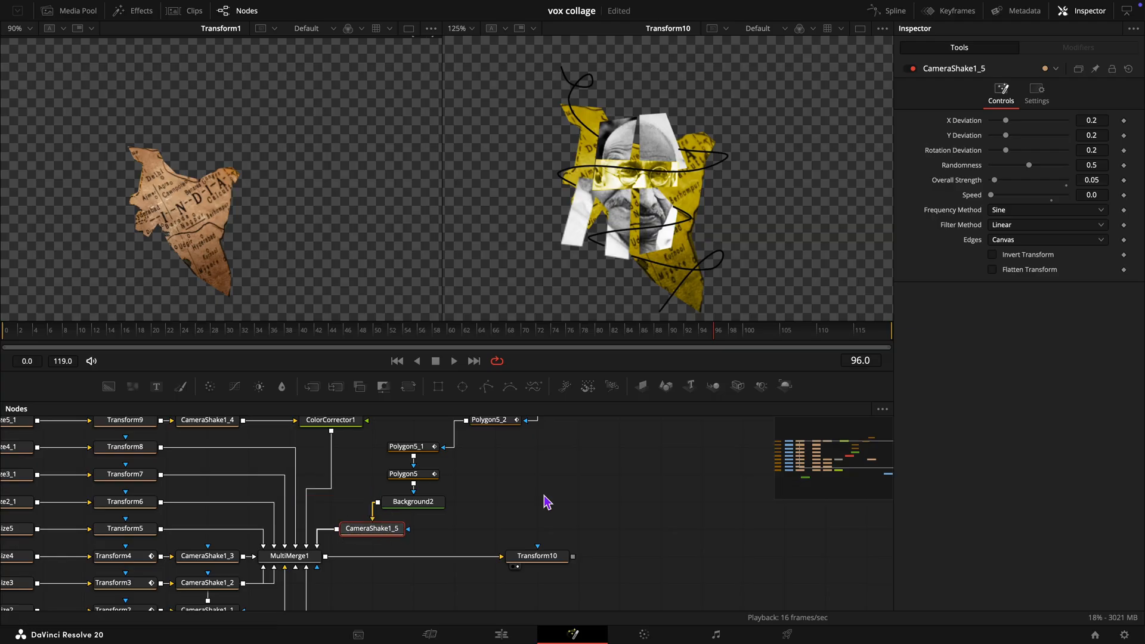
key(space)
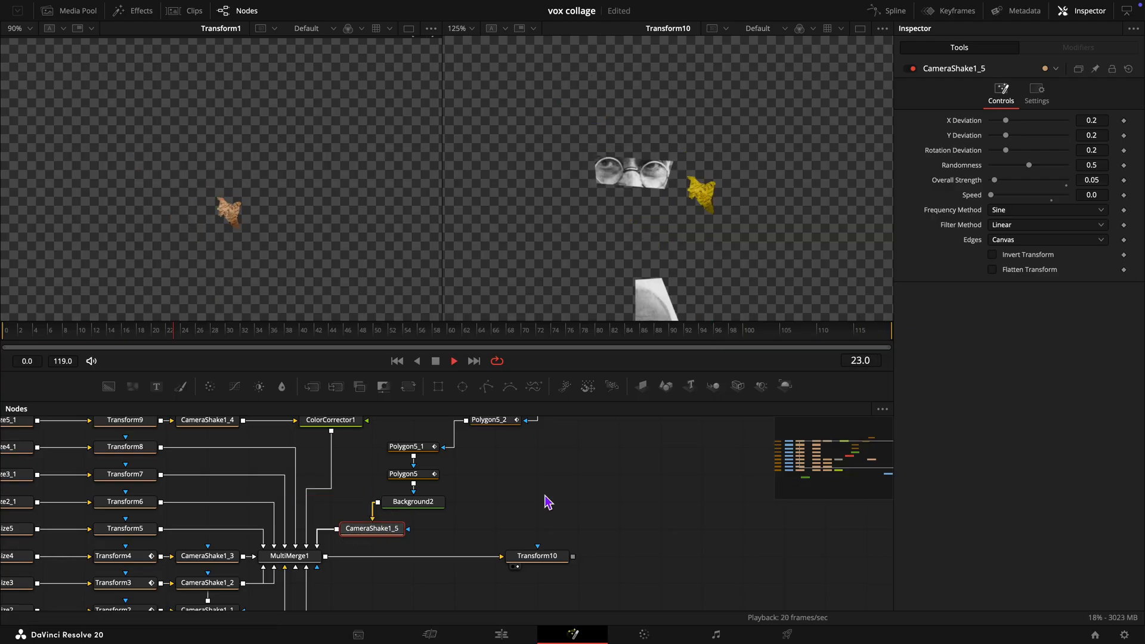
Step: Merge a new Text node over Transform10's output, and show Merge1 in the second viewer at Fit zoom
scroll(592, 522, right, 6)
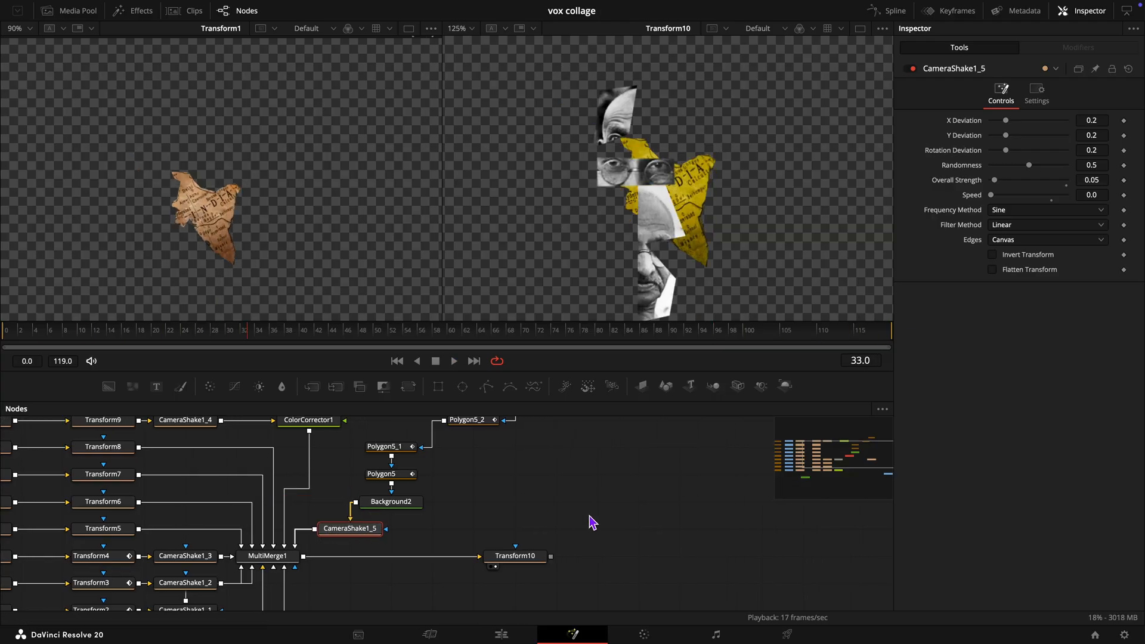
scroll(591, 522, right, 3)
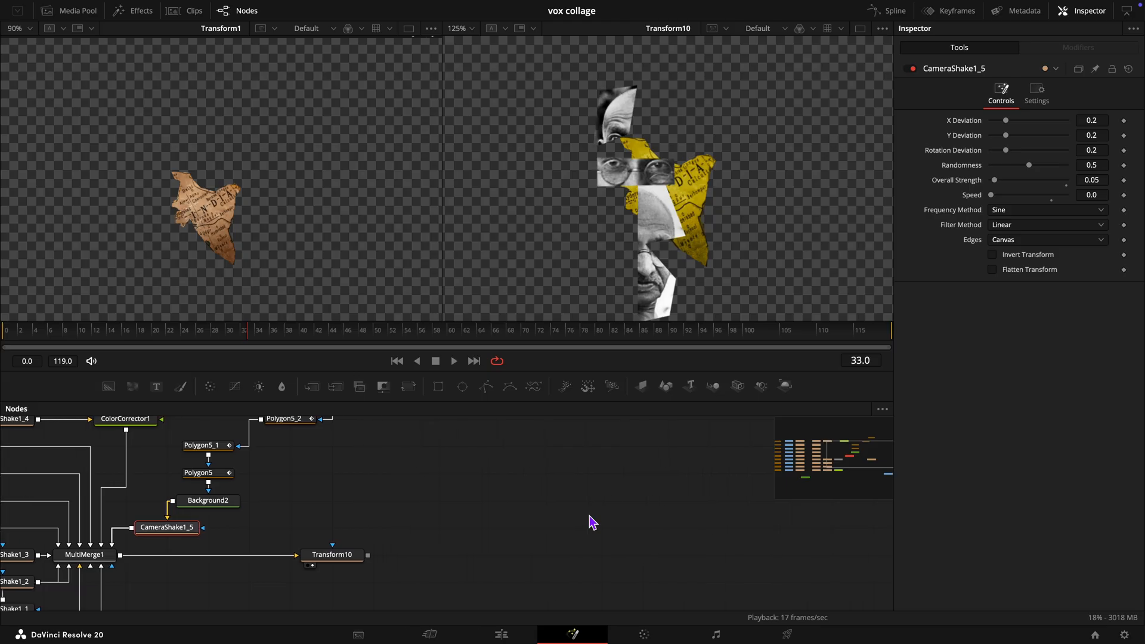
click(286, 560)
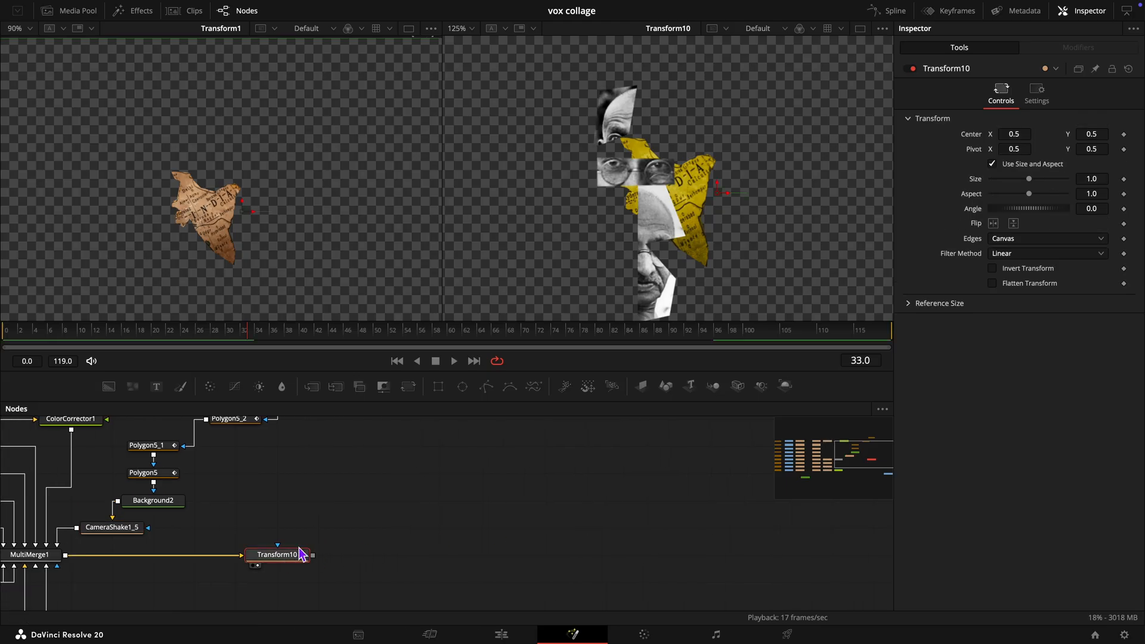
drag(157, 387, 312, 555)
click(340, 565)
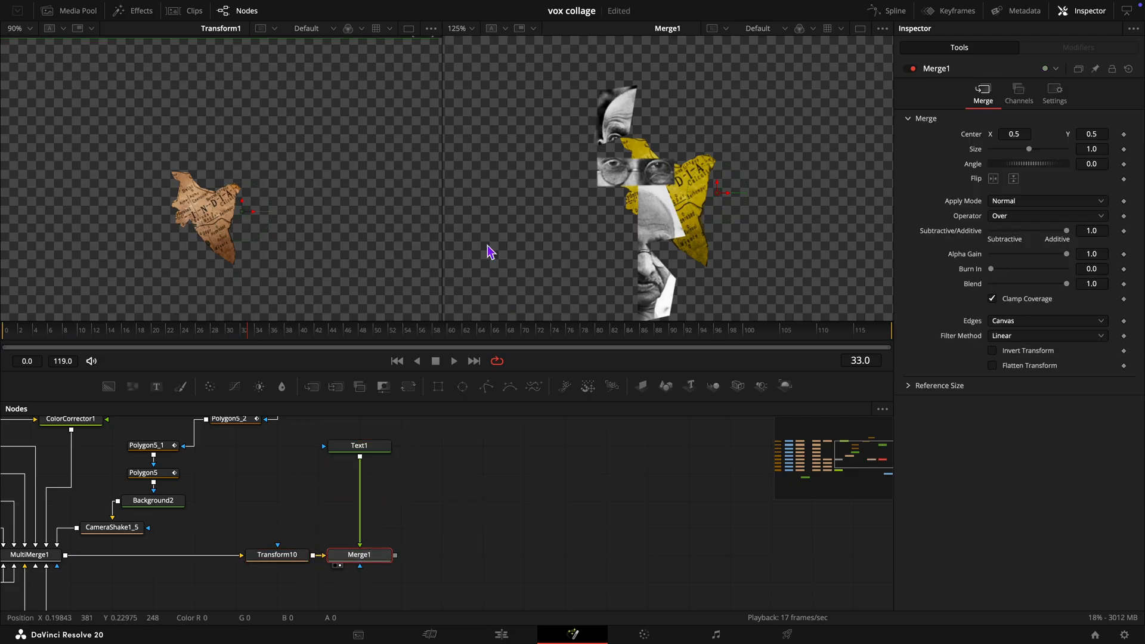
click(472, 28)
click(465, 44)
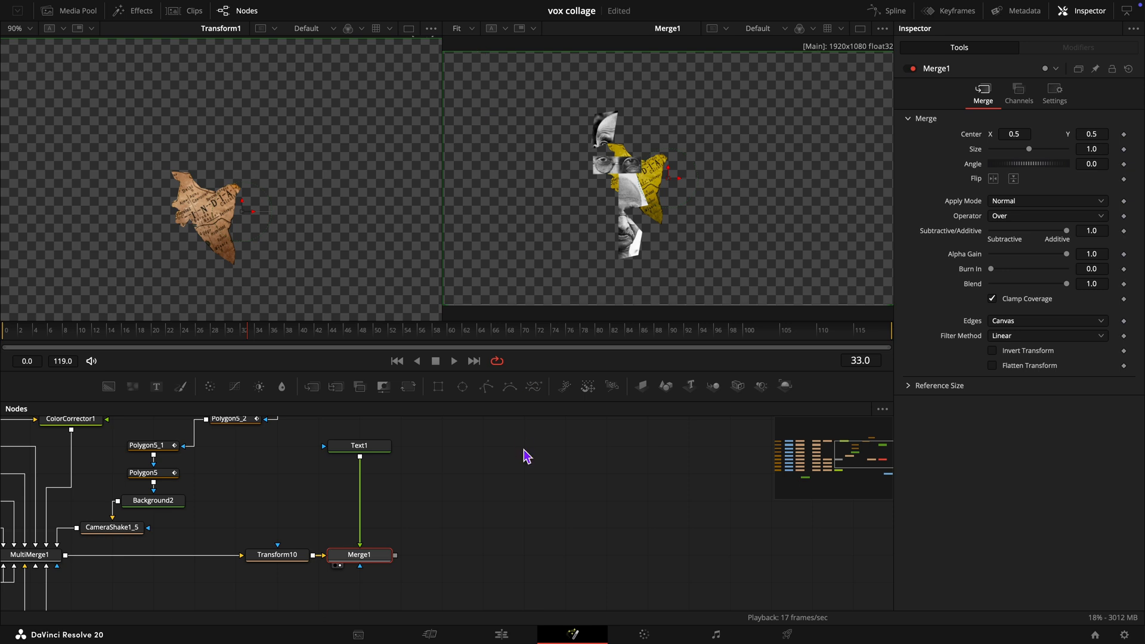
Step: Enter "animated" as Text1's text and style it in Roboto Black at size 0.12
click(361, 446)
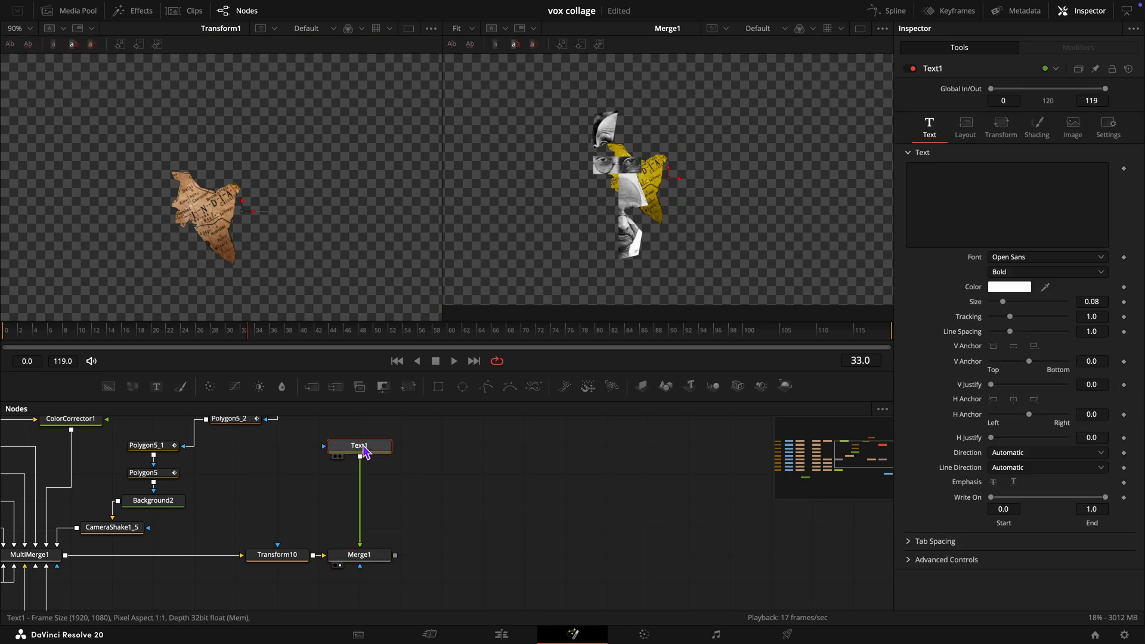
click(1037, 213)
text(animated)
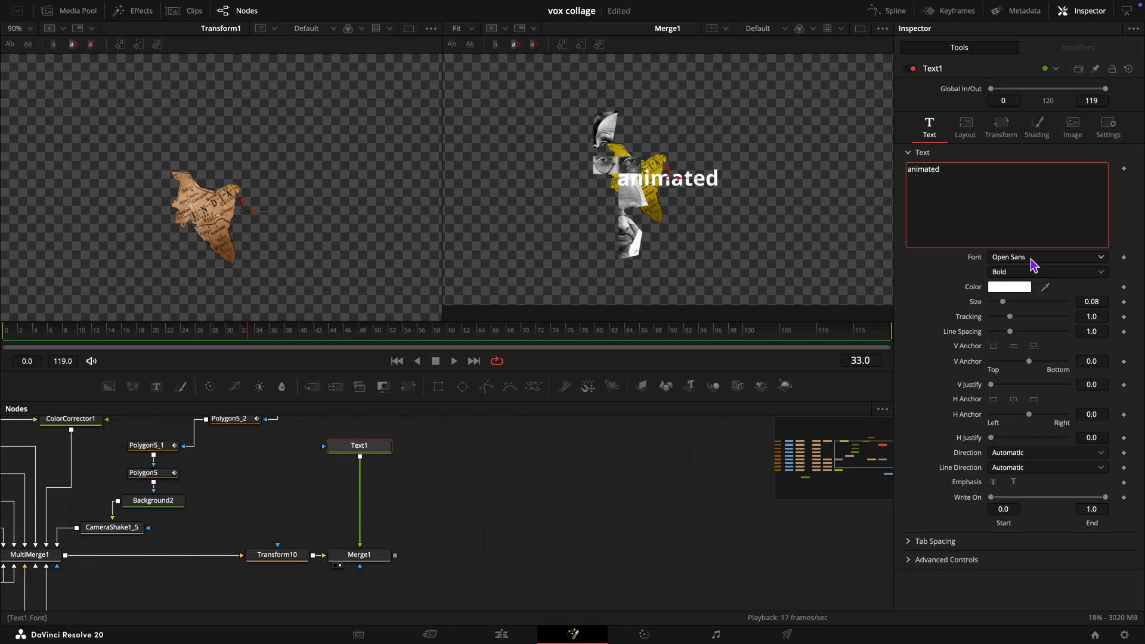
click(1030, 259)
text(ro)
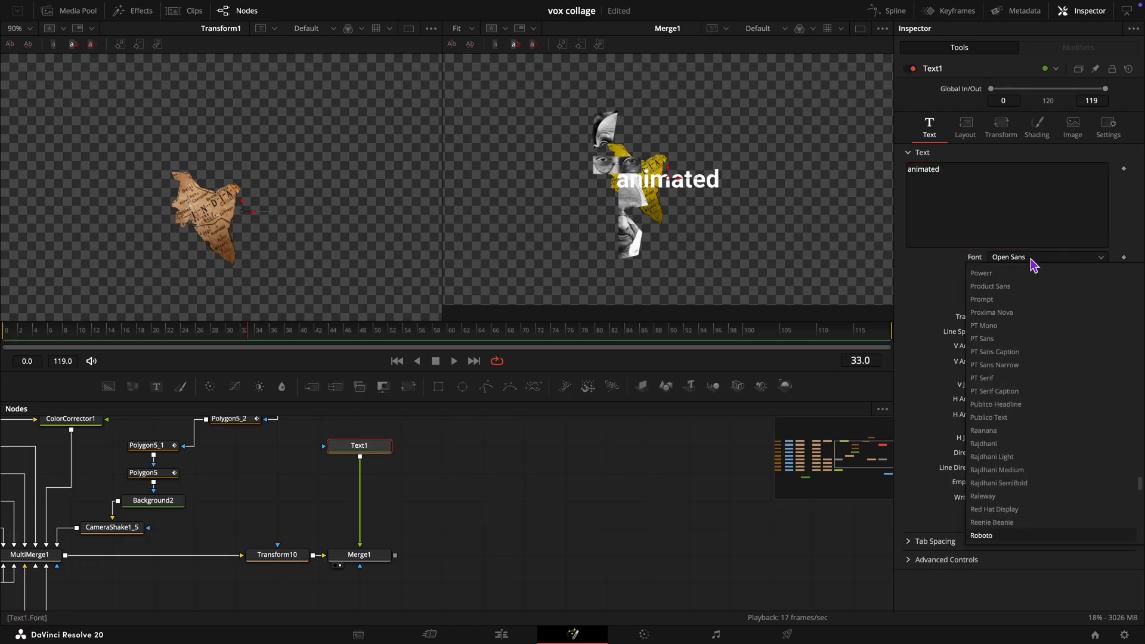
key(Return)
click(1022, 278)
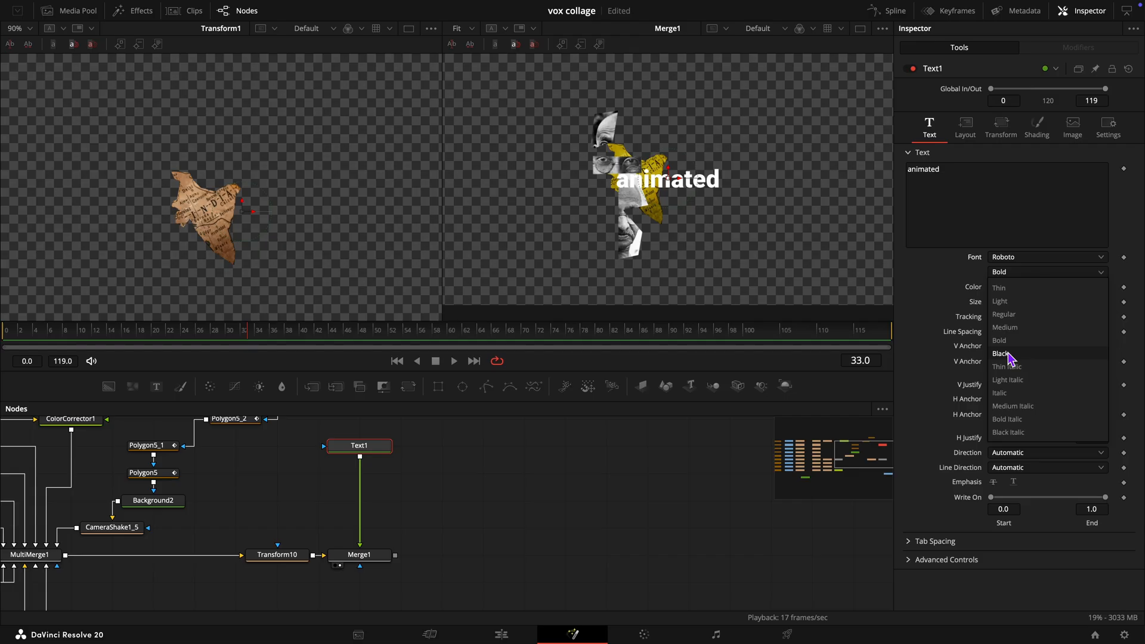
click(1040, 286)
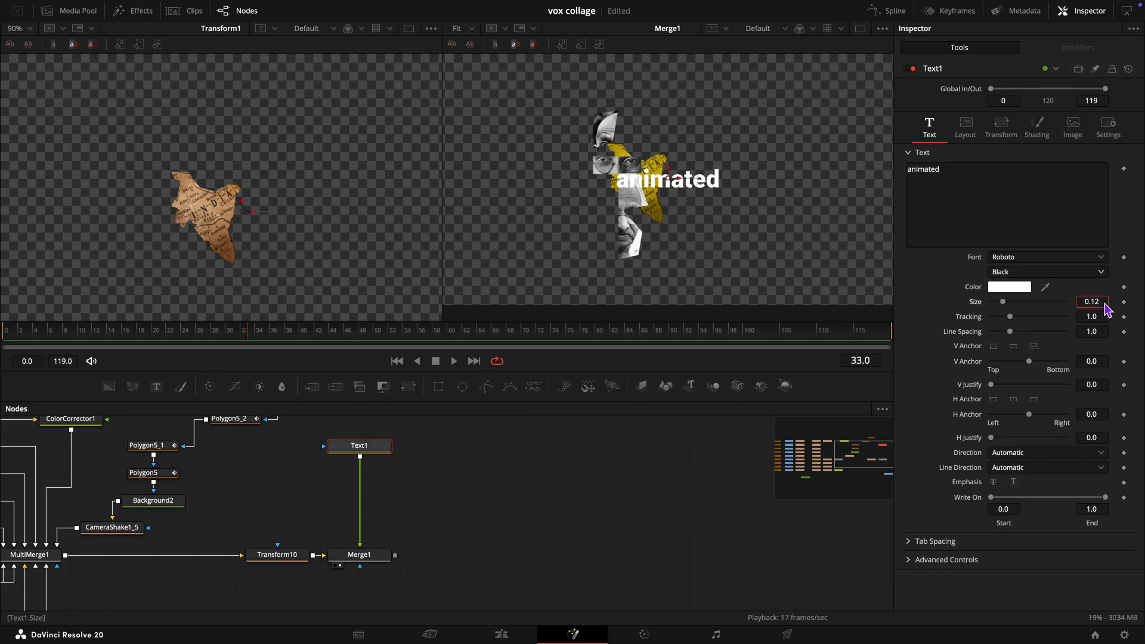
key(Tab)
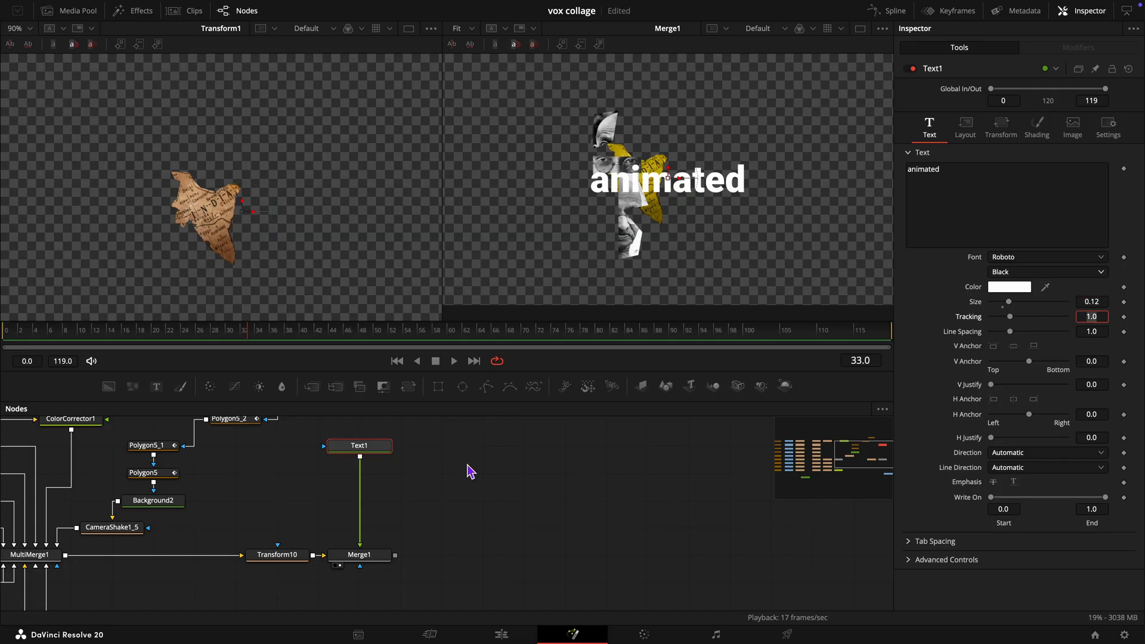
Step: Shift the collage left by setting Transform10's center X to 0.428, and check its placement at frame 73
click(274, 555)
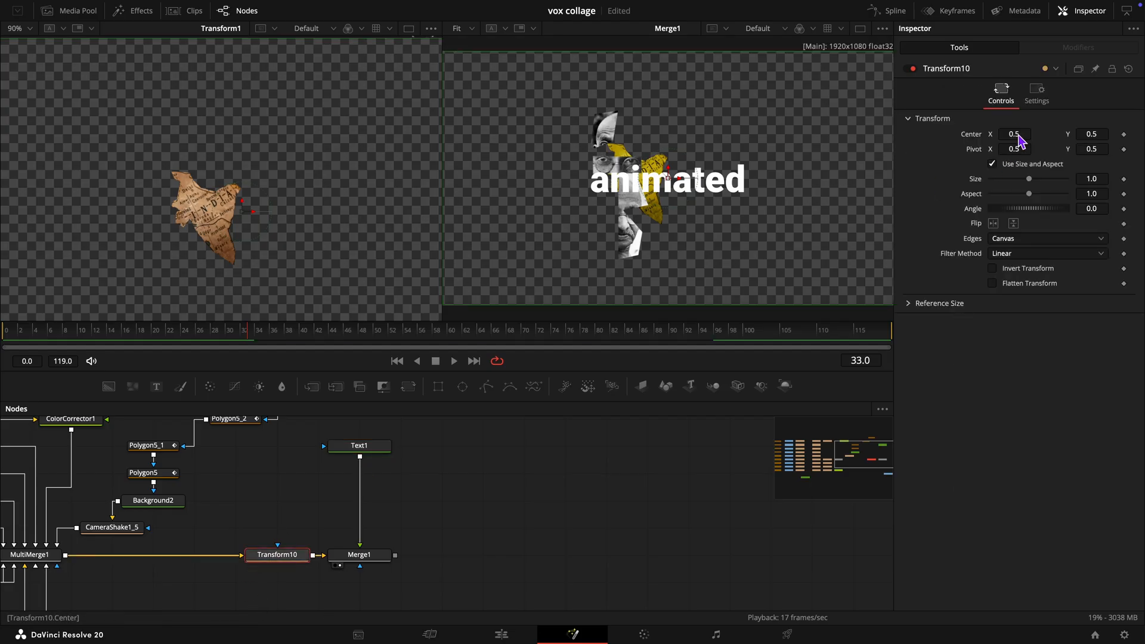
drag(1018, 138, 1015, 139)
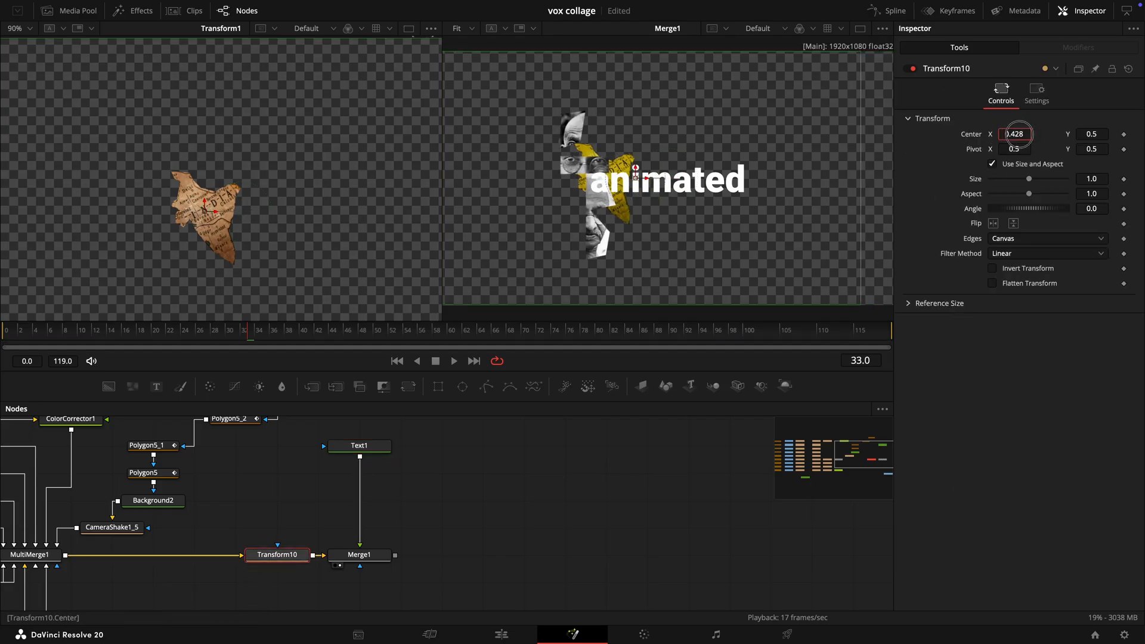
click(553, 331)
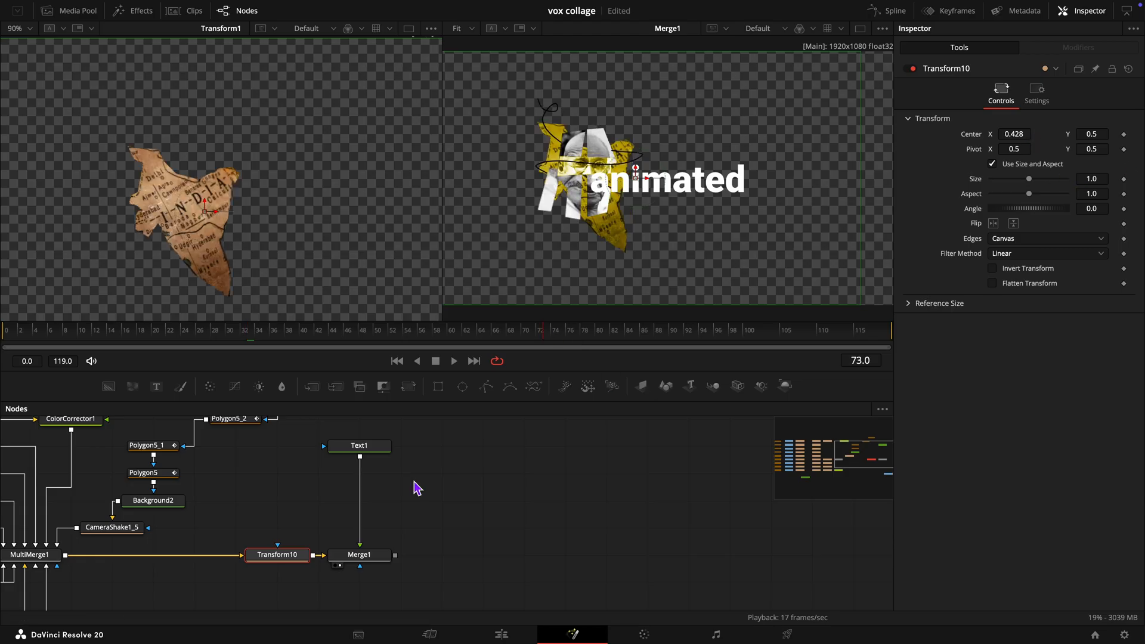
Step: Set the fill color of Text1 to black
click(377, 452)
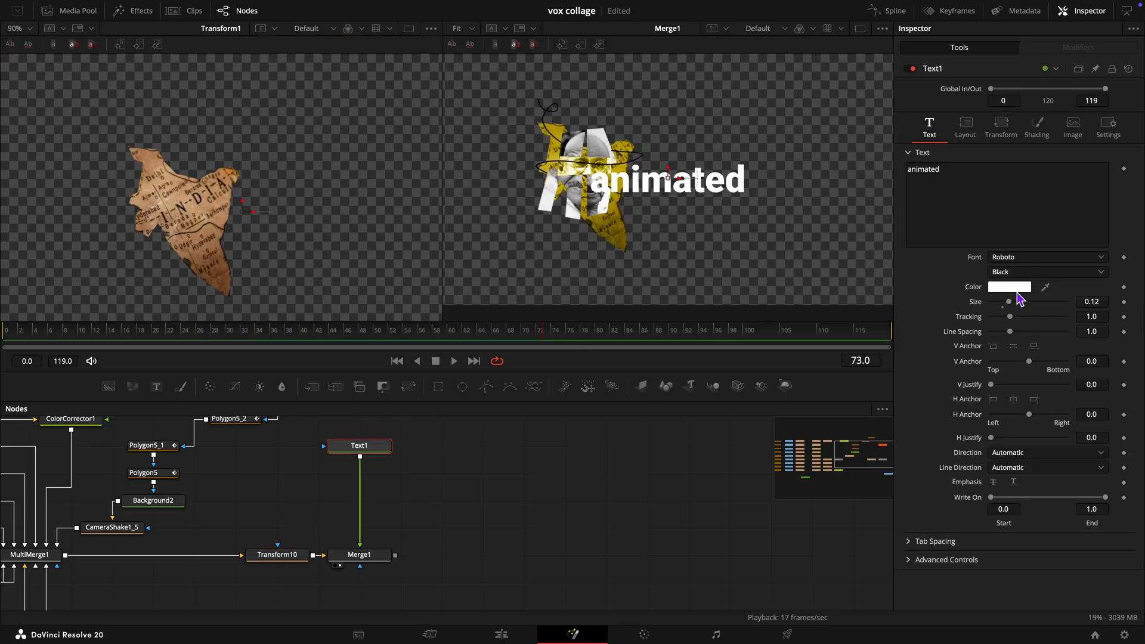
click(1014, 289)
drag(888, 439, 1106, 434)
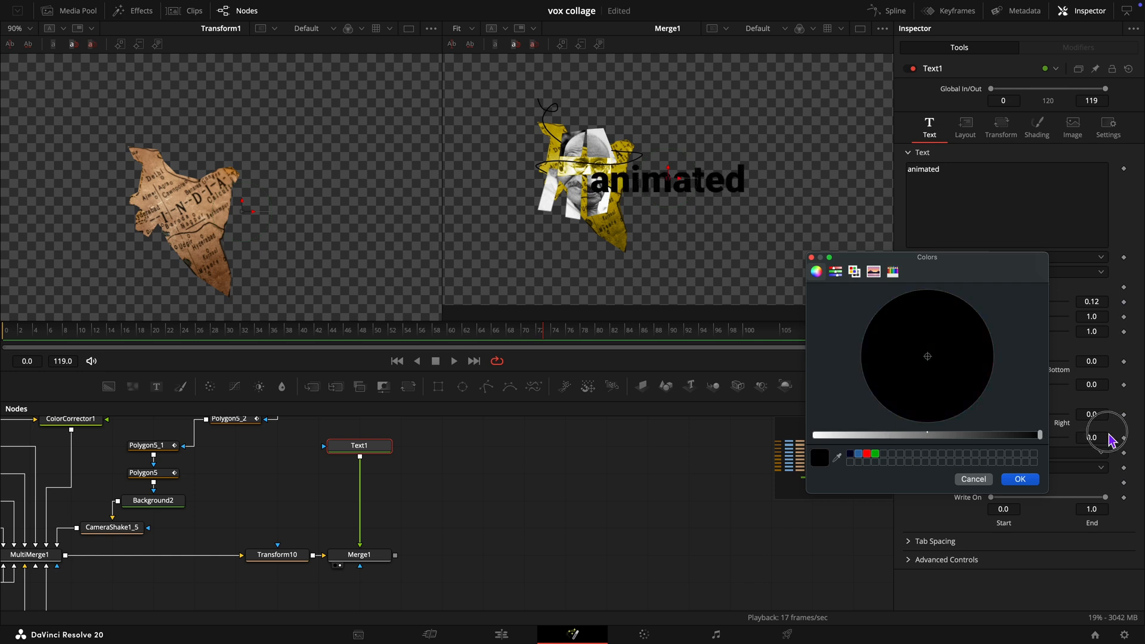
click(1019, 479)
Step: Move the "animated" title to the right of the collage by setting its layout center to X 0.756, Y 0.604
click(976, 136)
drag(1012, 183, 1109, 181)
drag(601, 181, 623, 182)
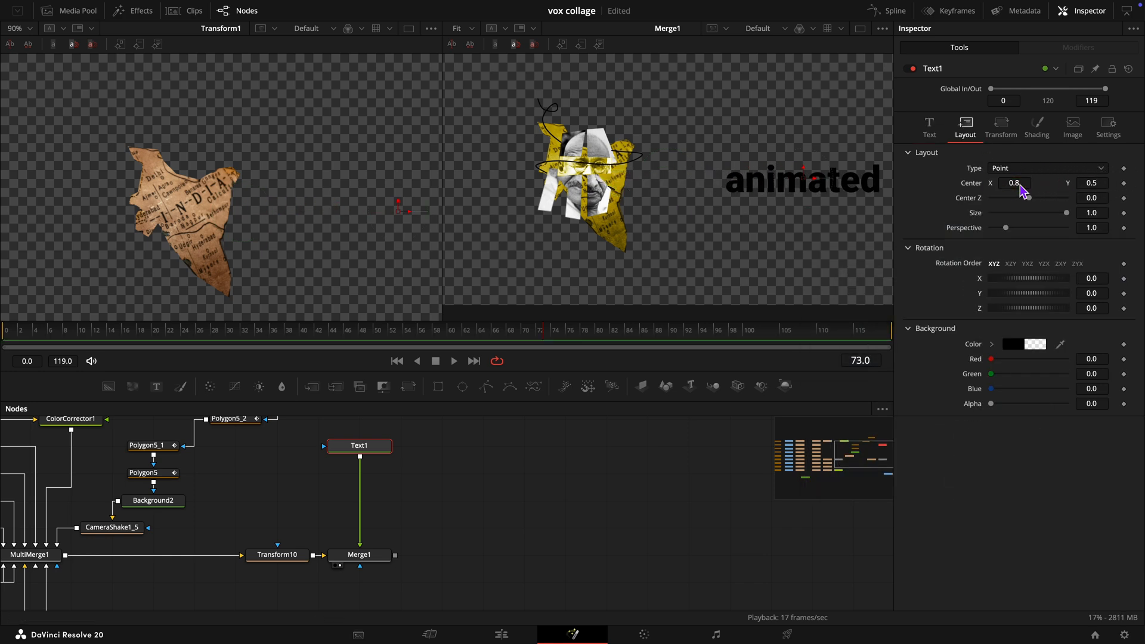
drag(1091, 192, 1124, 192)
drag(1019, 183, 996, 183)
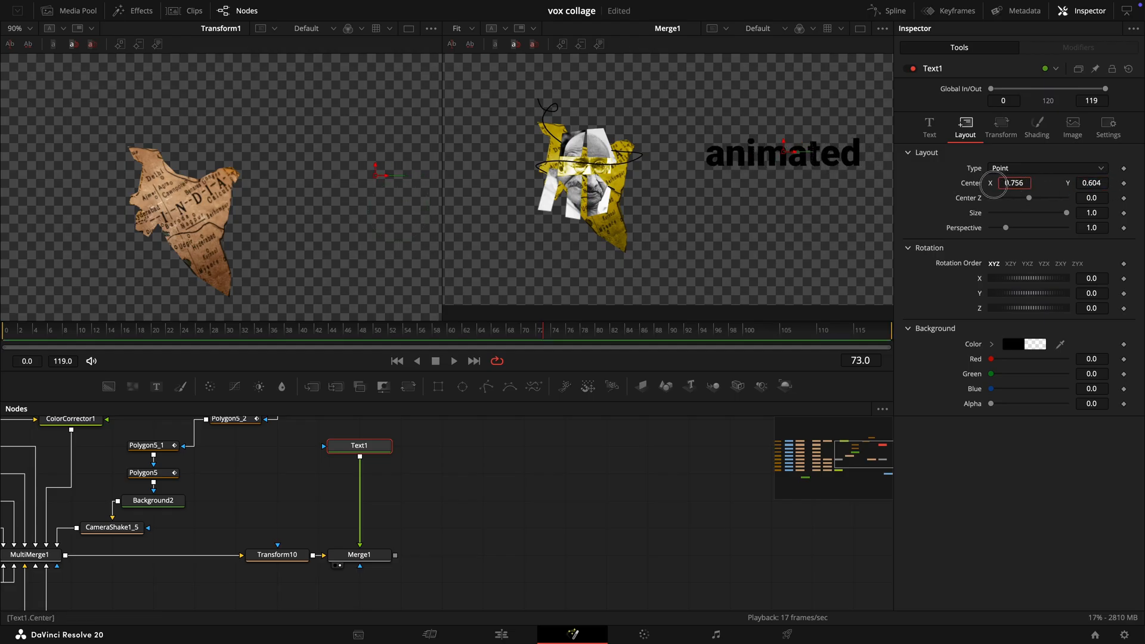
Step: Enable shading element 4 (Blue Border) on Text1 at Word level and color it yellow with red 1.0, green 1.0, blue 0.0
click(1038, 128)
click(1039, 169)
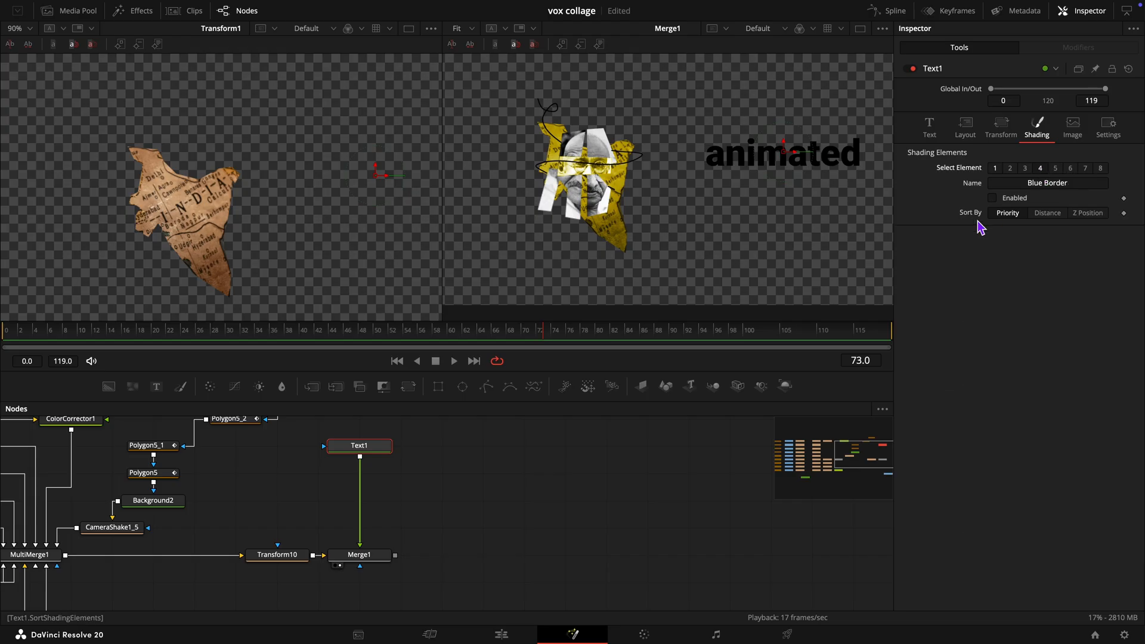
click(992, 198)
click(1011, 293)
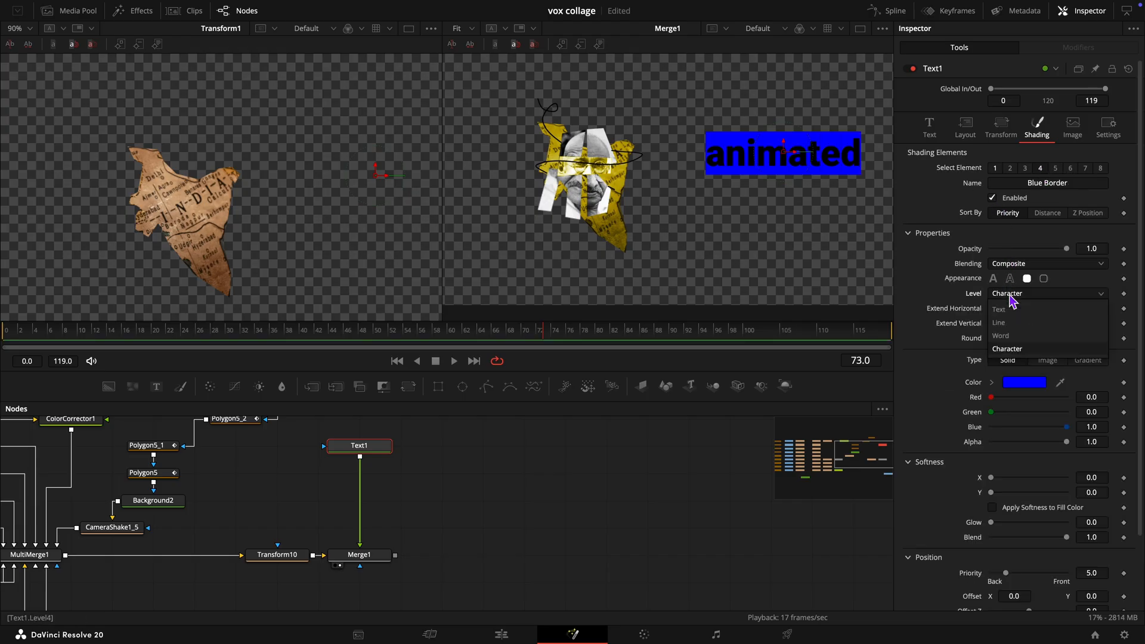
click(1007, 337)
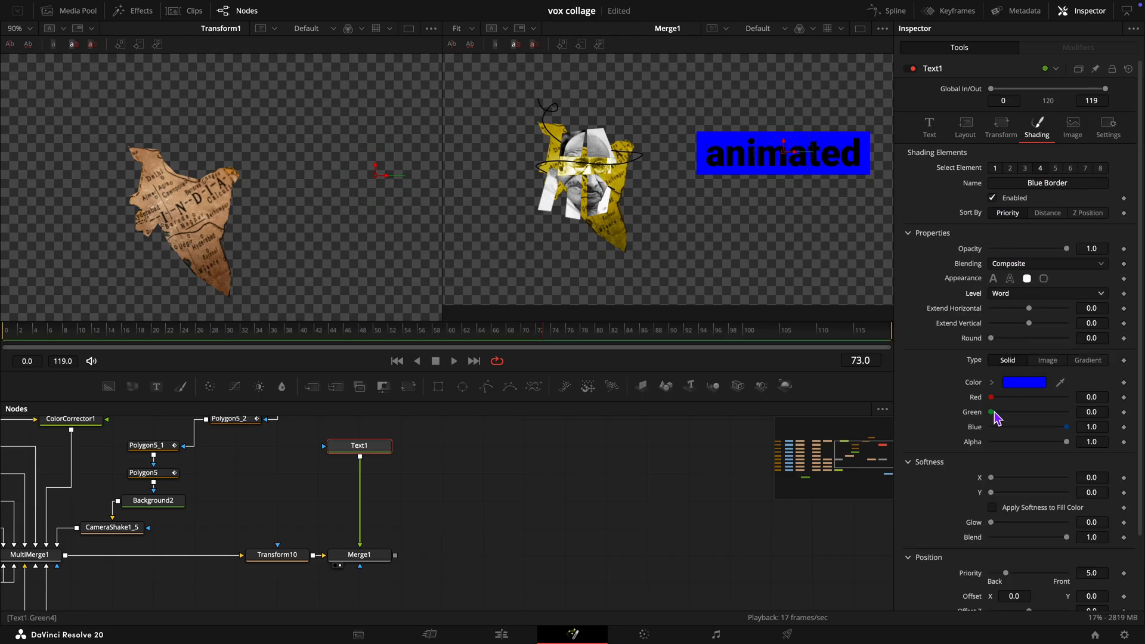
drag(992, 412, 877, 432)
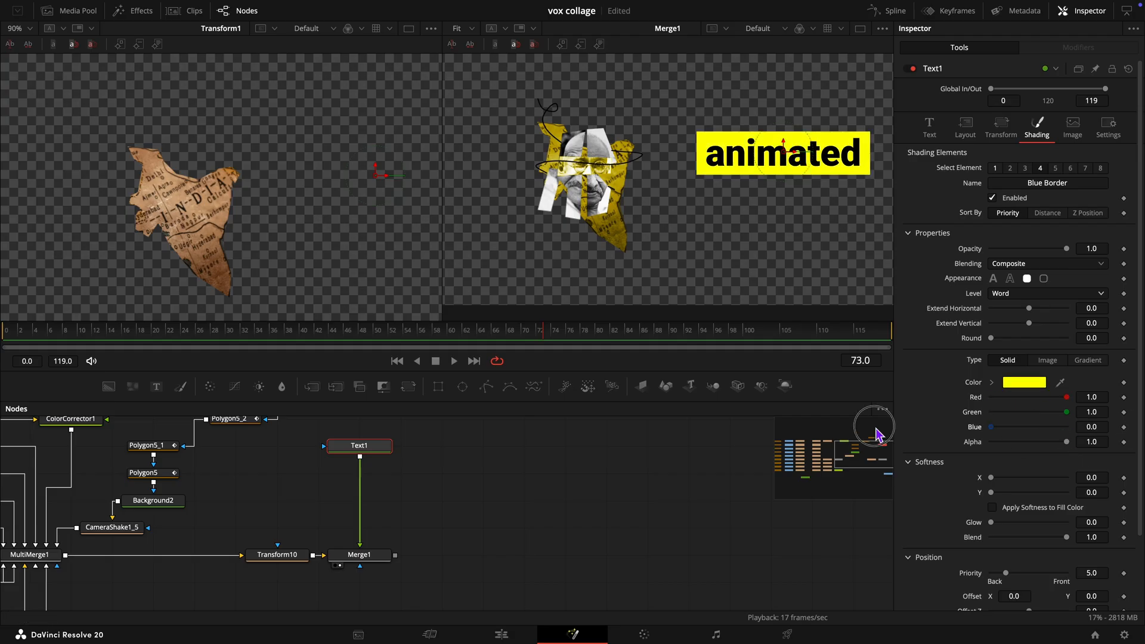
Step: Tighten the yellow box around the title by setting Extend Horizontal and Extend Vertical to -0.15
click(1098, 312)
text(-0.15)
key(Tab)
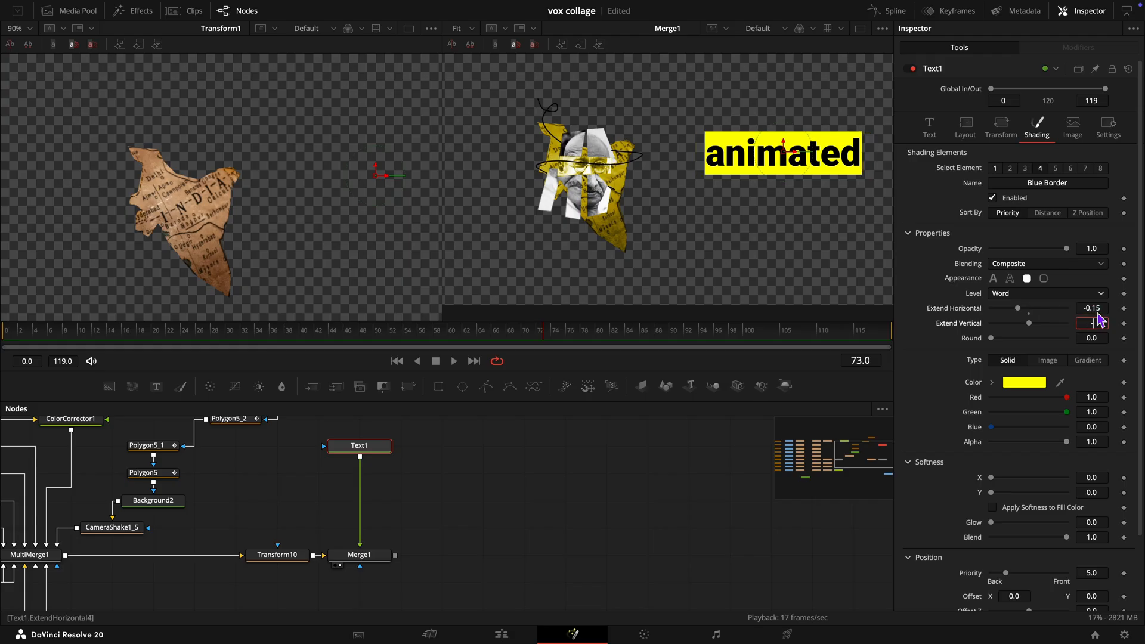
text(-0.15)
key(Tab)
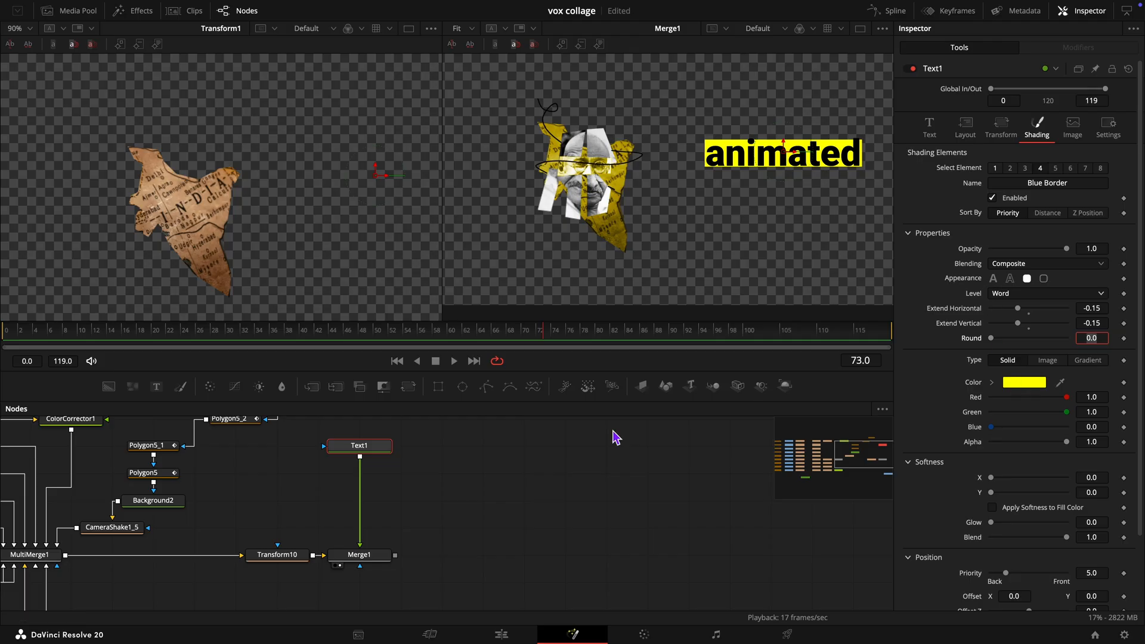
Step: Duplicate the Text1 node and merge the copy over Merge1's output
click(359, 448)
key(ctrl+c)
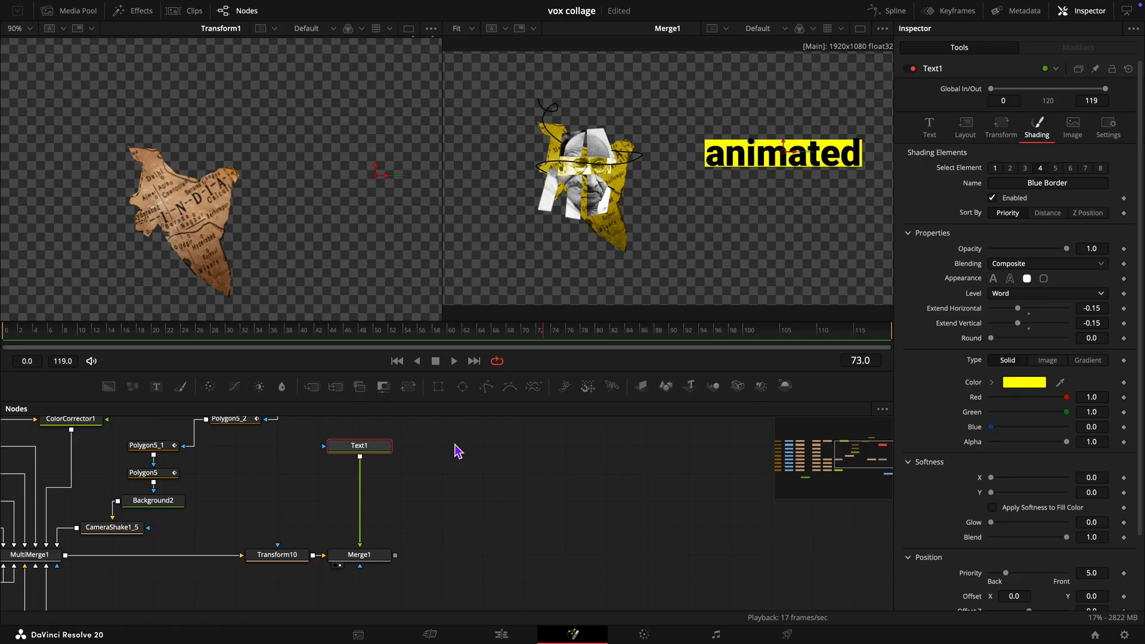
key(ctrl+v)
drag(480, 447, 396, 555)
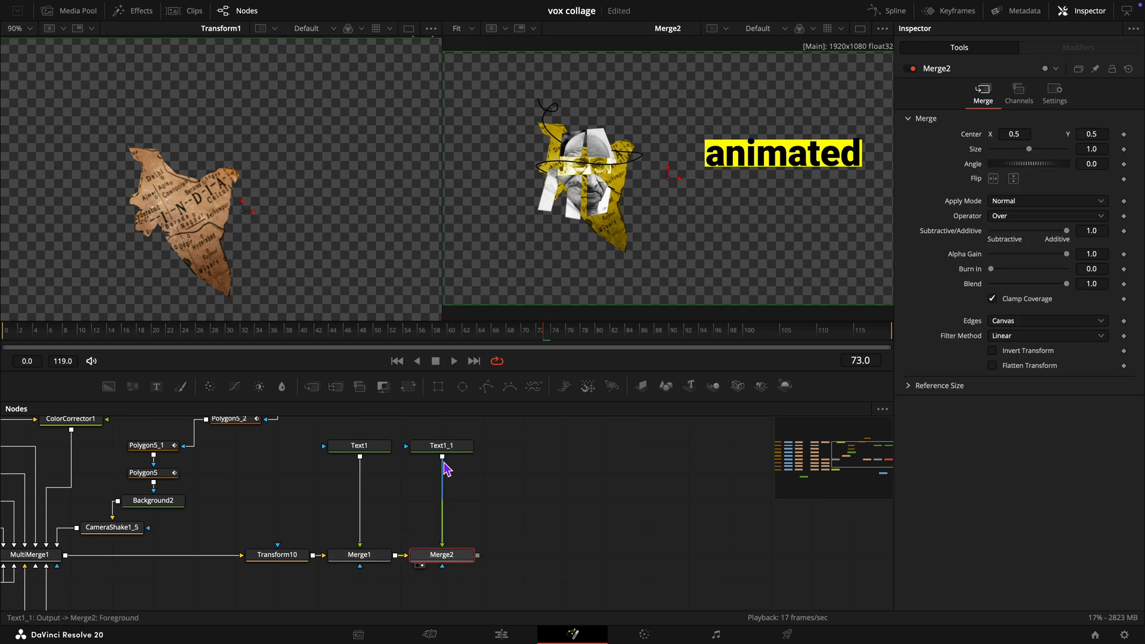
Step: Change the copied title's text to "collage" and place it below "animated" with its center at X 0.799, Y 0.456
click(442, 447)
click(971, 190)
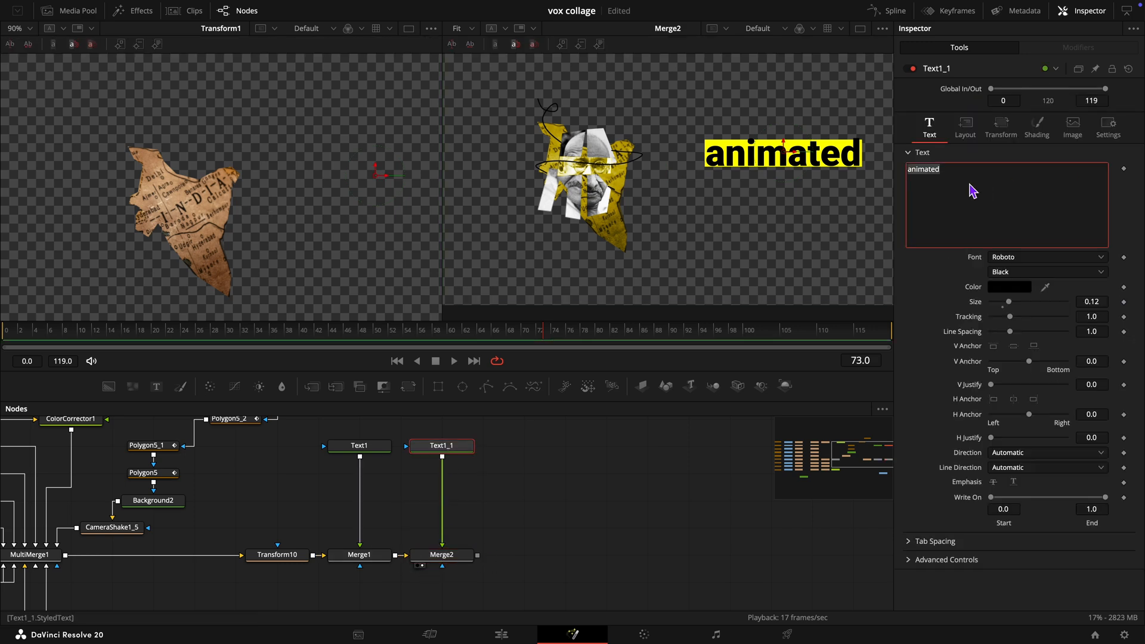
text(collage)
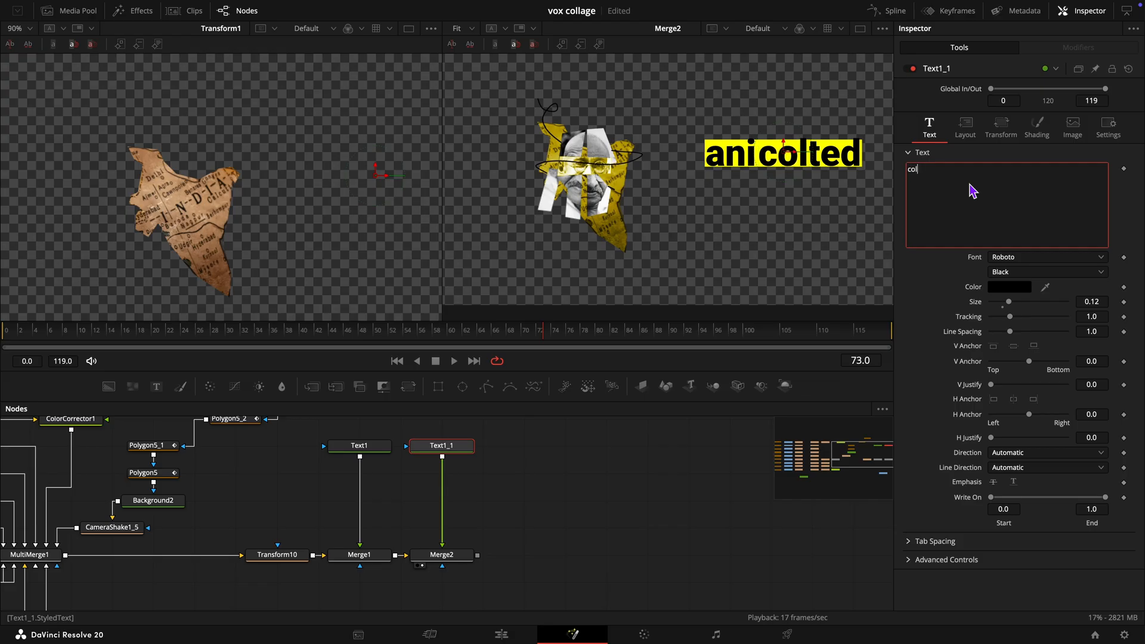
click(964, 131)
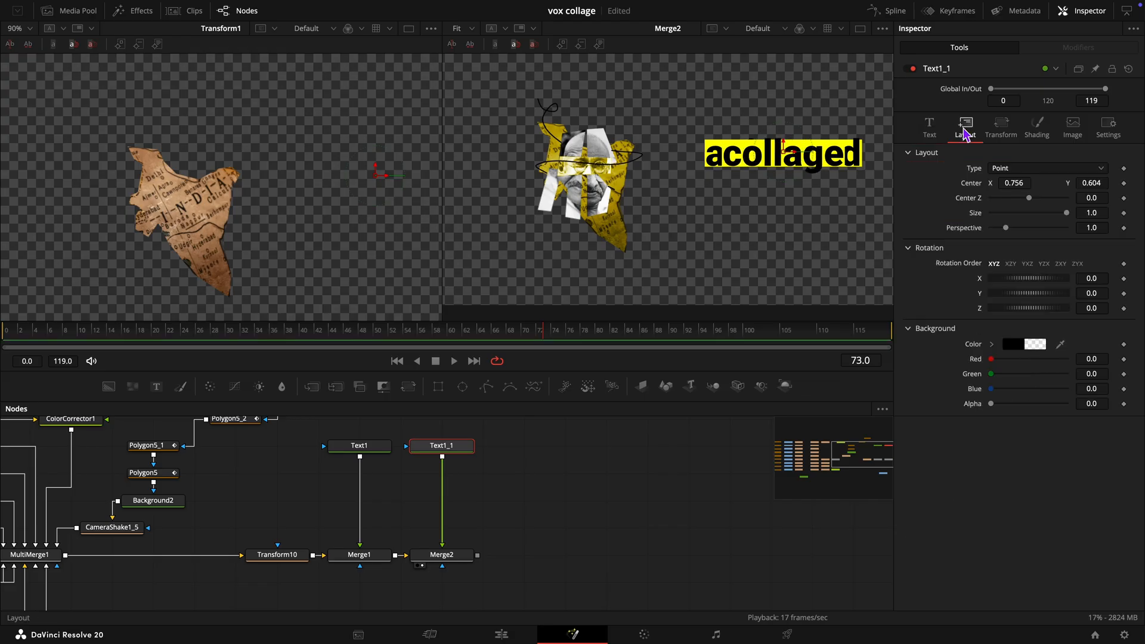
drag(1096, 190, 1038, 183)
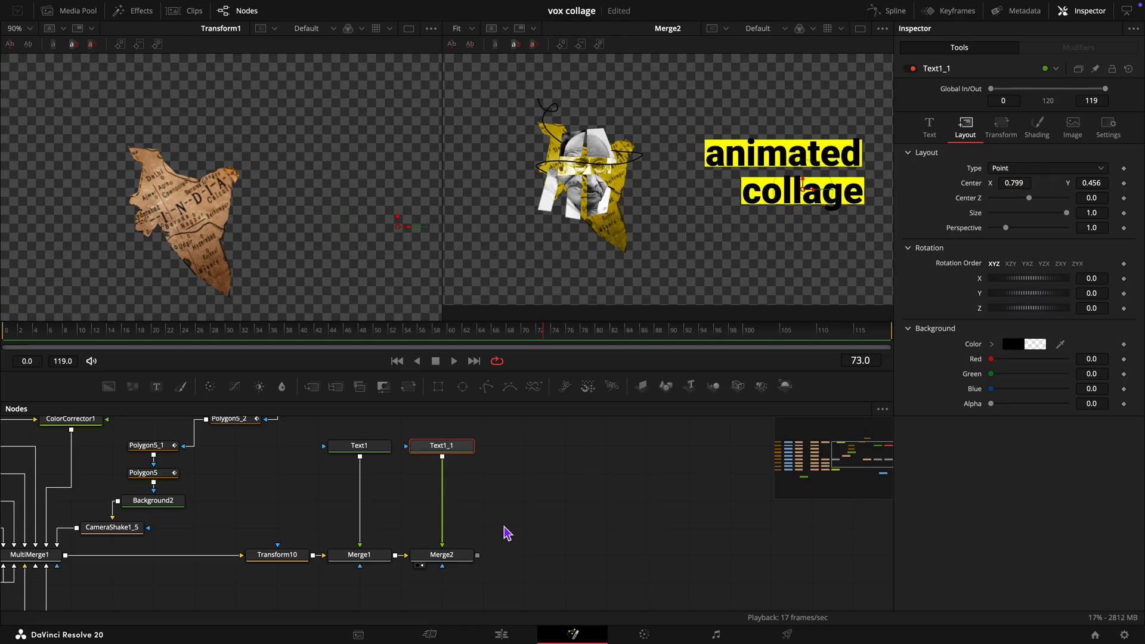
Step: Insert copies of CameraShake1_5 after Text1 and Text1_1, and play back the titles' shake
click(365, 448)
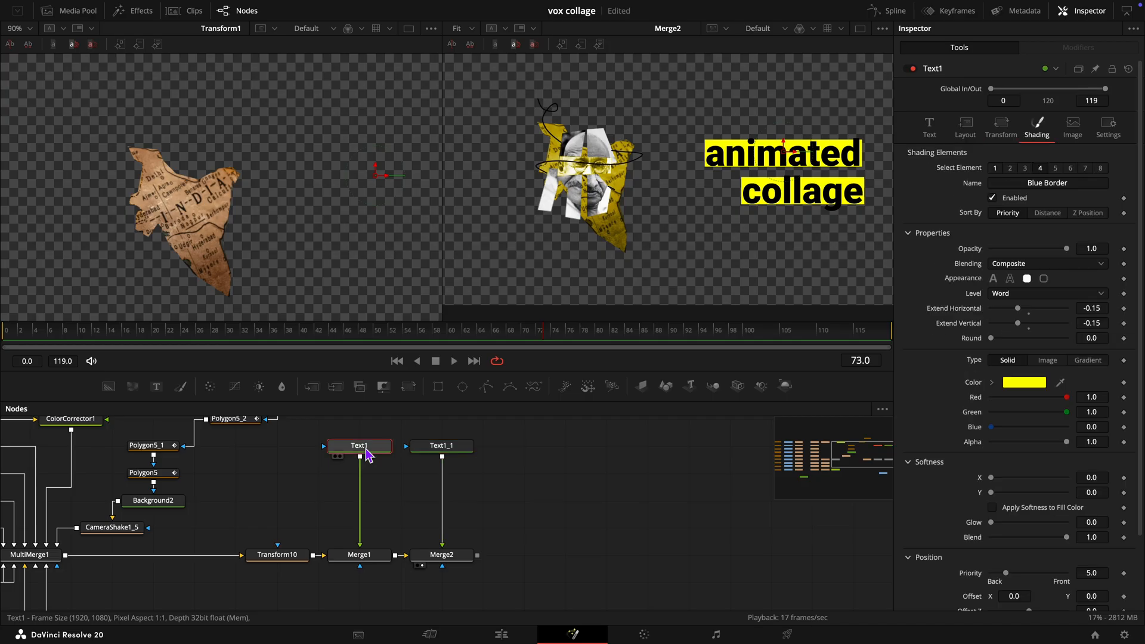
click(130, 532)
key(ctrl+c)
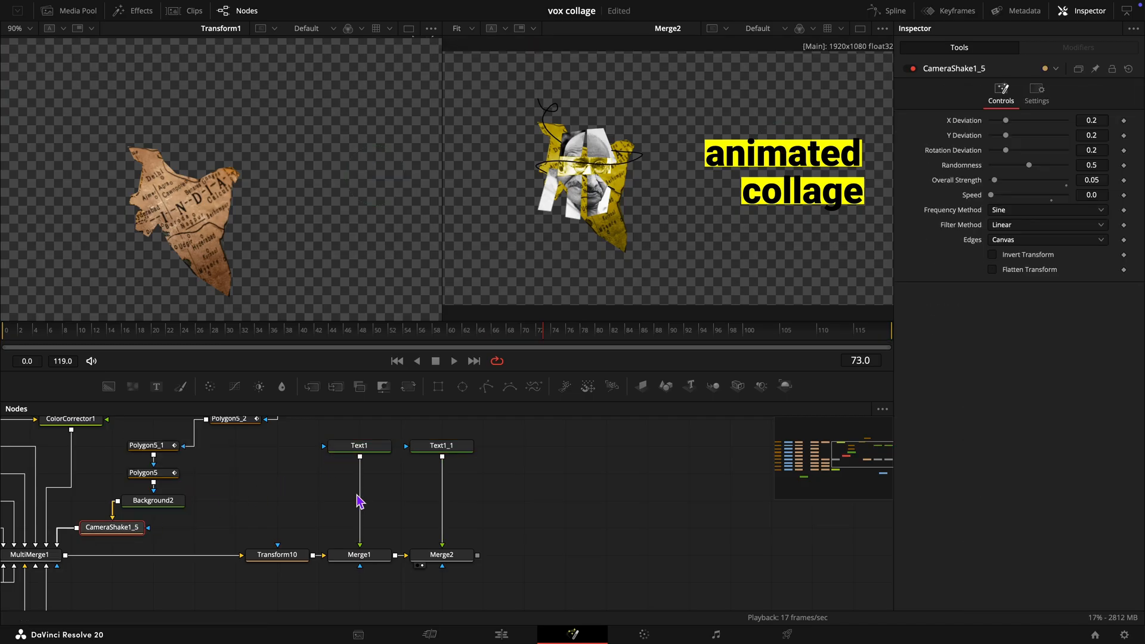
click(356, 447)
key(ctrl+v)
click(451, 453)
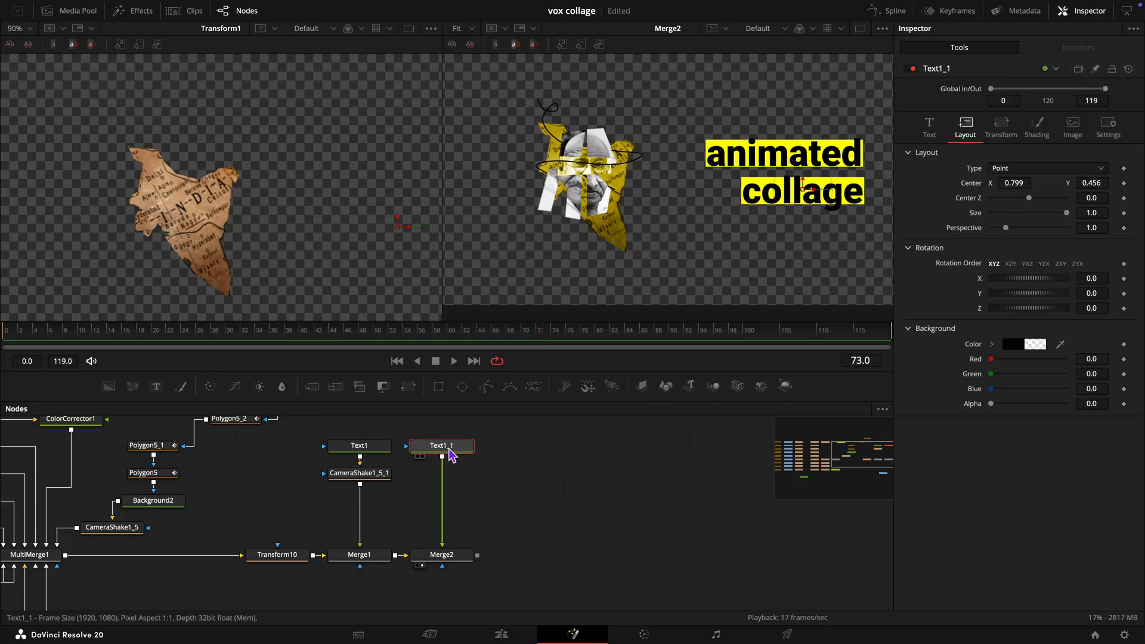
key(ctrl+v)
key(space)
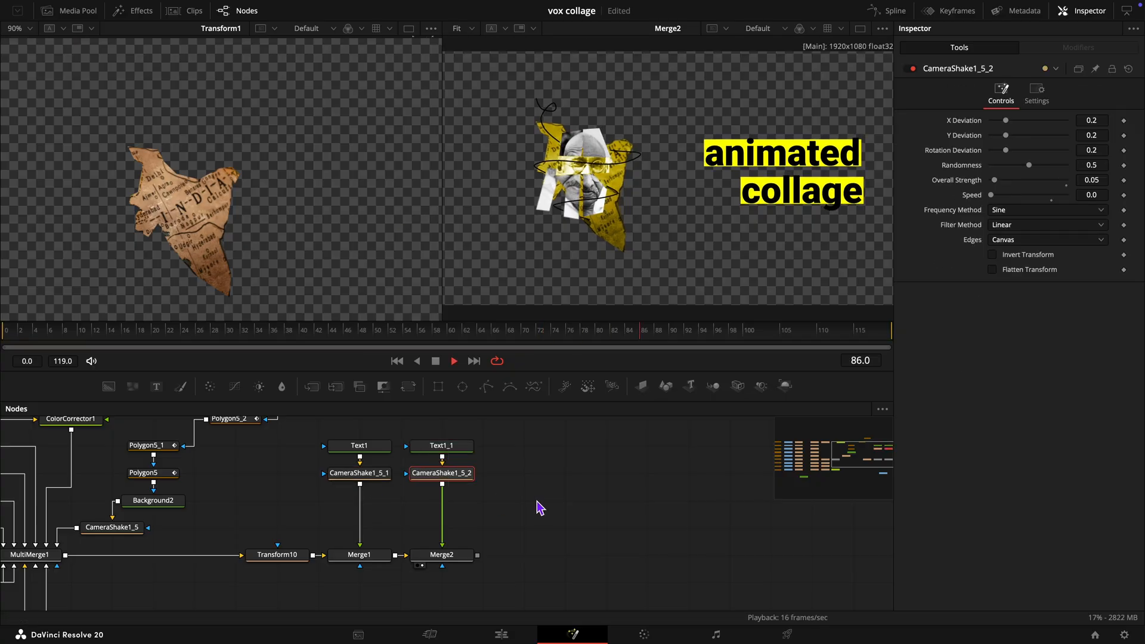
key(space)
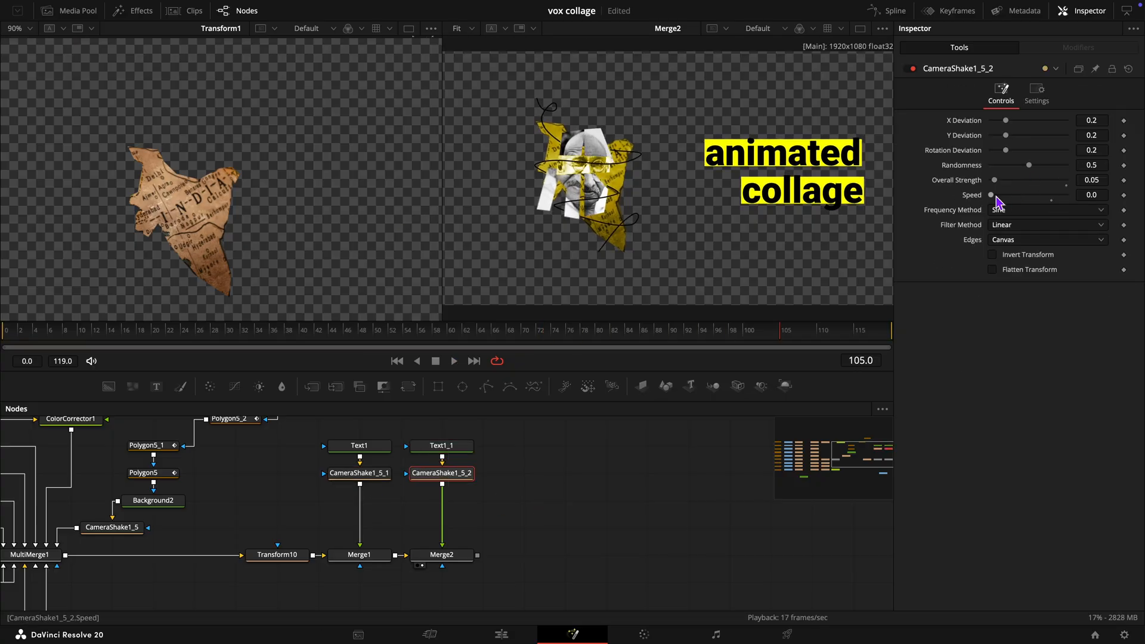
Step: Set Speed to 0.8 on both title CameraShake nodes while the composition plays
drag(991, 195, 1012, 195)
key(space)
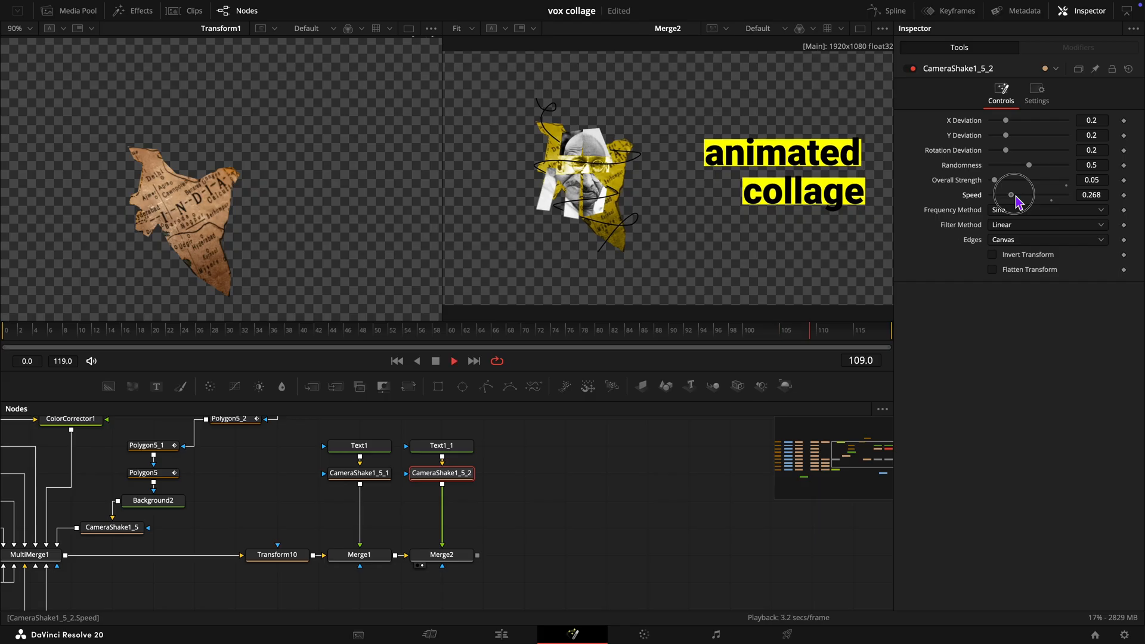
click(1052, 201)
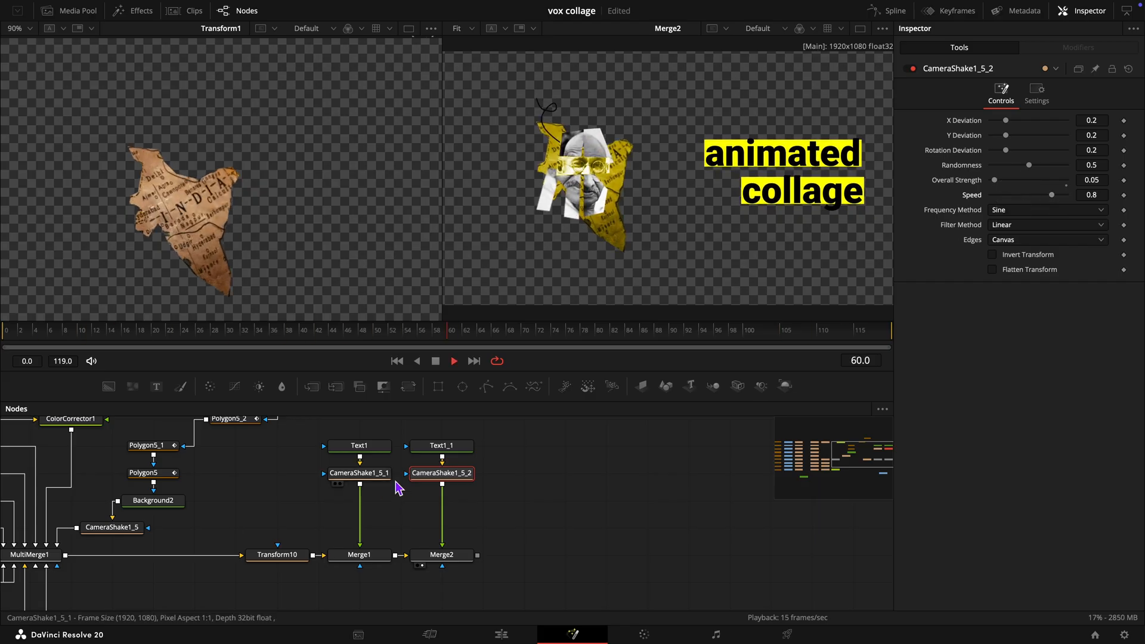
click(359, 473)
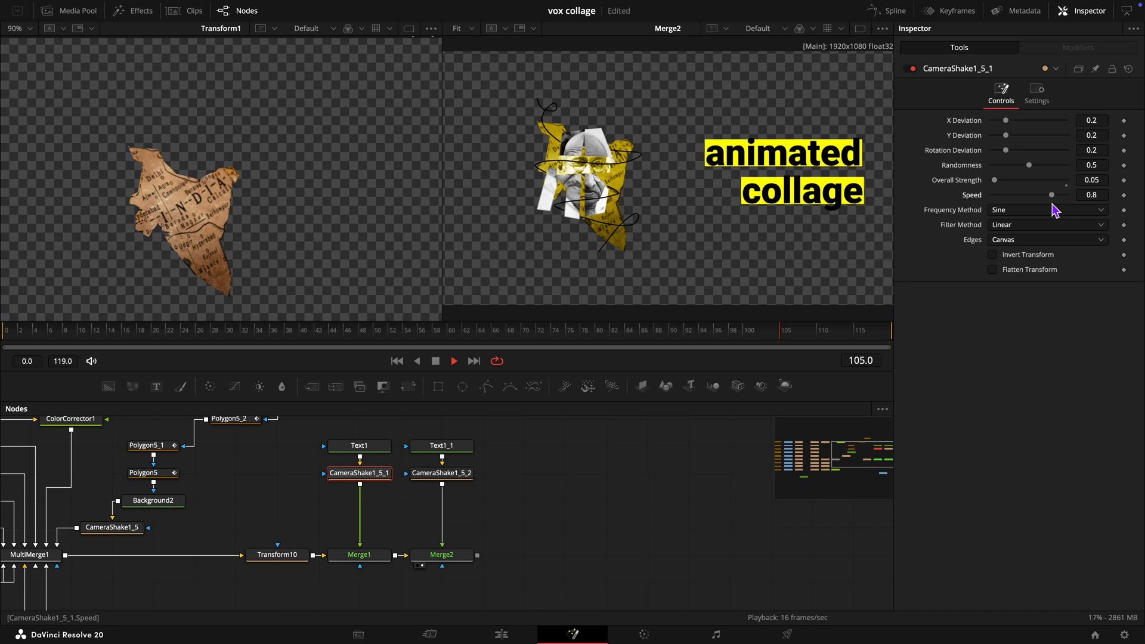
Step: Import the Crumpled_01.png paper image into the media pool and add it to the node graph beside the title nodes
scroll(566, 500, right, 3)
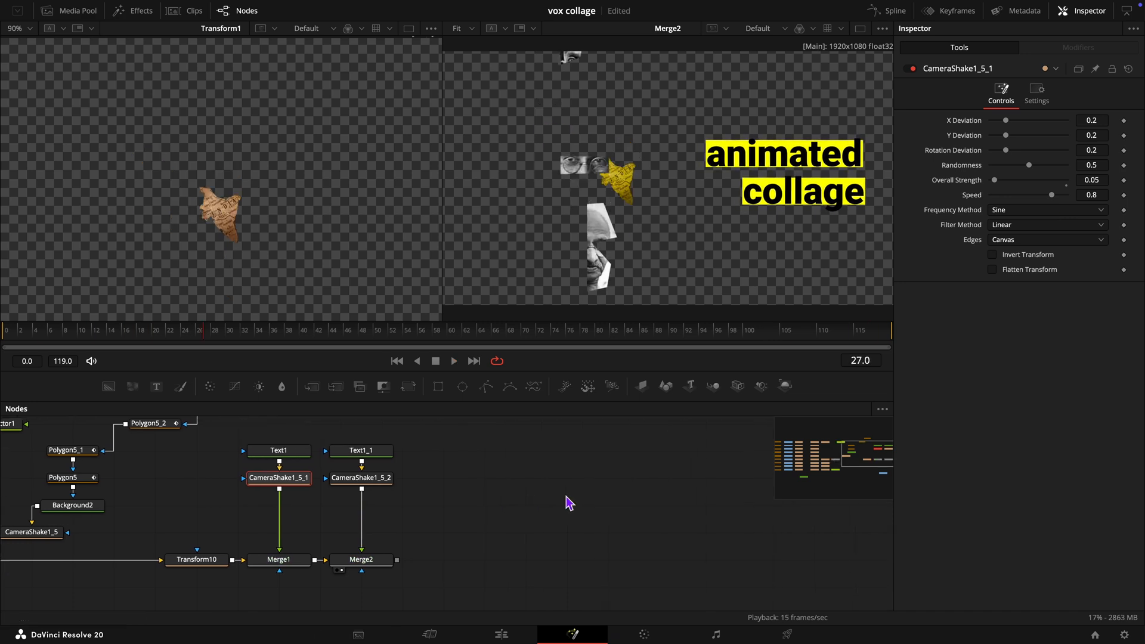
click(88, 12)
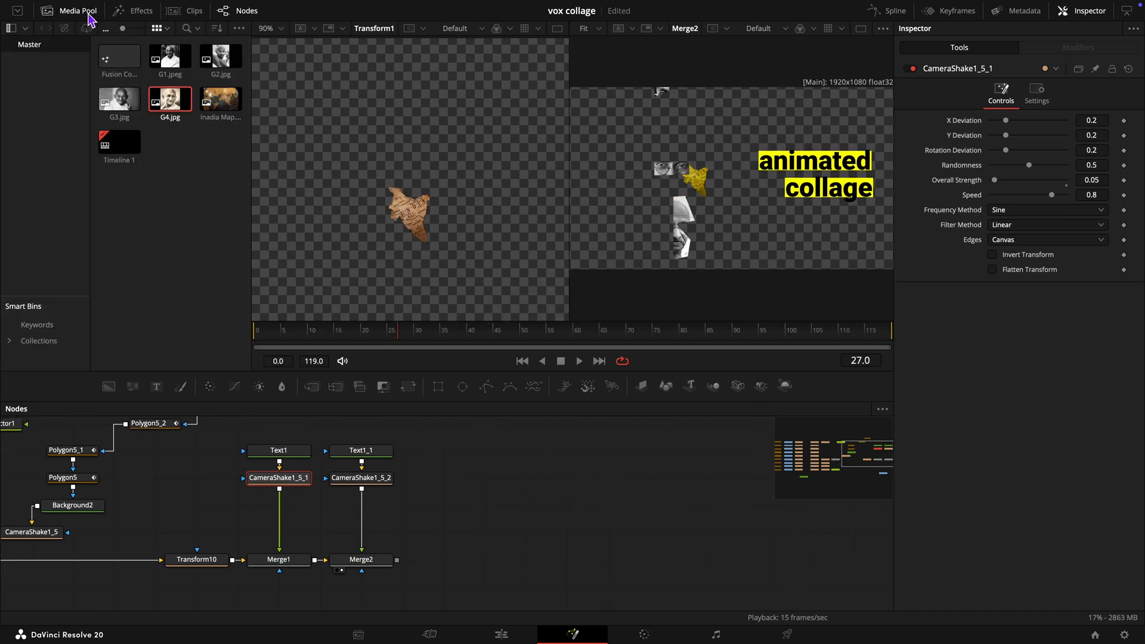
right_click(210, 260)
click(258, 371)
drag(120, 55, 498, 477)
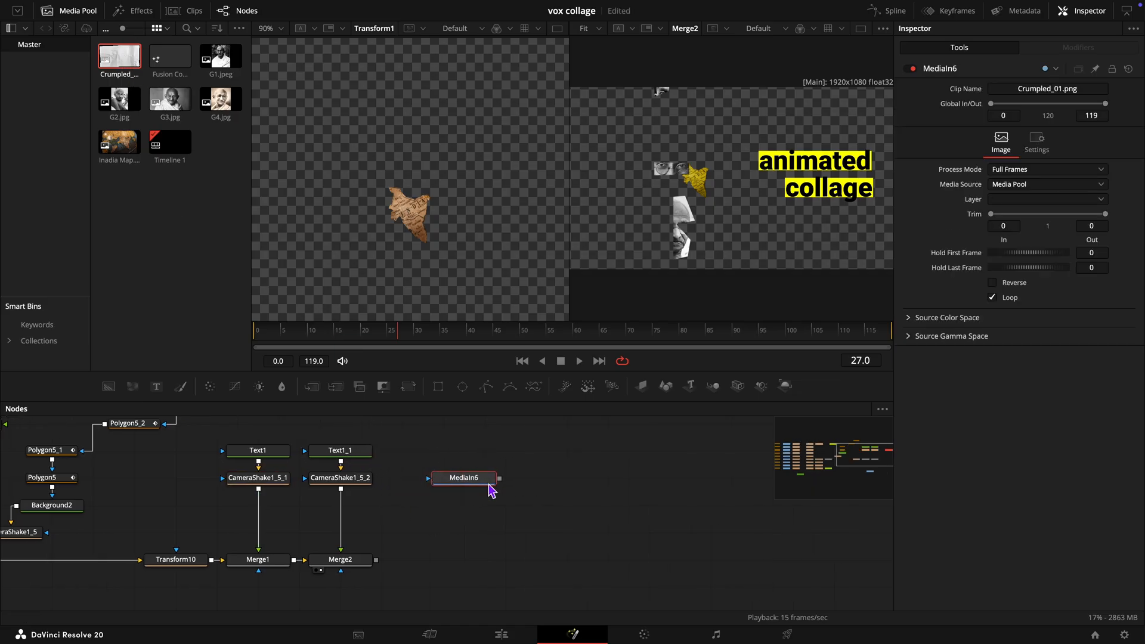
Step: Add a Resize node after MediaIn6, followed by a Transform node
key(shift+space)
text(came)
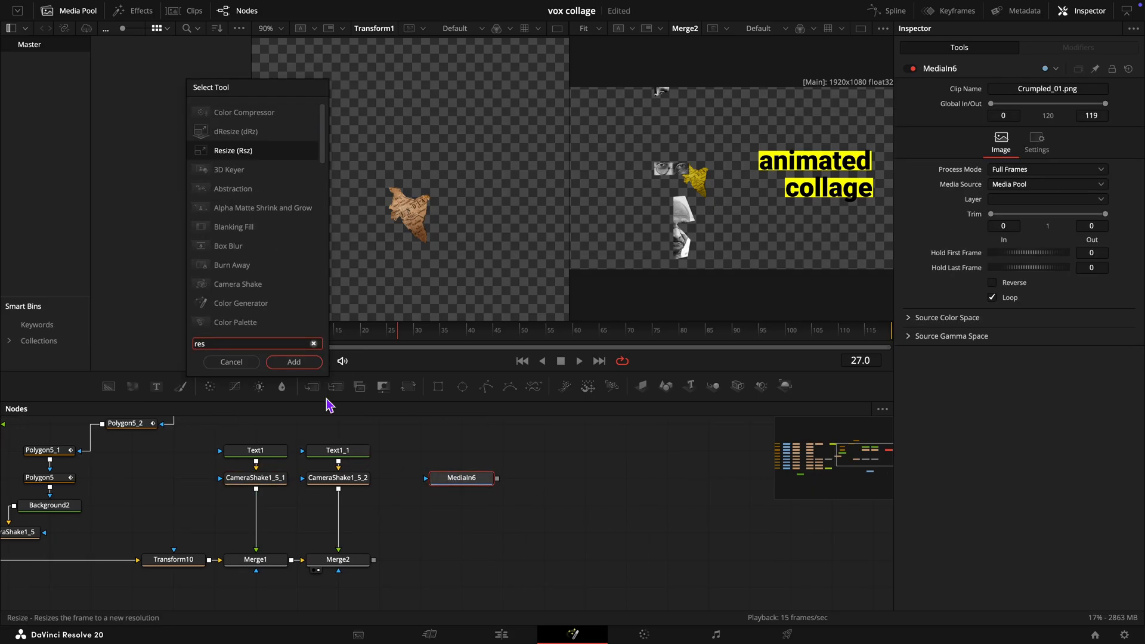
click(292, 363)
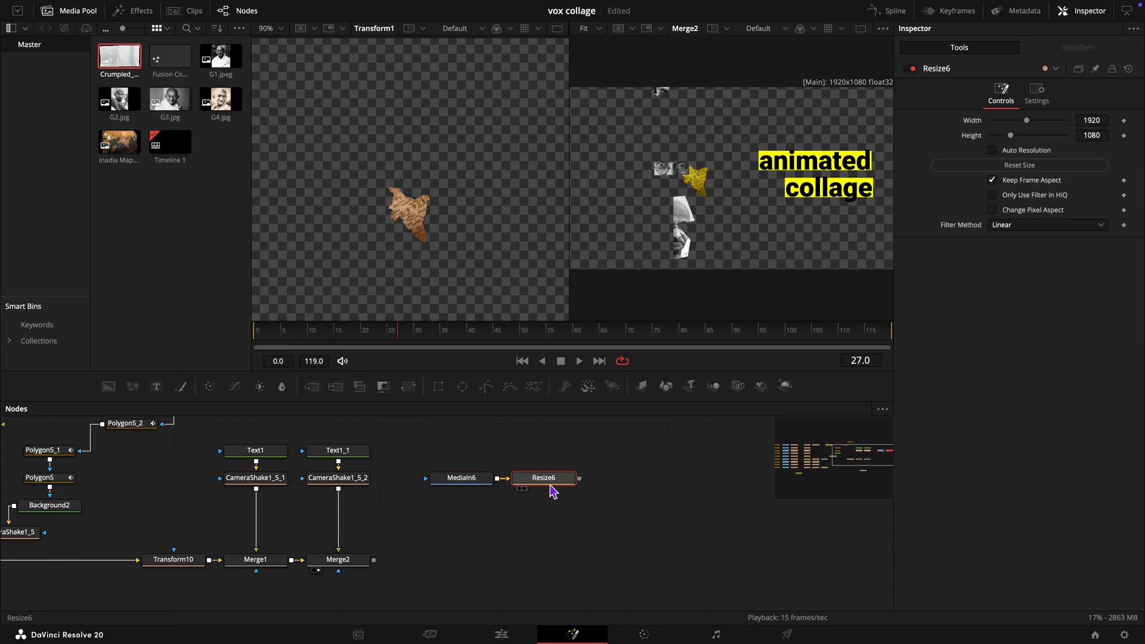
drag(408, 386, 502, 508)
Step: Merge the paper as the background behind Merge2's output, and show the new merge in the second viewer
drag(579, 478, 374, 560)
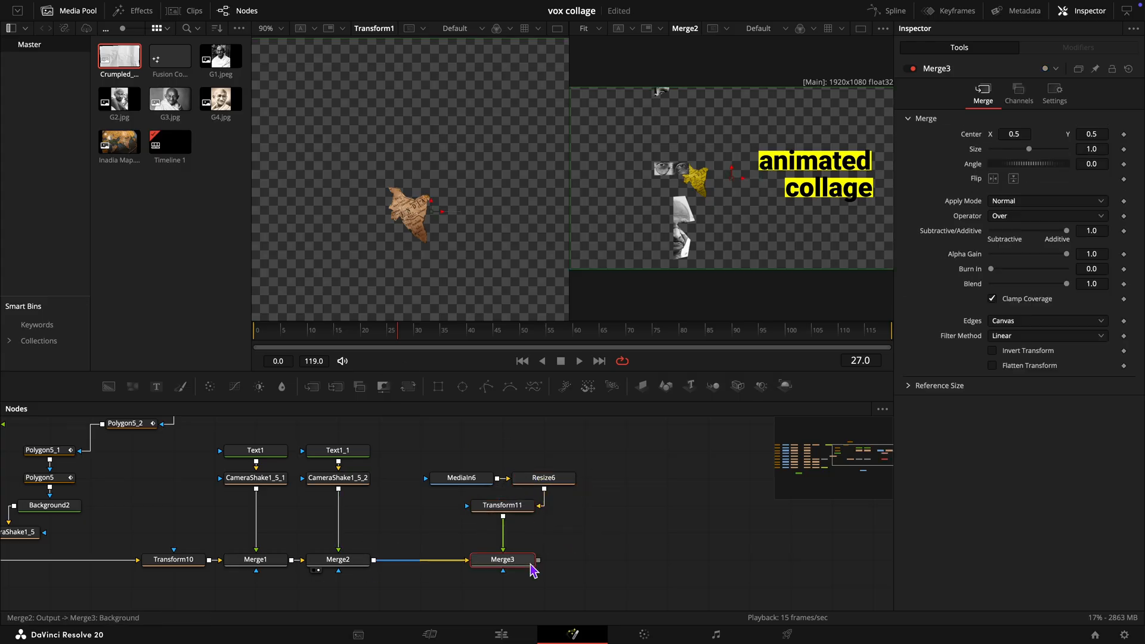
click(483, 570)
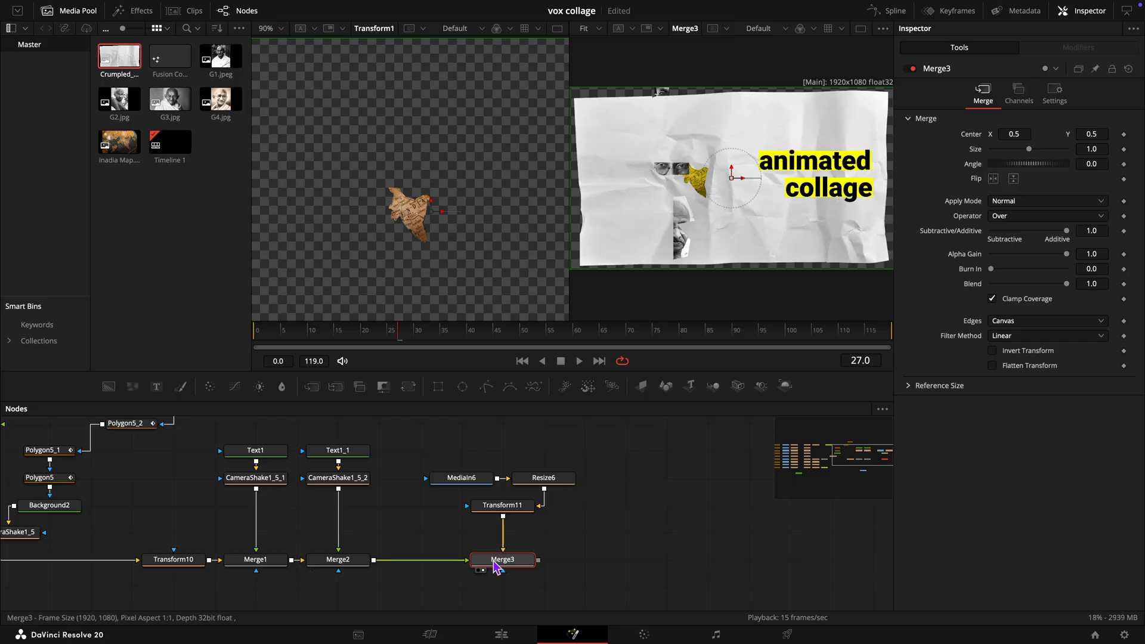
Step: Scale the paper background to size 1.38 in Transform11, check it at frame 62, and hide the media pool
click(502, 505)
drag(1034, 178, 1037, 179)
click(586, 335)
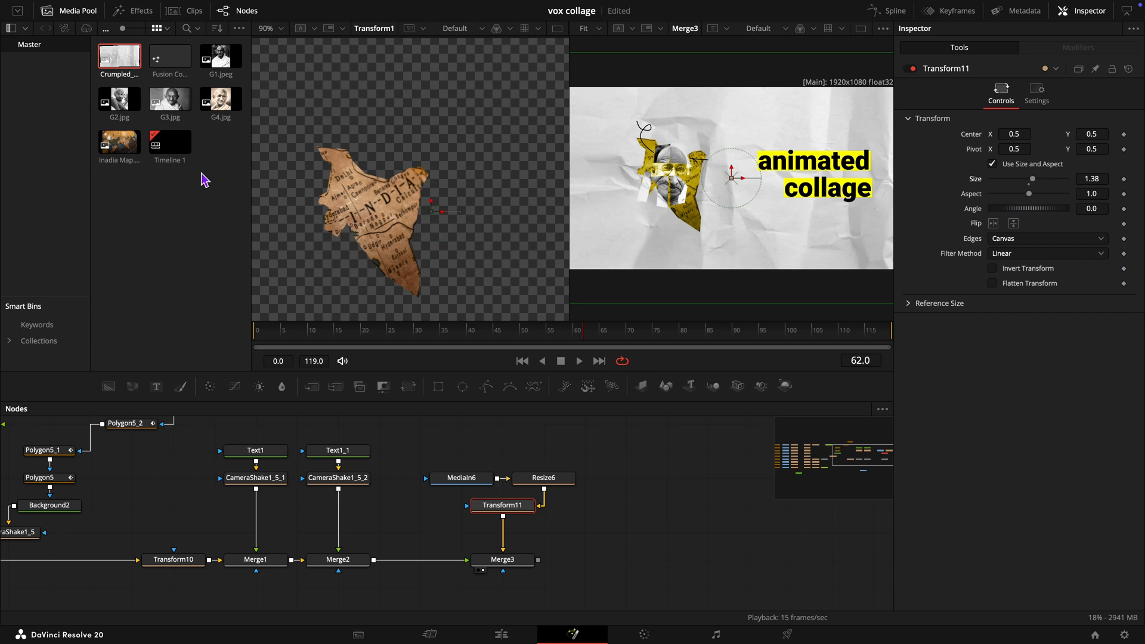
click(80, 18)
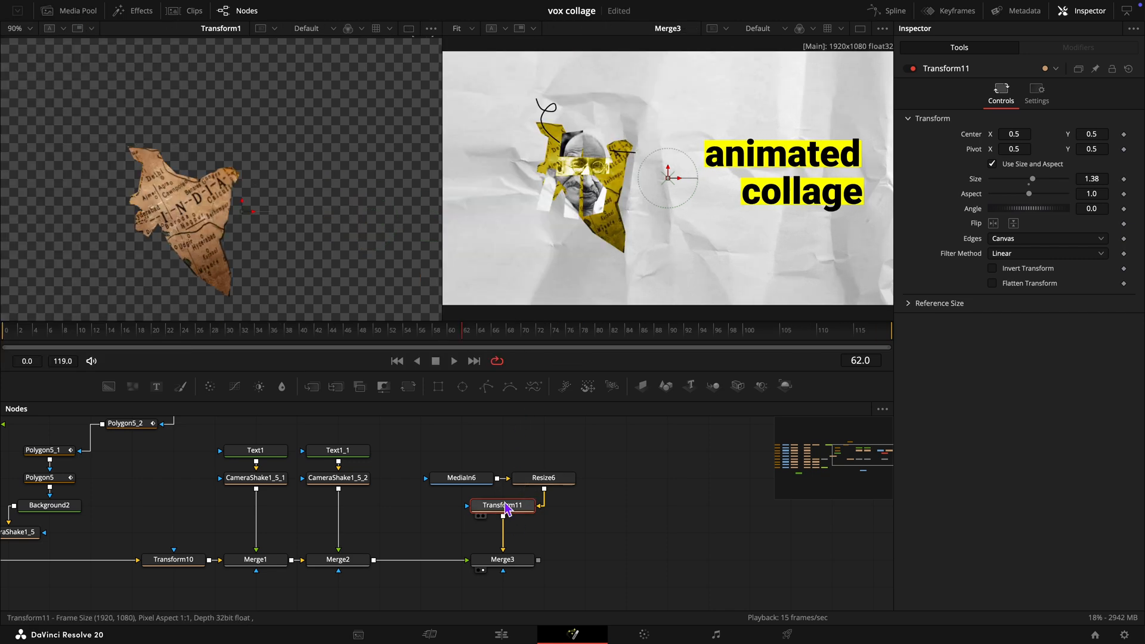
Step: Keyframe the unflipped state of the paper background in Transform11 at frames 0, 24 and 48
click(45, 333)
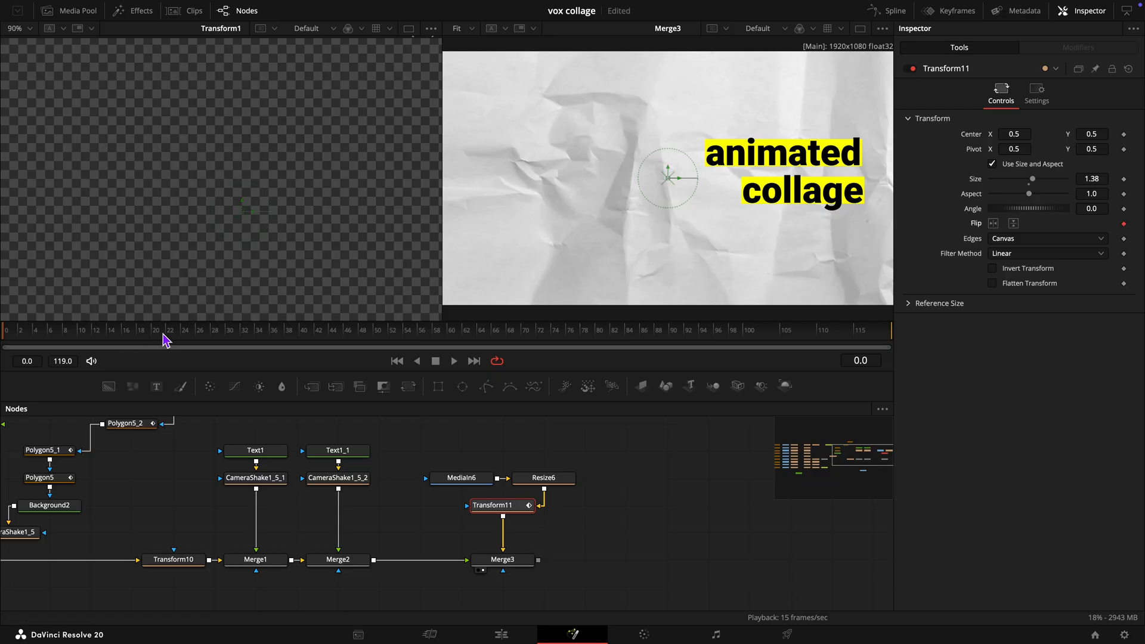
click(187, 341)
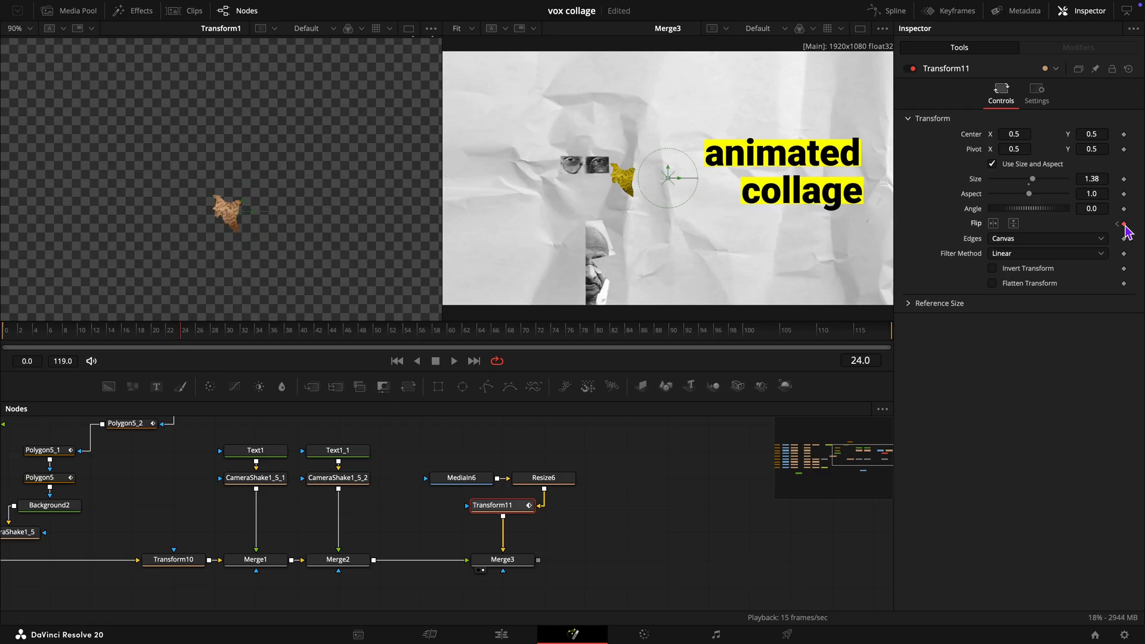
click(362, 342)
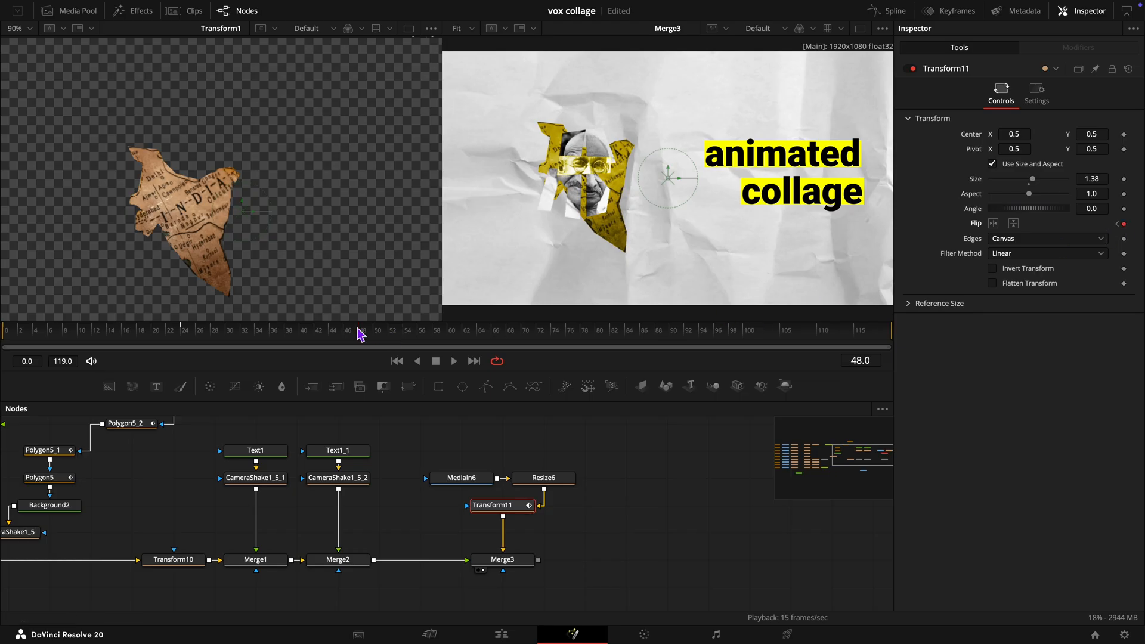
Step: Flip the paper background horizontally at frame 12 and vertically at frame 36 in Transform11
click(95, 342)
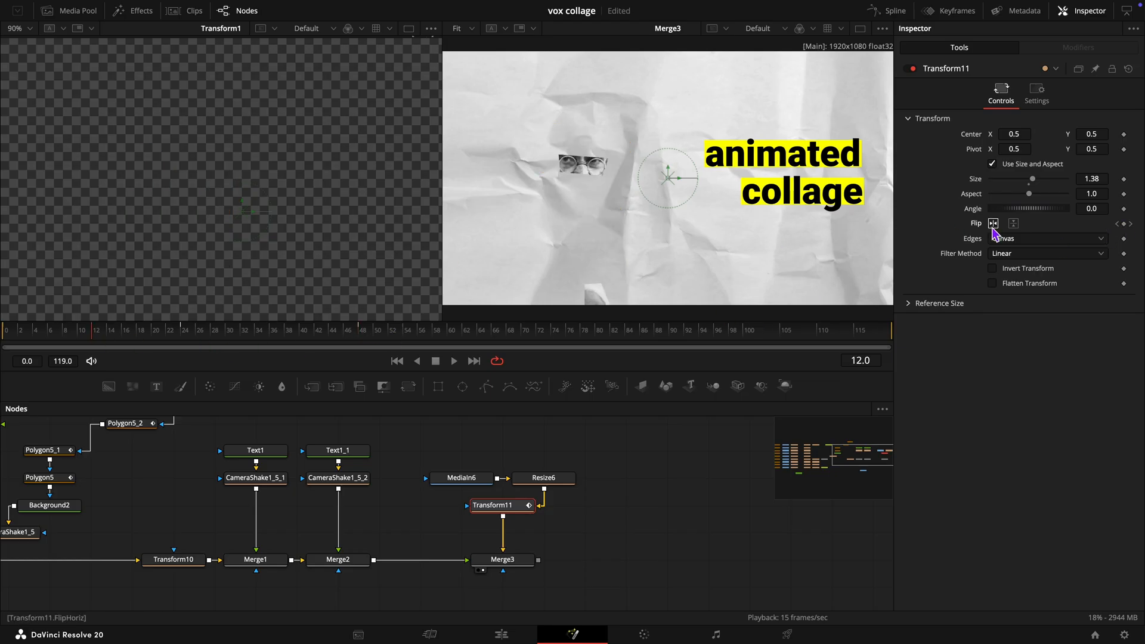
click(992, 223)
click(272, 342)
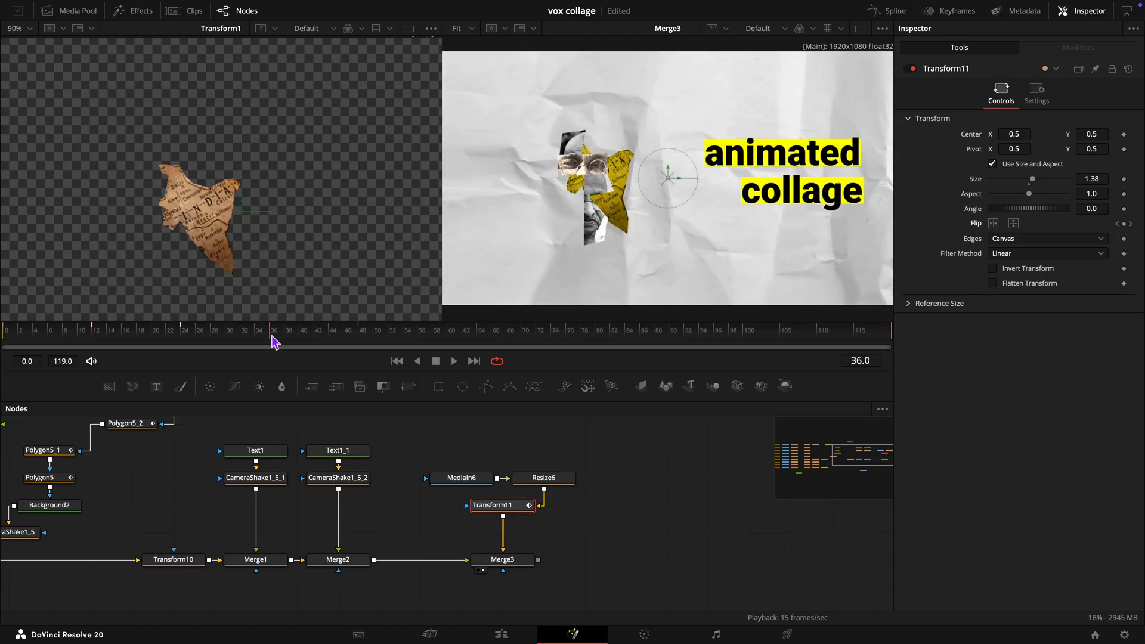
click(1013, 223)
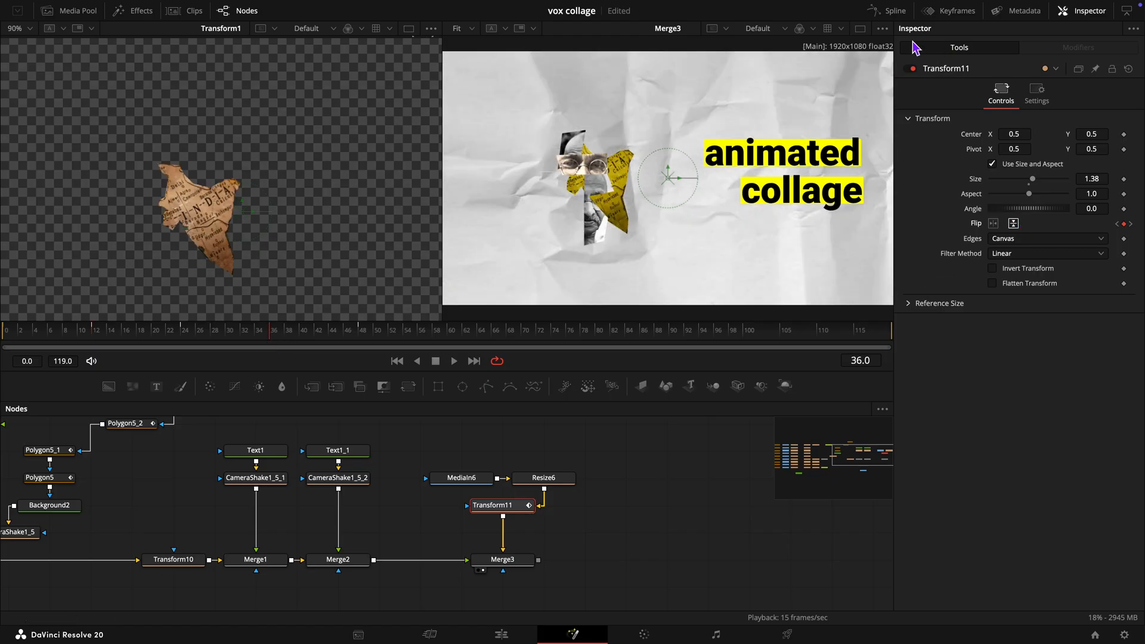
Step: Select all Flip Horizontal and Flip Vertical keyframes in the spline editor, loop the flip animation, and preview it
click(897, 12)
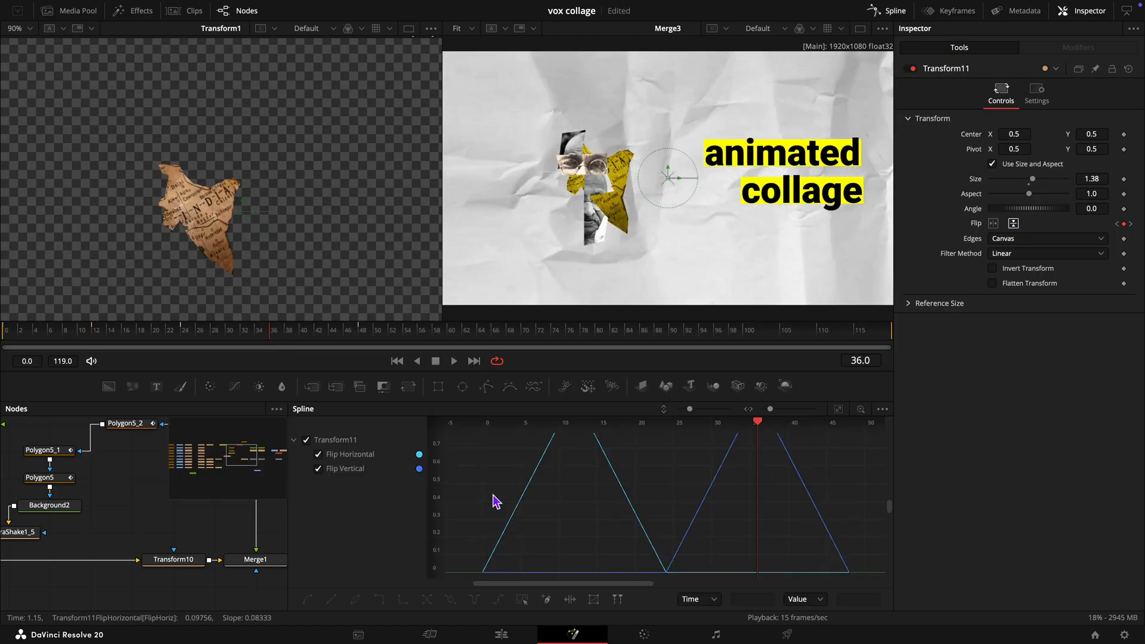
click(522, 599)
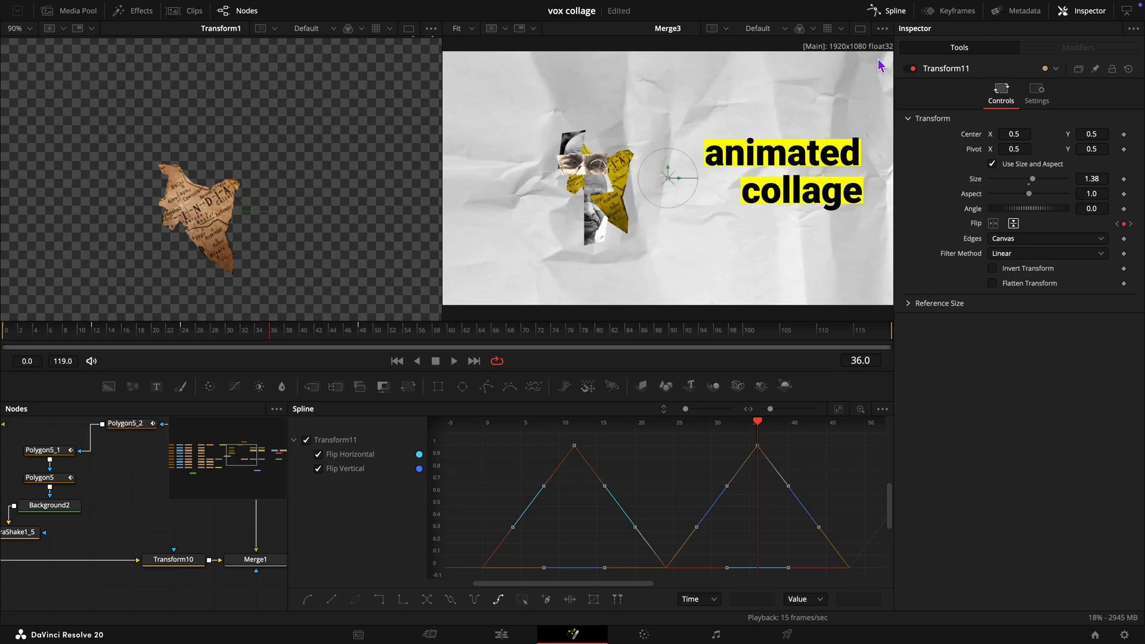
click(900, 15)
key(space)
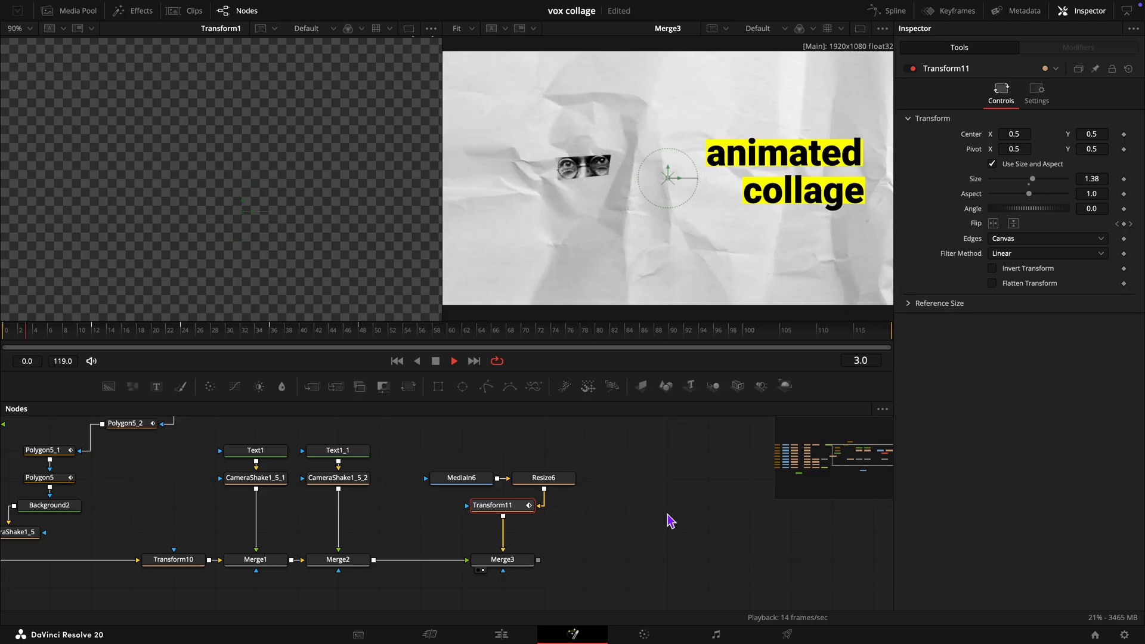
key(space)
Step: Enlarge the portrait collage to size 1.63 in Transform10 while viewing frame 72
click(174, 559)
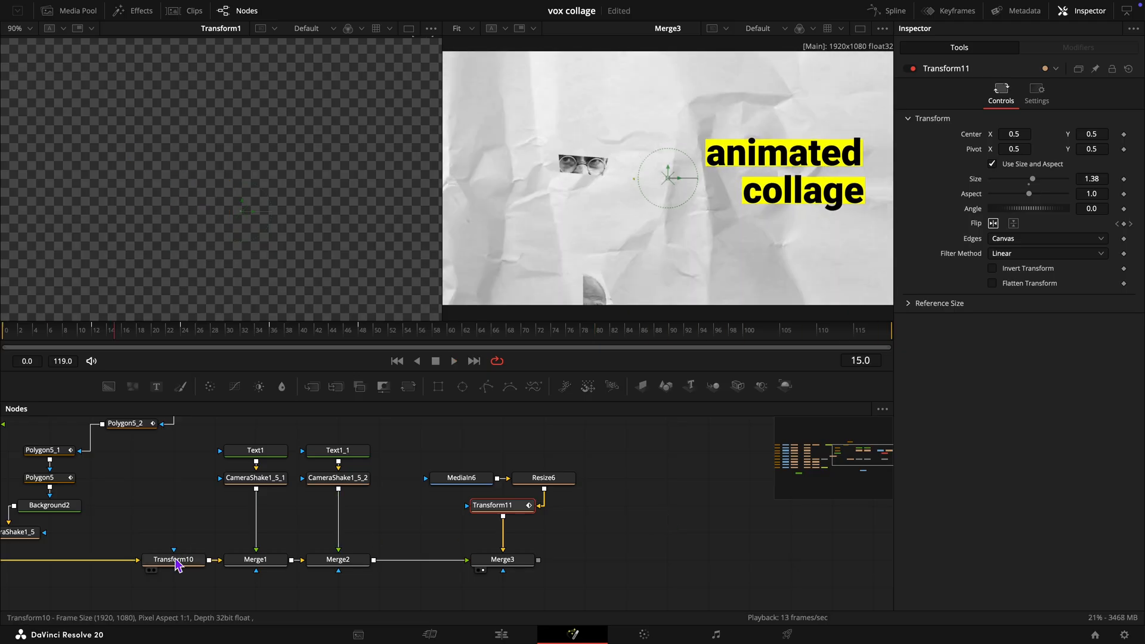
click(539, 336)
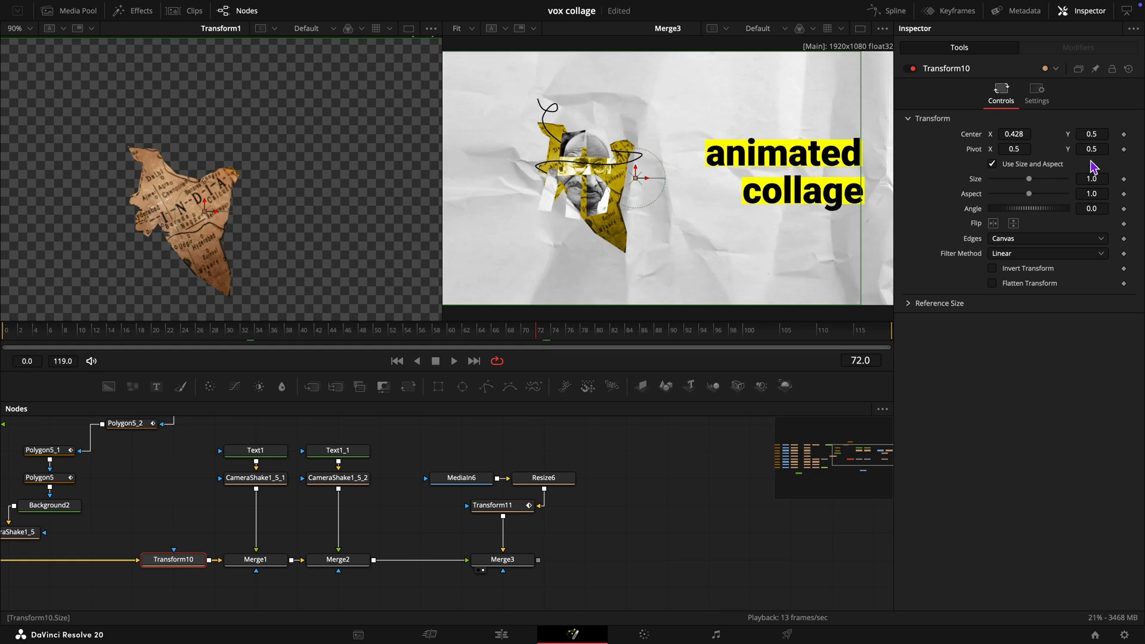
drag(1029, 184, 1037, 188)
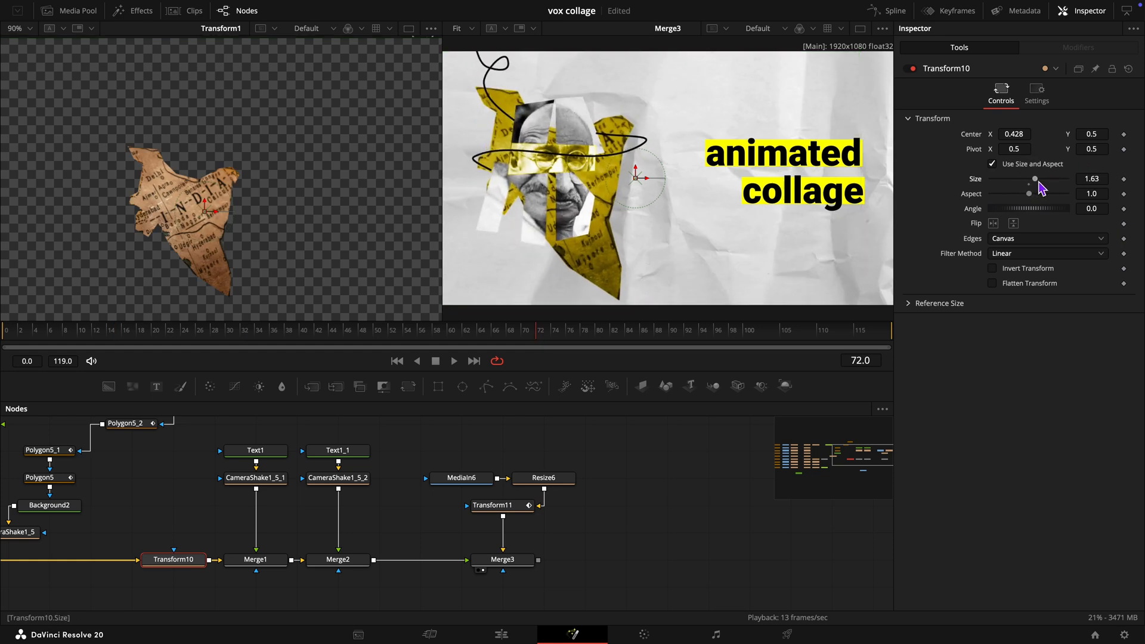